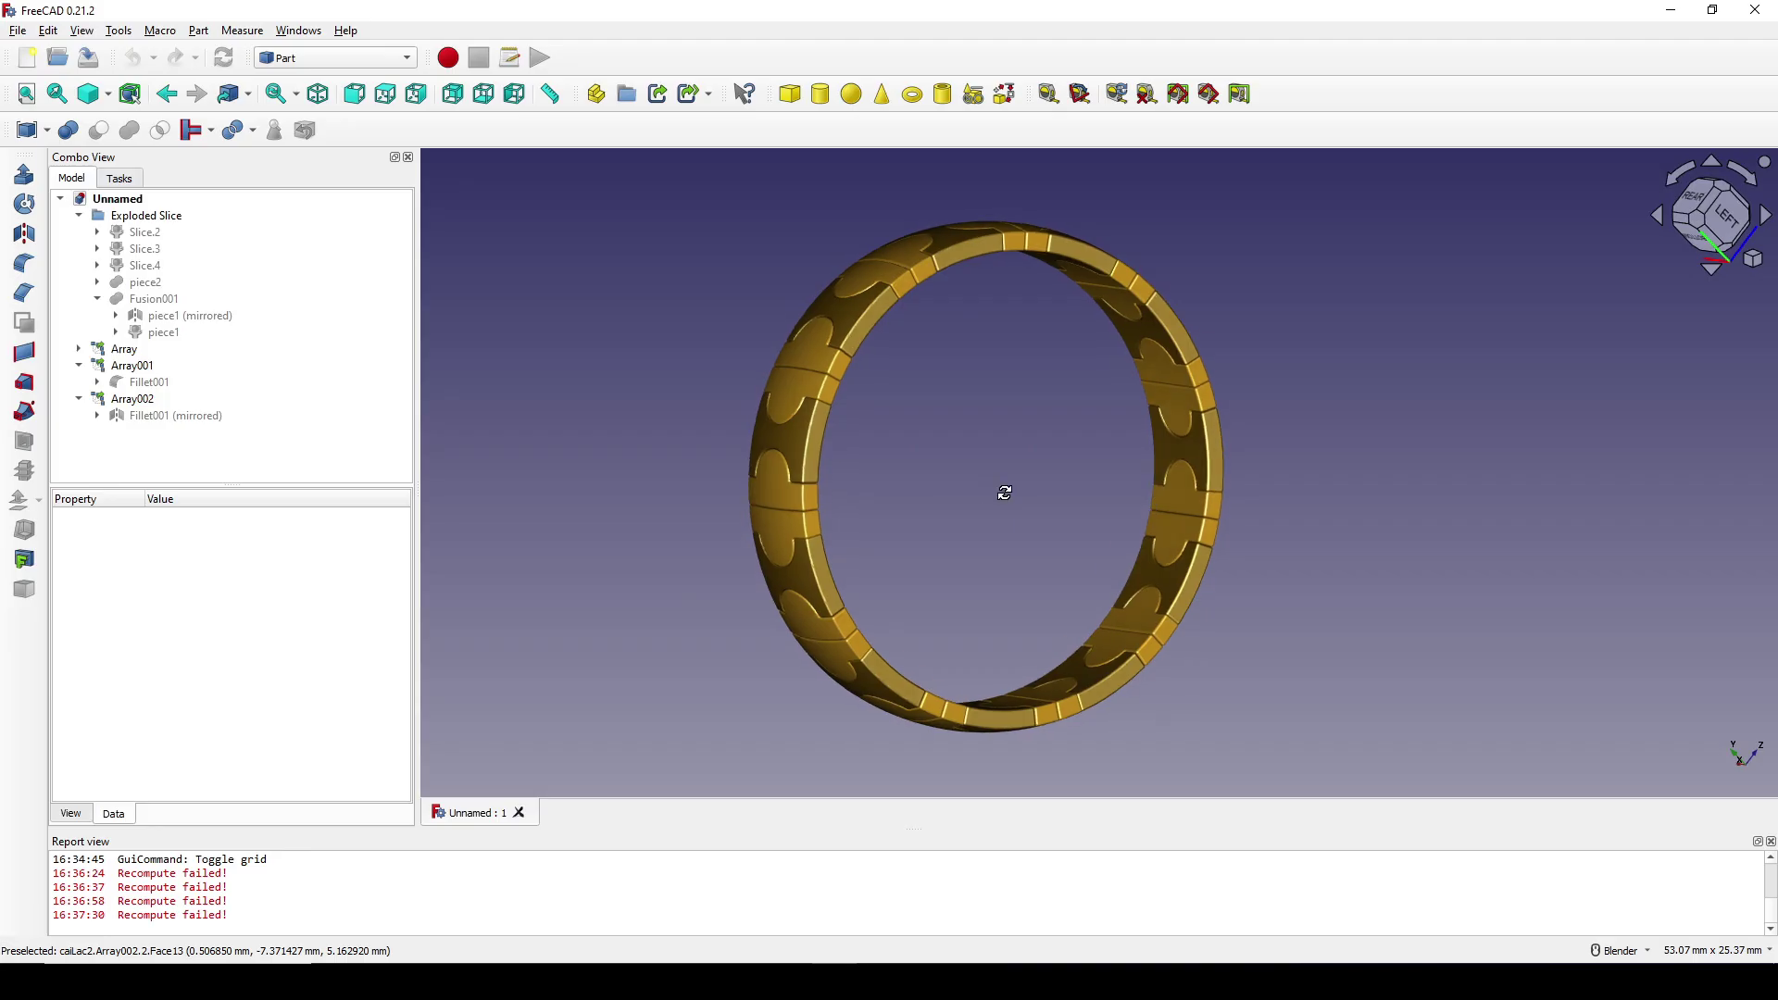
# - Orbit the finished gold bracelet to inspect it from an oblique angle
pyautogui.moveTo(1003, 491); pyautogui.dragTo(516, 469, button='middle')
pyautogui.moveTo(1032, 431); pyautogui.dragTo(830, 525, button='middle')
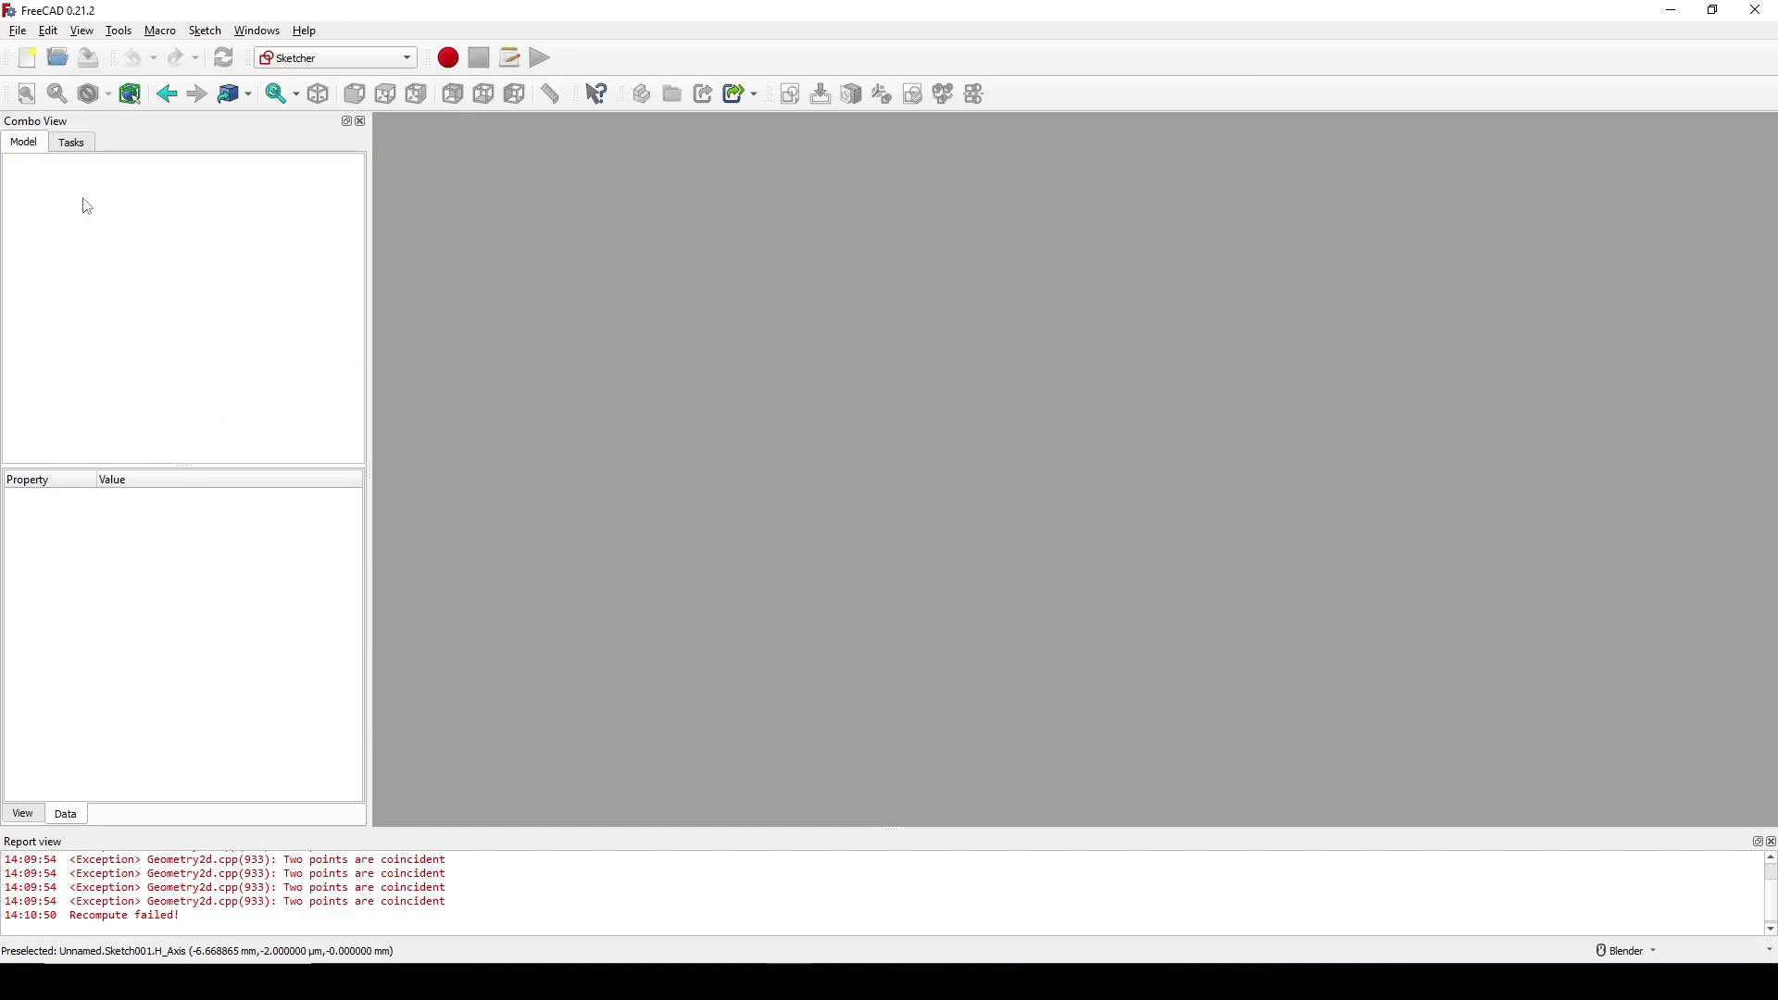
# - Create a new empty document, keeping the Sketcher workbench active
pyautogui.click(27, 57)
pyautogui.click(343, 58)
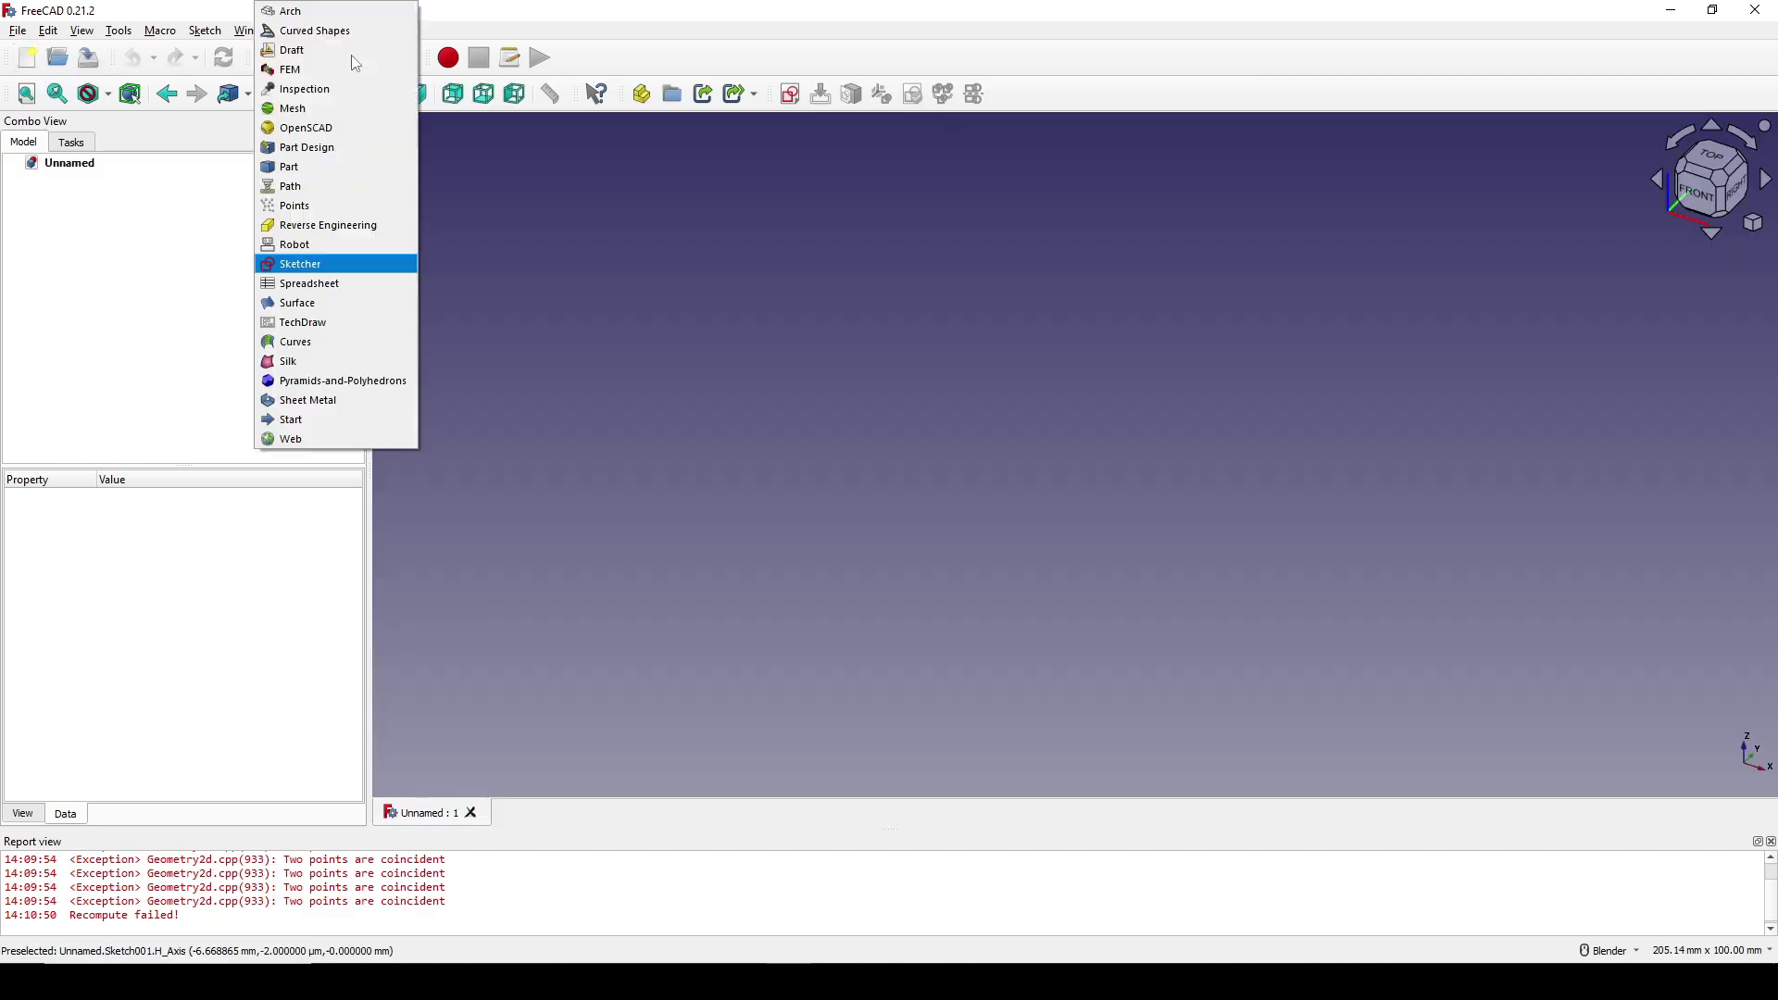
pyautogui.click(348, 271)
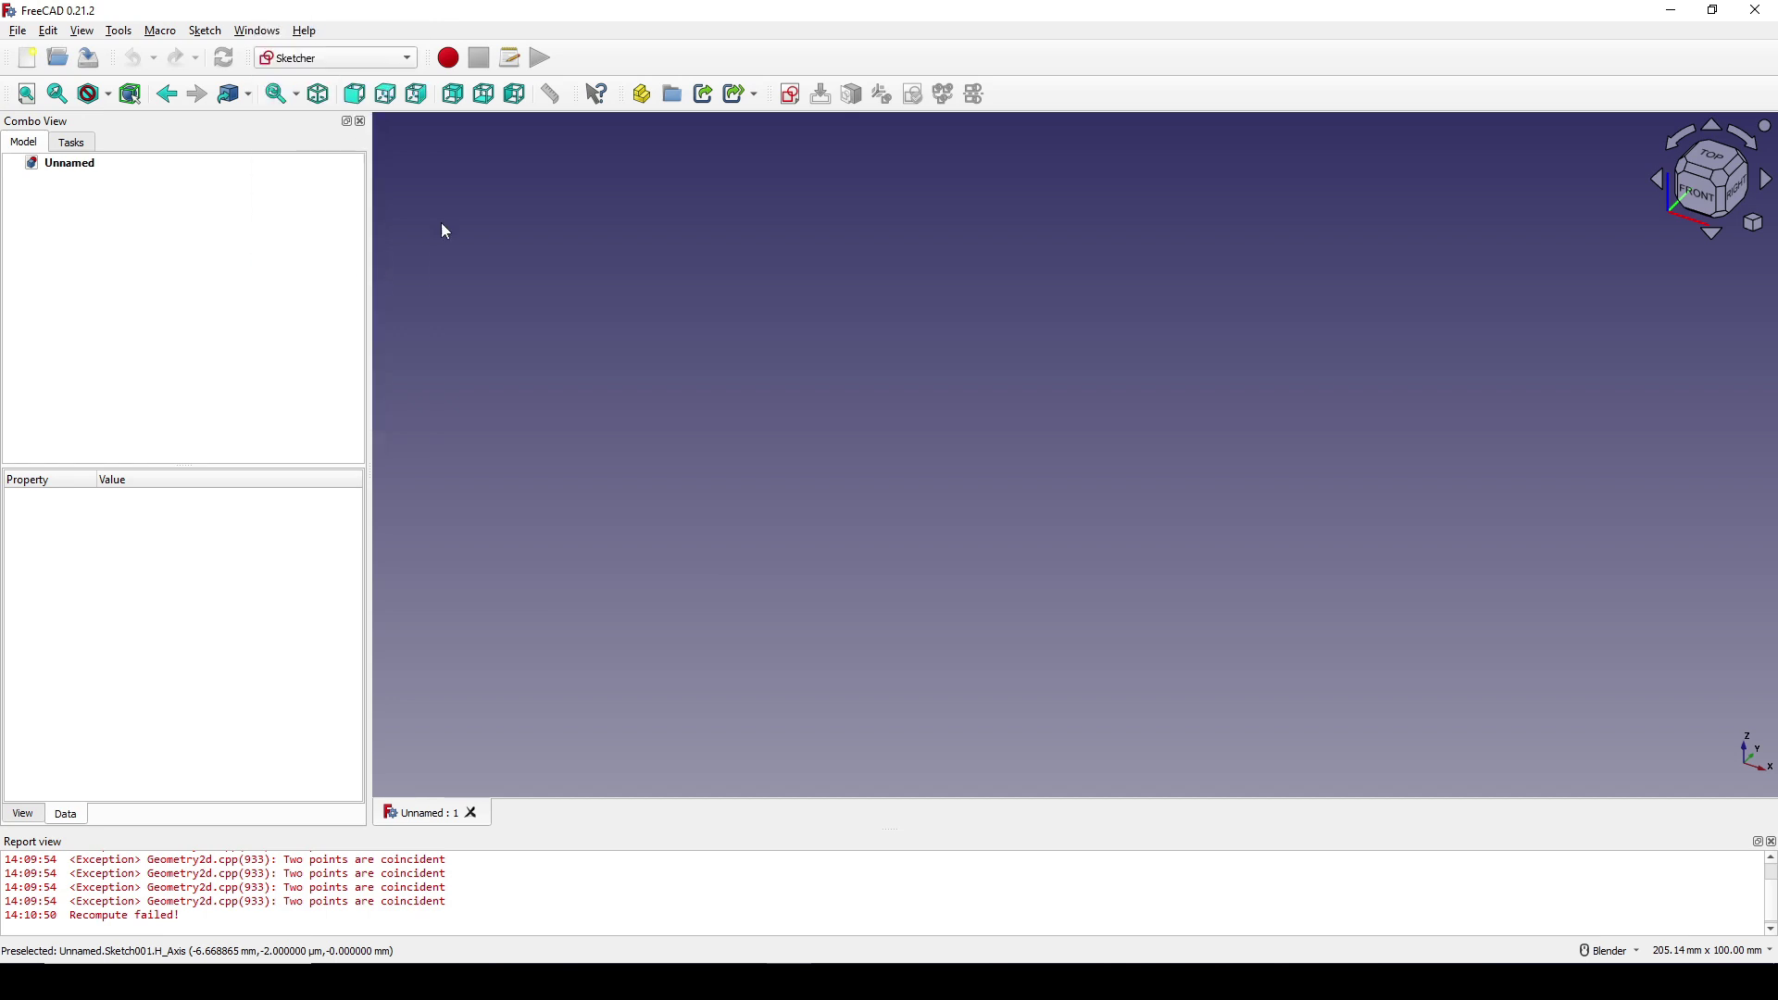
# - Start a new sketch on the YZ plane
pyautogui.click(790, 94)
pyautogui.click(857, 462)
pyautogui.click(857, 485)
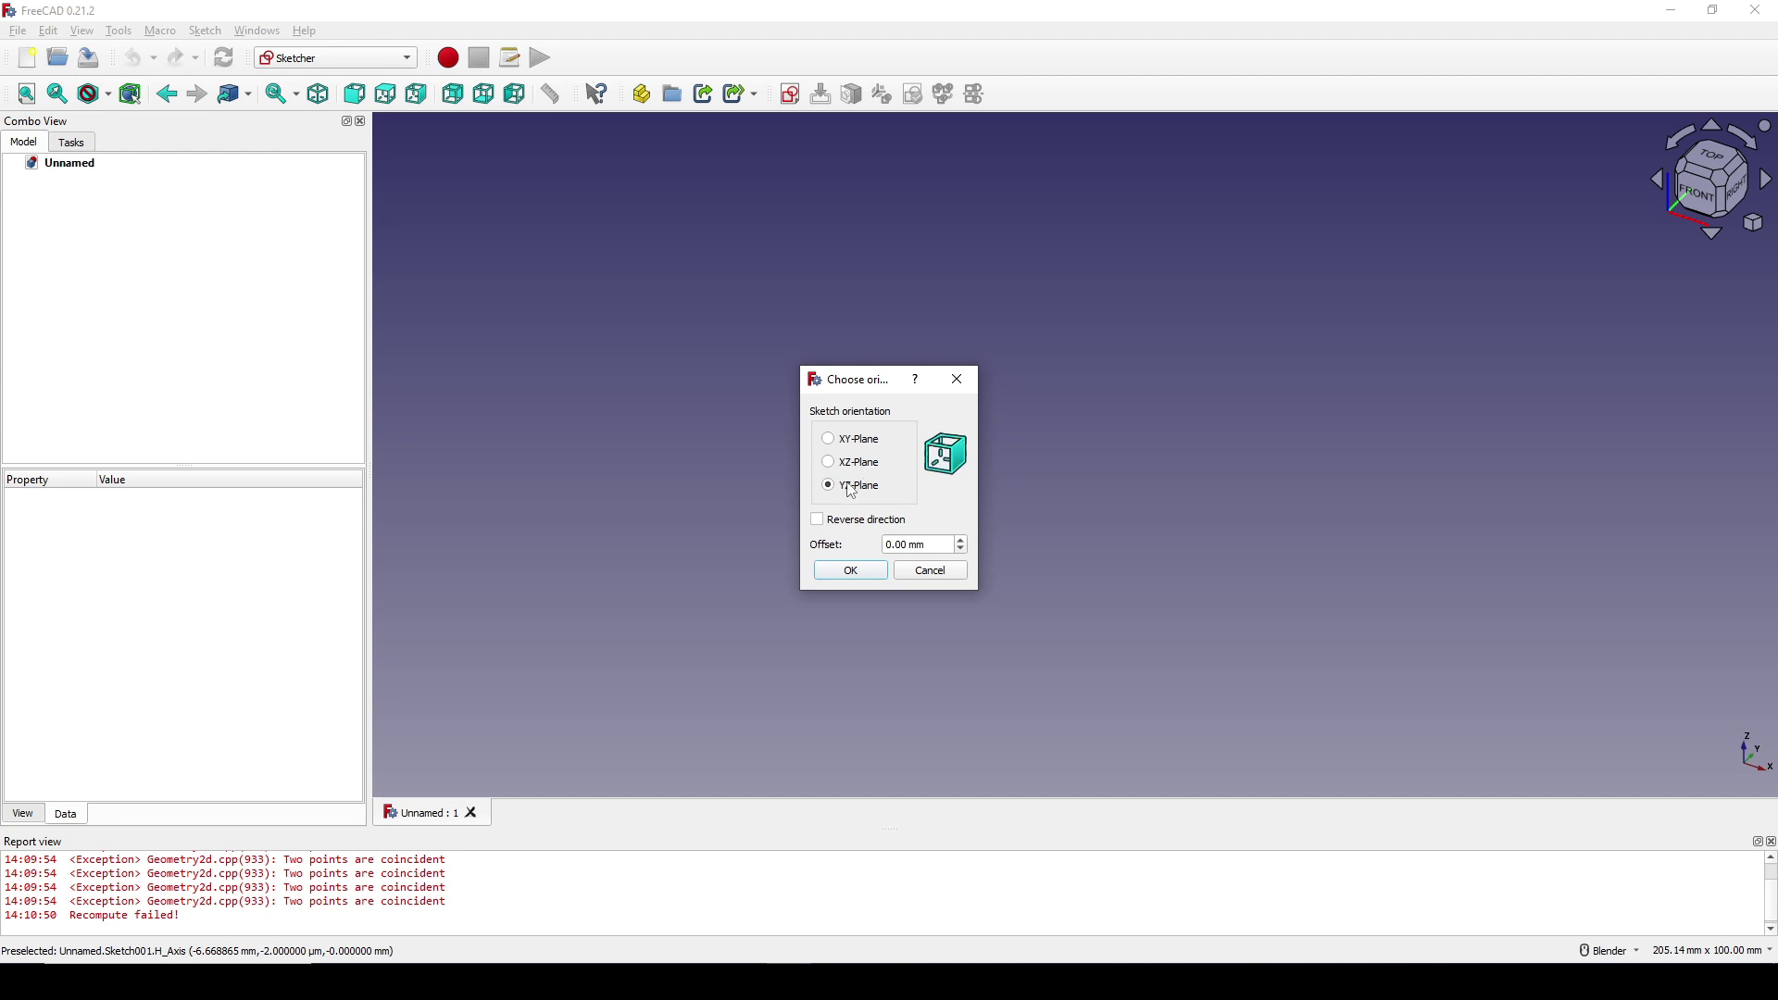
pyautogui.click(851, 570)
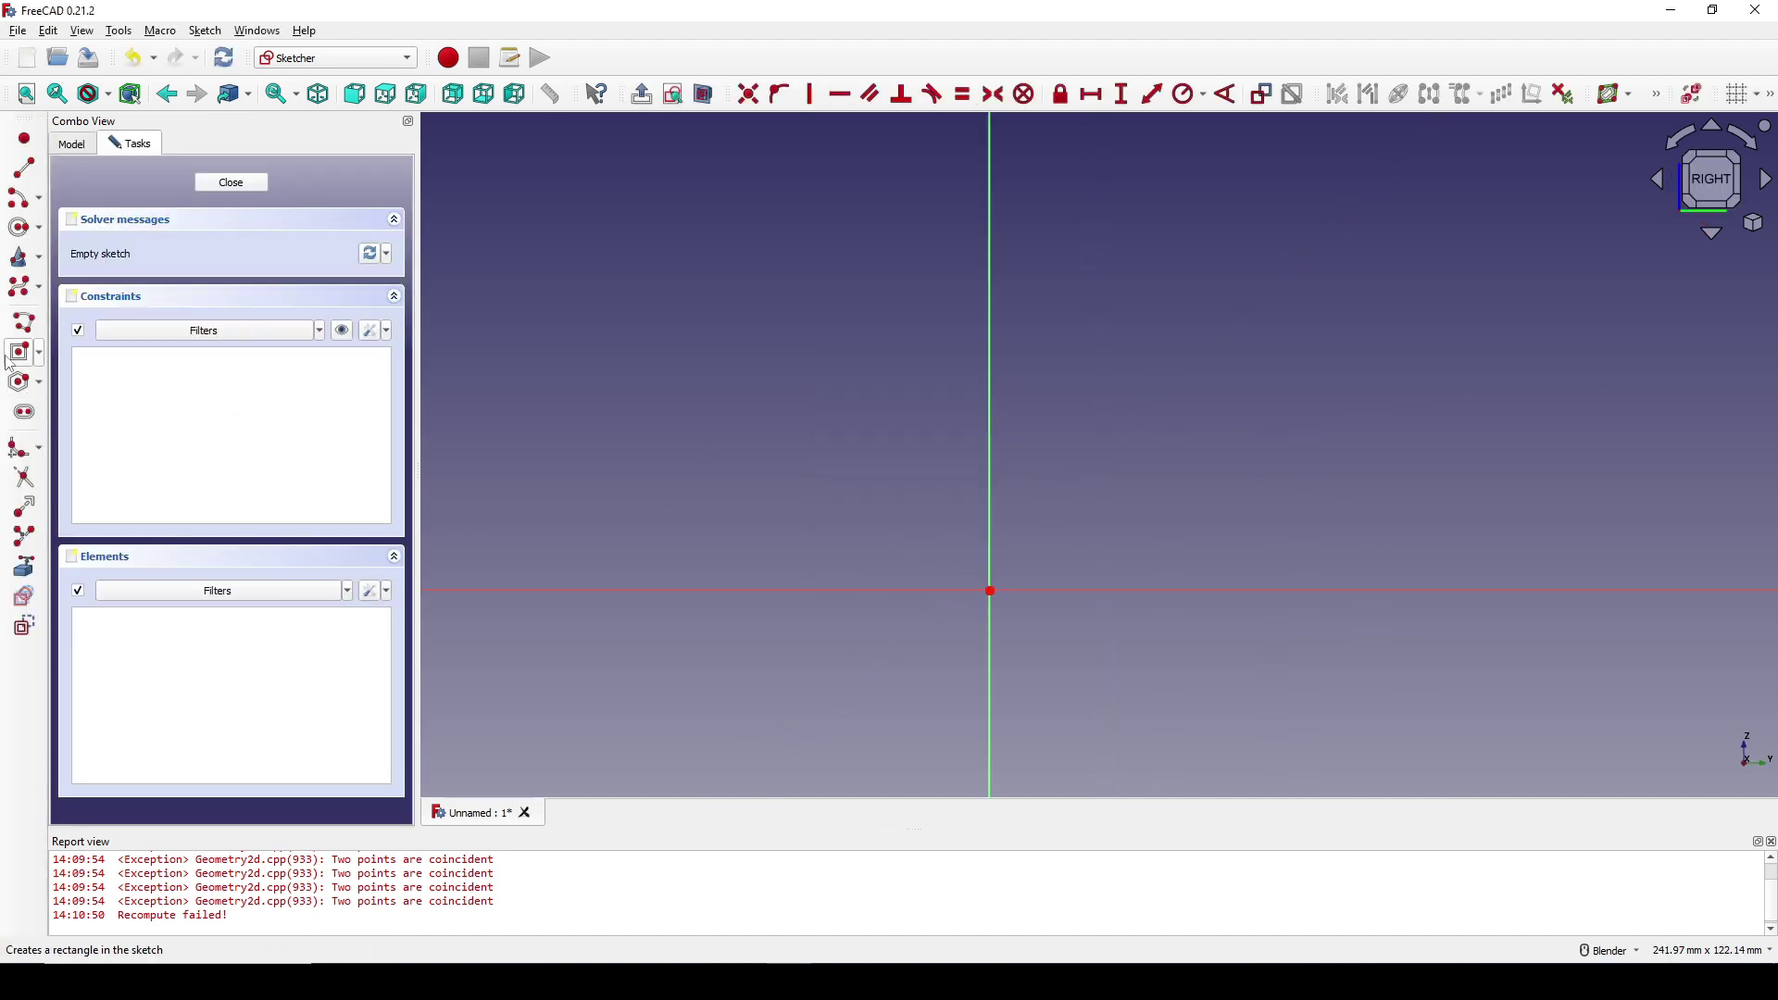
# - Draw a centred rectangle with its centre on the vertical axis
pyautogui.click(28, 227)
pyautogui.click(989, 418)
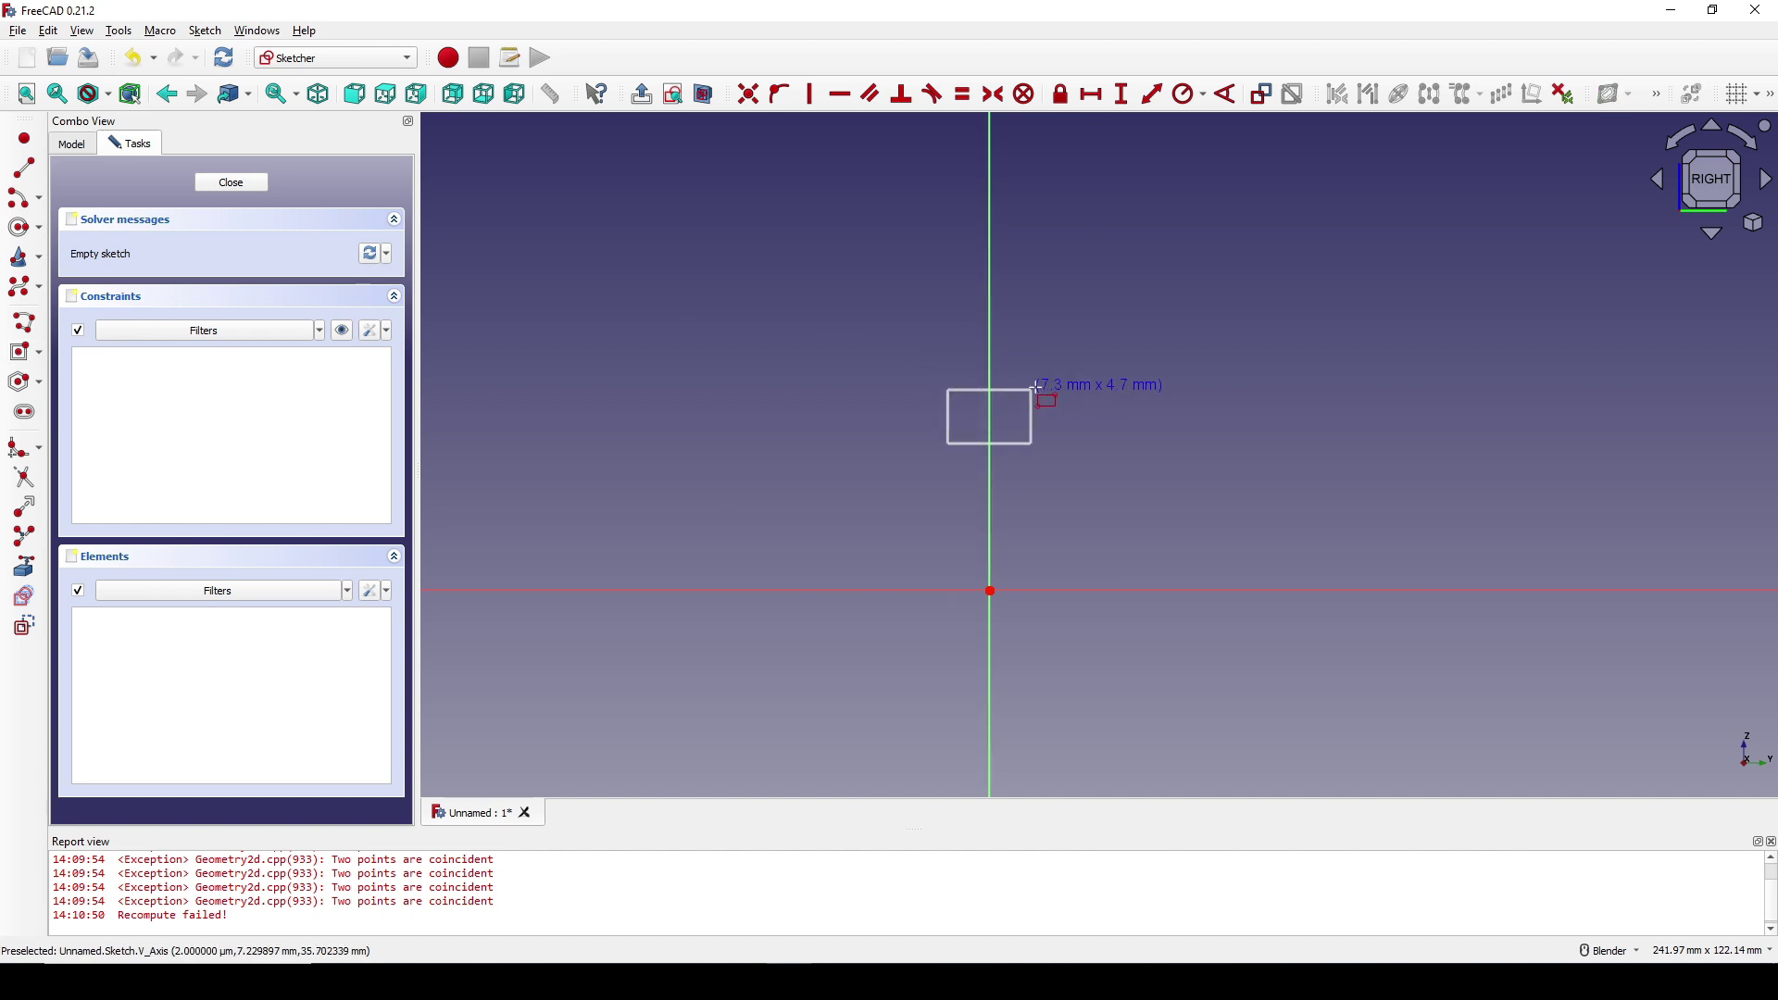
pyautogui.click(1070, 381)
pyautogui.press('Escape')
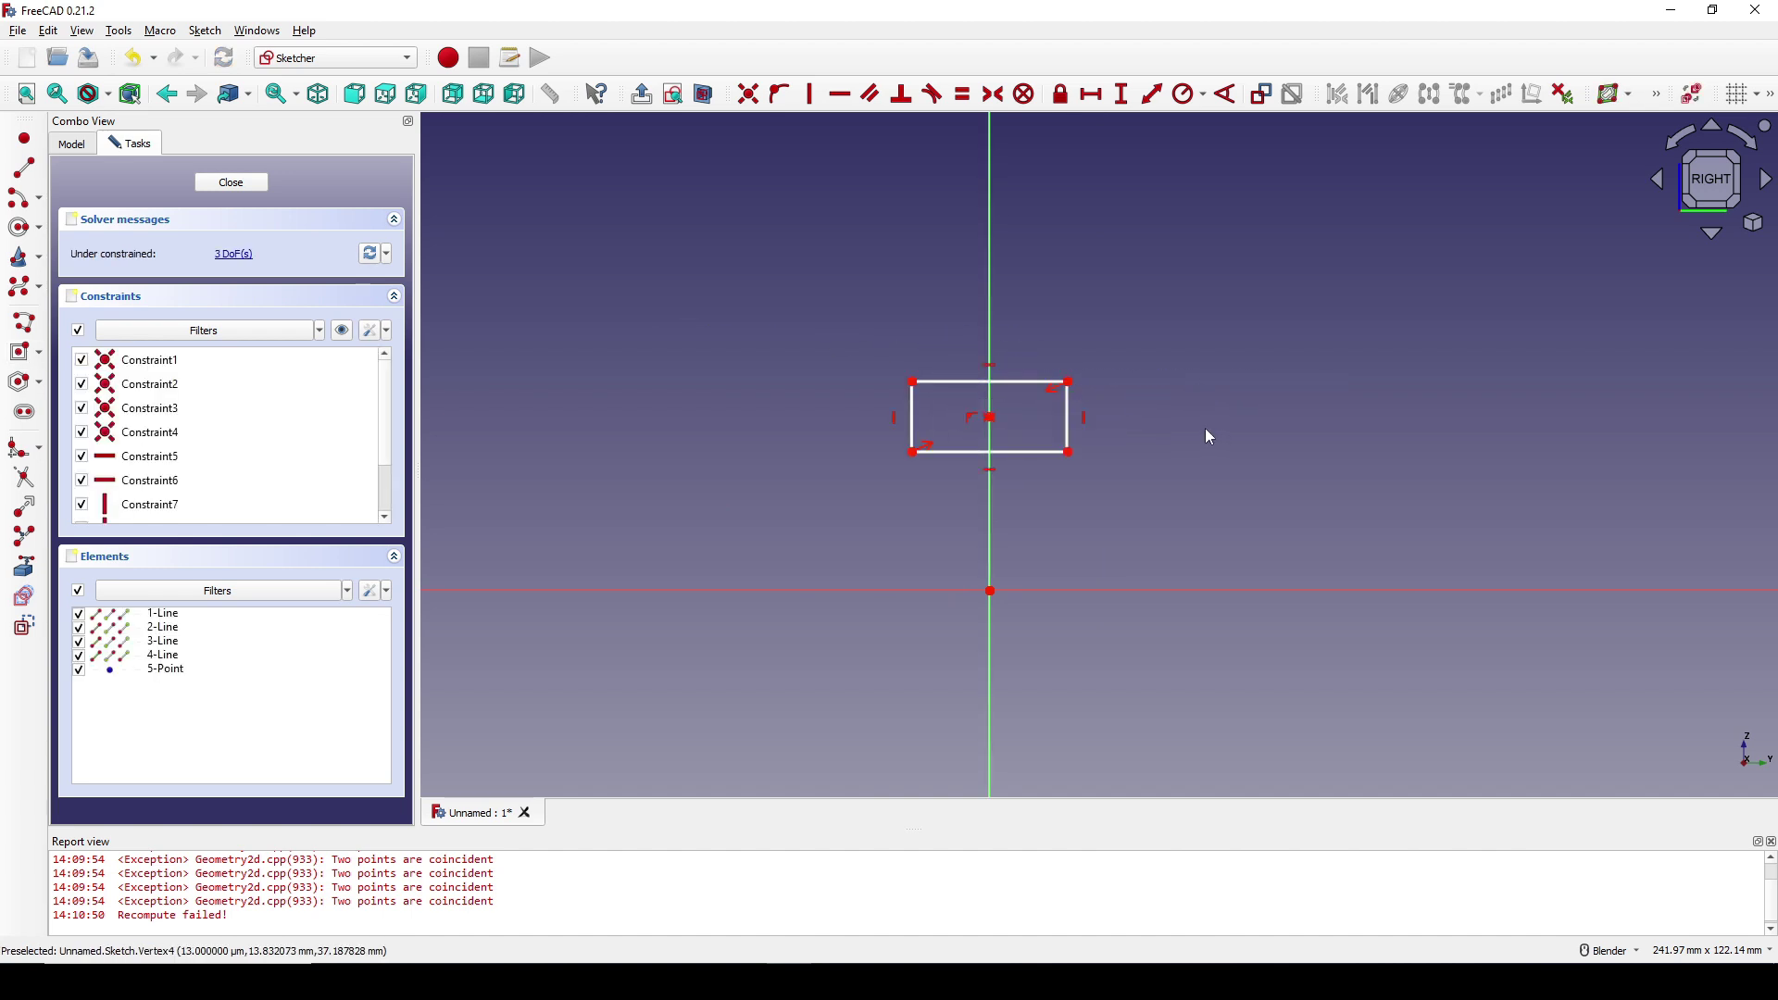
# - Dimension the rectangle 0.75 mm tall and 4 mm wide
pyautogui.click(1067, 432)
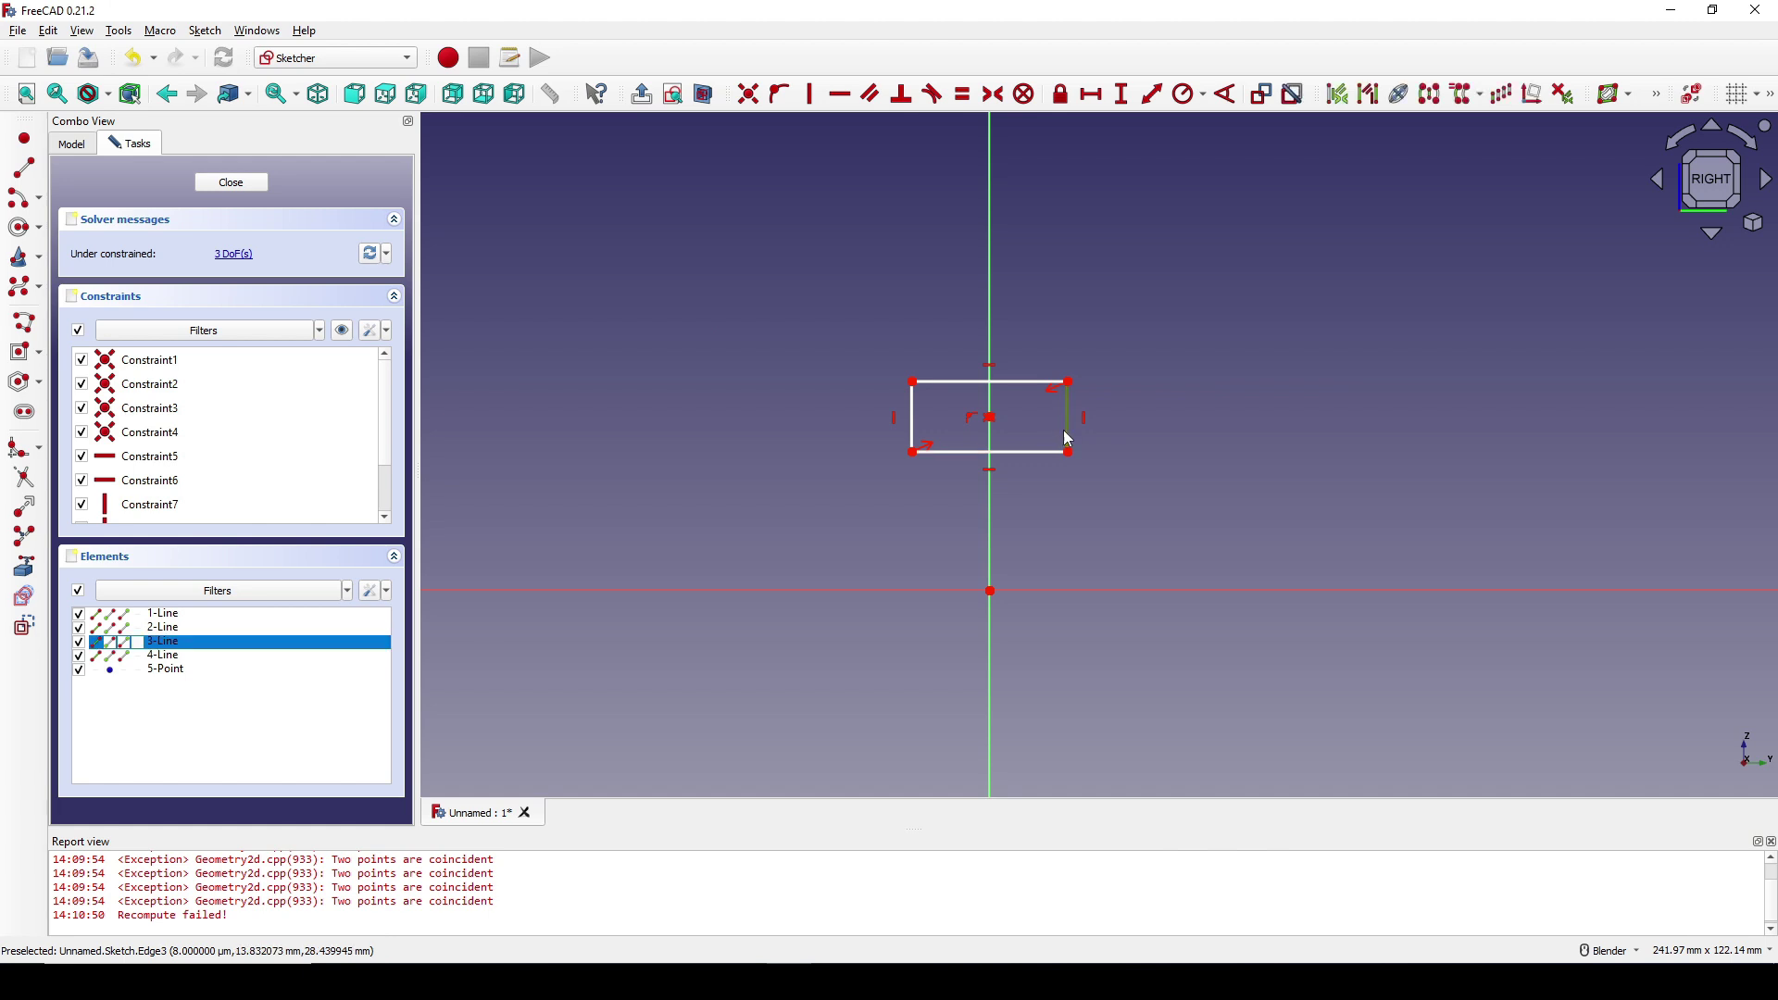
pyautogui.press('i')
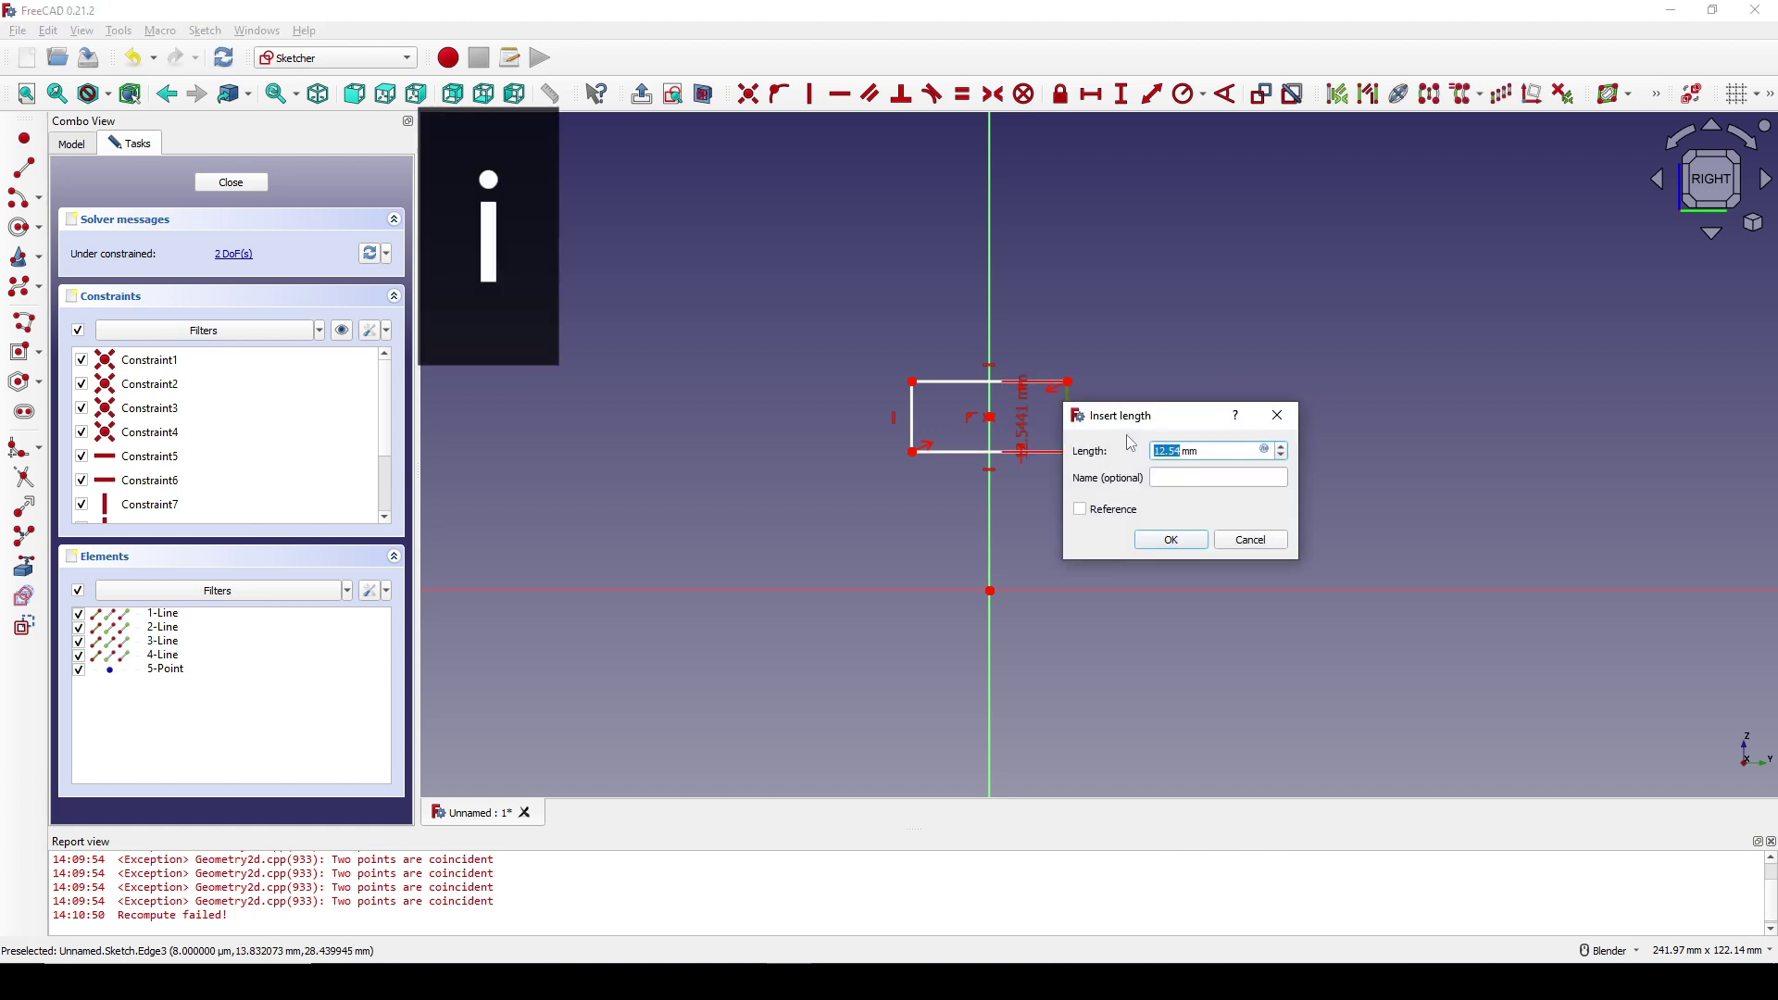
pyautogui.write('0.7')
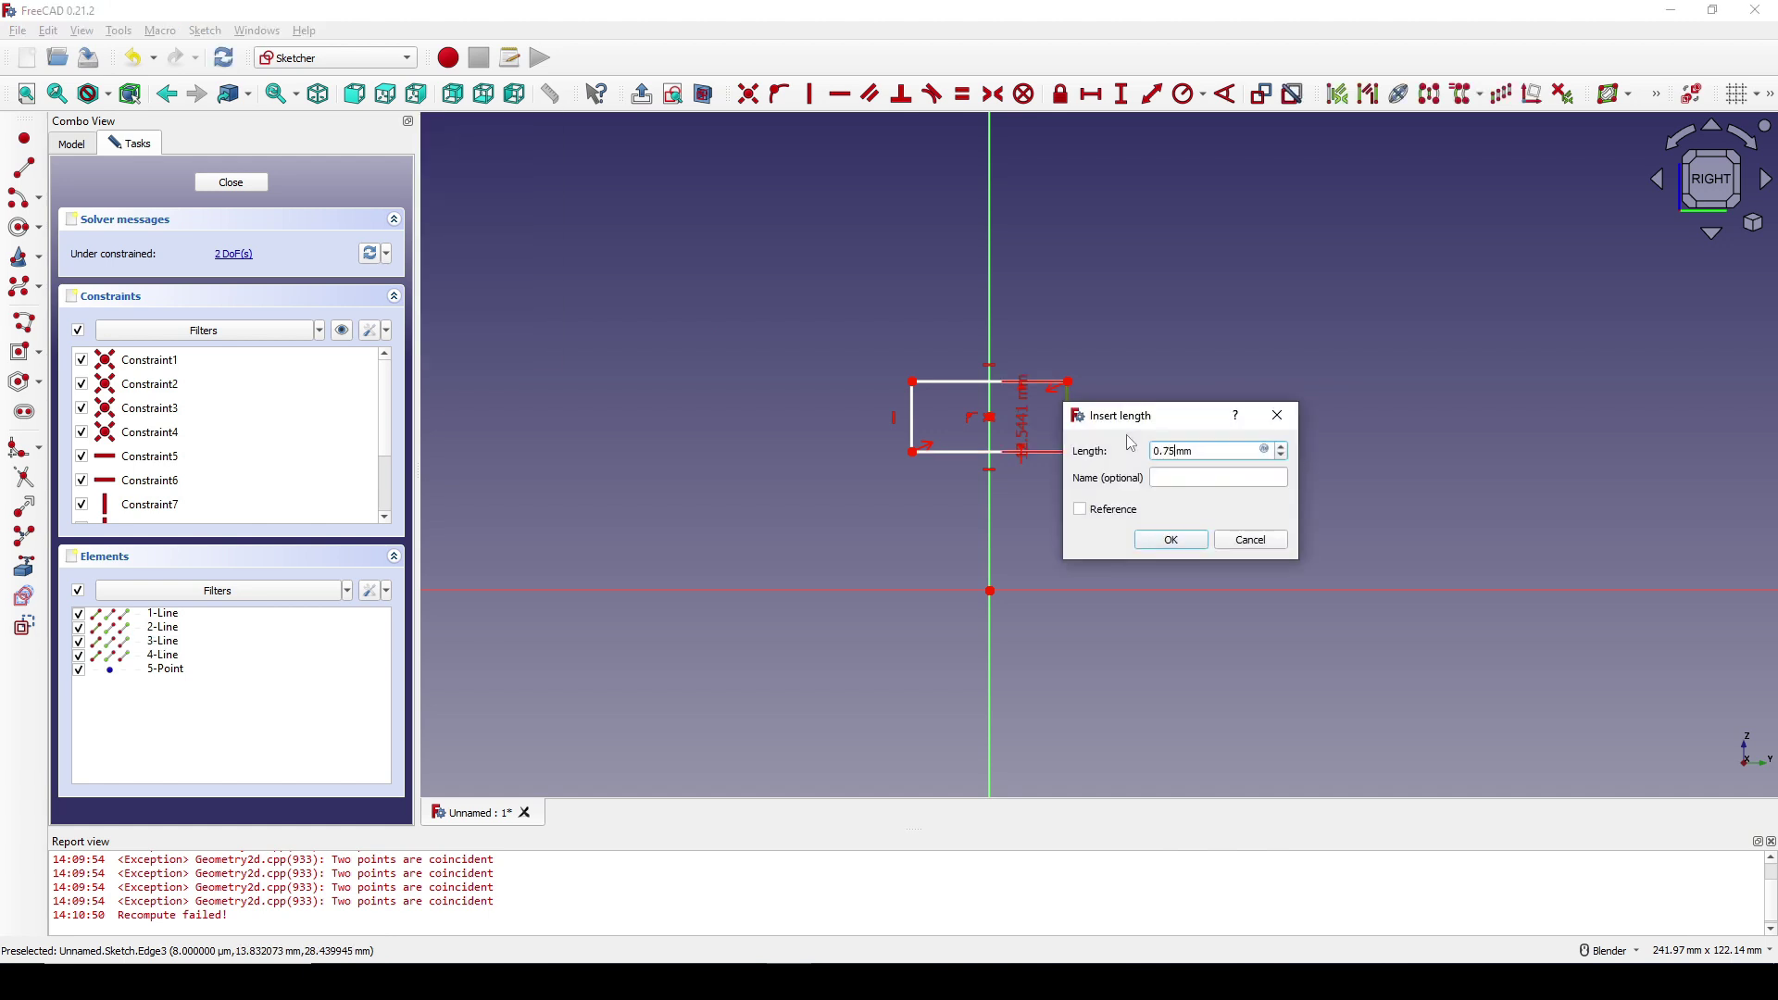
pyautogui.press('Return')
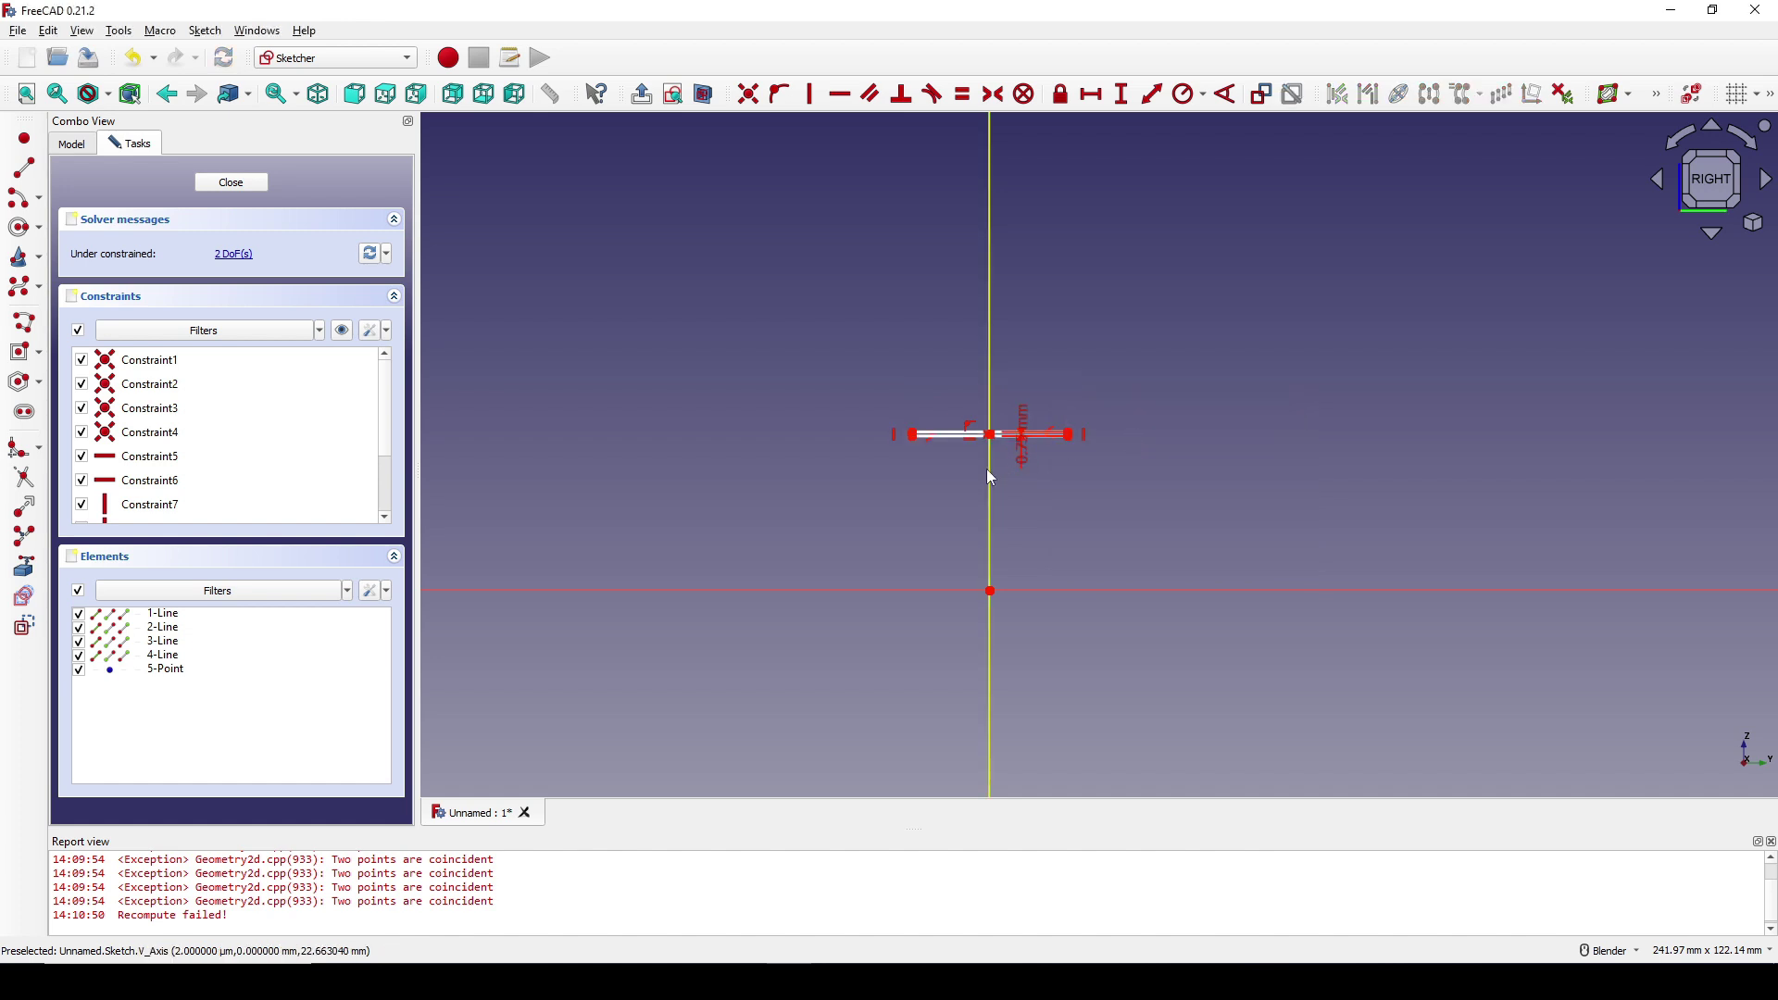
pyautogui.moveTo(1022, 463); pyautogui.dragTo(1195, 320)
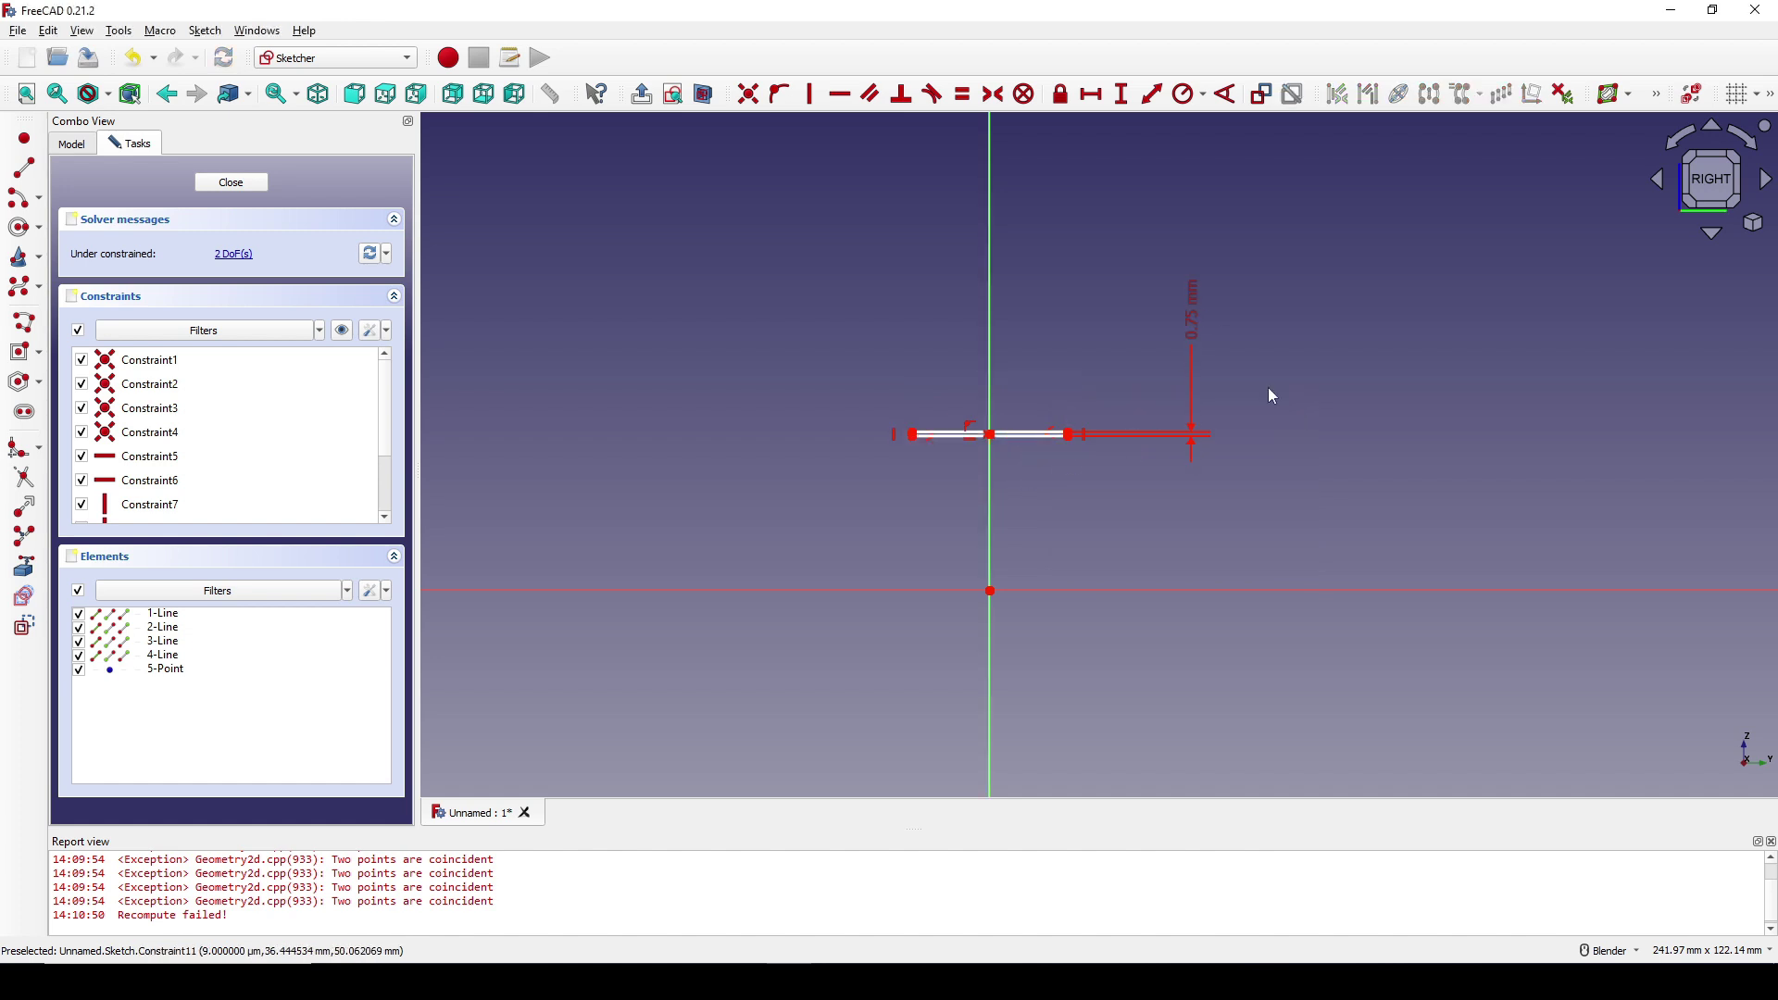
pyautogui.click(1017, 437)
pyautogui.write('l')
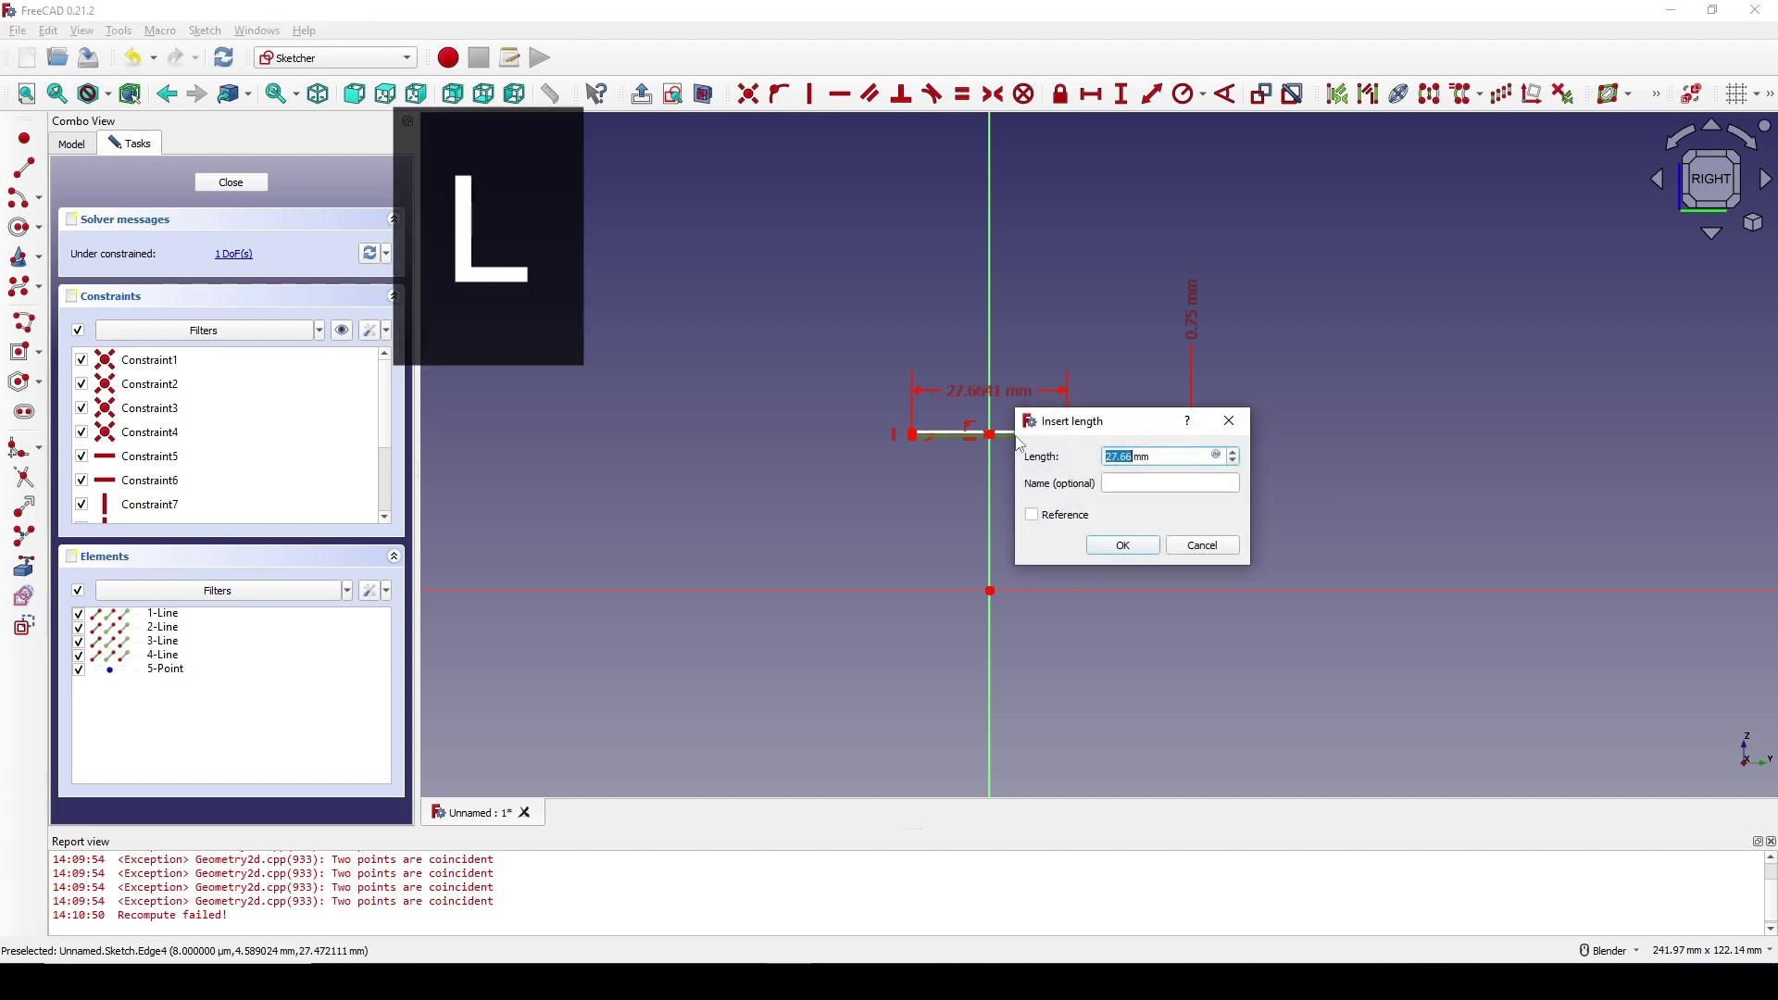
pyautogui.write('4')
pyautogui.click(1123, 544)
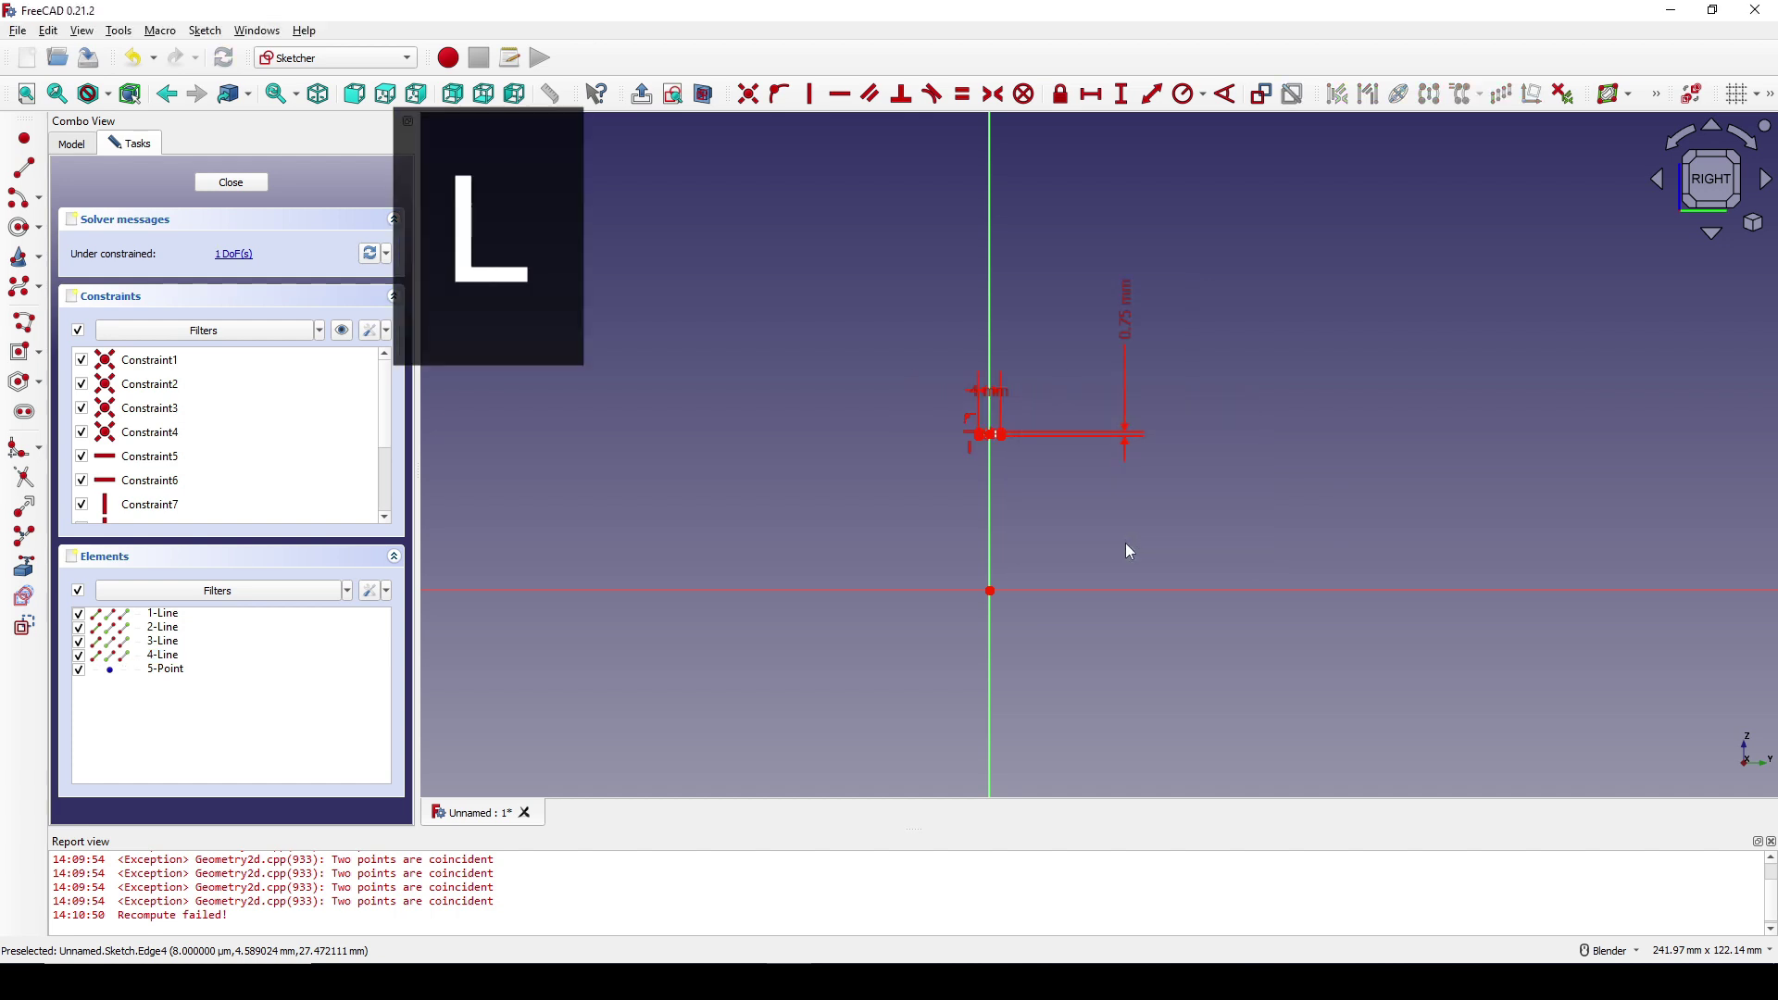
# - Constrain the rectangle 9 mm vertically above the origin and select its top edge
pyautogui.scroll(3, 1020, 522)
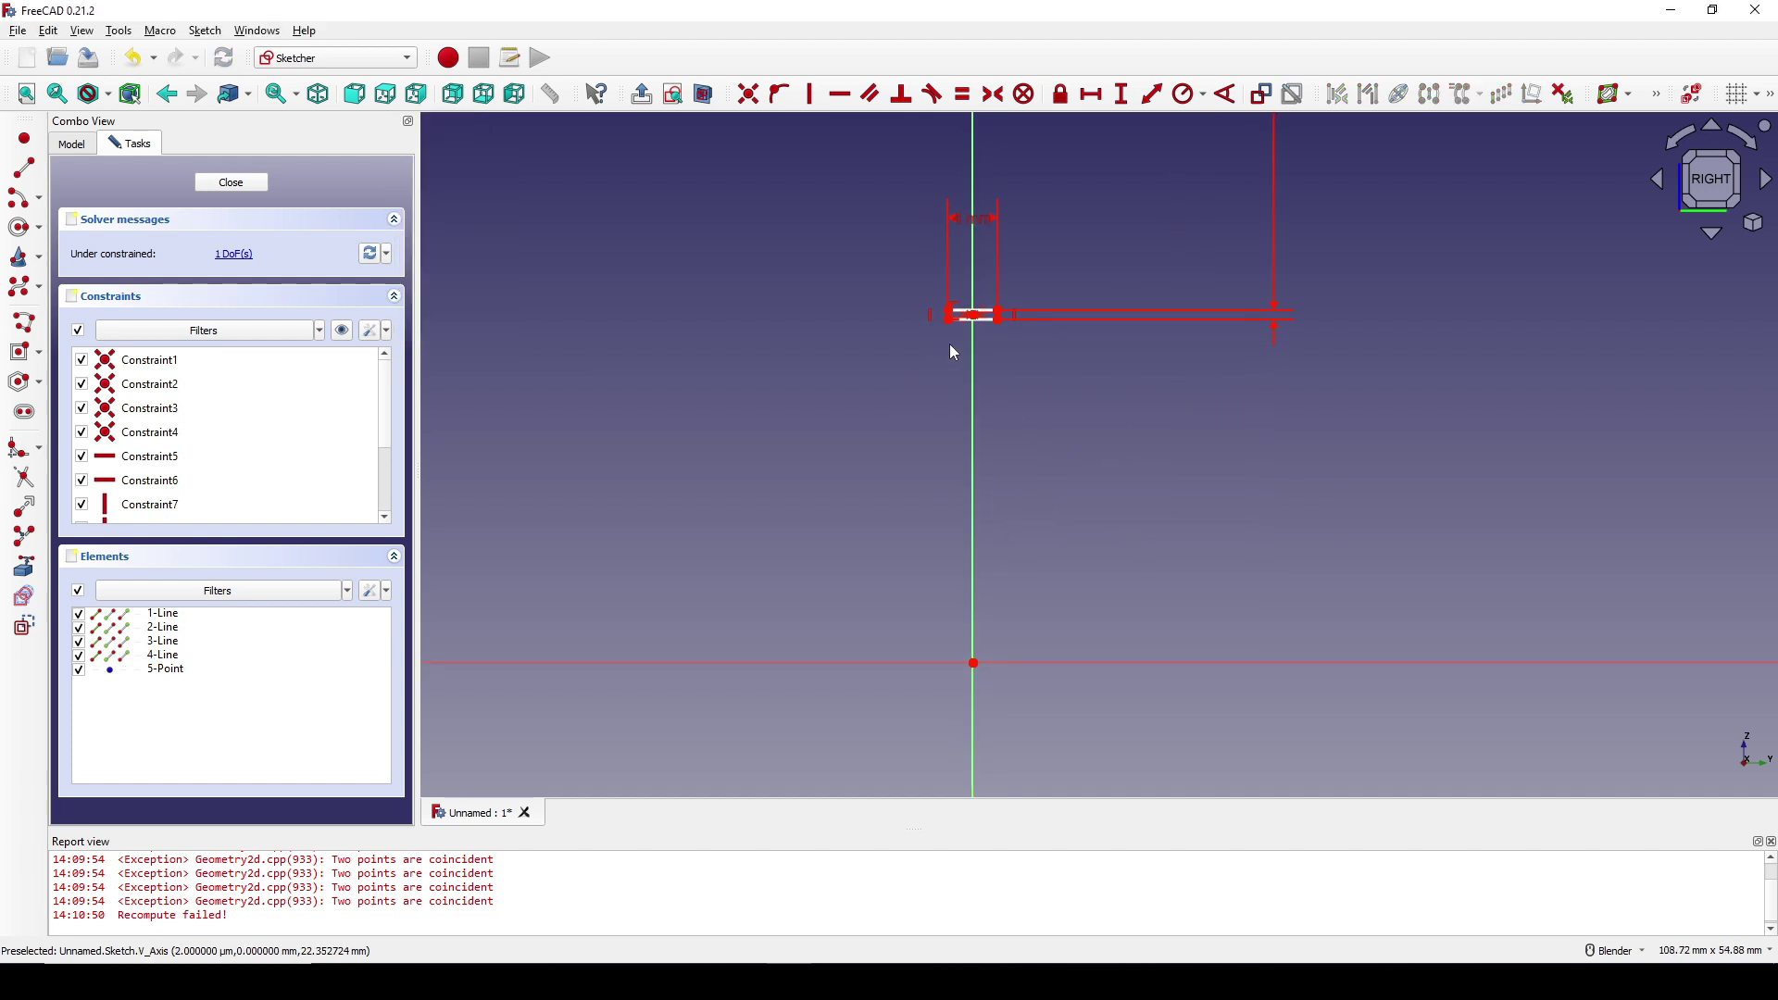
pyautogui.moveTo(998, 331); pyautogui.dragTo(1007, 400)
pyautogui.click(1000, 392)
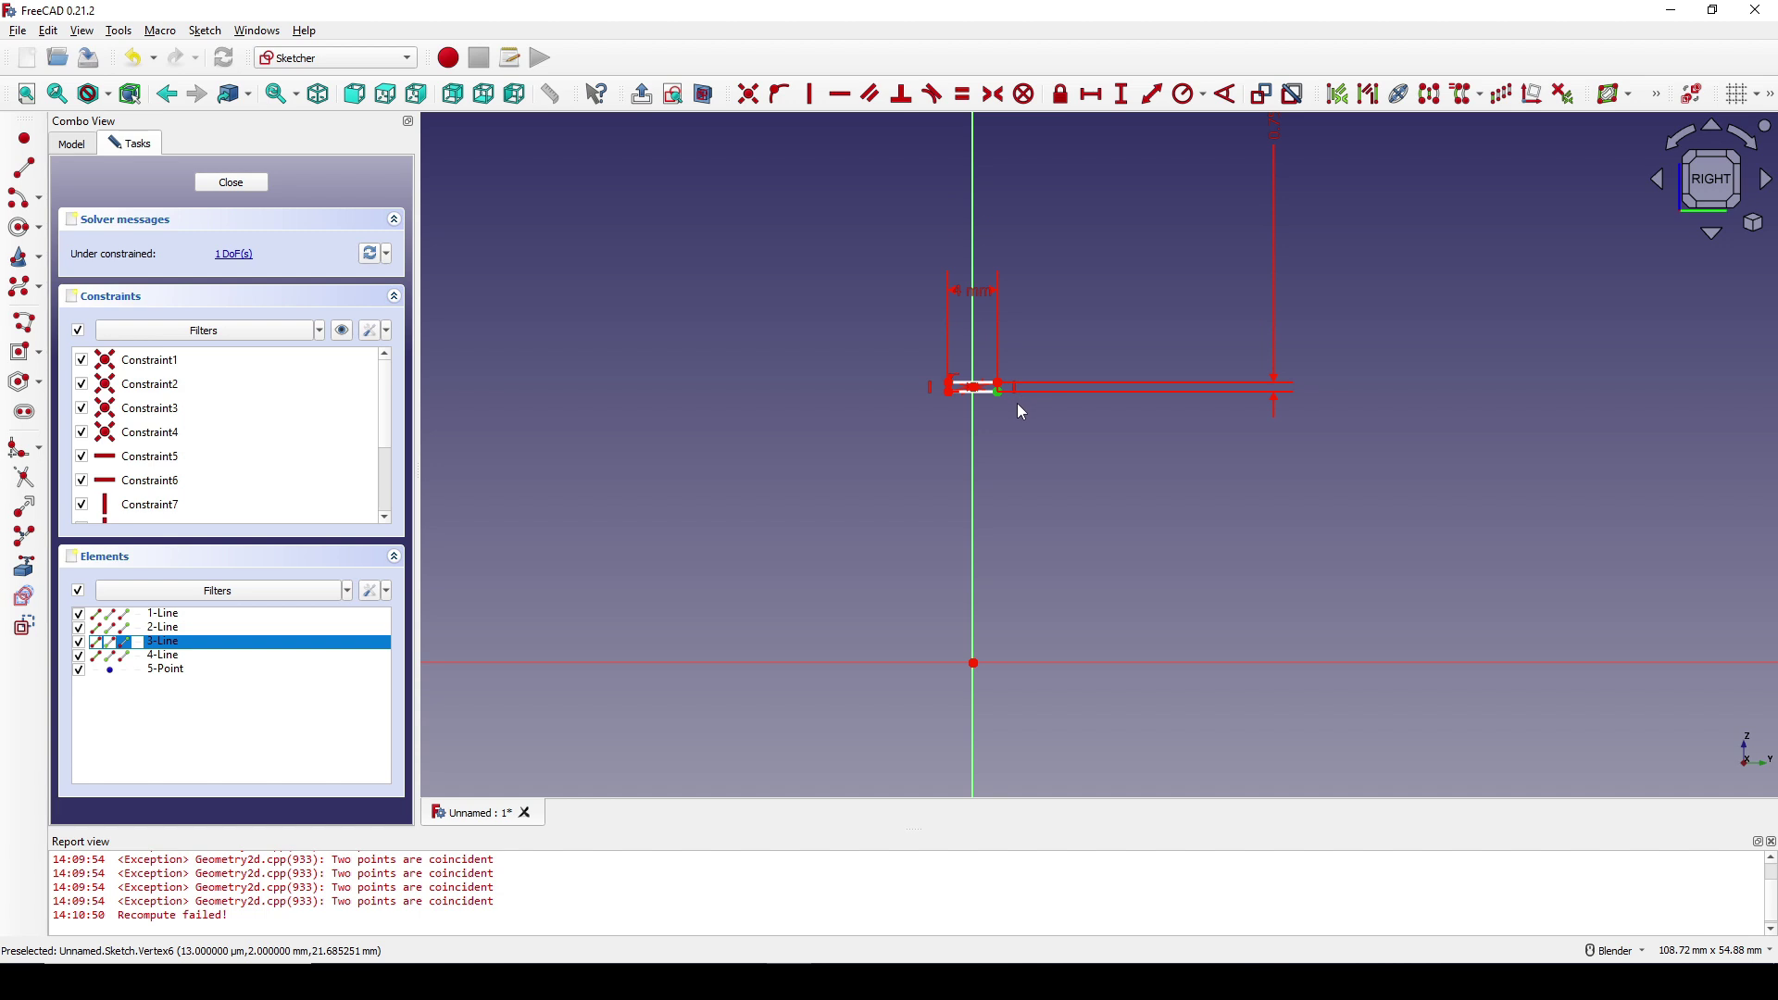
pyautogui.press('i')
pyautogui.write('9')
pyautogui.press('Return')
pyautogui.scroll(5, 1025, 445)
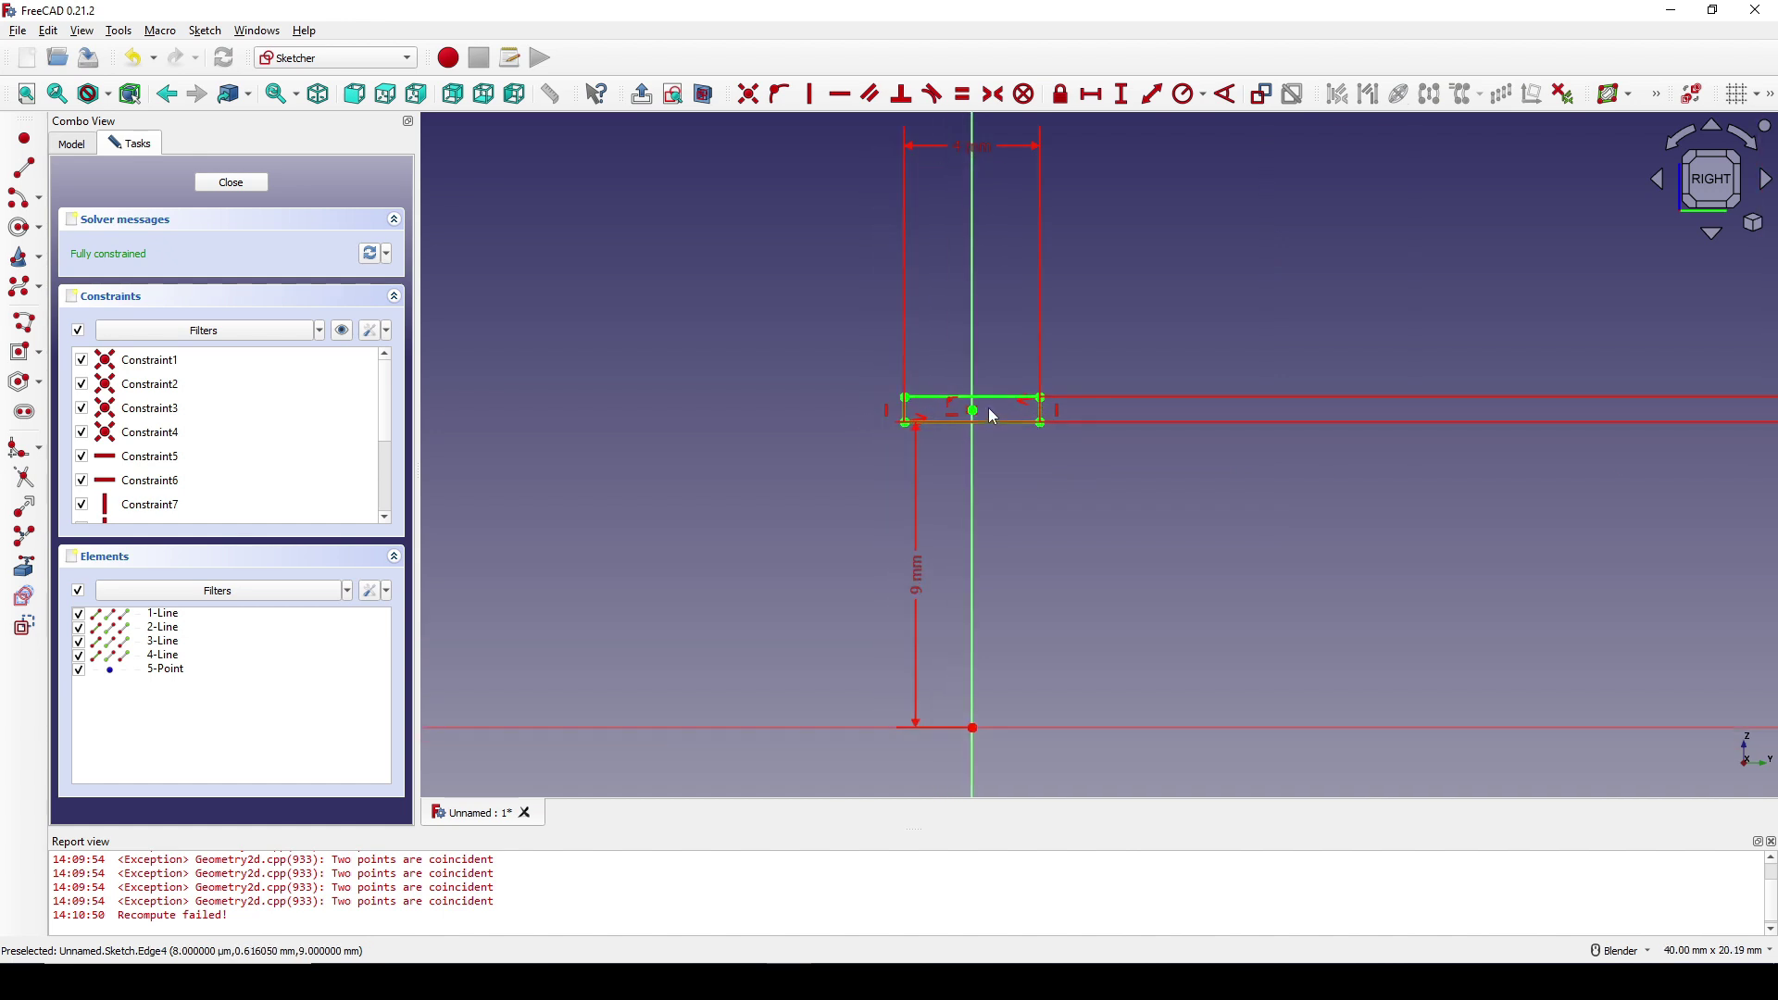
pyautogui.click(993, 399)
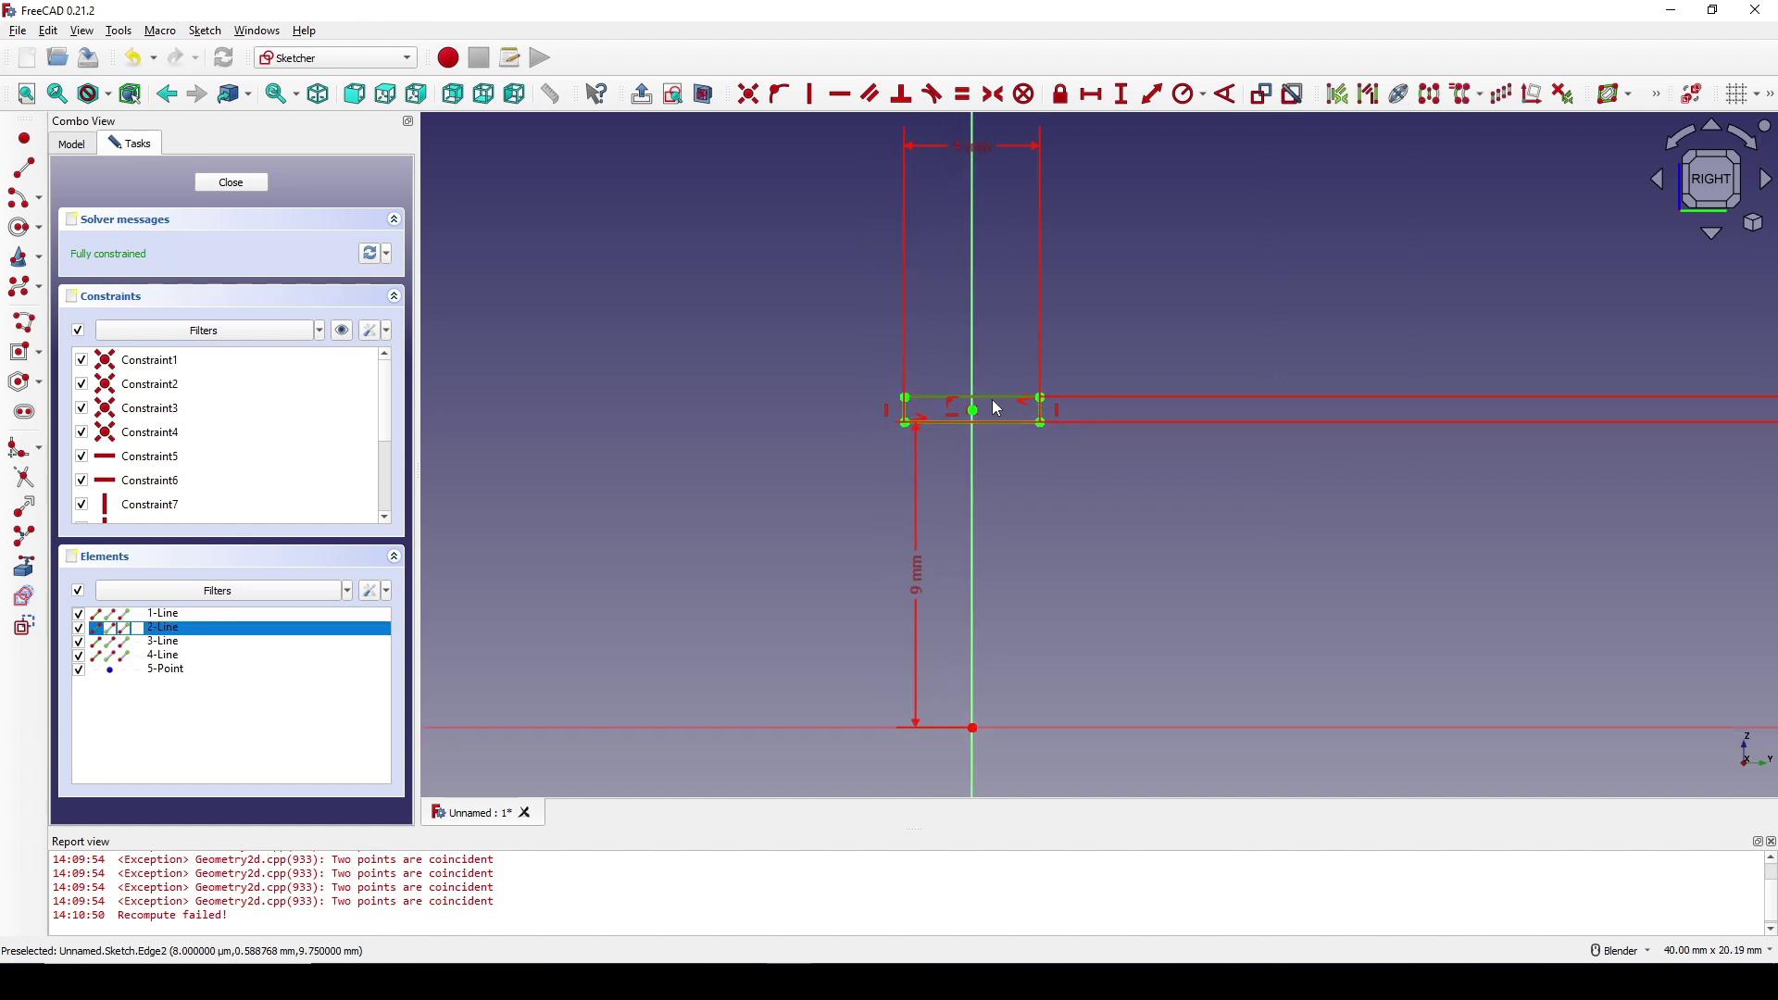
# - Make the top edge construction and draw a 3-point arc between the top corners
pyautogui.click(35, 630)
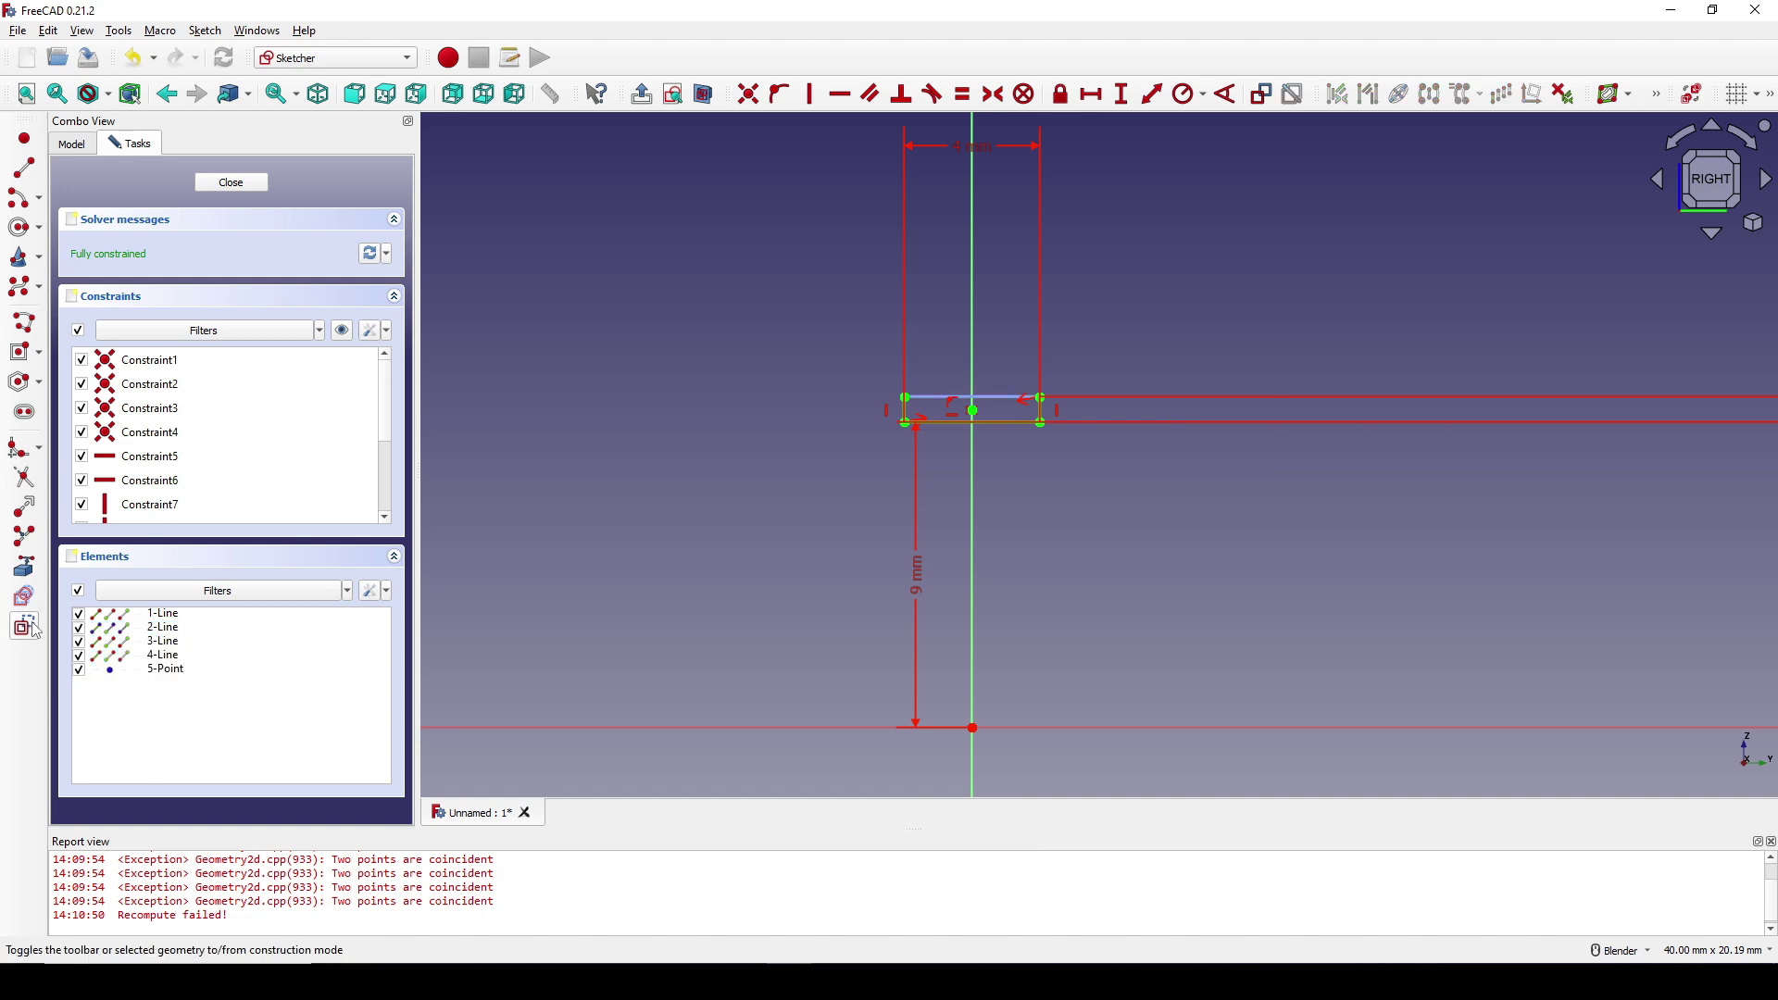
pyautogui.click(38, 197)
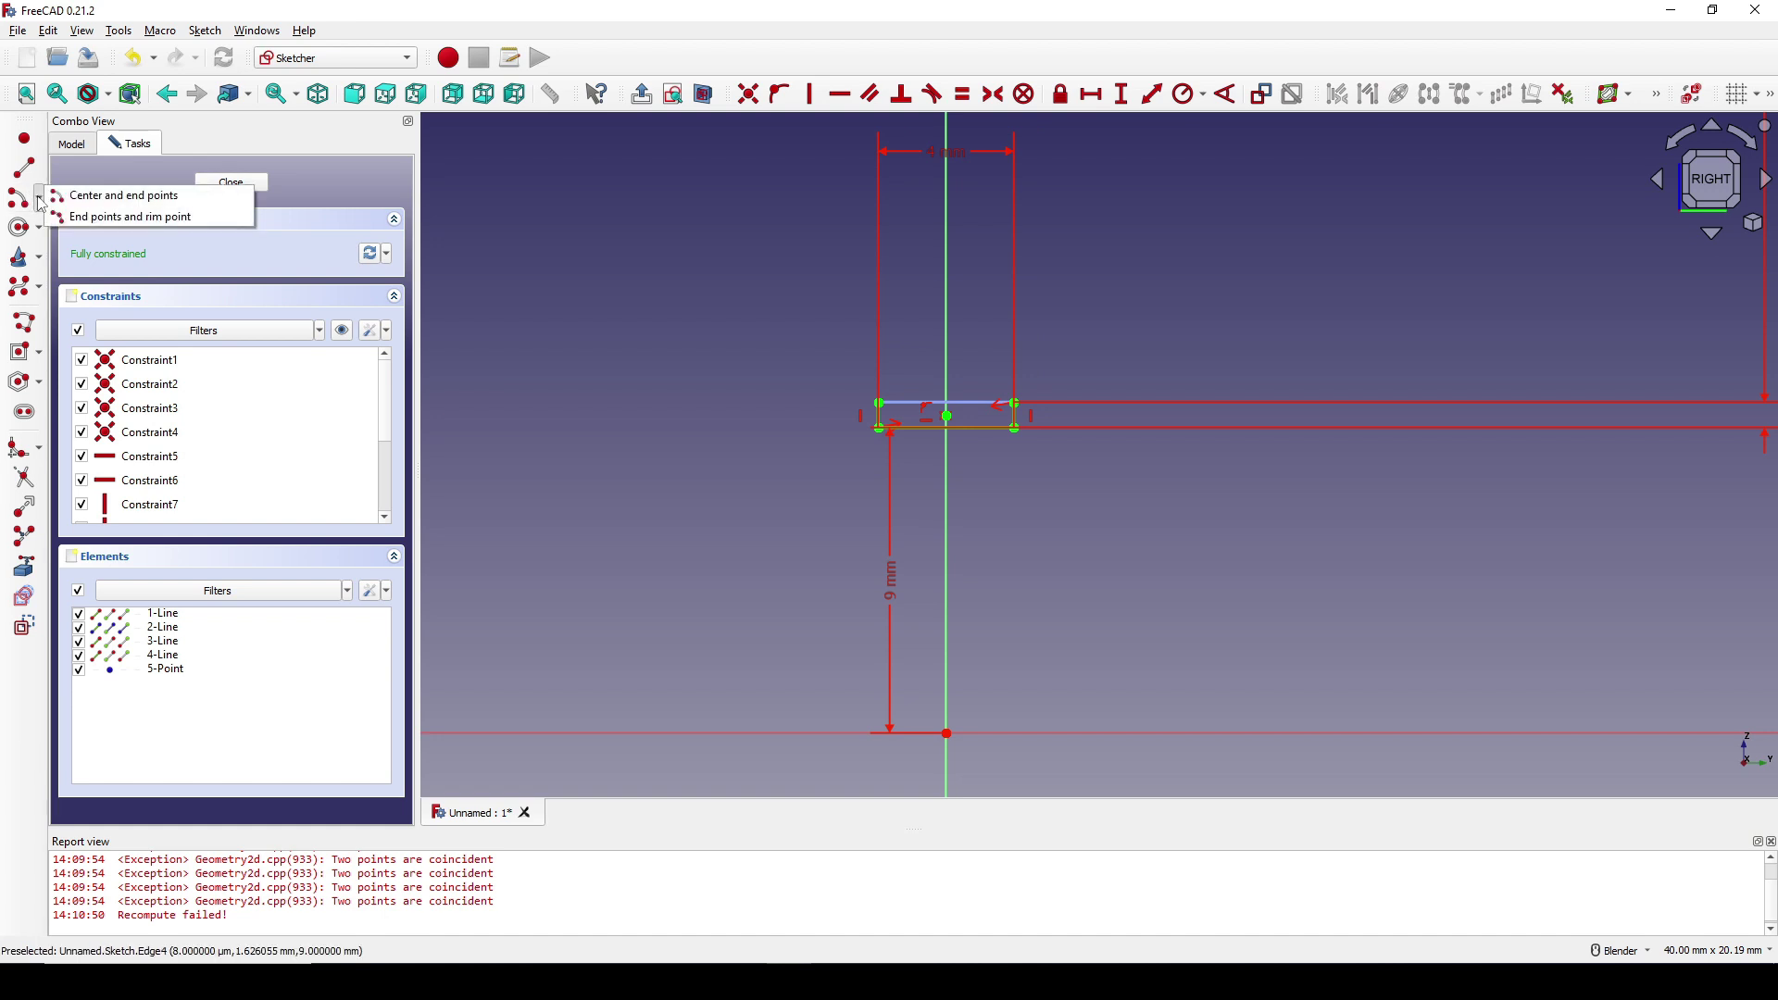
pyautogui.click(118, 219)
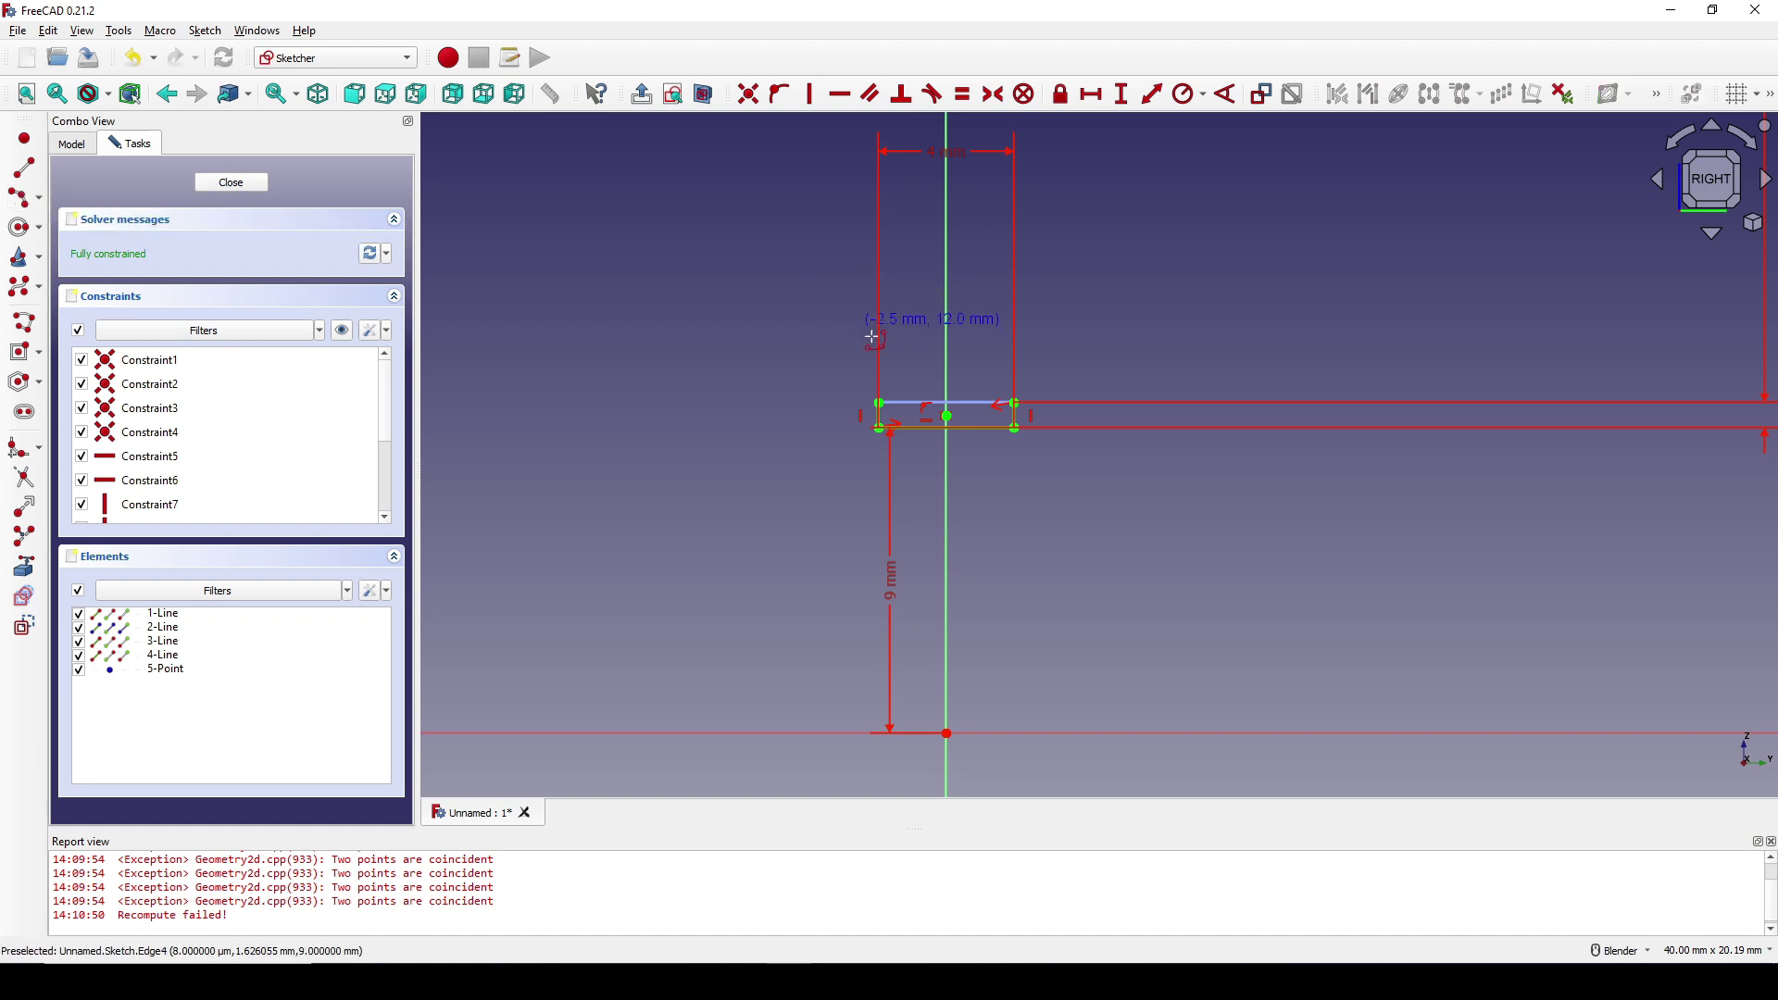
pyautogui.click(880, 403)
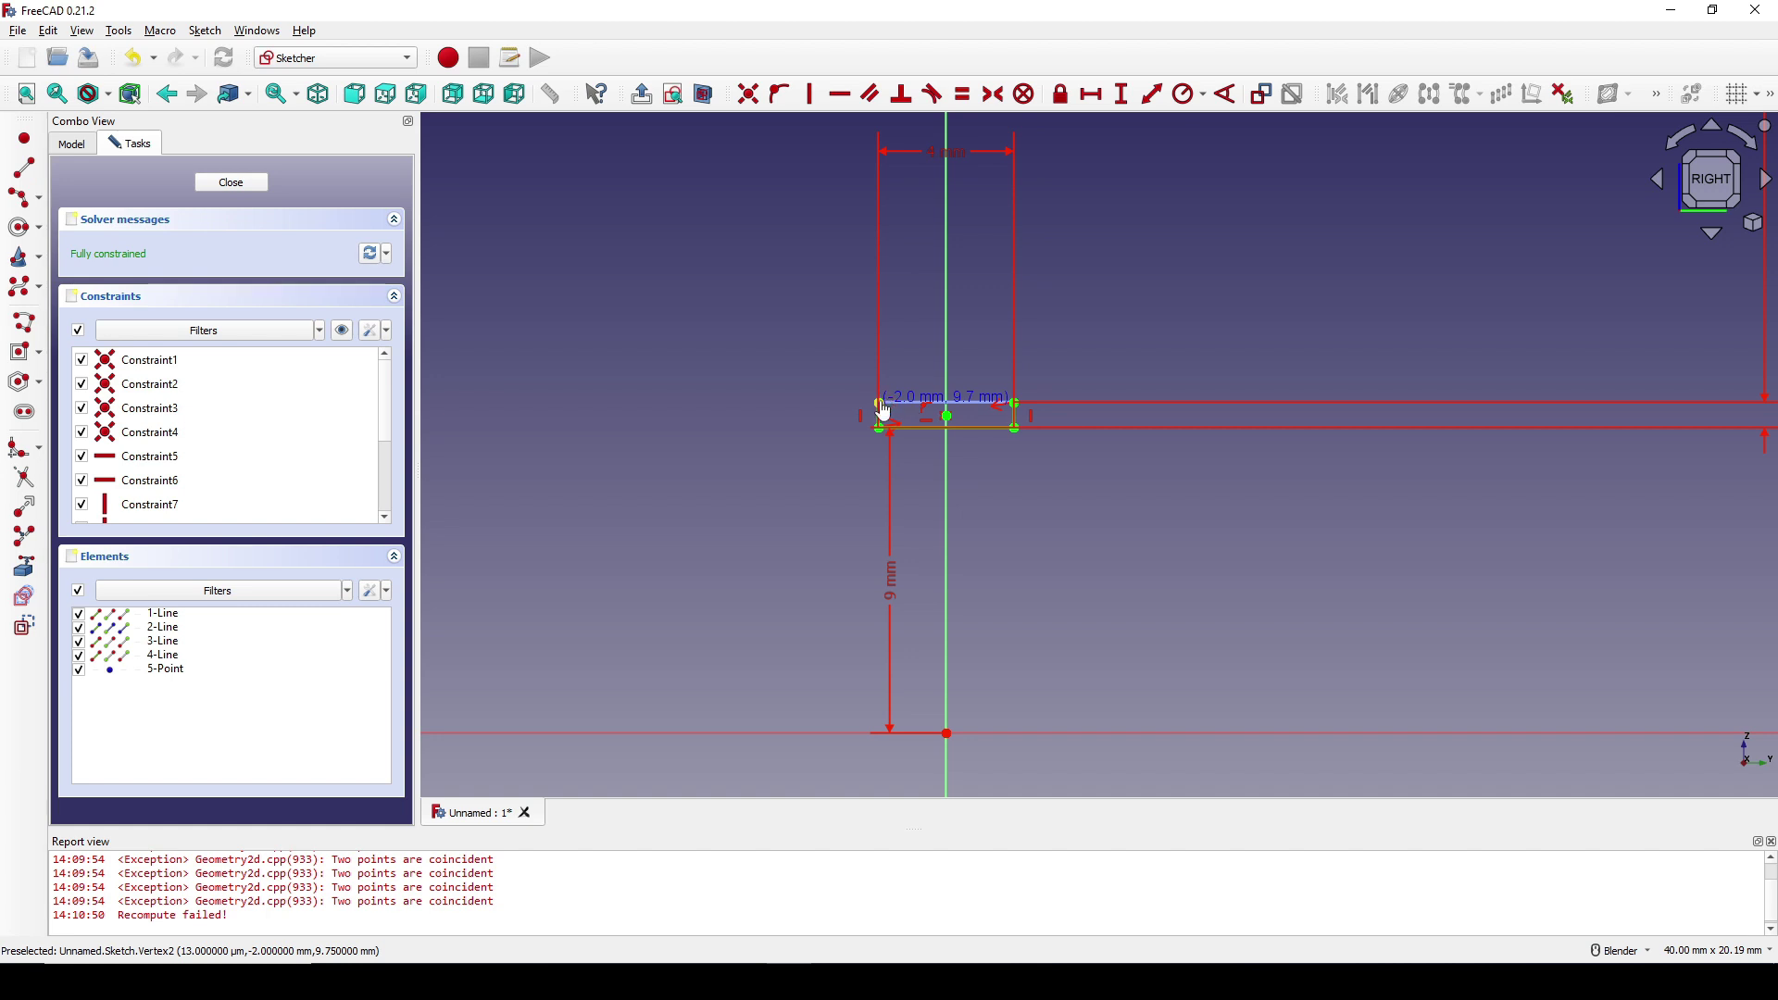
pyautogui.click(1016, 404)
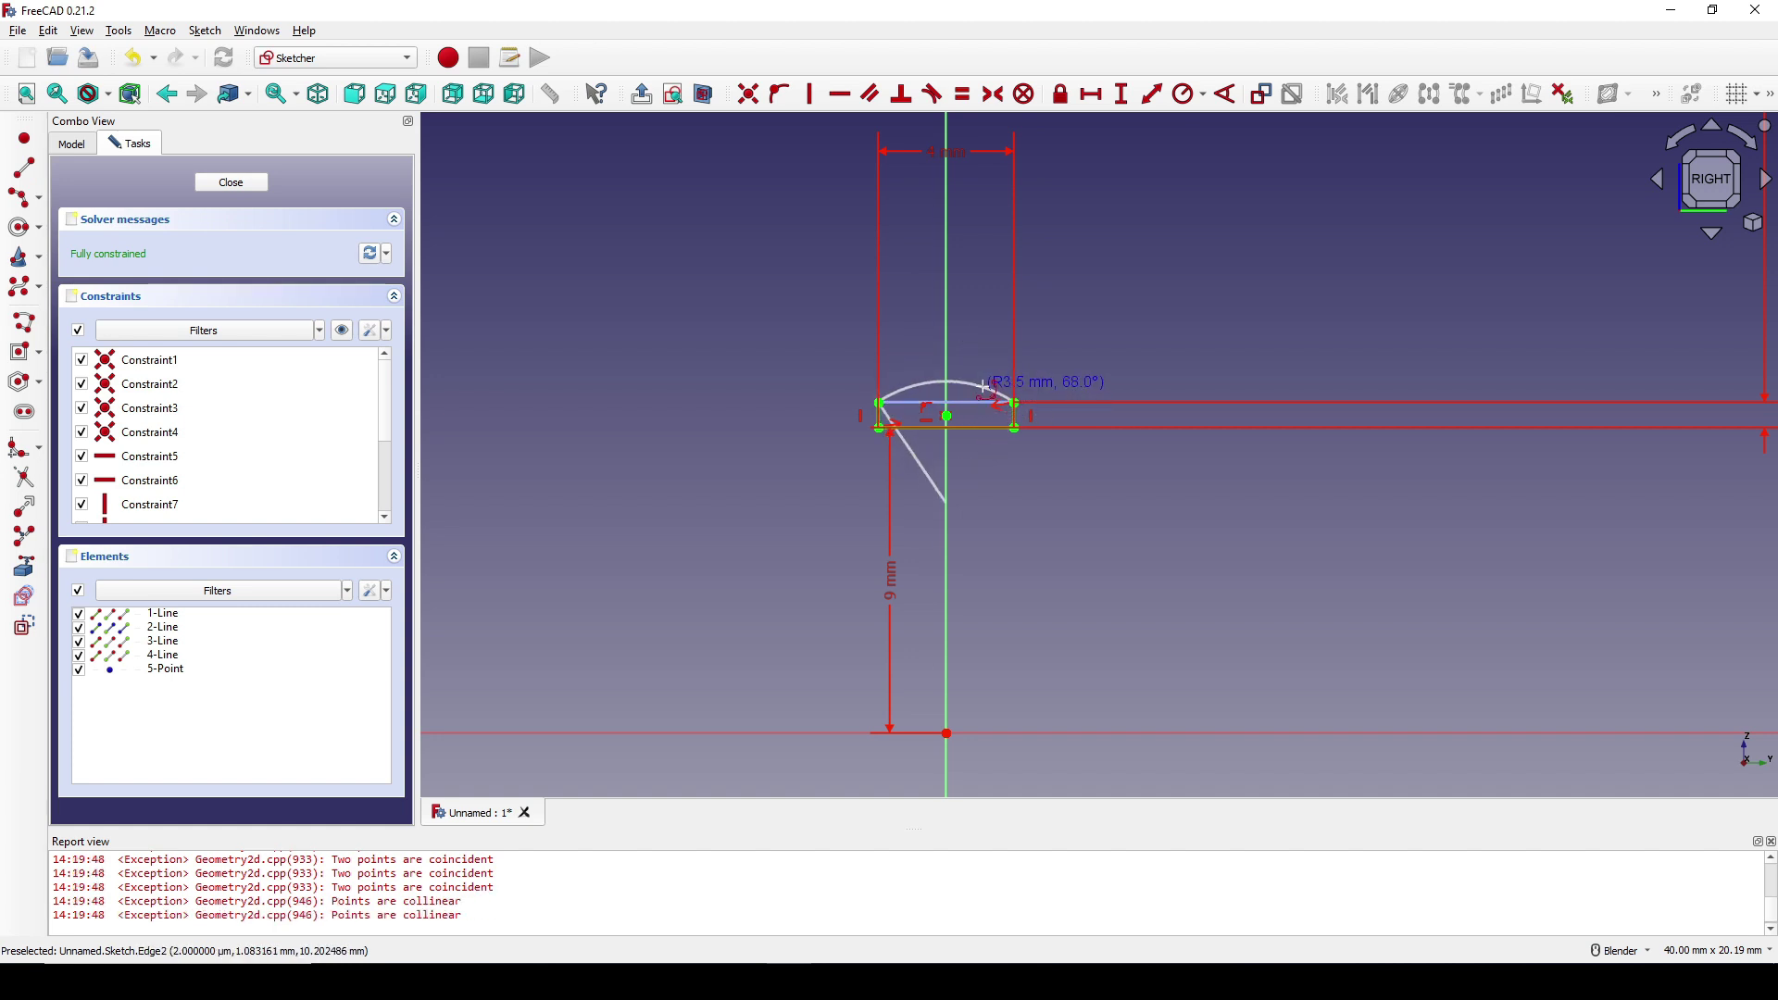
pyautogui.click(984, 383)
# - Set the arc radius to 8 mm and close the sketch
pyautogui.moveTo(1068, 385); pyautogui.dragTo(1063, 368, button='right')
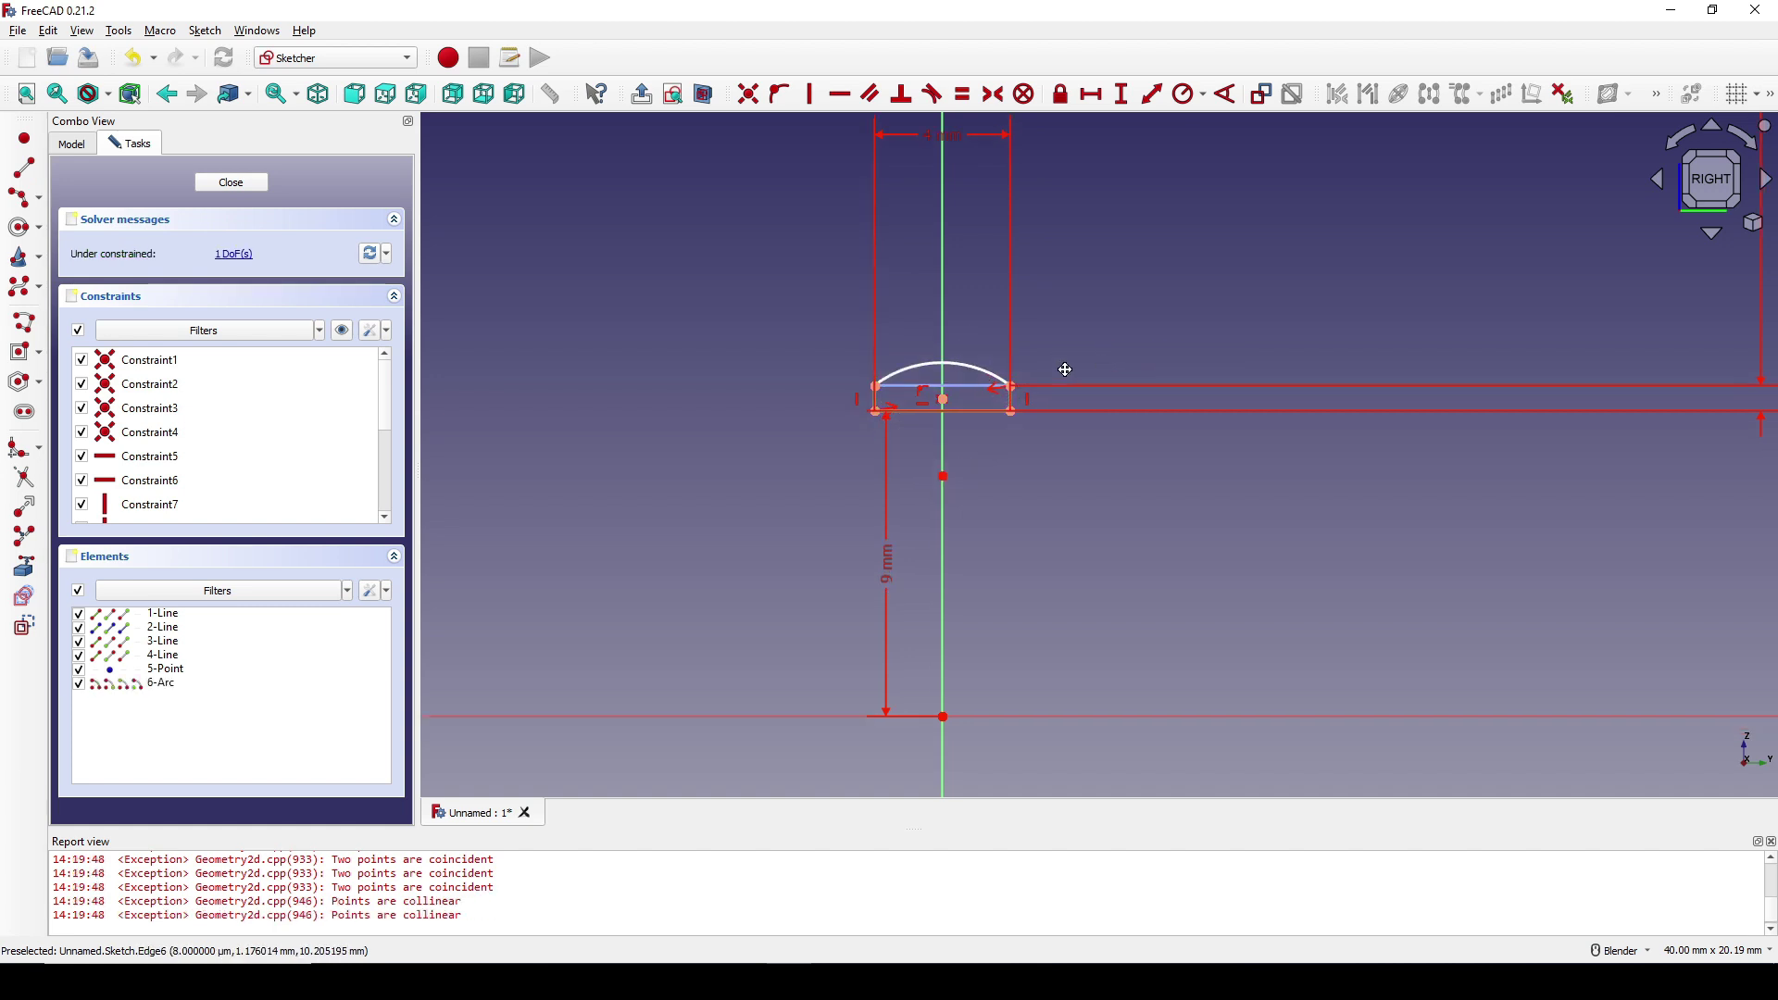
pyautogui.click(964, 374)
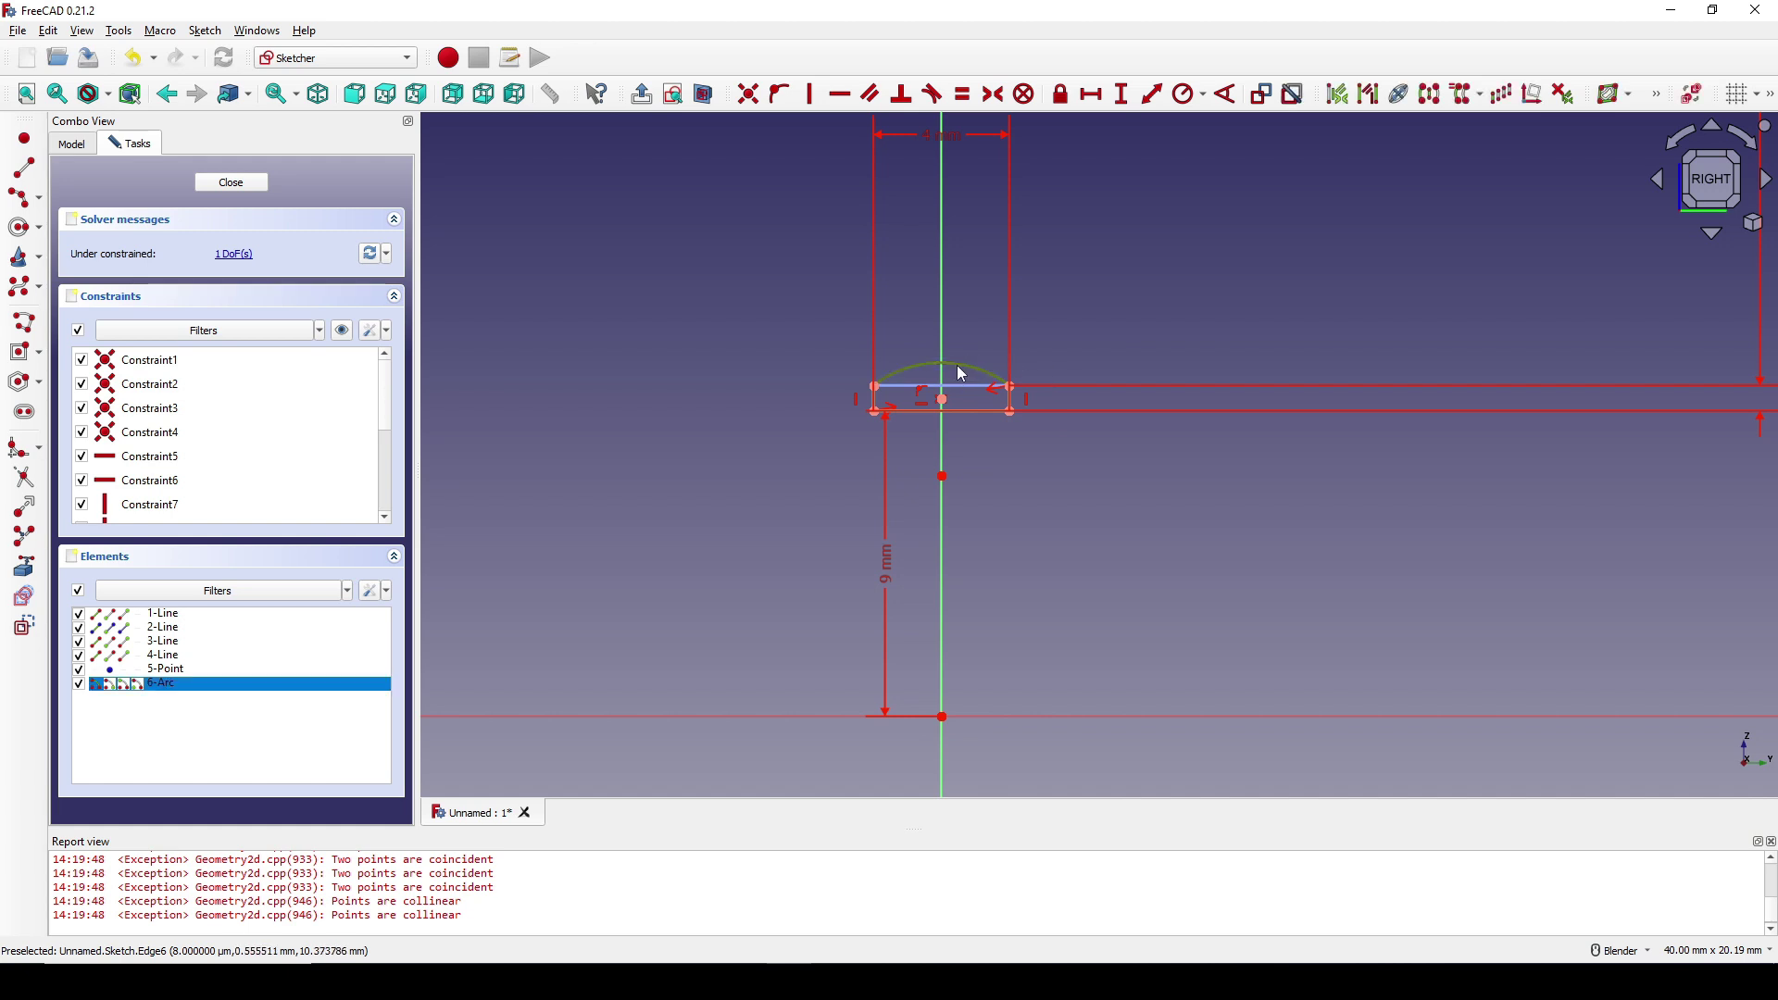
pyautogui.write('kr')
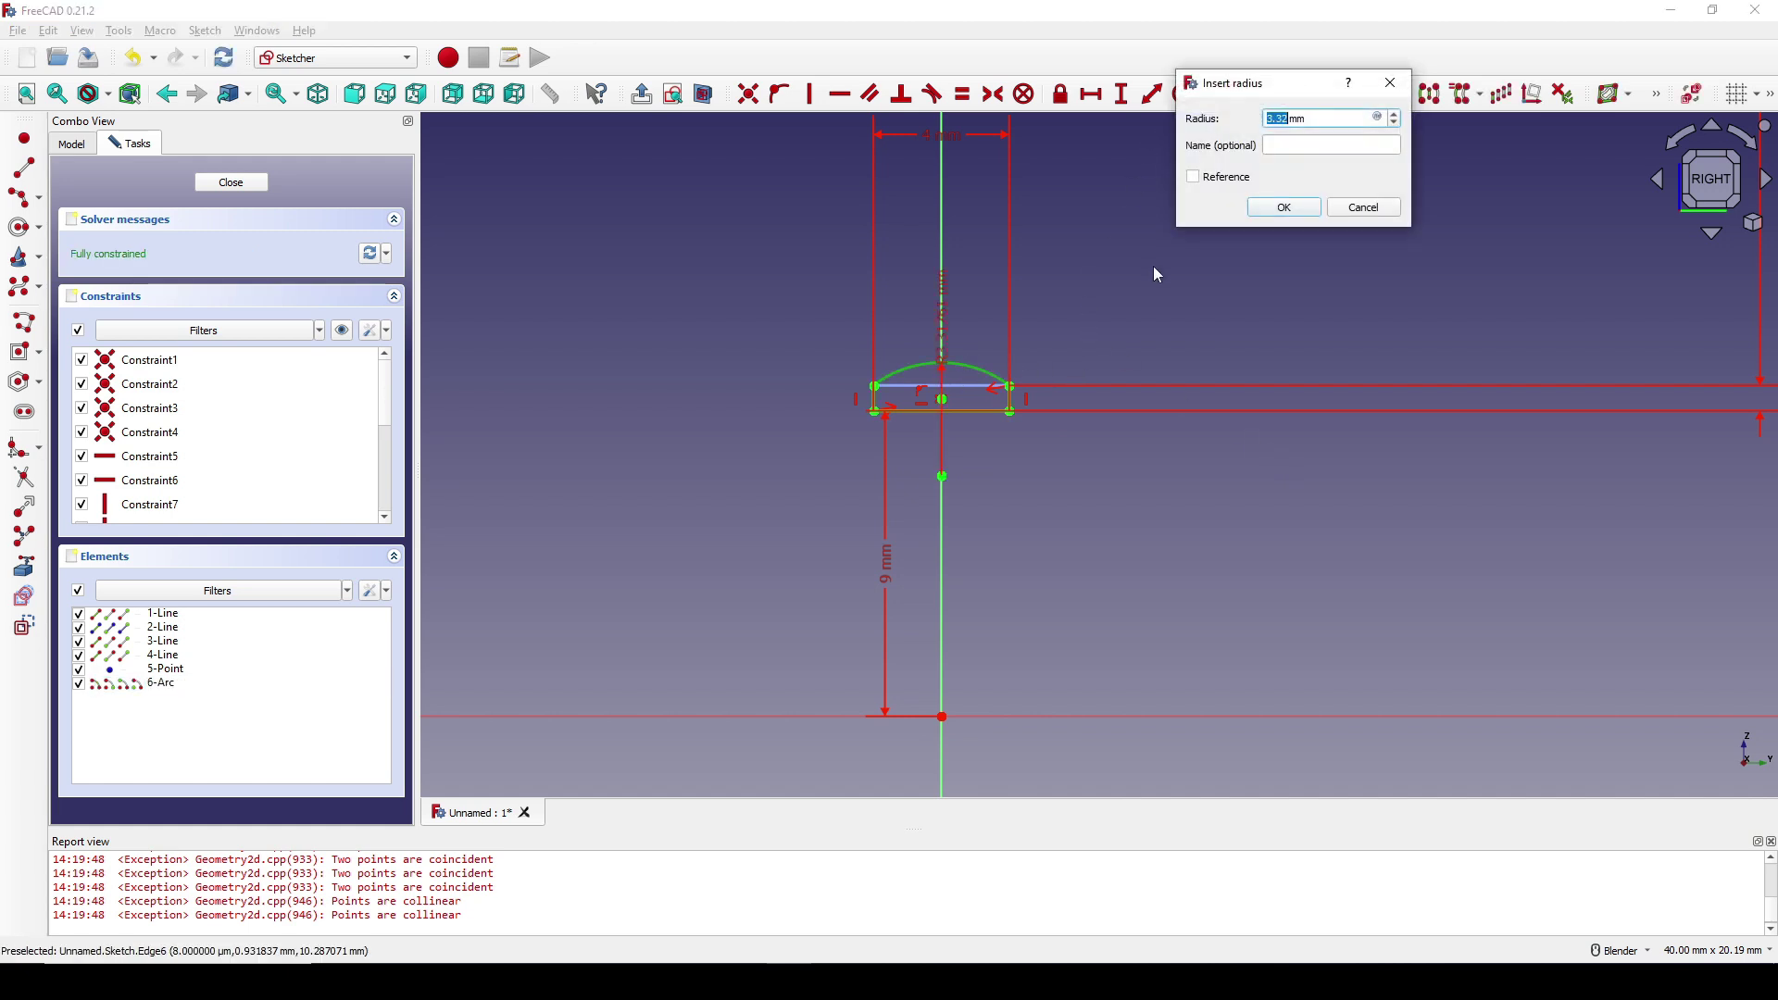
pyautogui.write('8')
pyautogui.press('Return')
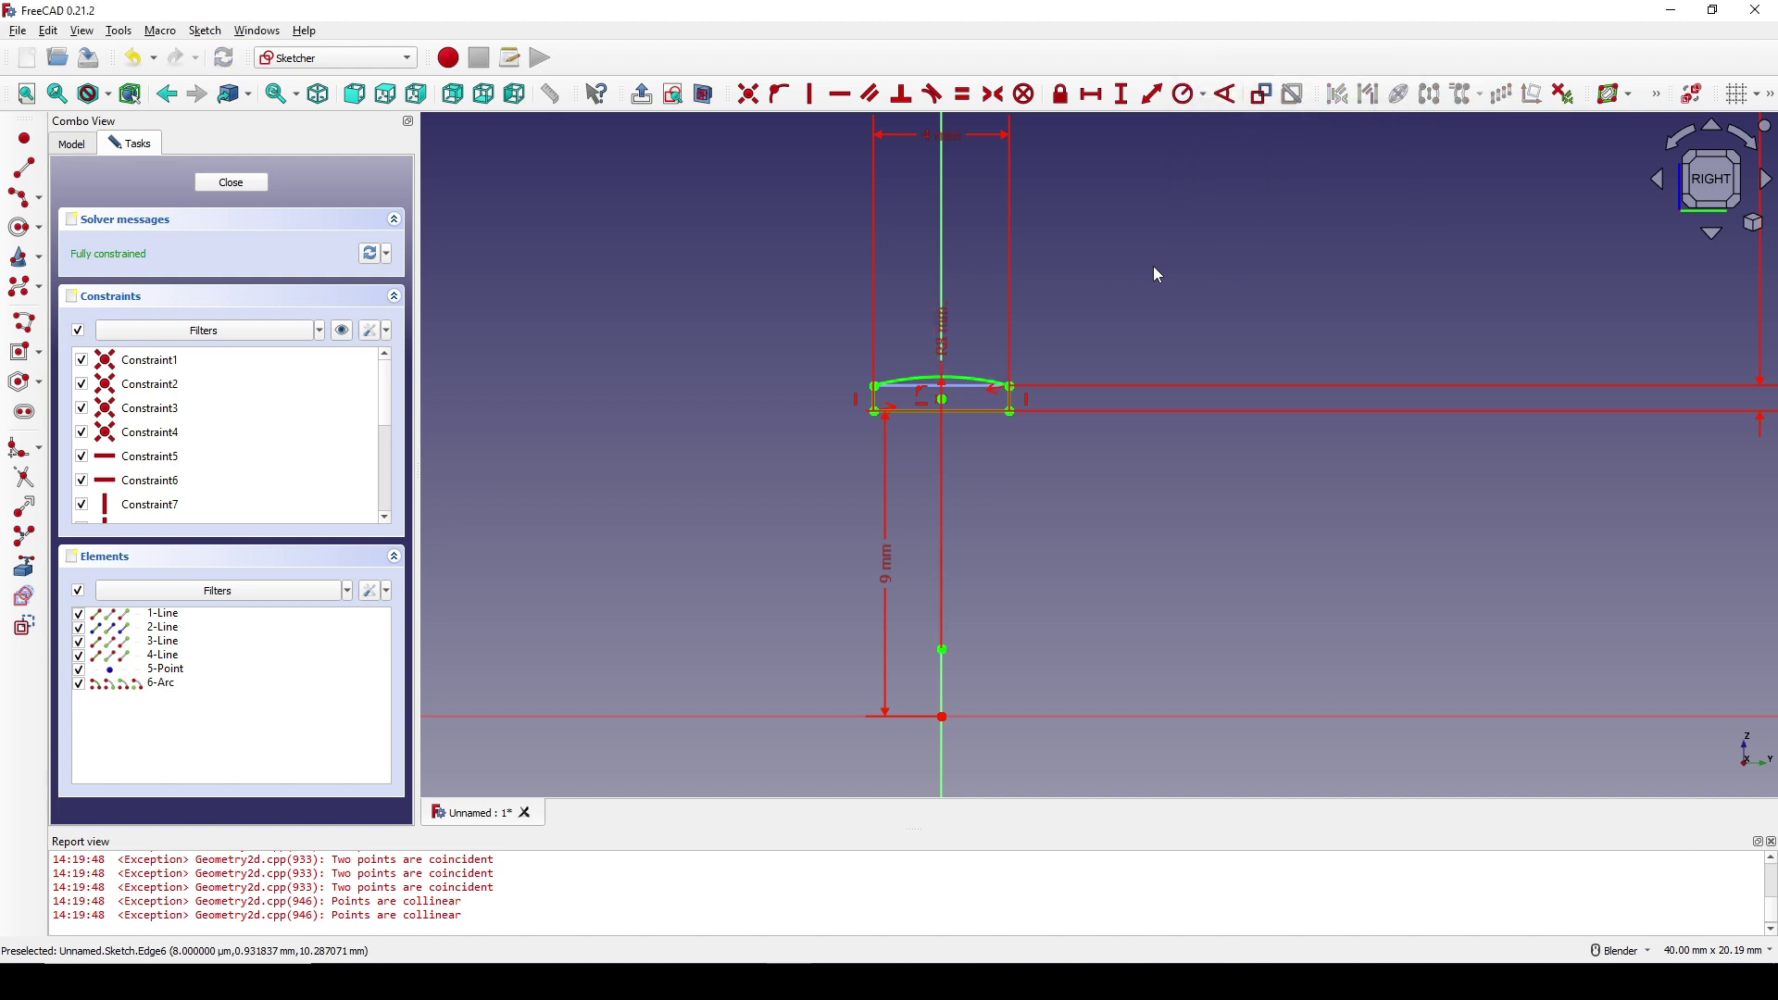
pyautogui.scroll(-2, 1153, 273)
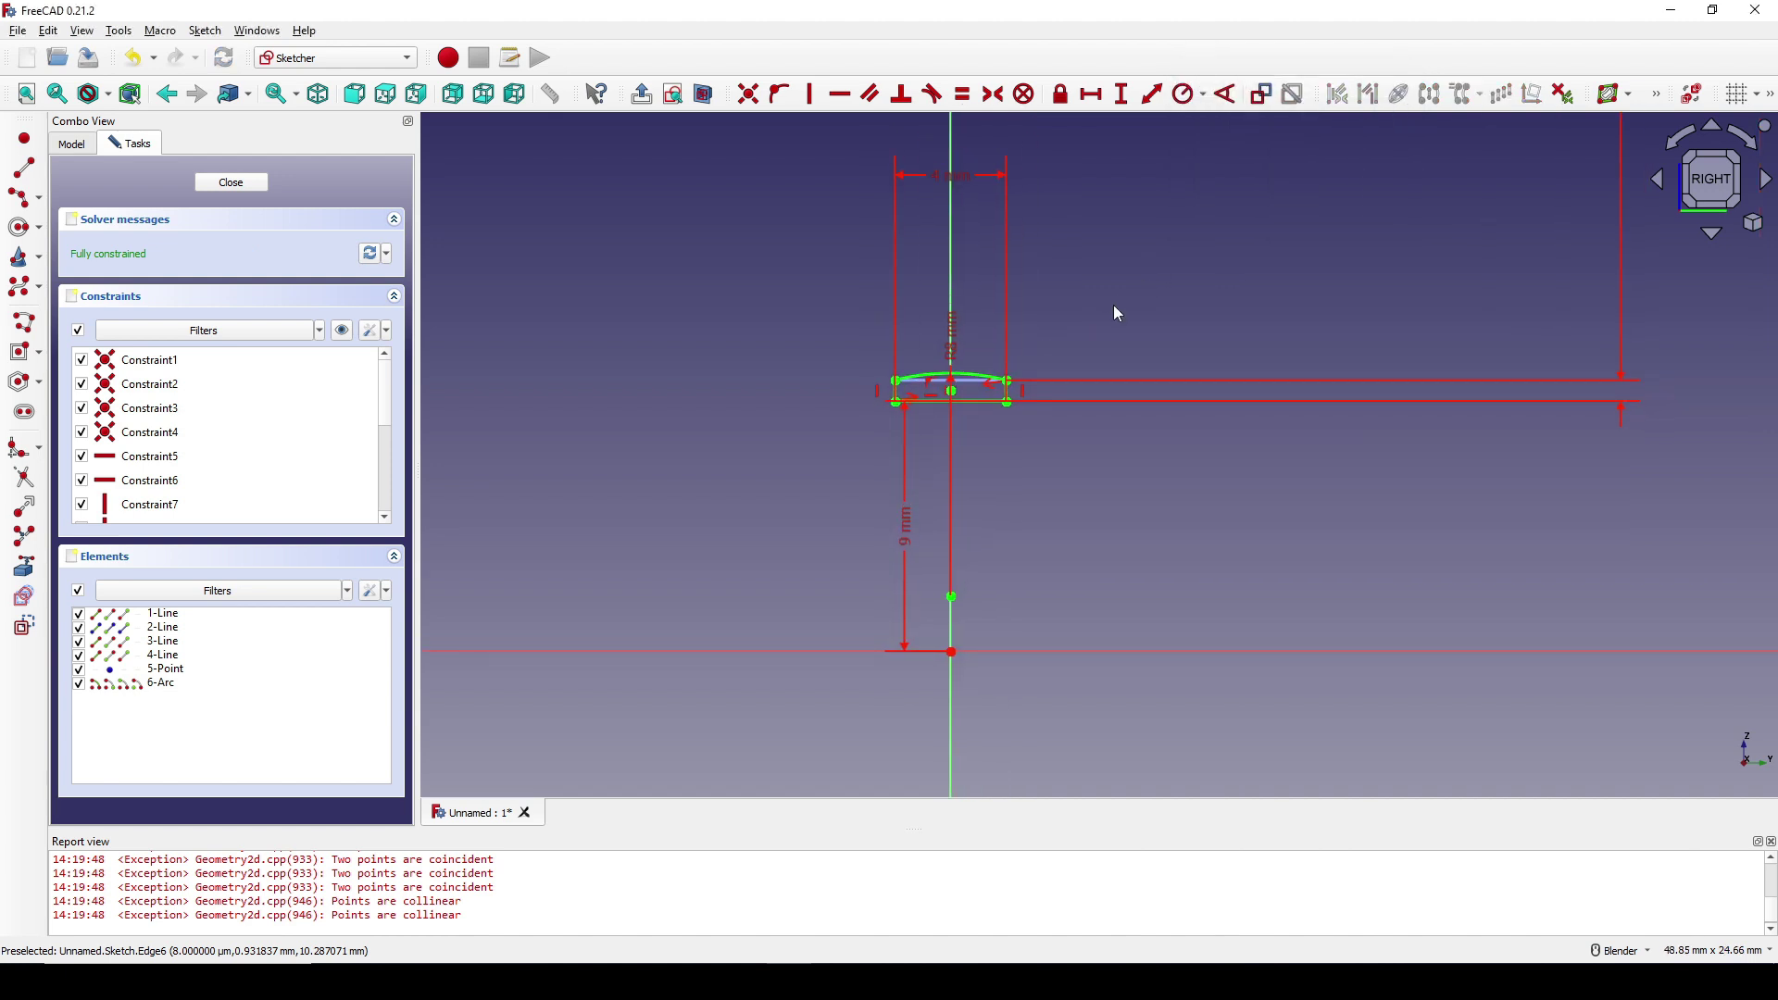
pyautogui.click(246, 188)
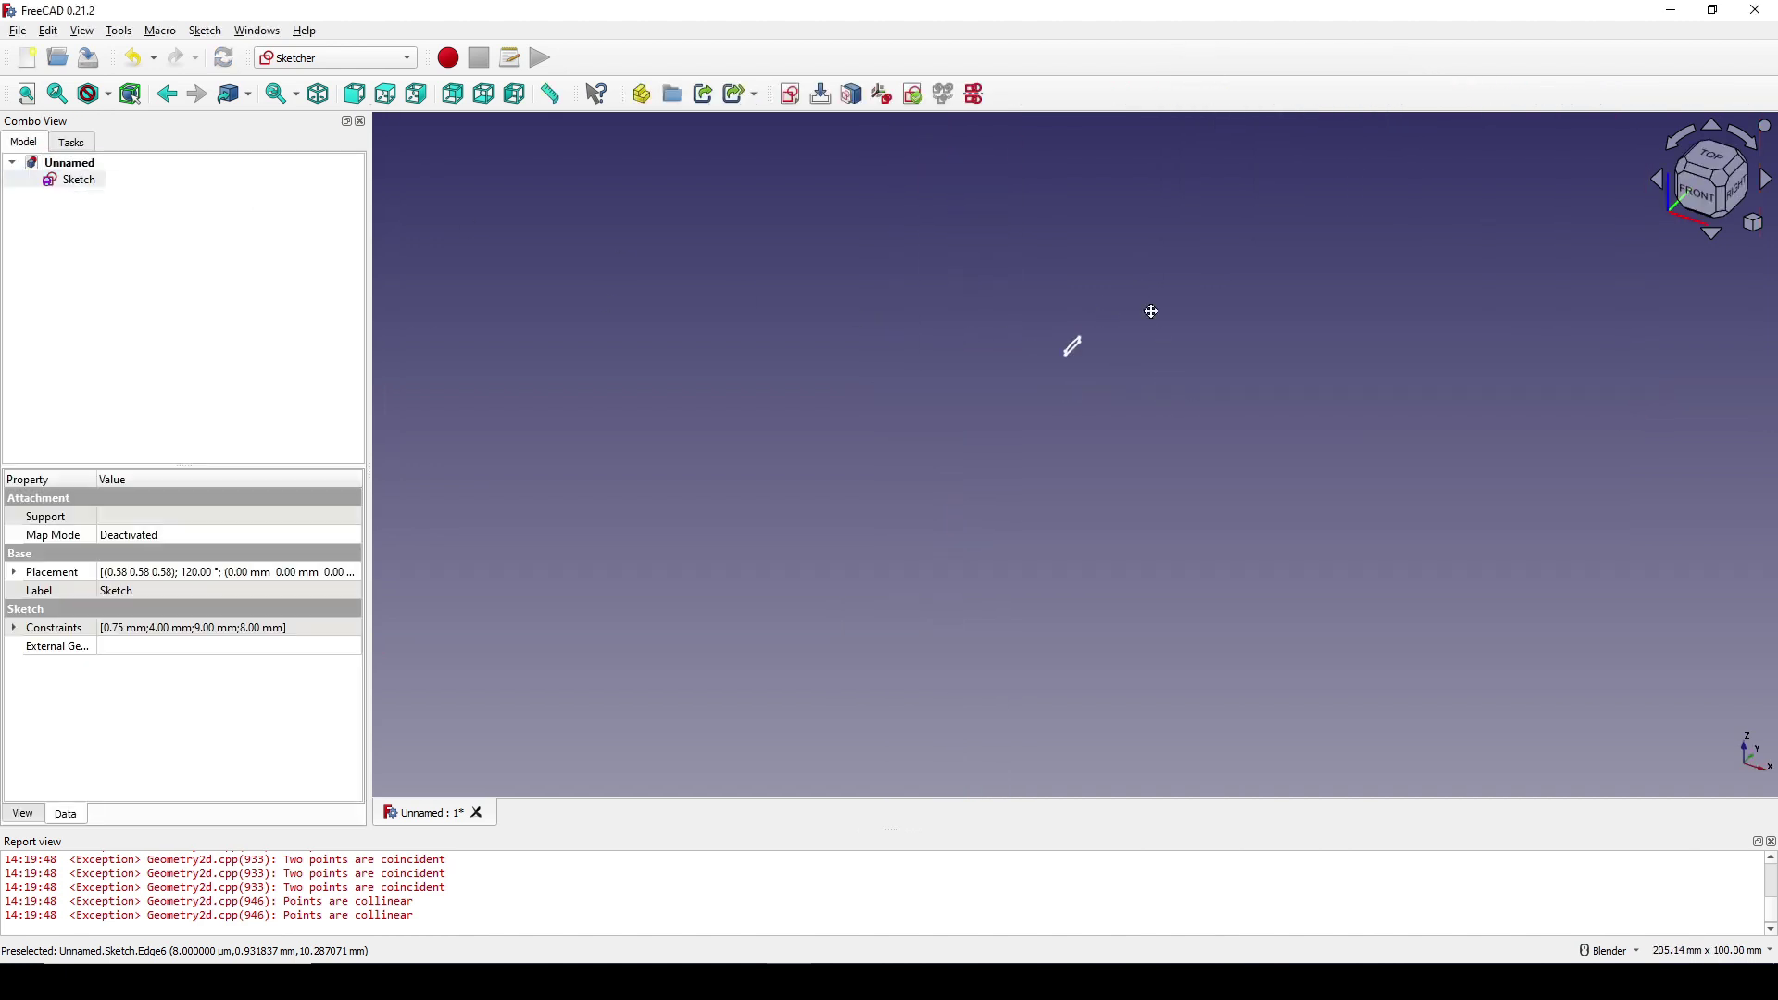
# - Show the axis cross and snap the view to the front orientation
pyautogui.click(82, 30)
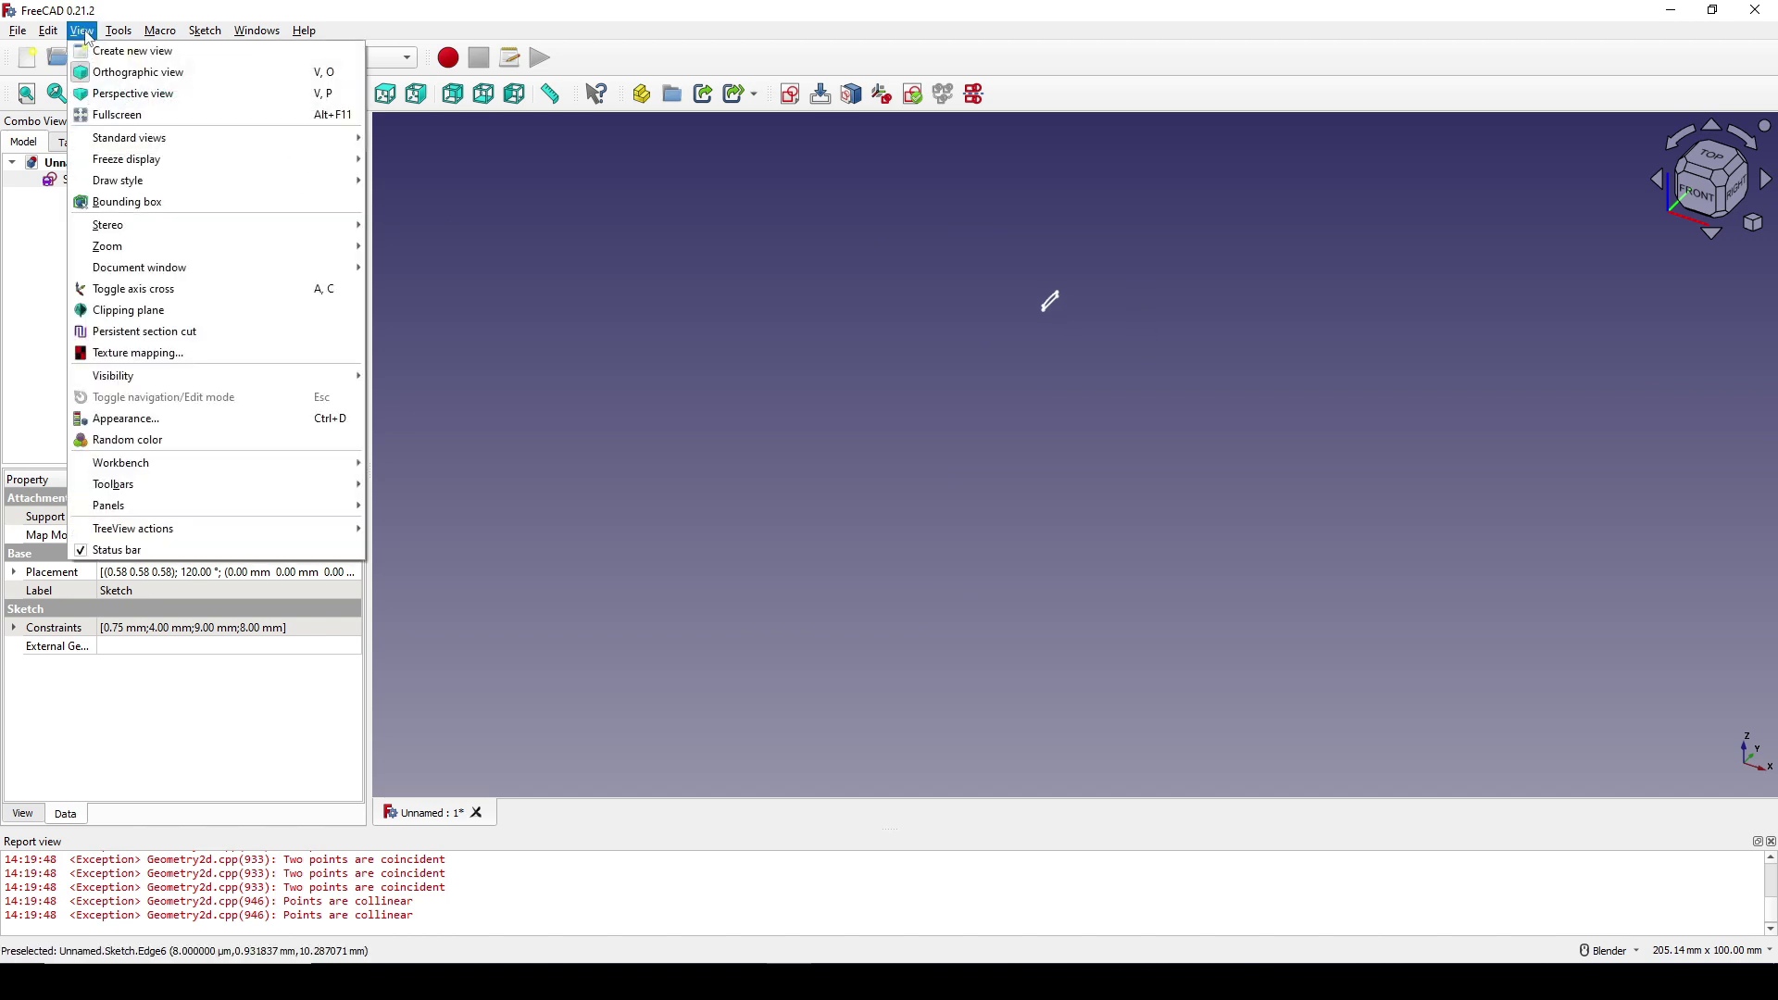
pyautogui.click(212, 301)
pyautogui.moveTo(1067, 354)
pyautogui.mouseDown(button='middle')
pyautogui.moveTo(1093, 291)
pyautogui.moveTo(1082, 387)
pyautogui.moveTo(1068, 352)
pyautogui.mouseUp(button='middle')
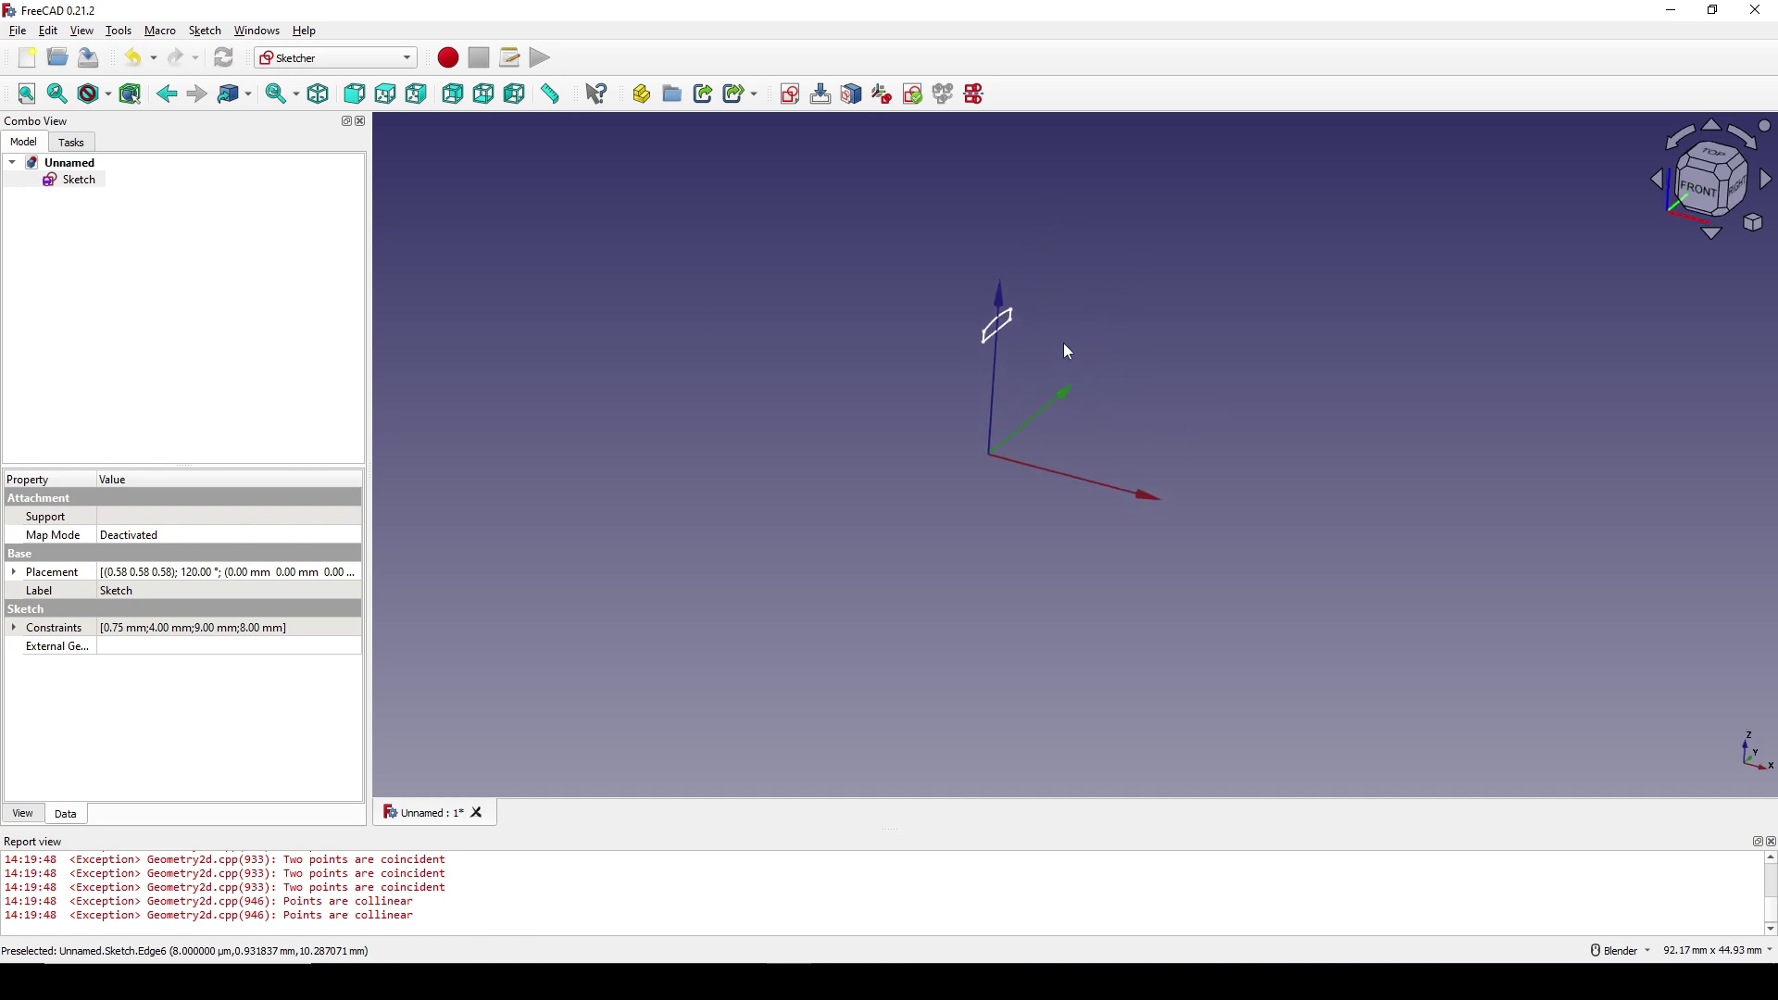
pyautogui.click(1699, 189)
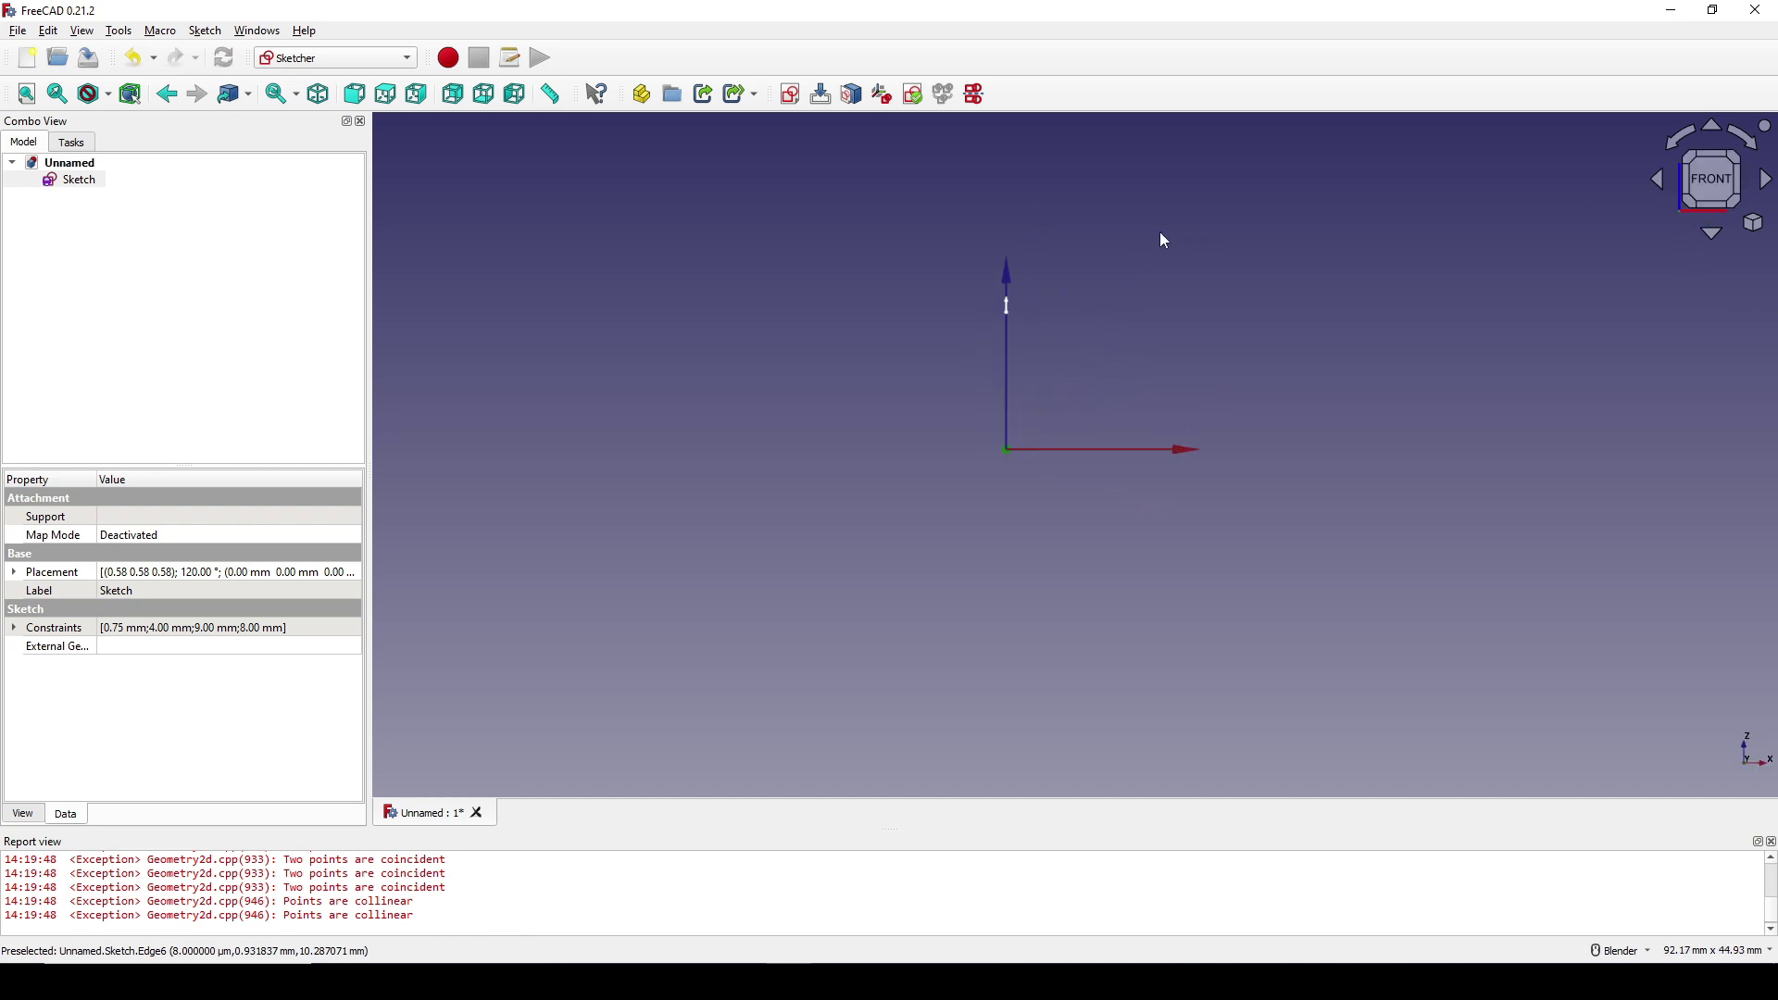
# - Select the Sketch and switch to the Part workbench
pyautogui.click(83, 183)
pyautogui.click(357, 58)
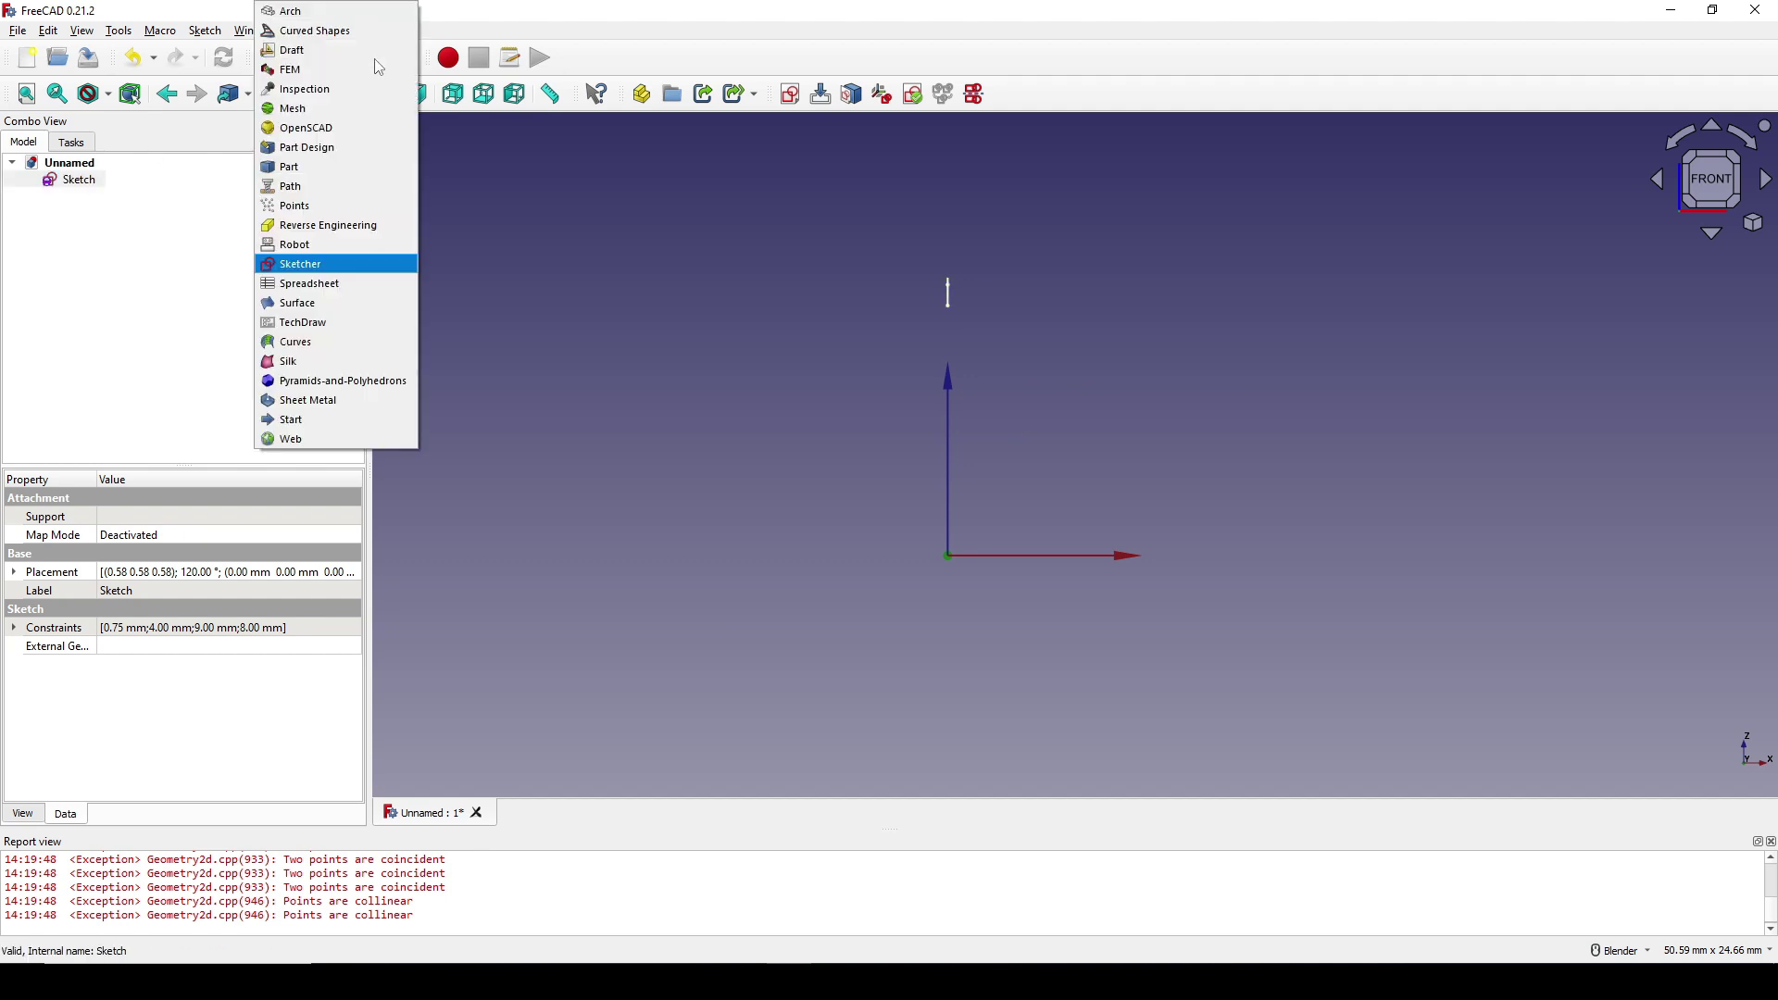
pyautogui.click(343, 166)
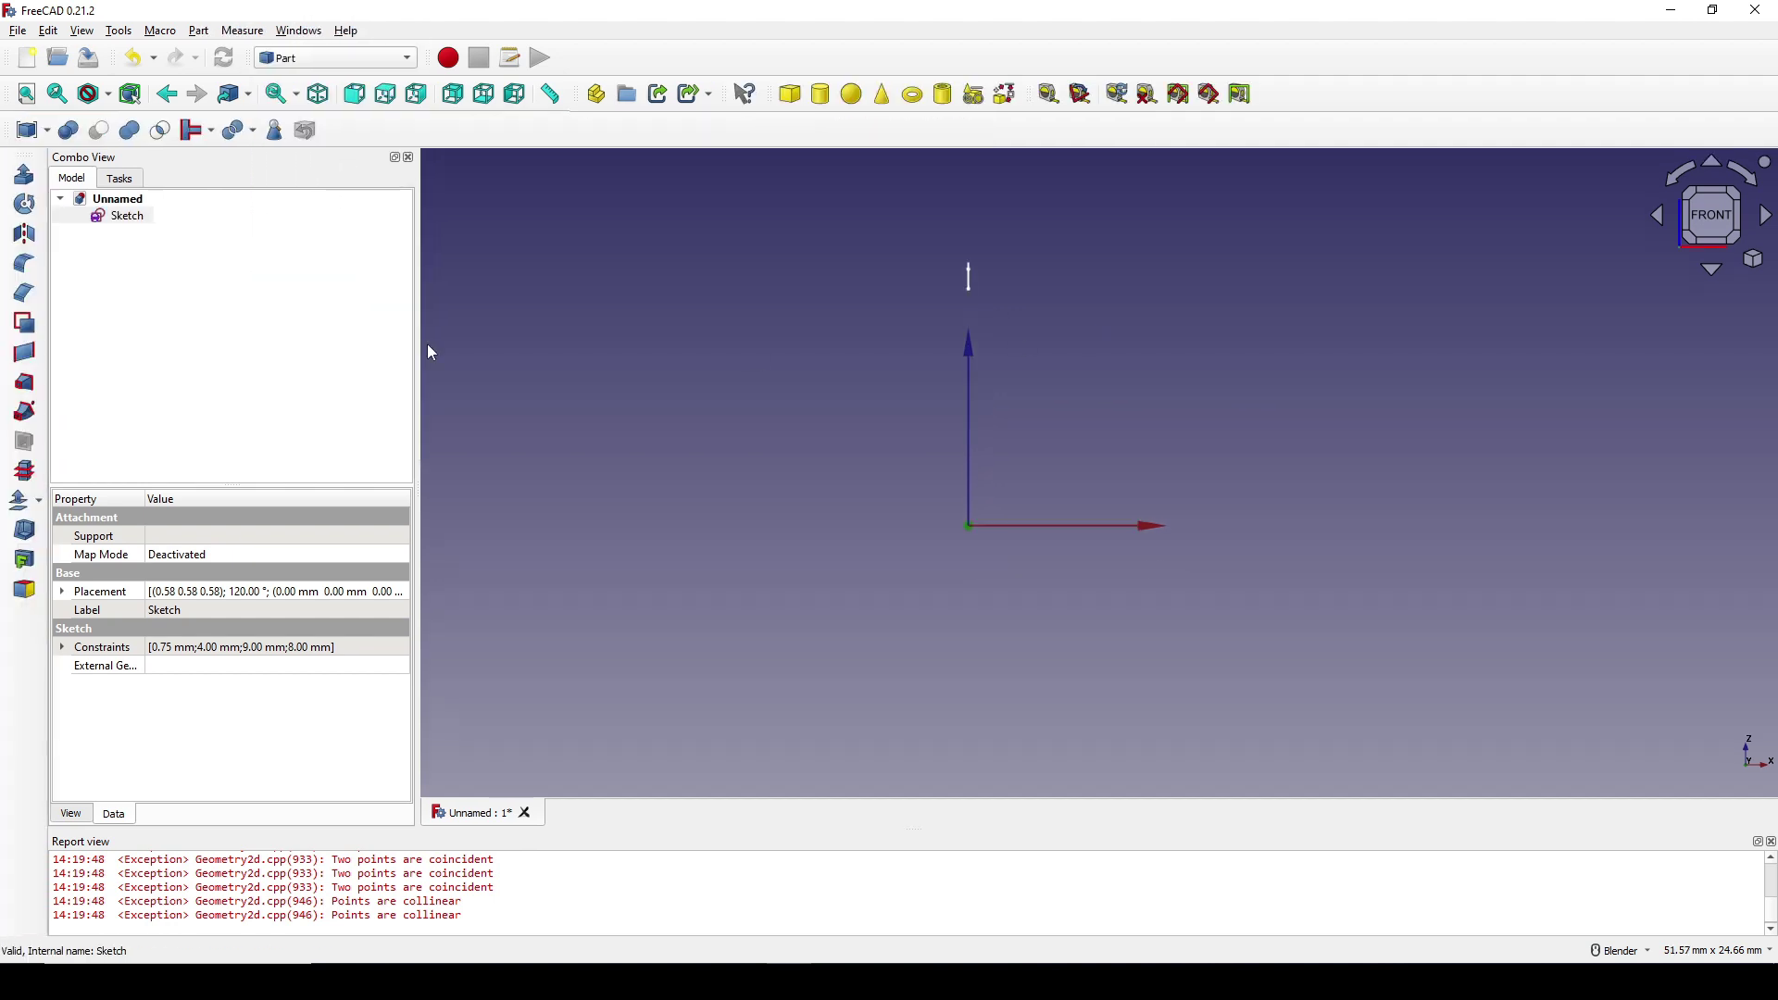
# - Revolve the Sketch 10° about the Y axis into Revolve
pyautogui.click(25, 204)
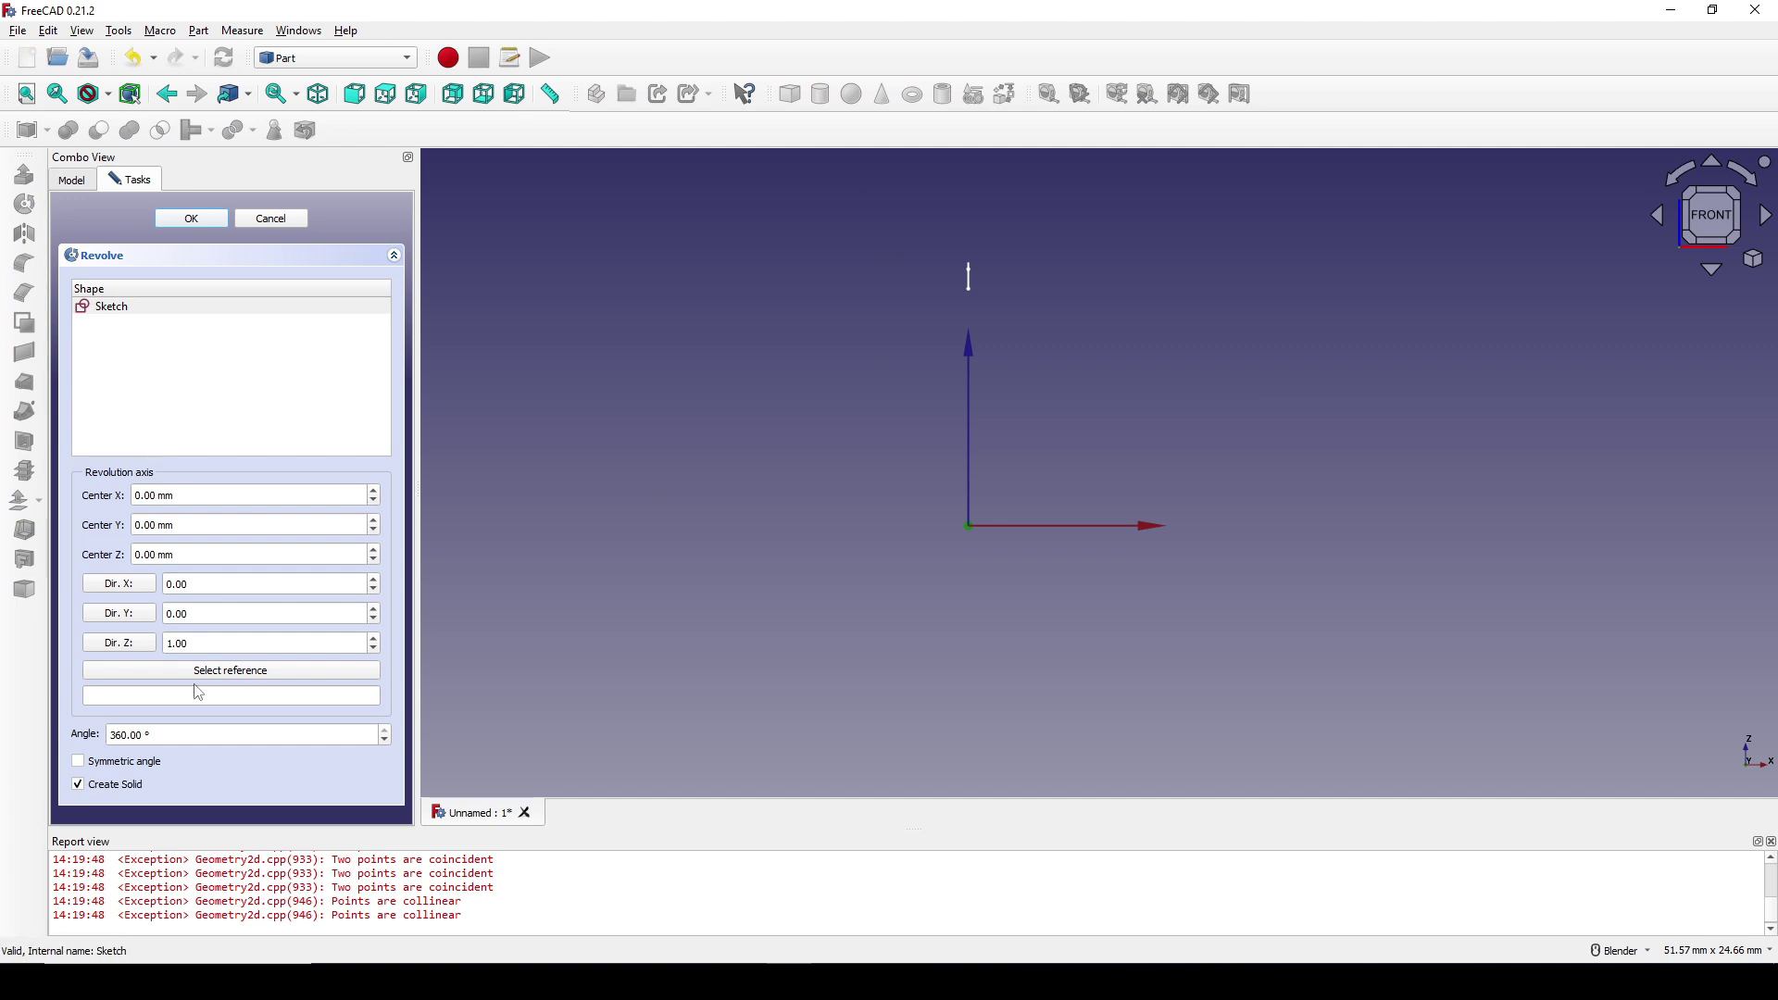
pyautogui.click(119, 613)
pyautogui.click(161, 735)
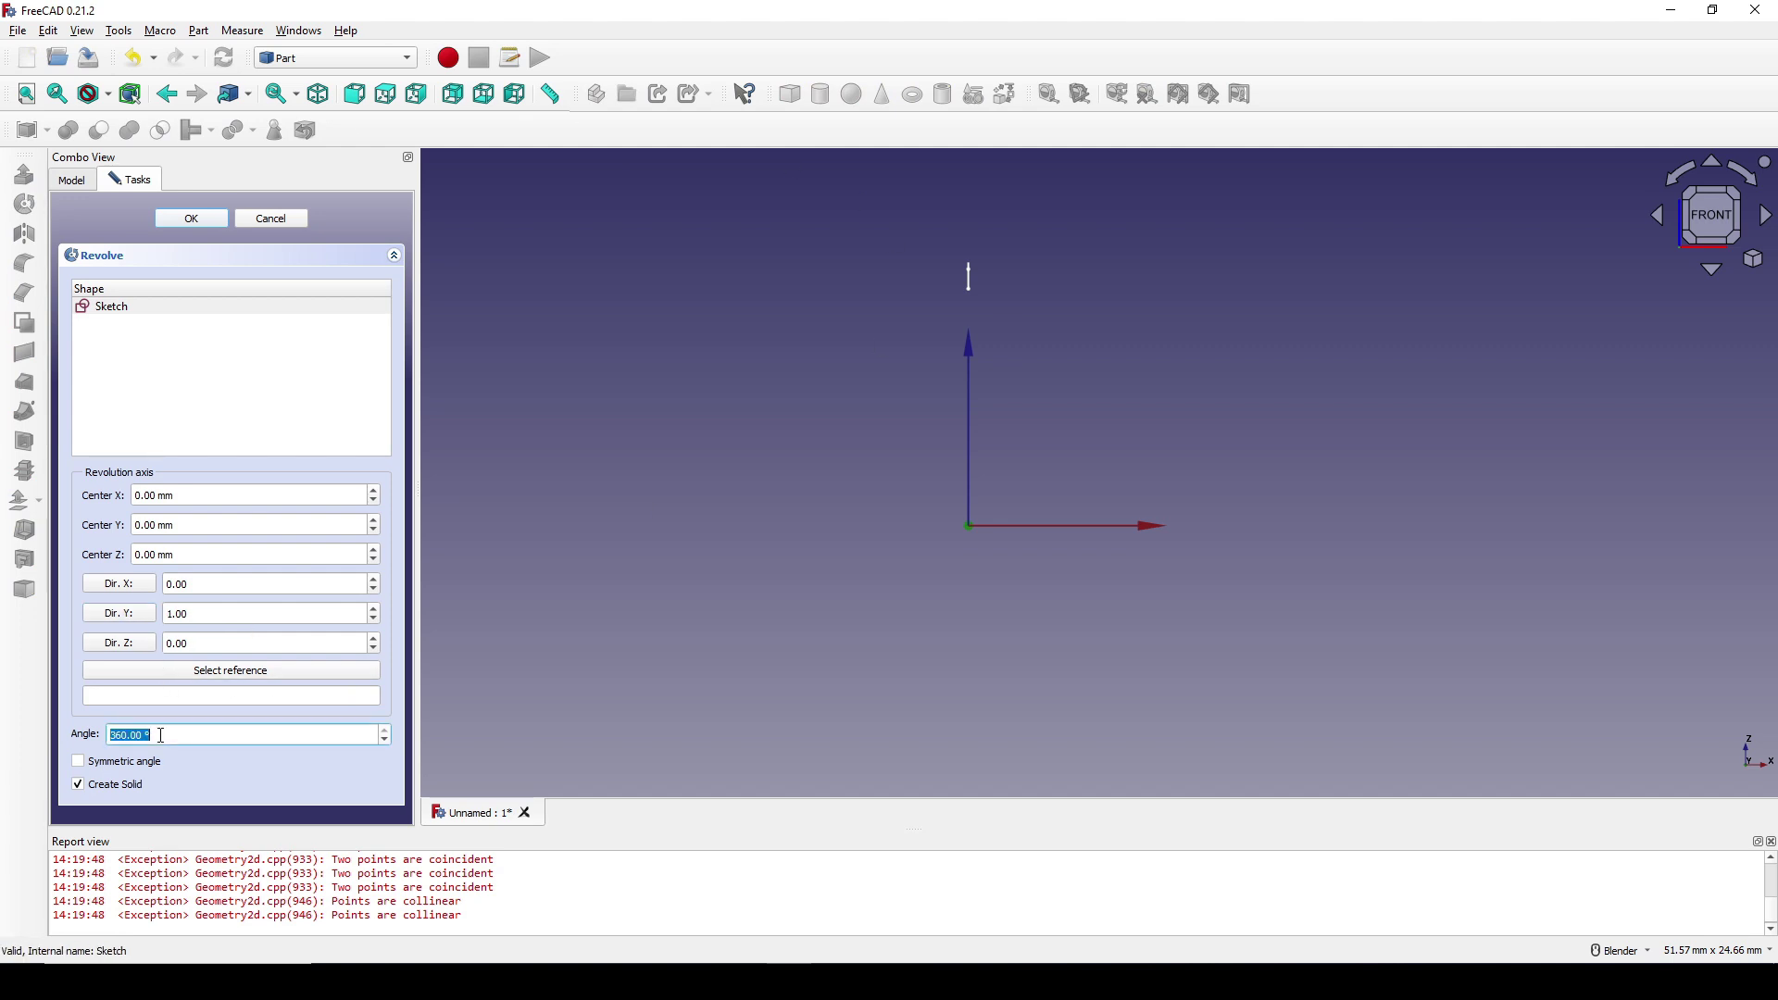
pyautogui.write('10')
pyautogui.click(192, 220)
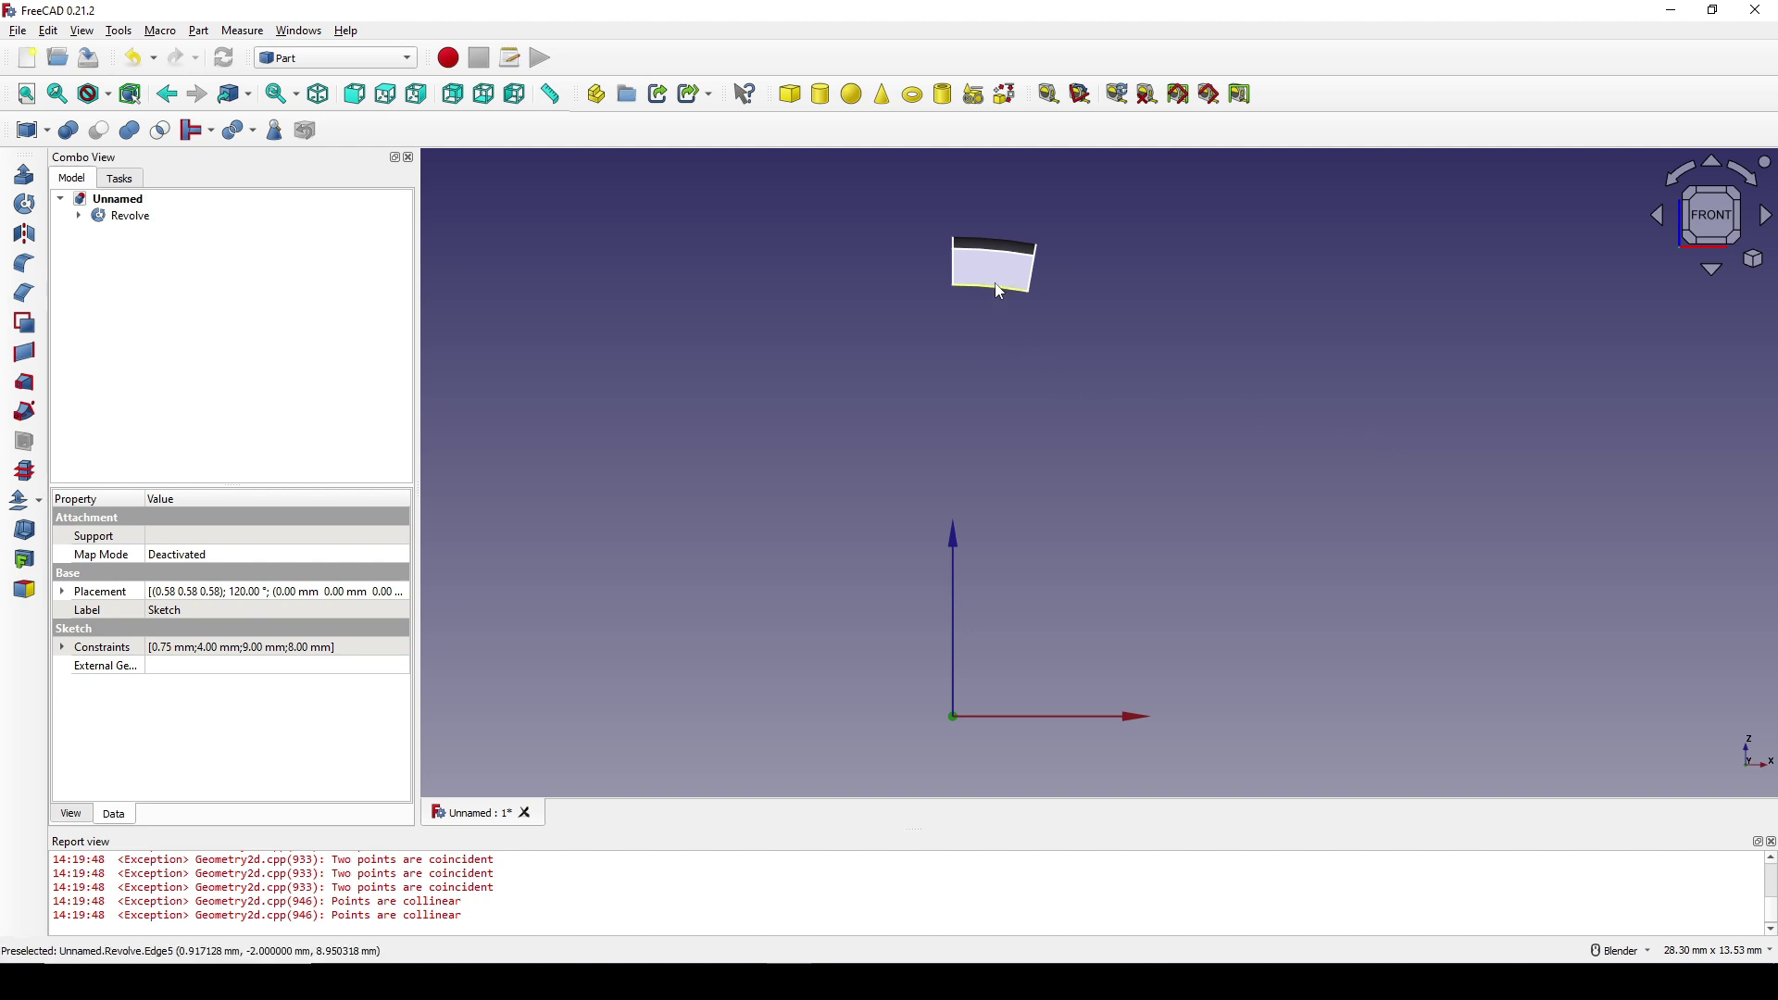
pyautogui.keyDown('shift'); pyautogui.moveTo(998, 275); pyautogui.dragTo(993, 245, button='middle'); pyautogui.keyUp('shift')
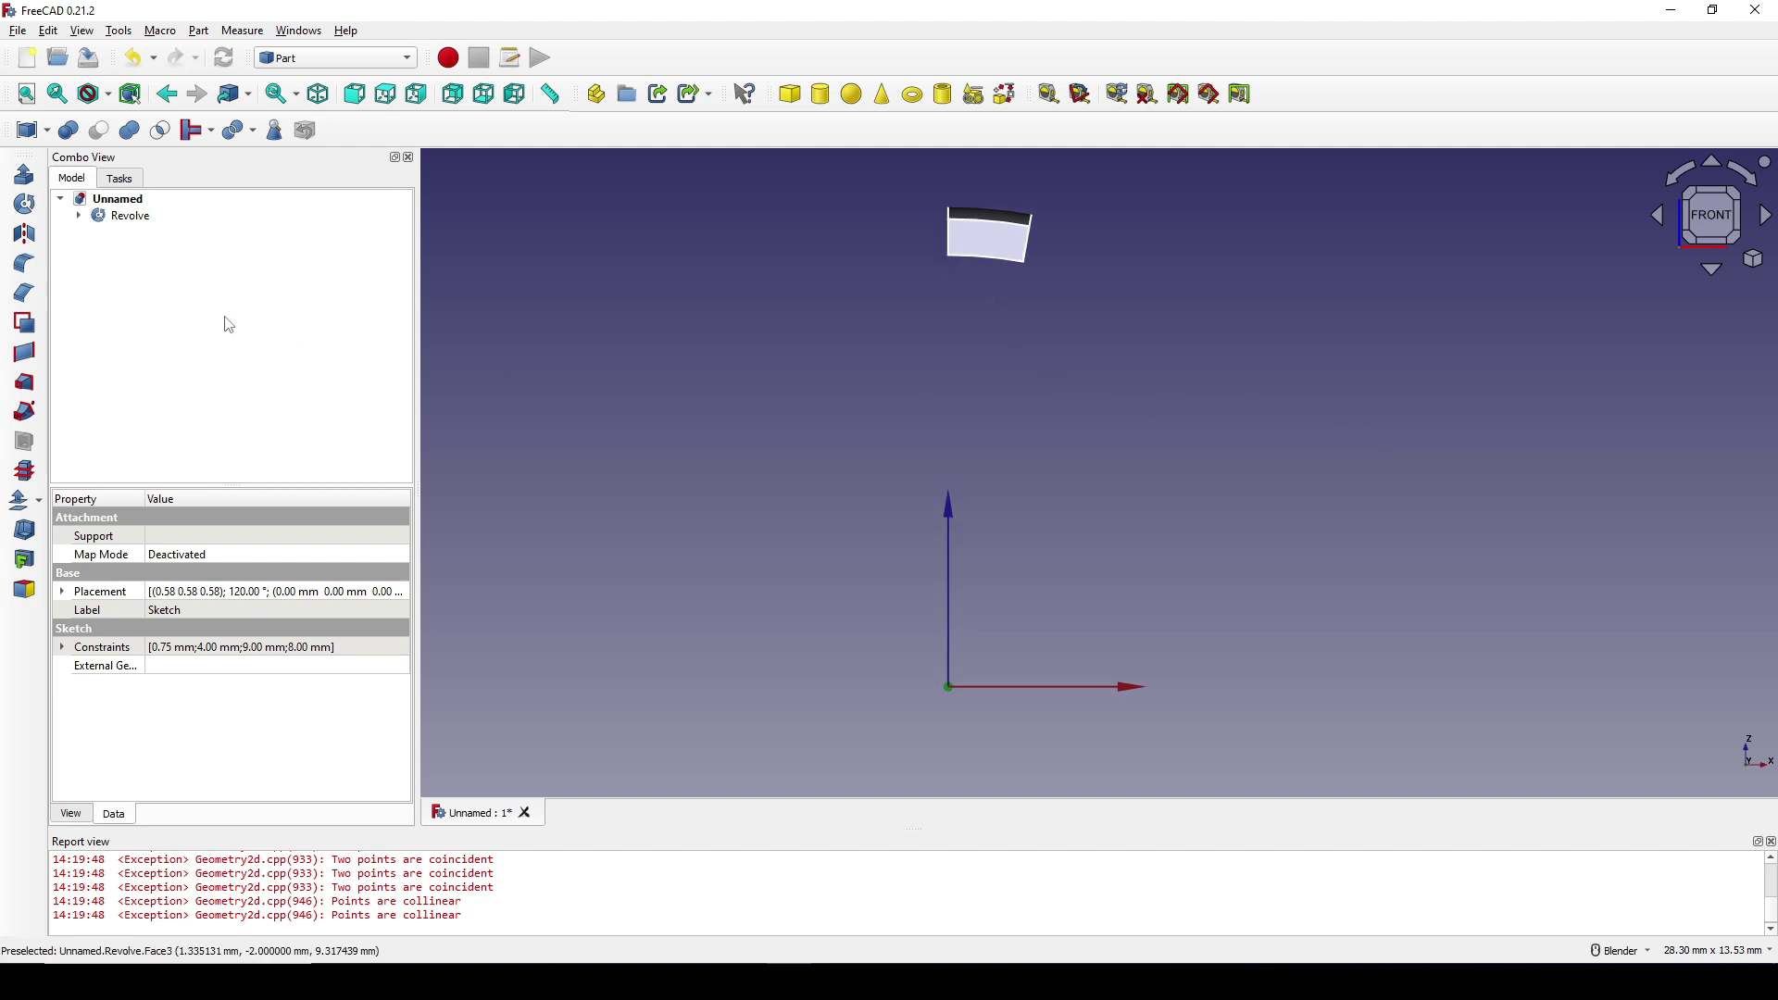
# - Revolve the Sketch about Y with a negative angle into Revolve001, then switch to Sketcher
pyautogui.click(79, 215)
pyautogui.click(84, 231)
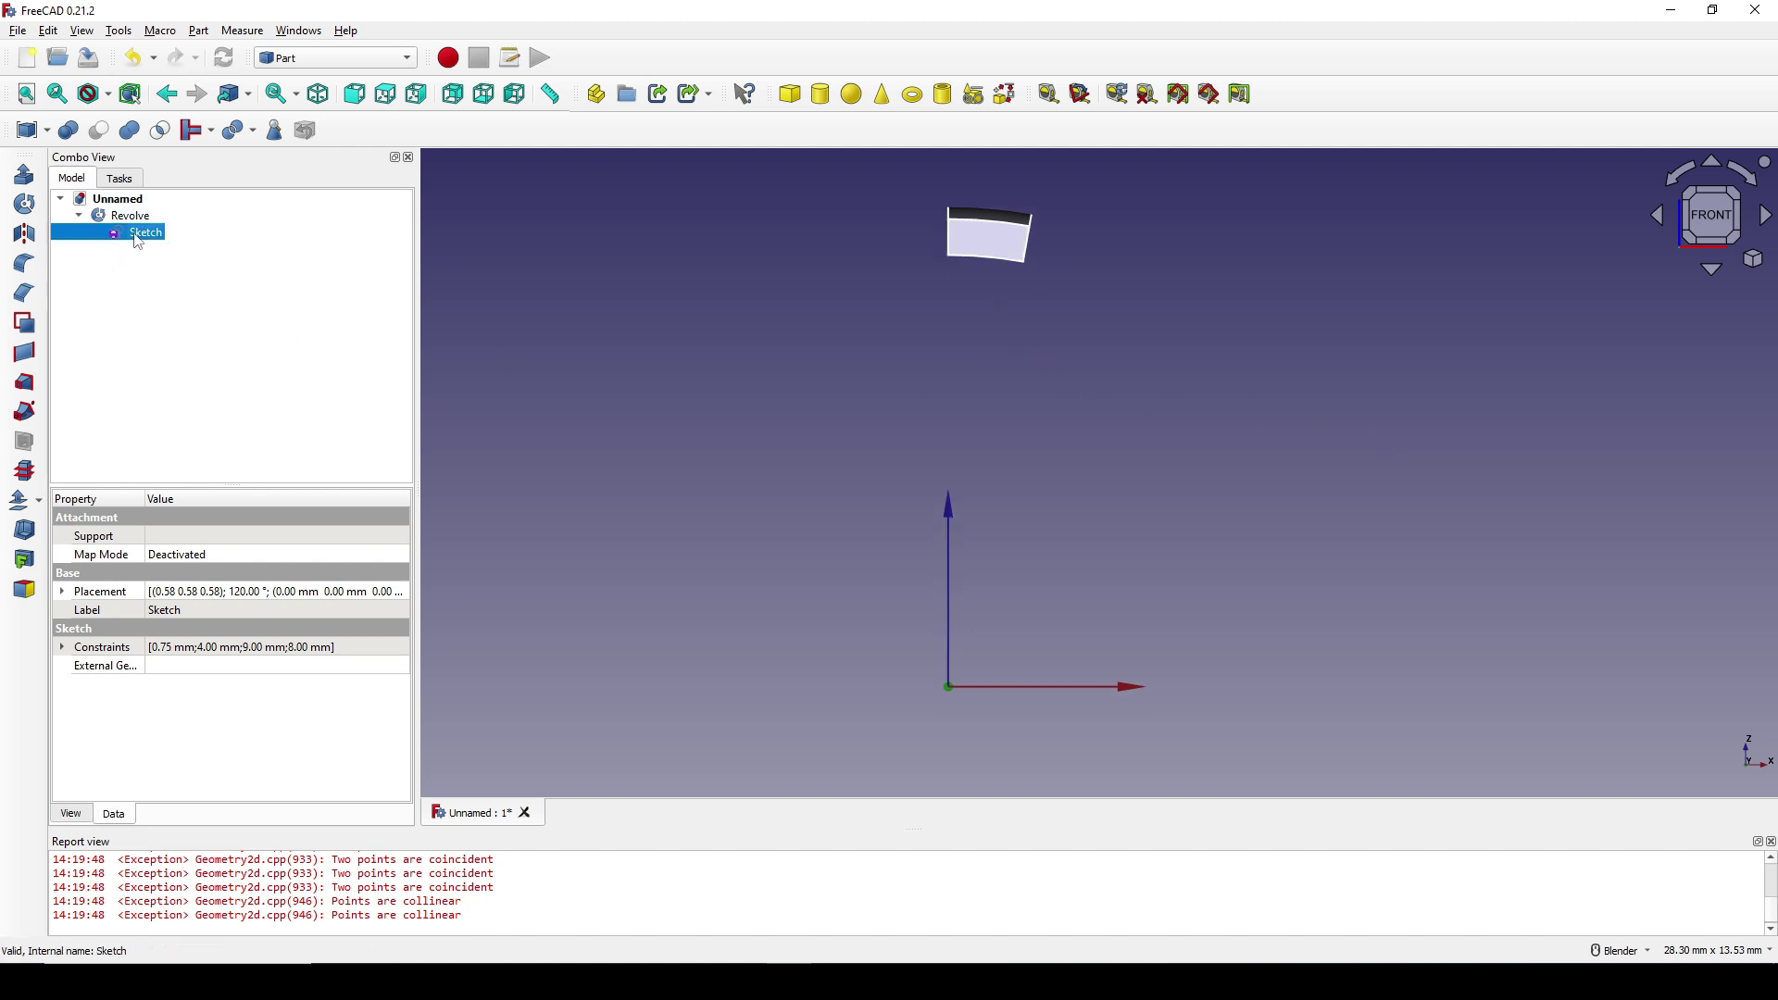
pyautogui.click(25, 207)
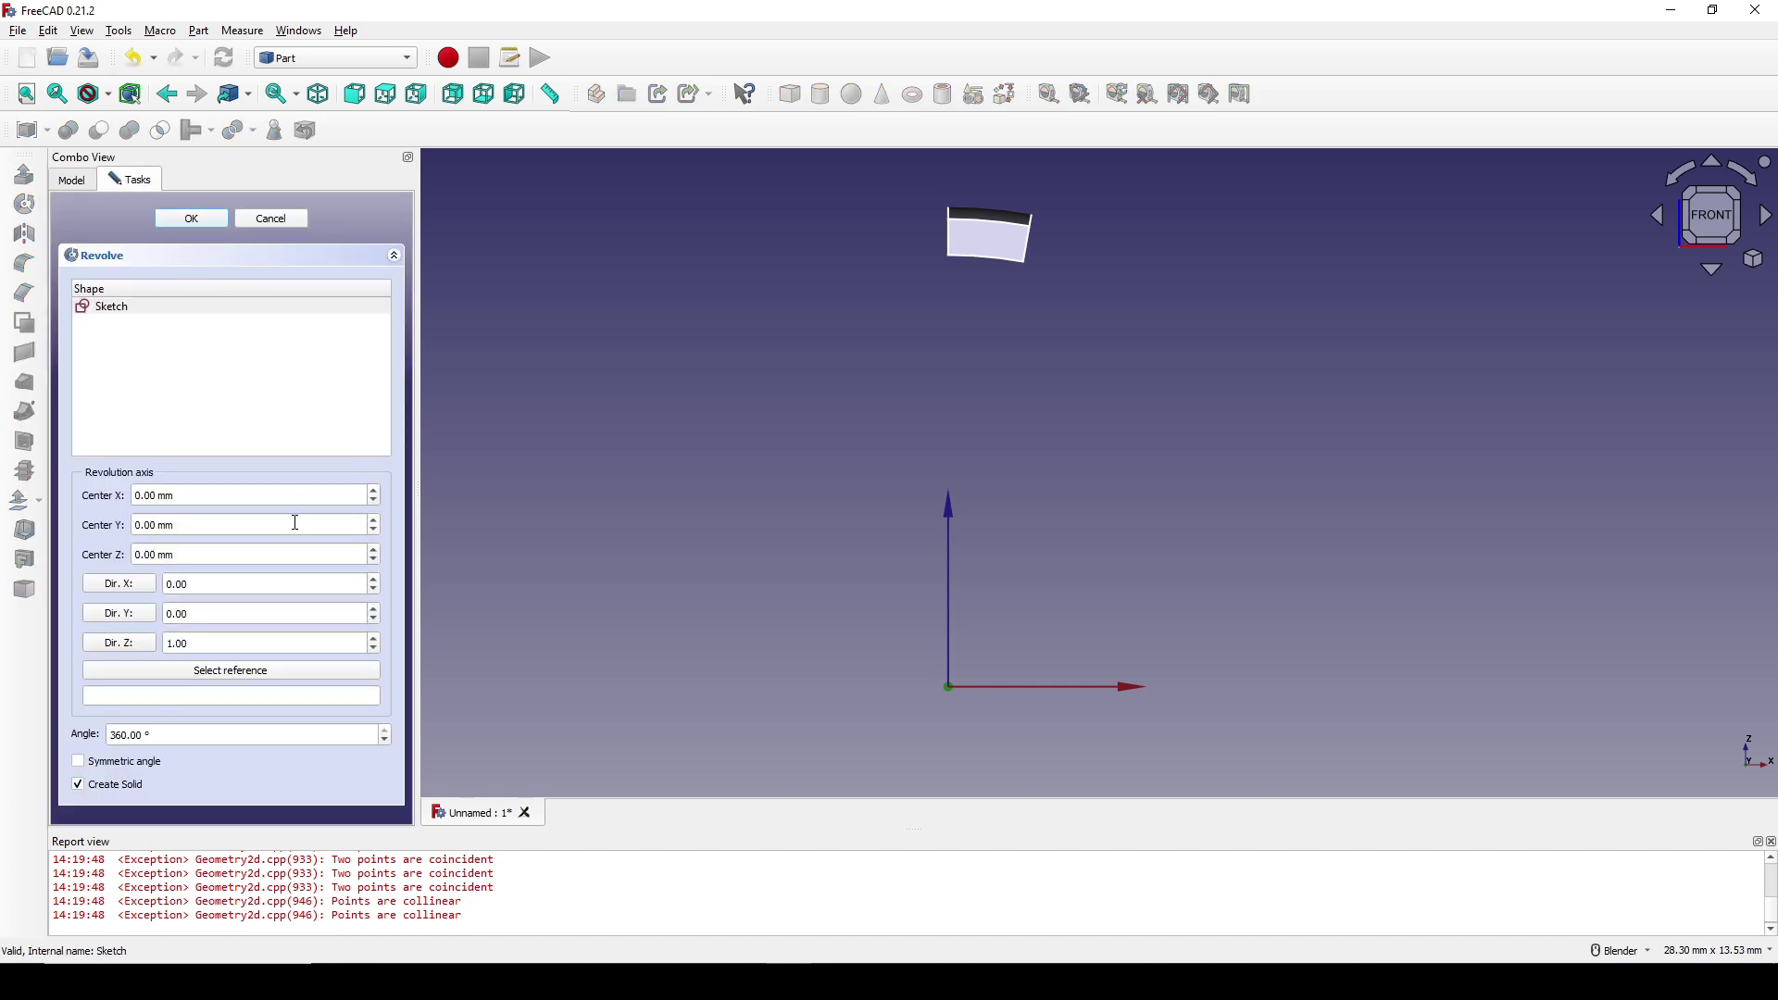
pyautogui.click(145, 618)
pyautogui.doubleClick(148, 736)
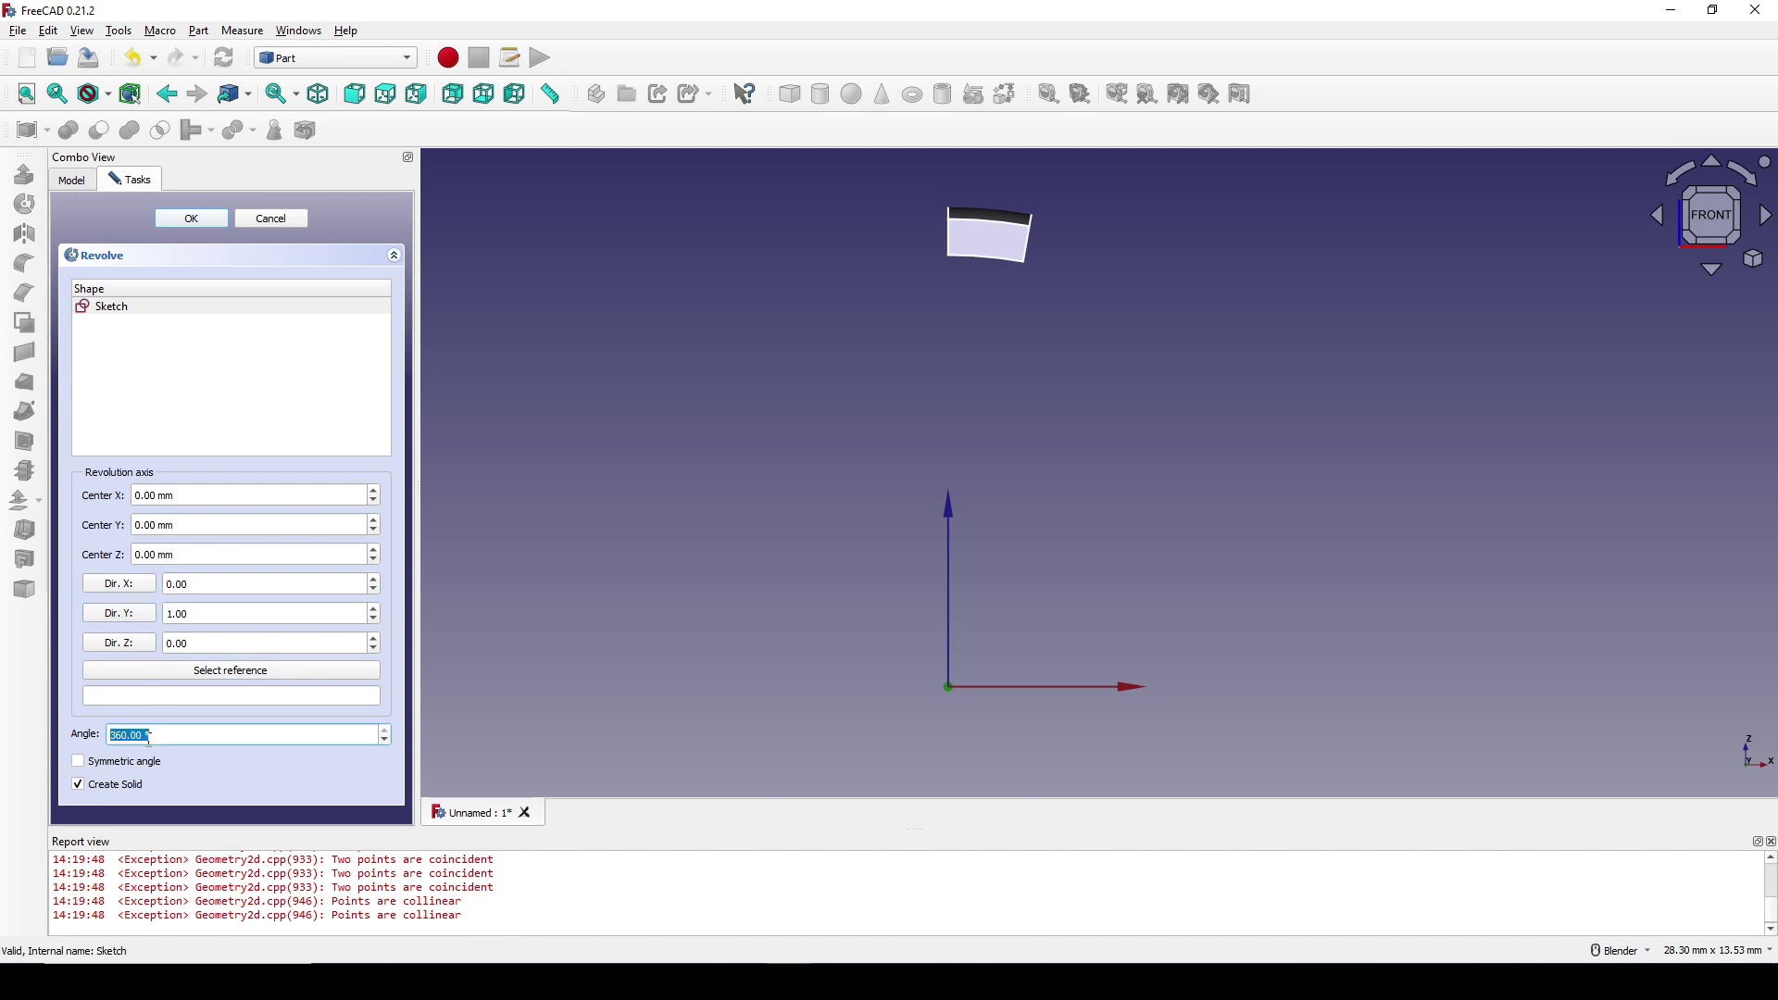
pyautogui.write('-6.5')
pyautogui.click(191, 220)
pyautogui.moveTo(1069, 335); pyautogui.dragTo(1120, 331, button='middle')
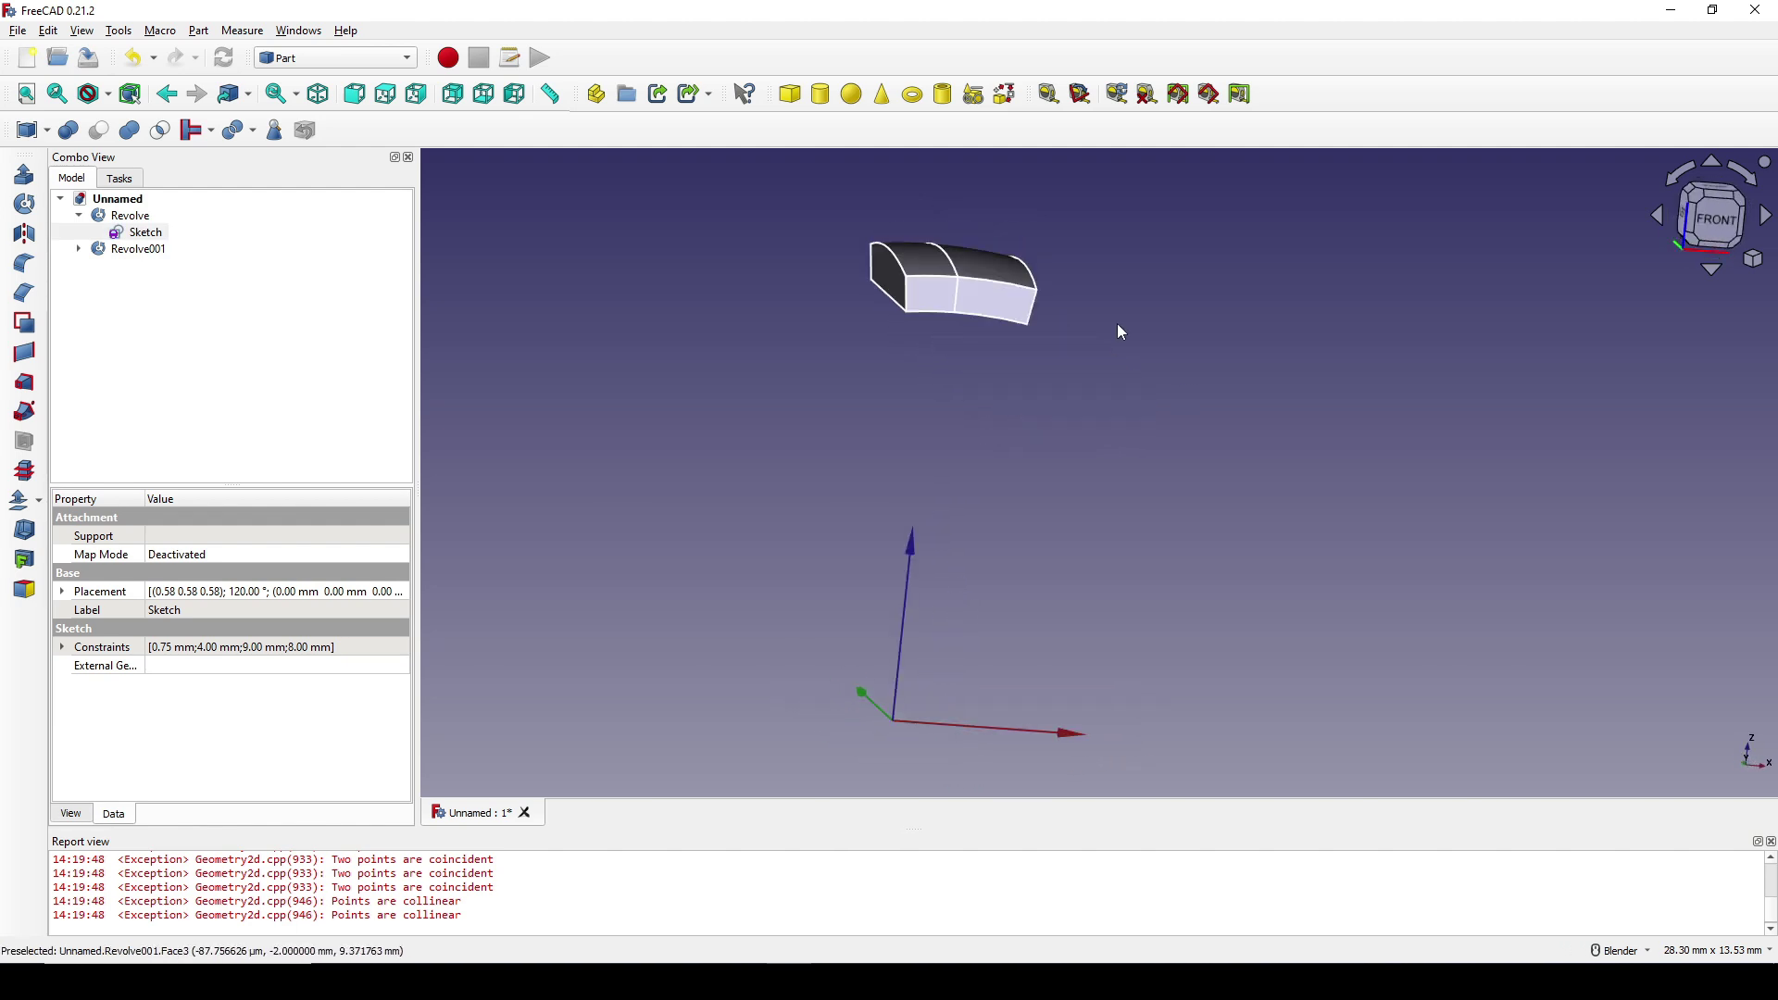
pyautogui.click(336, 57)
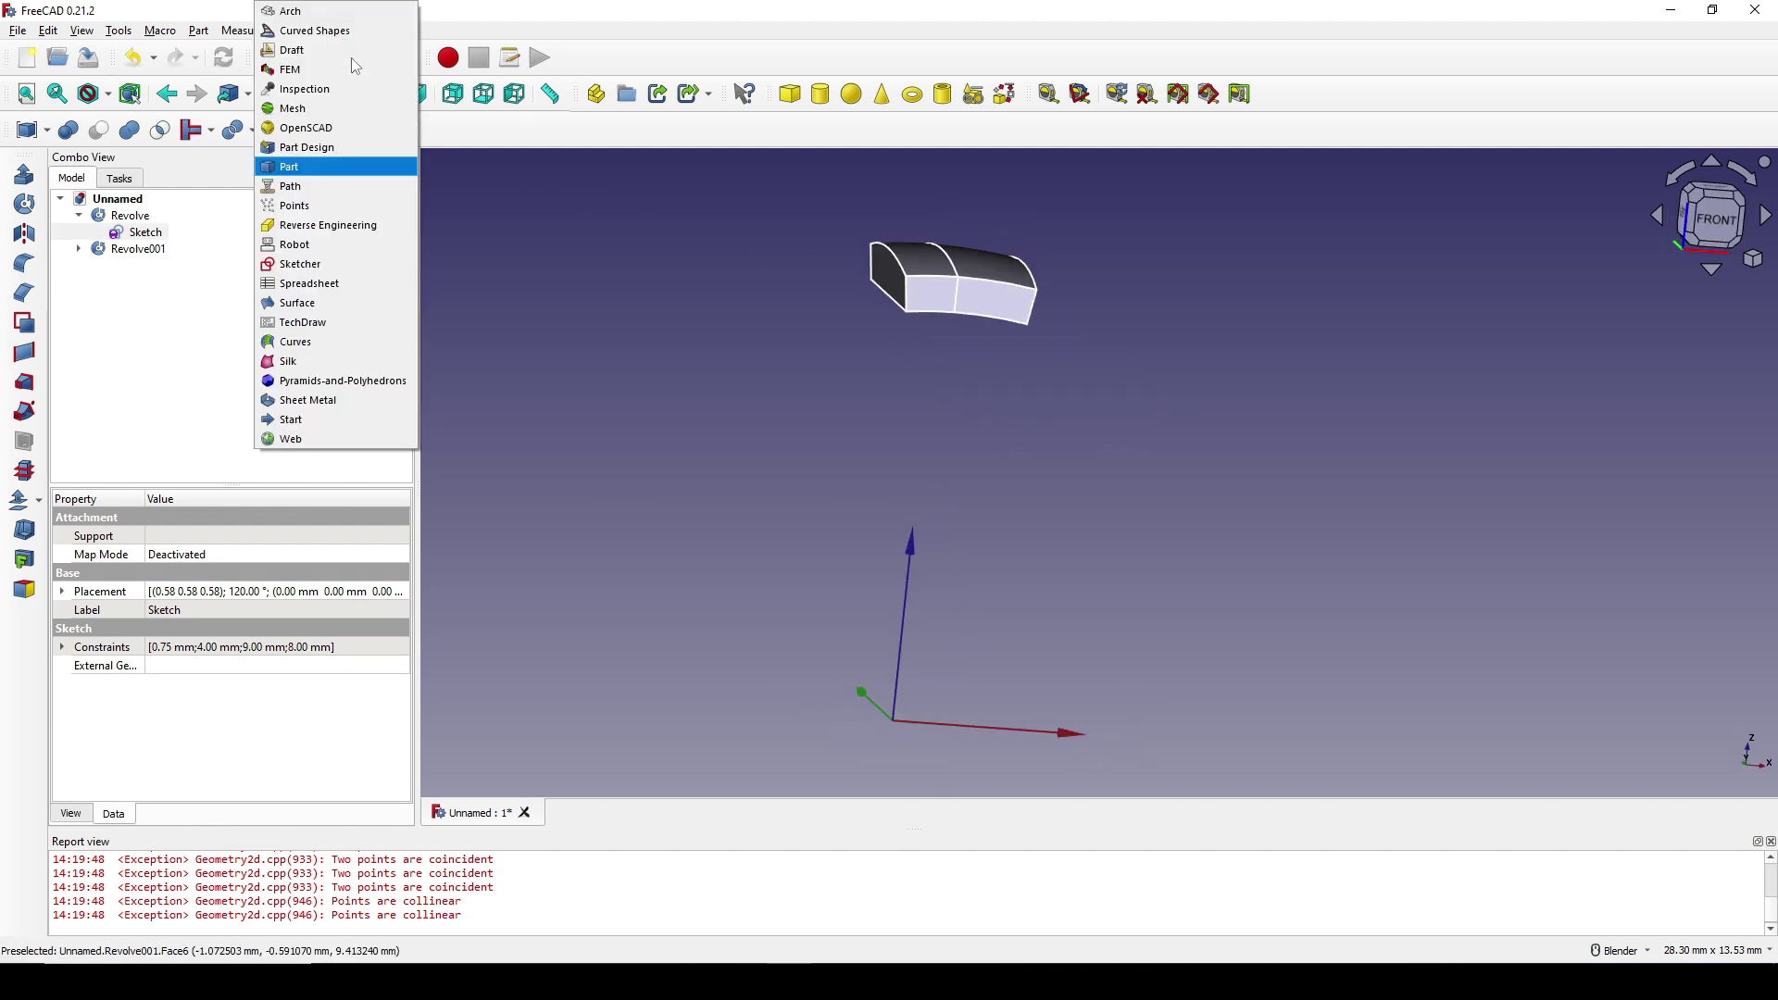
pyautogui.click(319, 264)
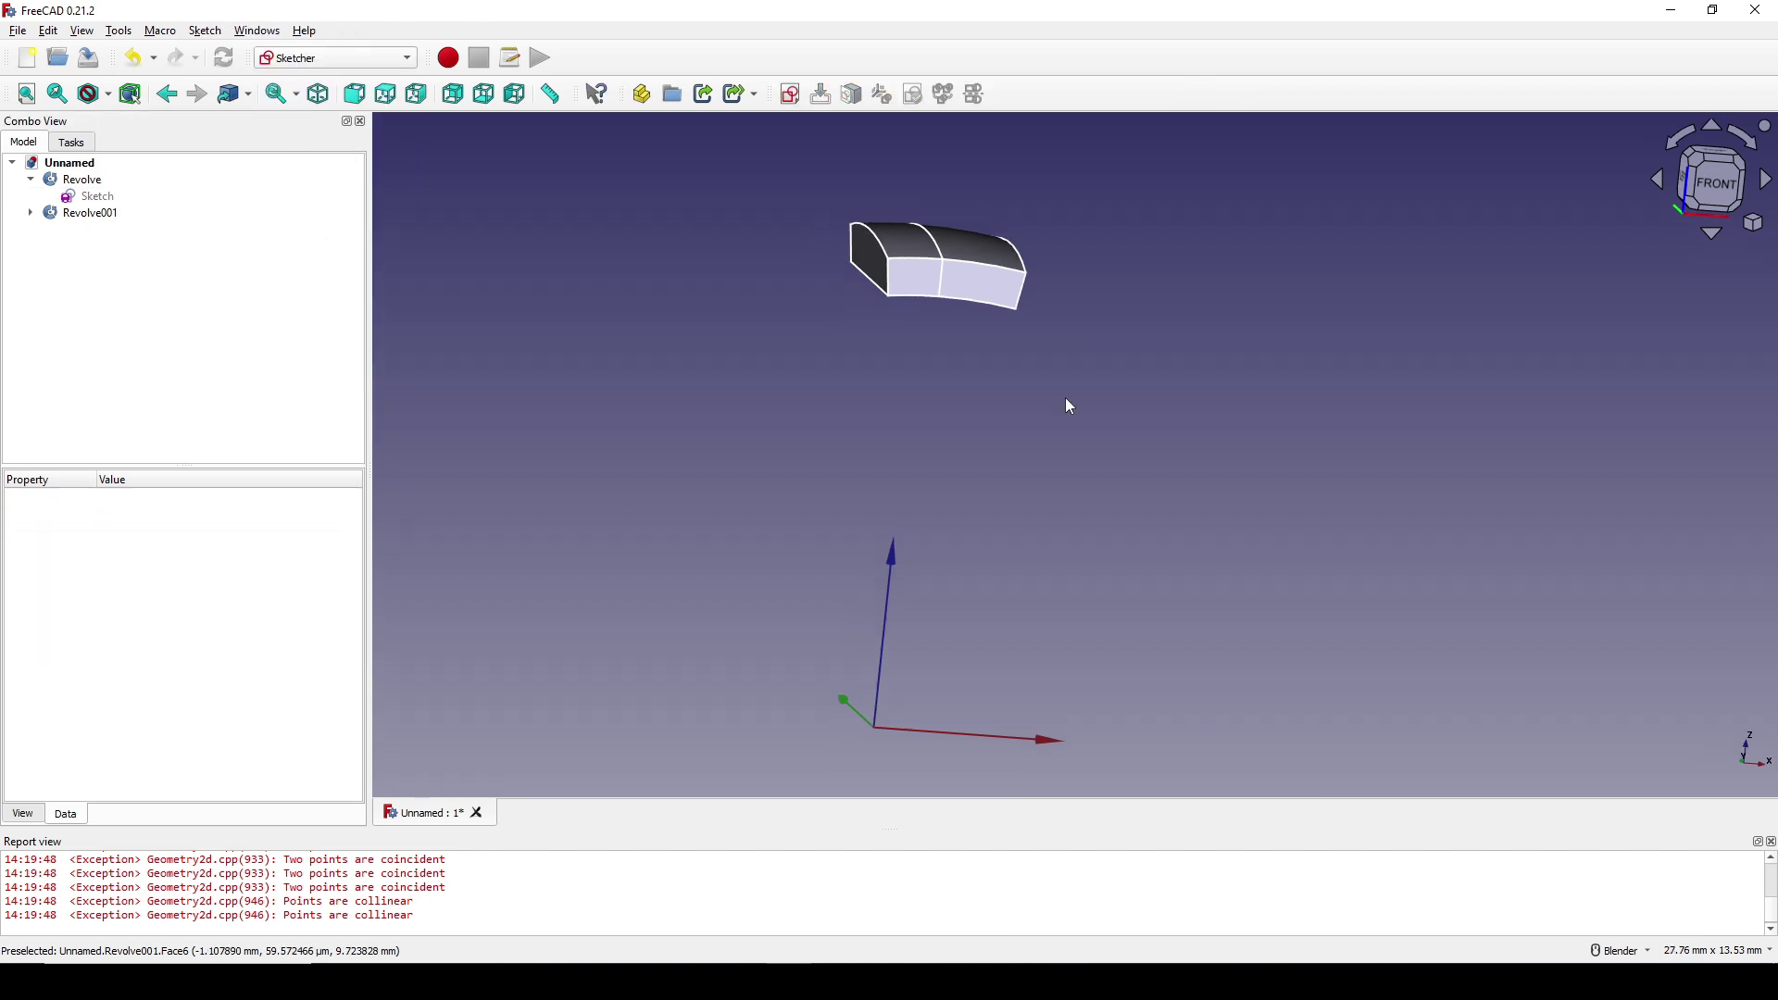
# - Start an XZ-plane sketch referencing the piece's left and right top edges
pyautogui.click(790, 93)
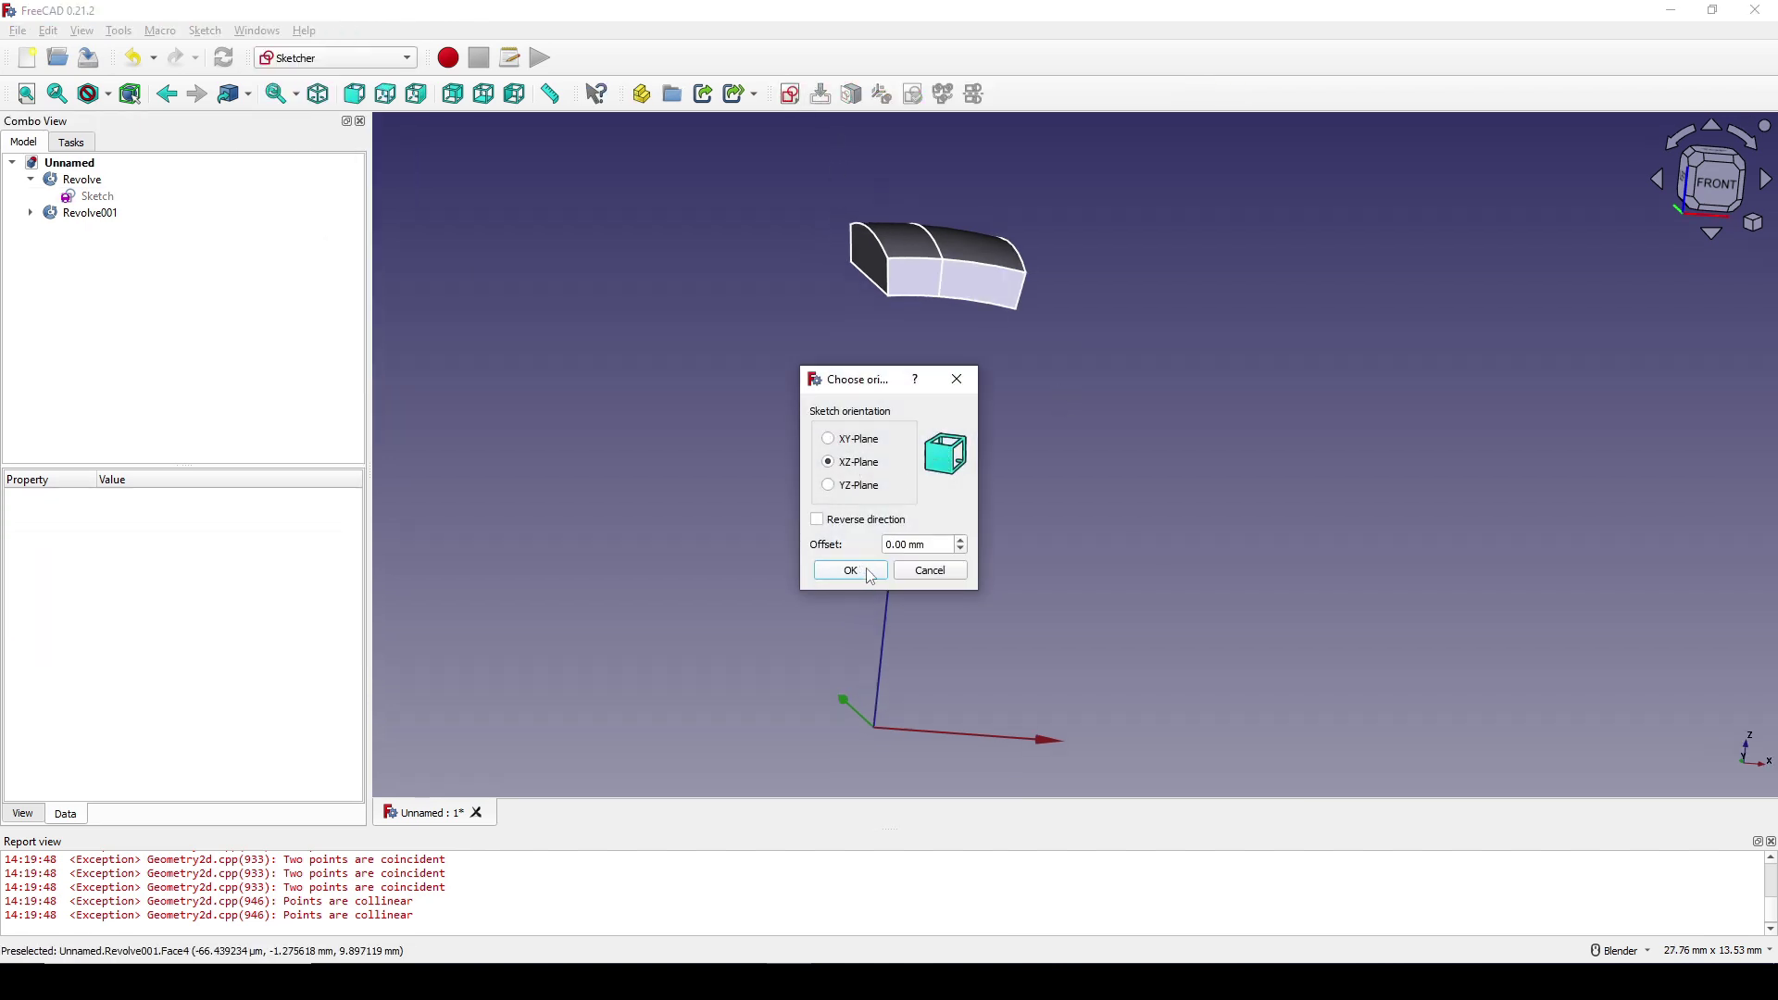
pyautogui.click(867, 572)
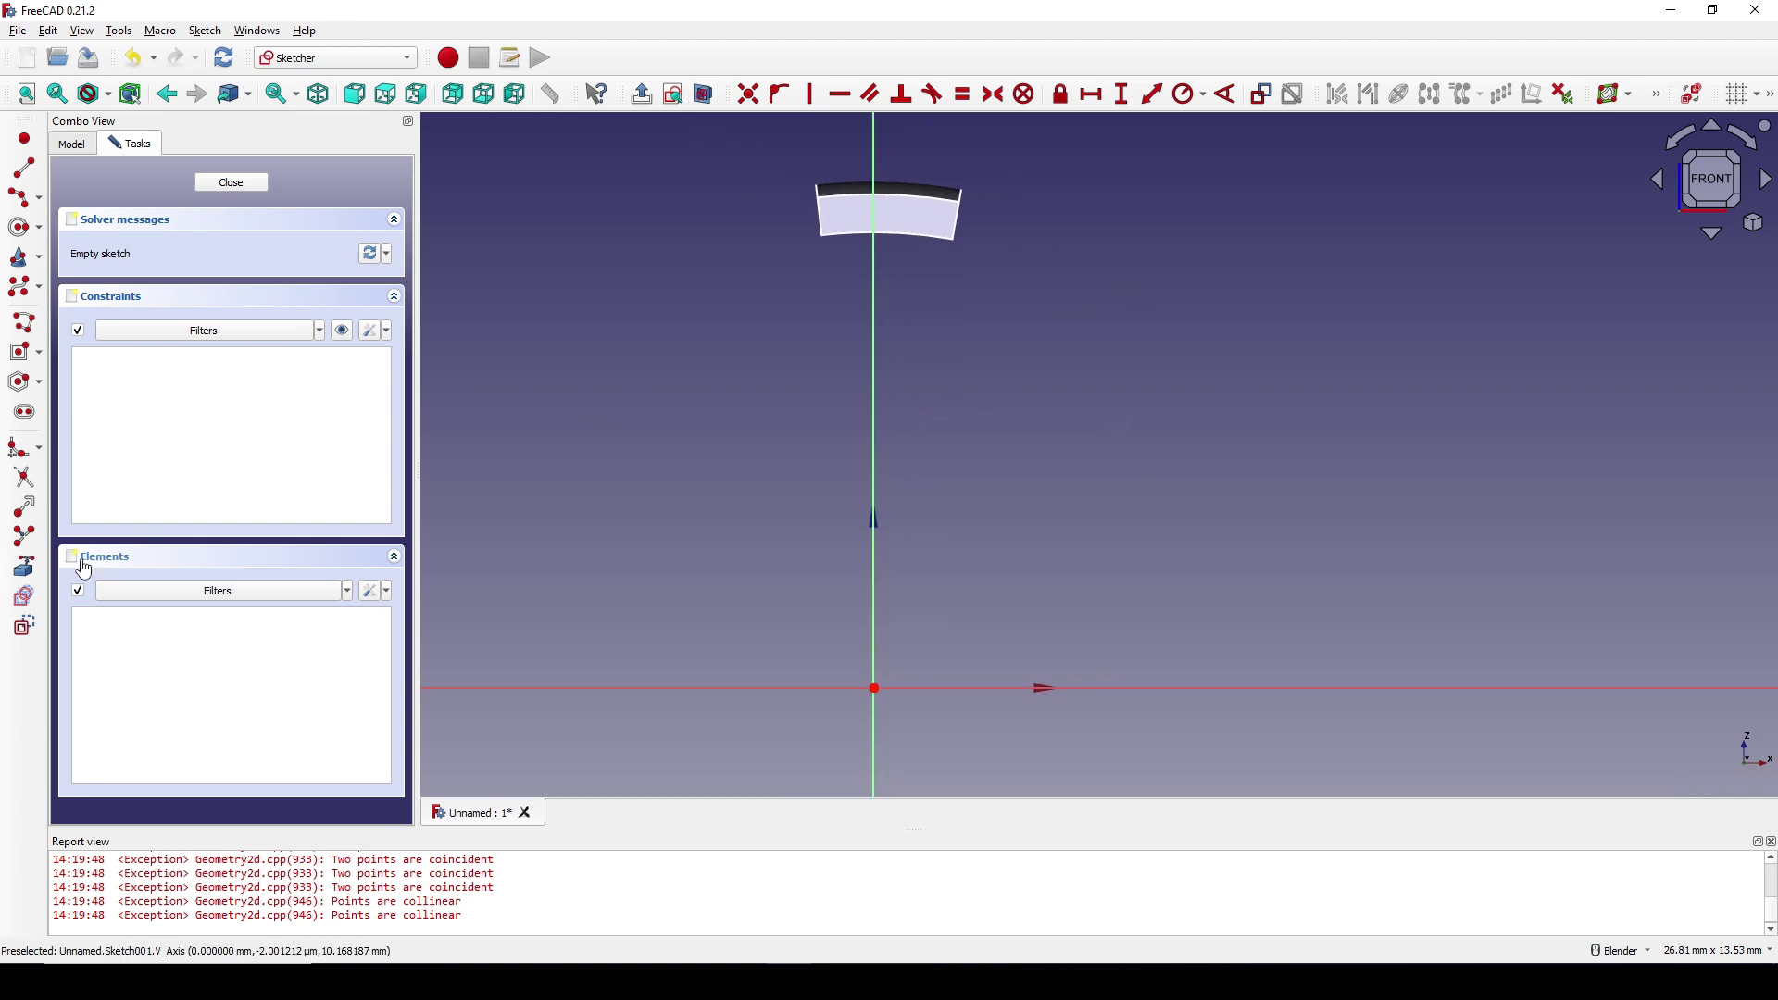
pyautogui.scroll(5, 846, 160)
pyautogui.scroll(1, 845, 185)
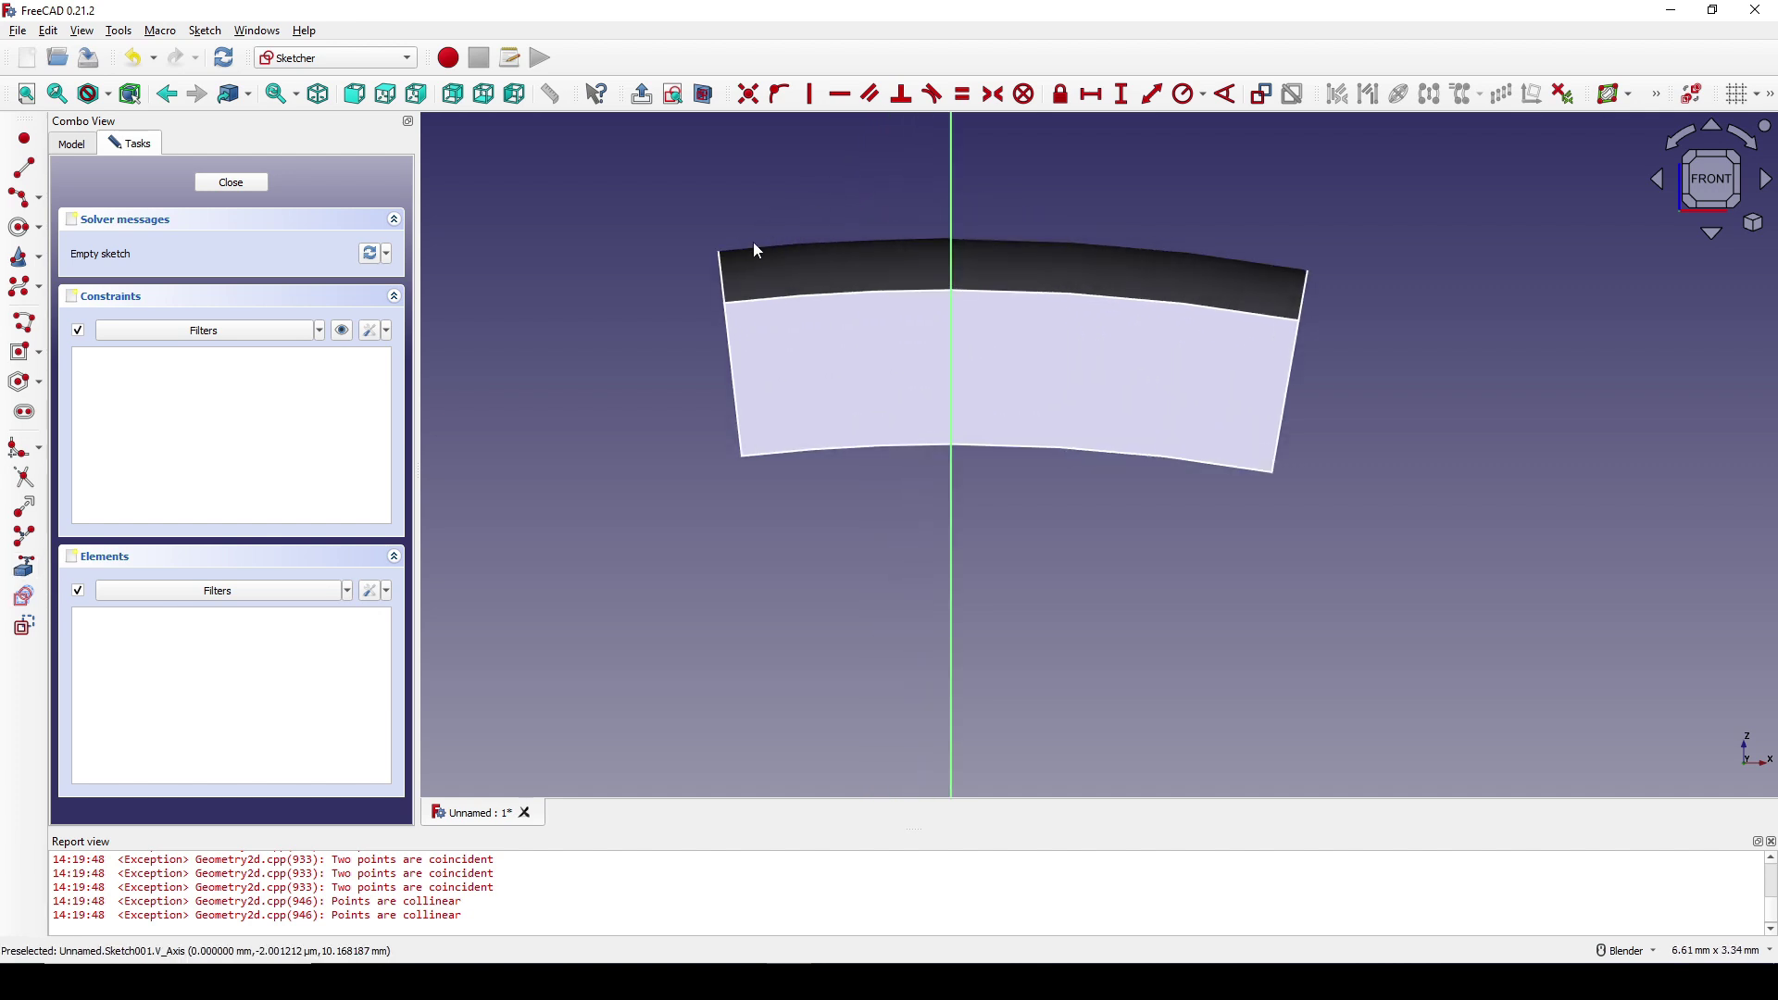
pyautogui.click(24, 566)
pyautogui.click(722, 278)
pyautogui.click(1303, 291)
pyautogui.scroll(-5, 1375, 356)
pyautogui.moveTo(1374, 378)
pyautogui.keyDown('shift'); pyautogui.mouseDown(button='middle')
pyautogui.moveTo(1182, 286)
pyautogui.moveTo(1179, 226)
pyautogui.mouseUp(button='middle'); pyautogui.keyUp('shift')
pyautogui.scroll(-1, 1262, 278)
pyautogui.keyDown('shift'); pyautogui.moveTo(1262, 278); pyautogui.dragTo(1219, 285, button='middle'); pyautogui.keyUp('shift')
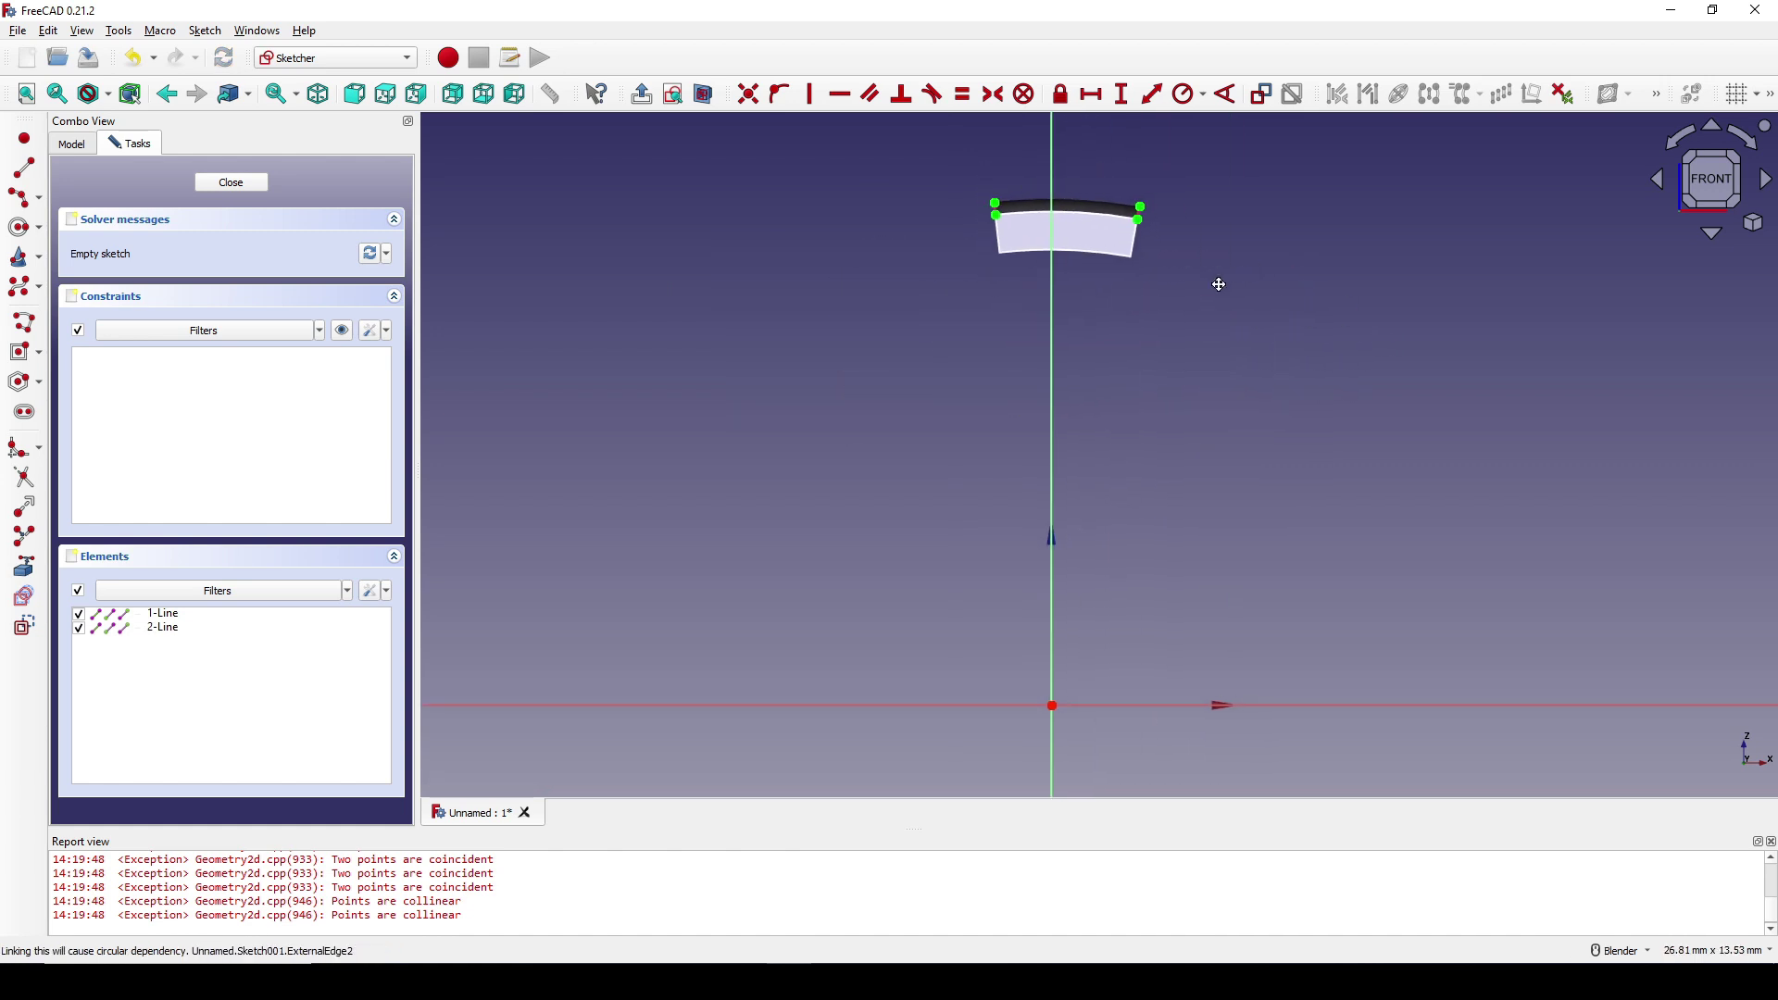
# - Draw a construction arc centred on the origin between the two top corners
pyautogui.click(39, 198)
pyautogui.click(96, 211)
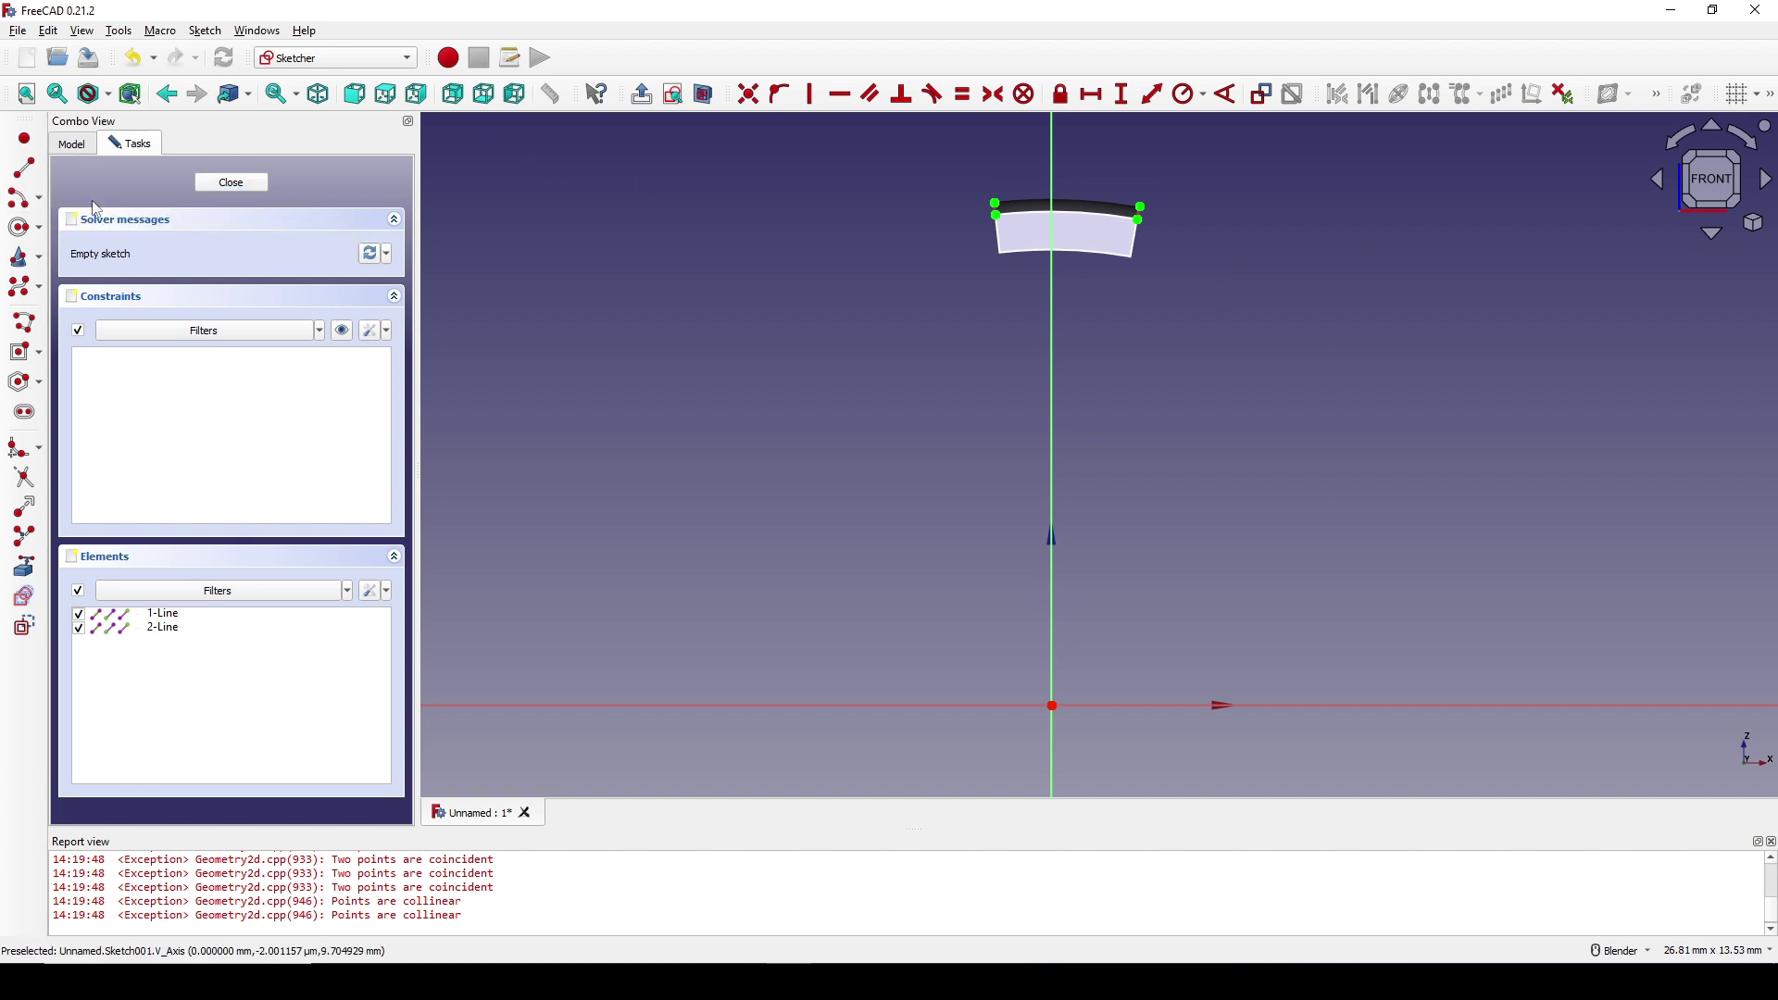
pyautogui.click(1054, 713)
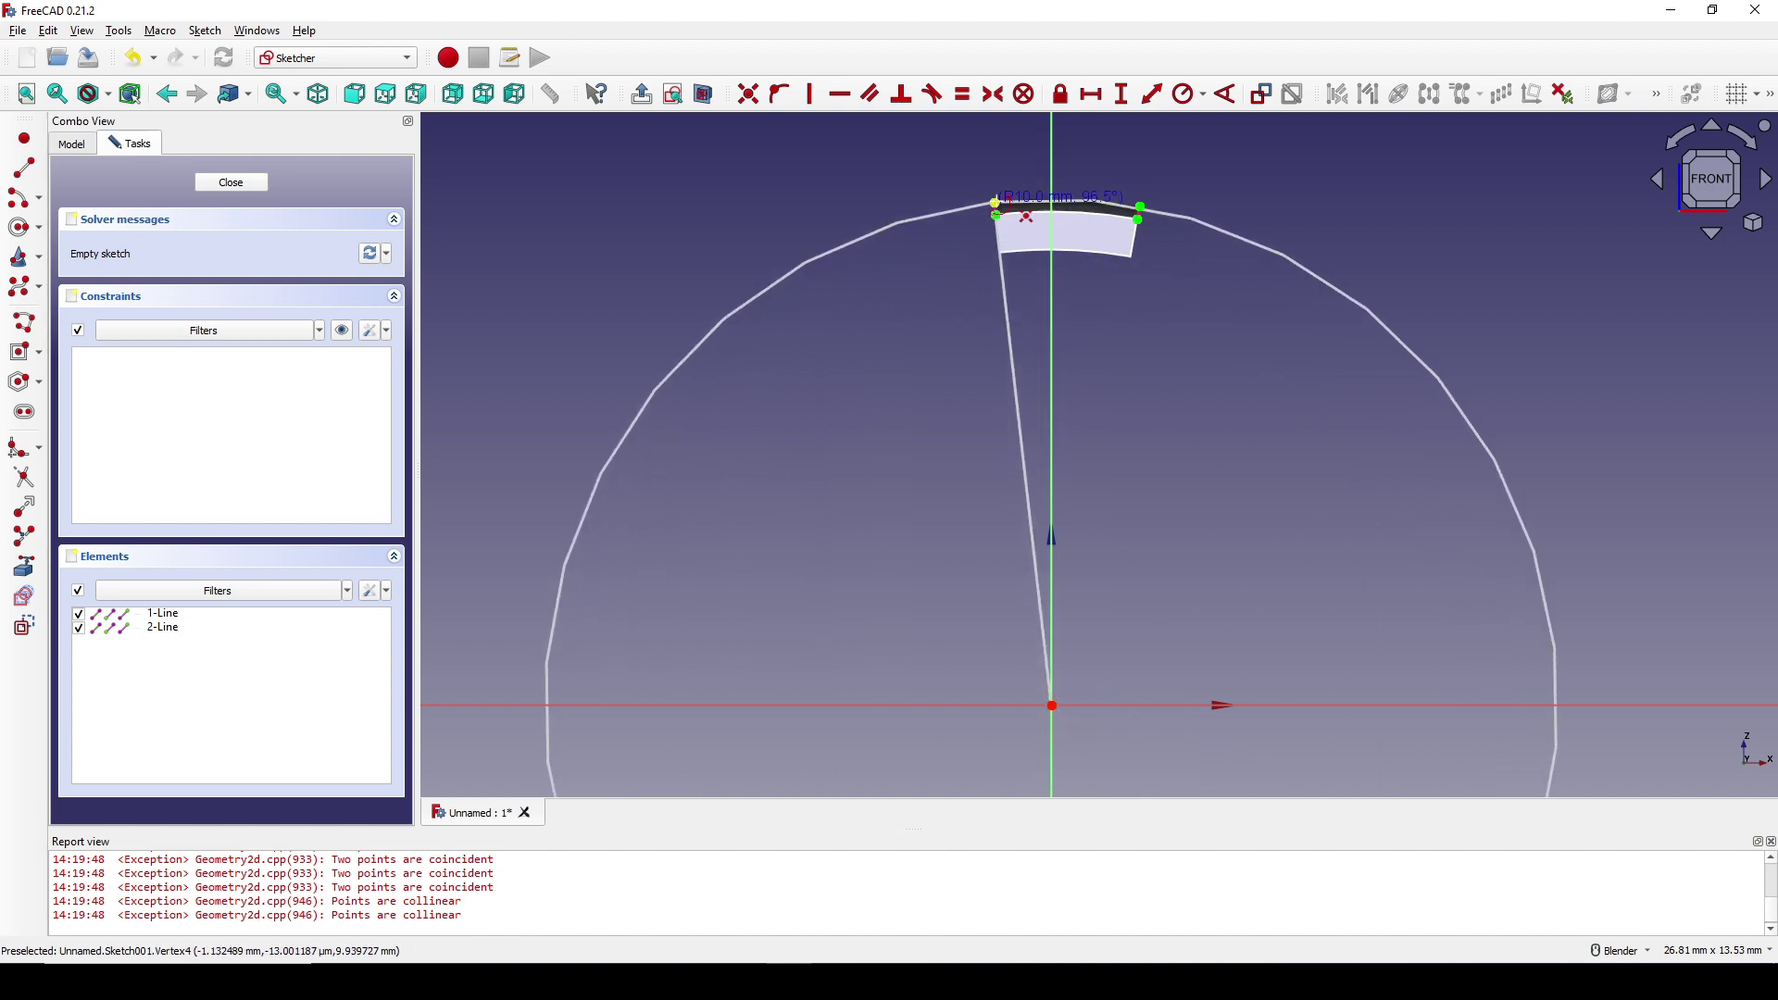
pyautogui.click(996, 201)
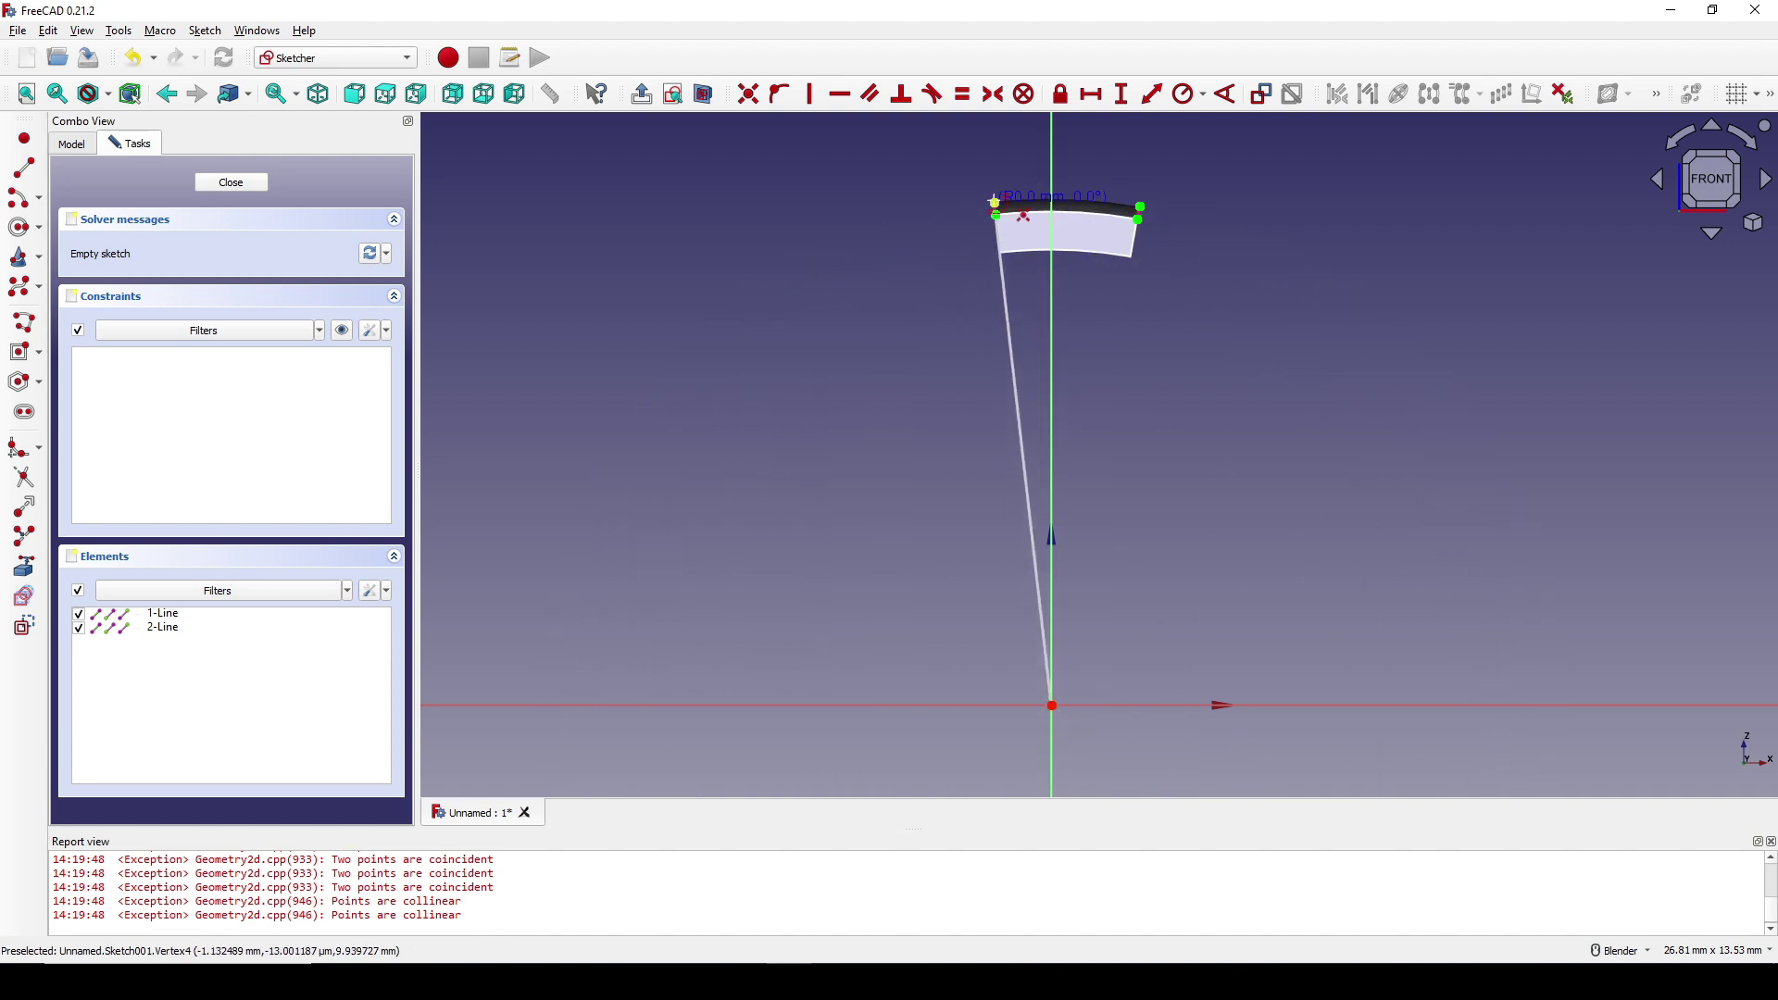
pyautogui.click(1141, 208)
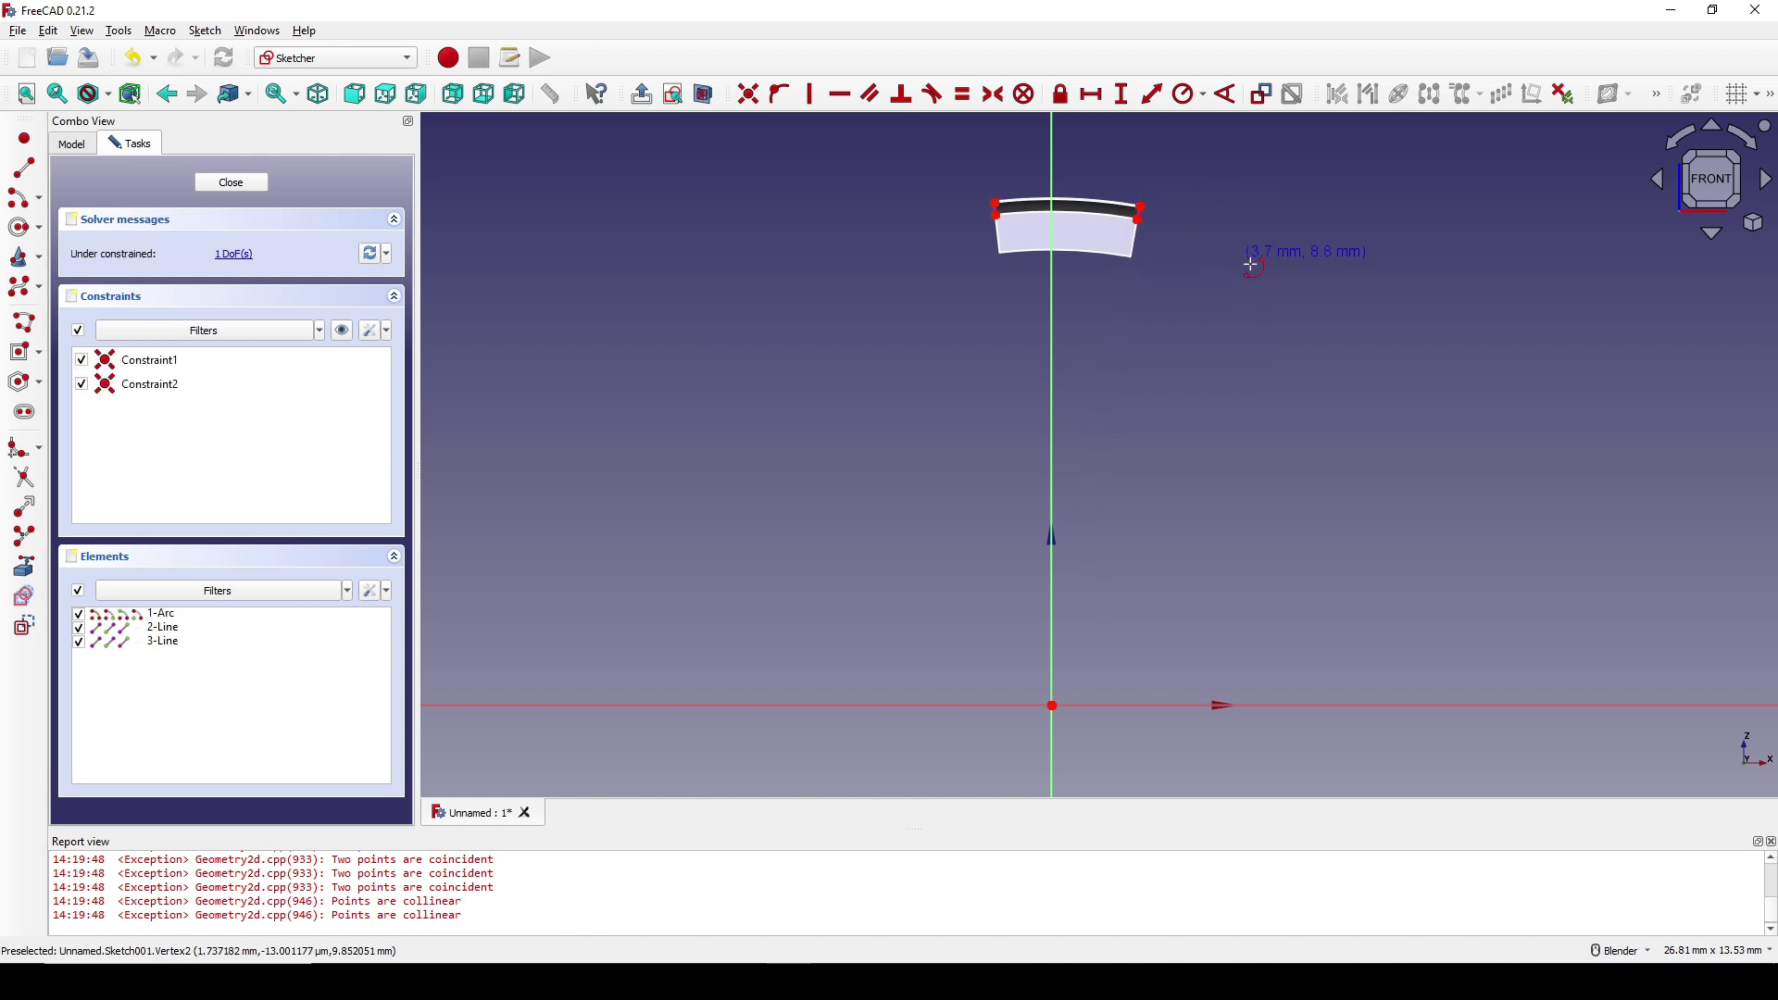
pyautogui.click(1074, 201)
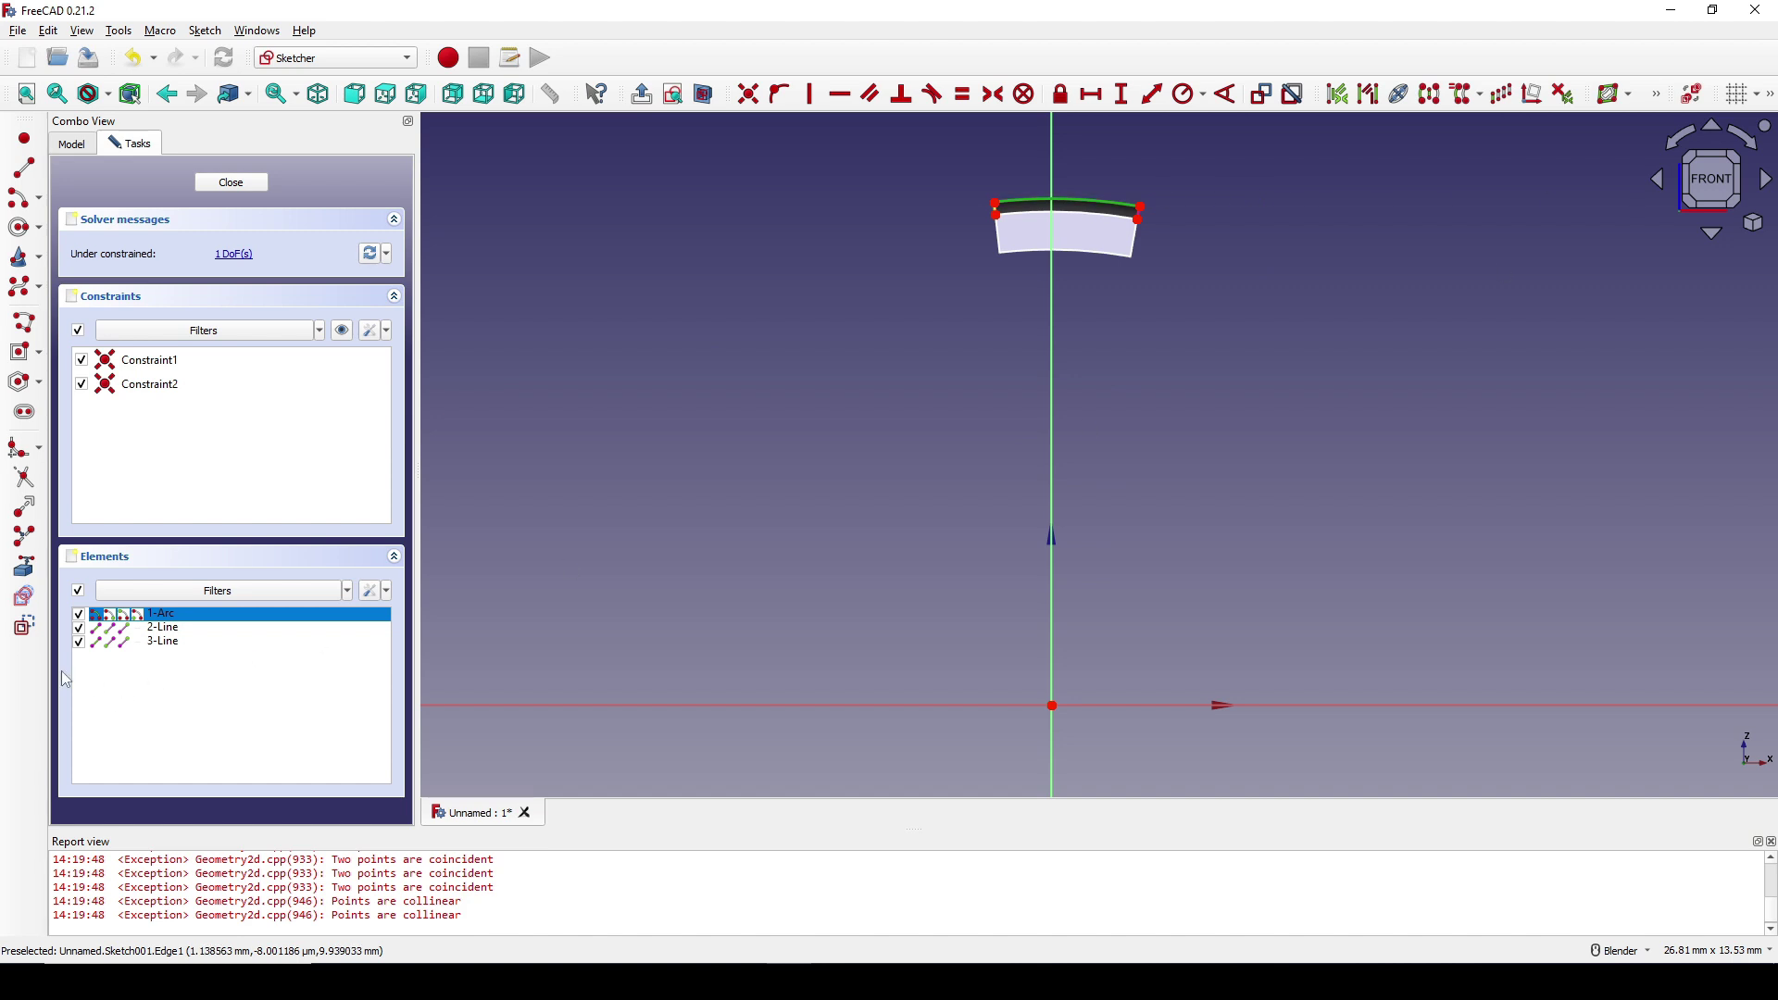
pyautogui.click(23, 634)
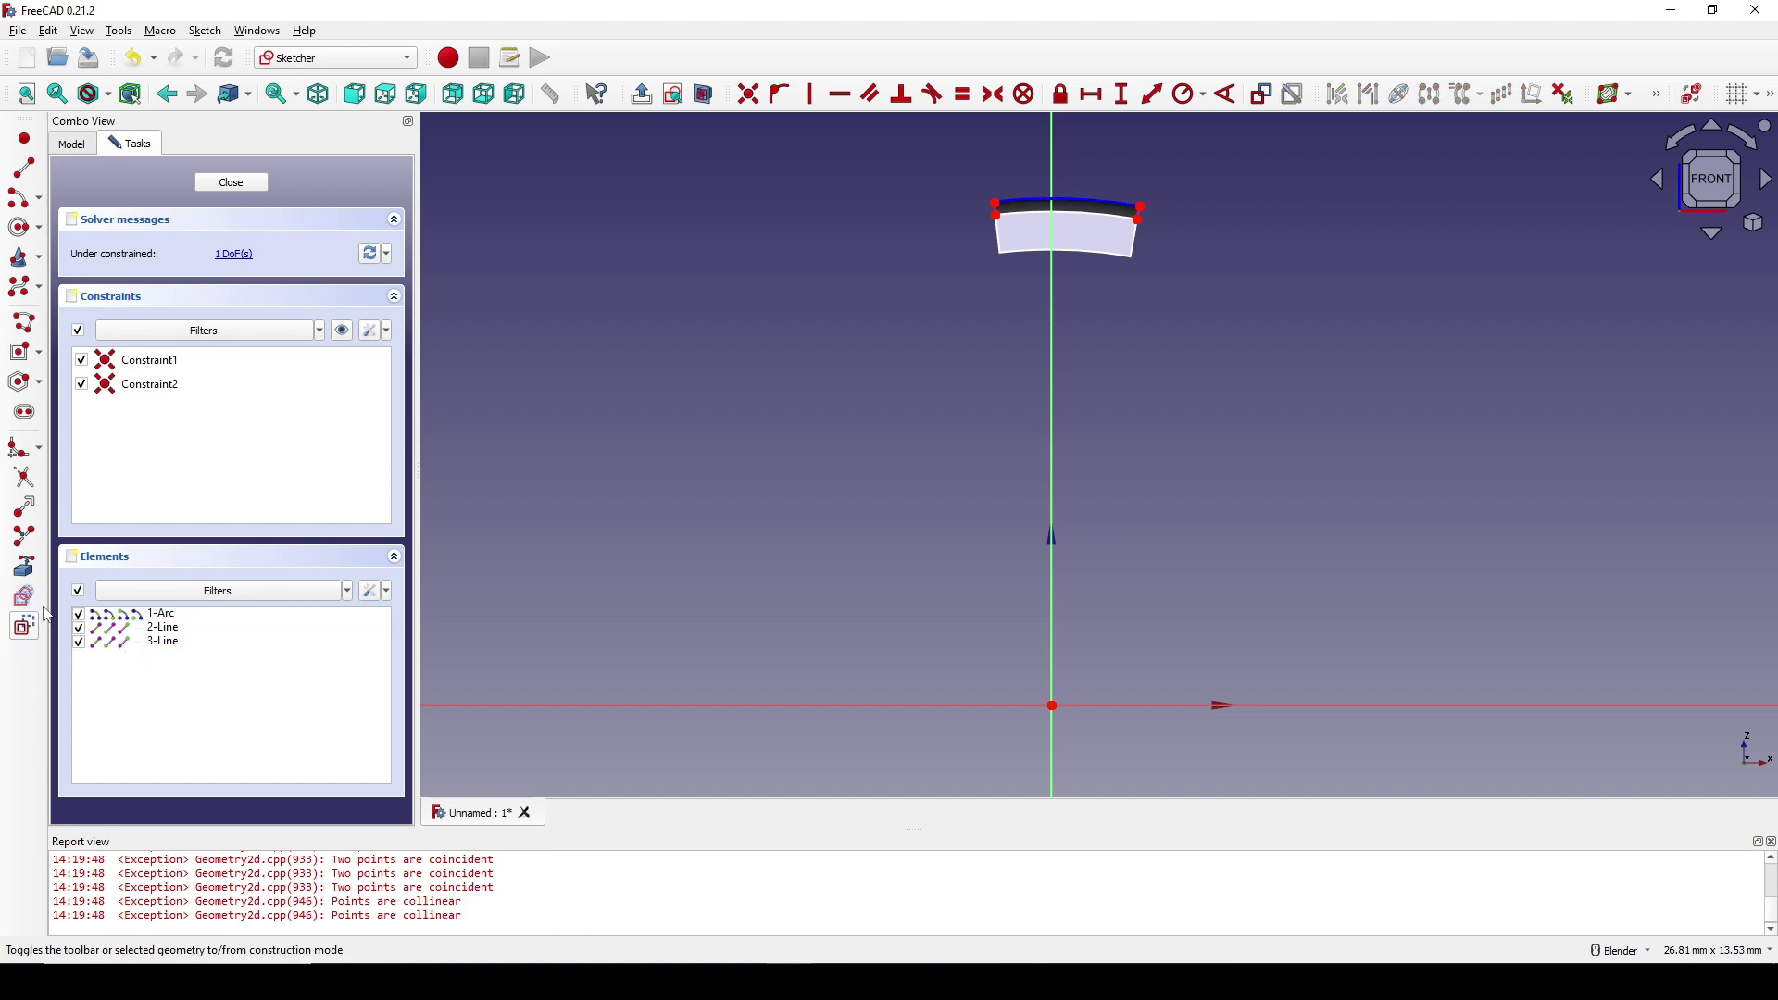
# - Draw a vertical line from the origin with its top point constrained onto the arc
pyautogui.click(25, 176)
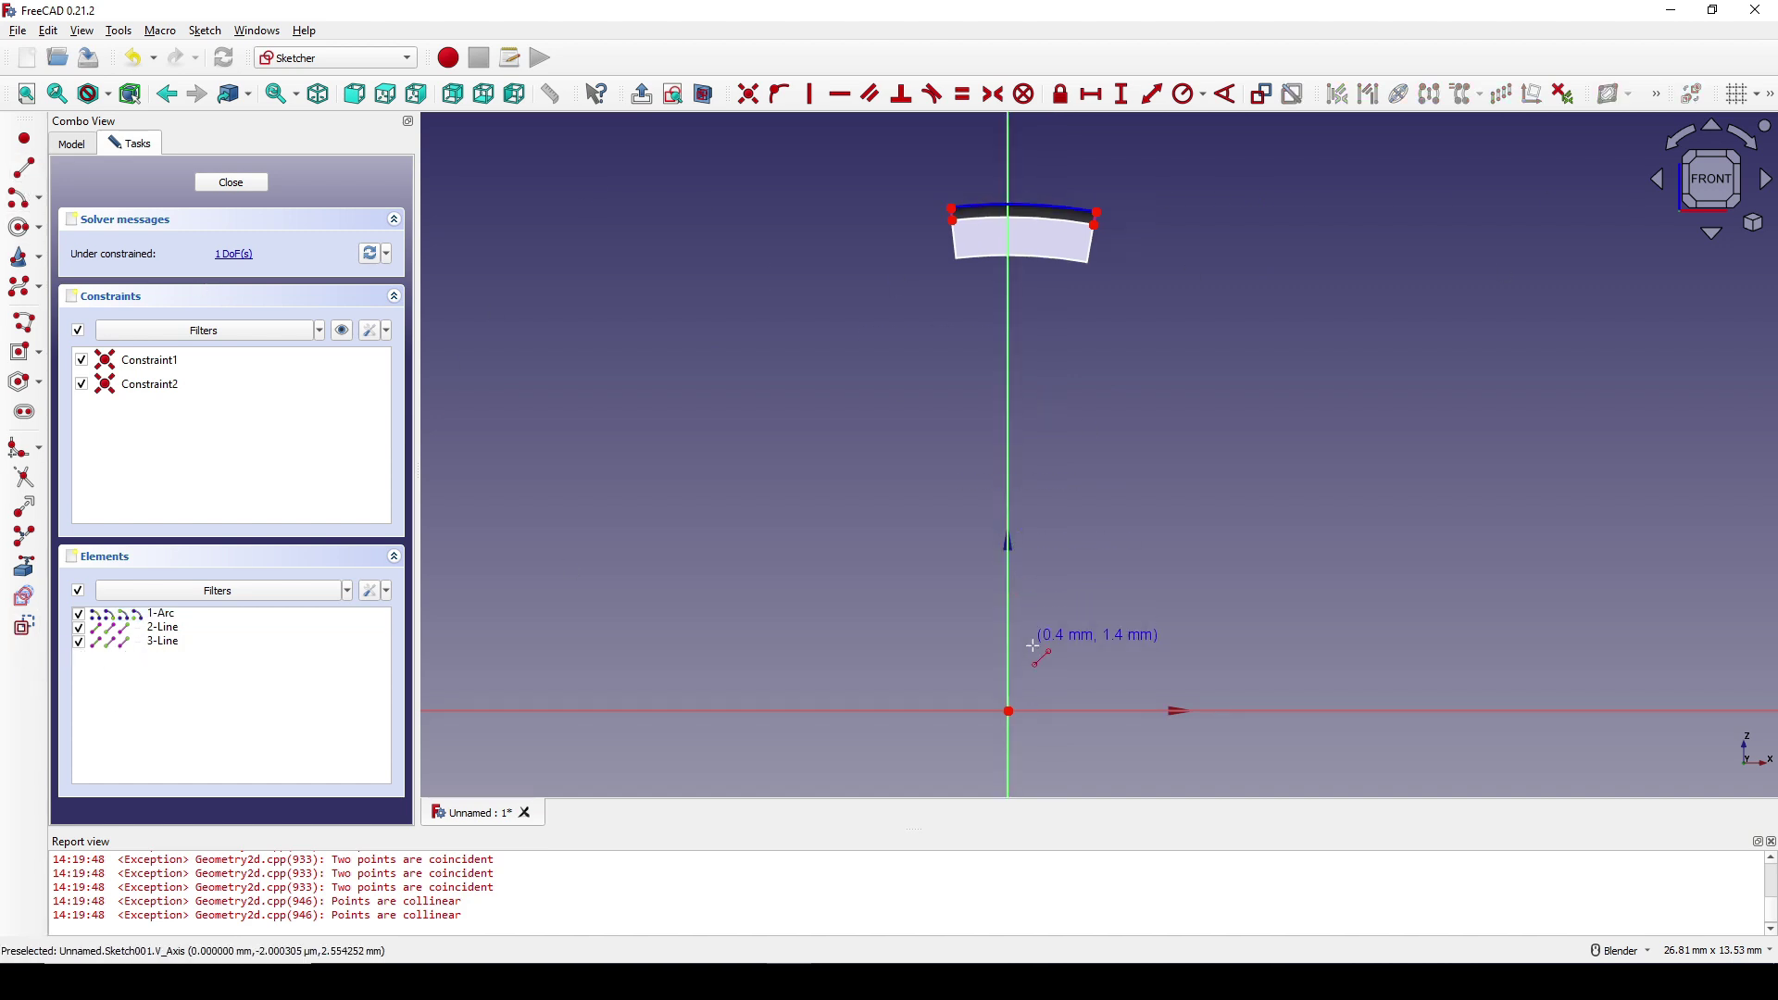
pyautogui.click(1011, 713)
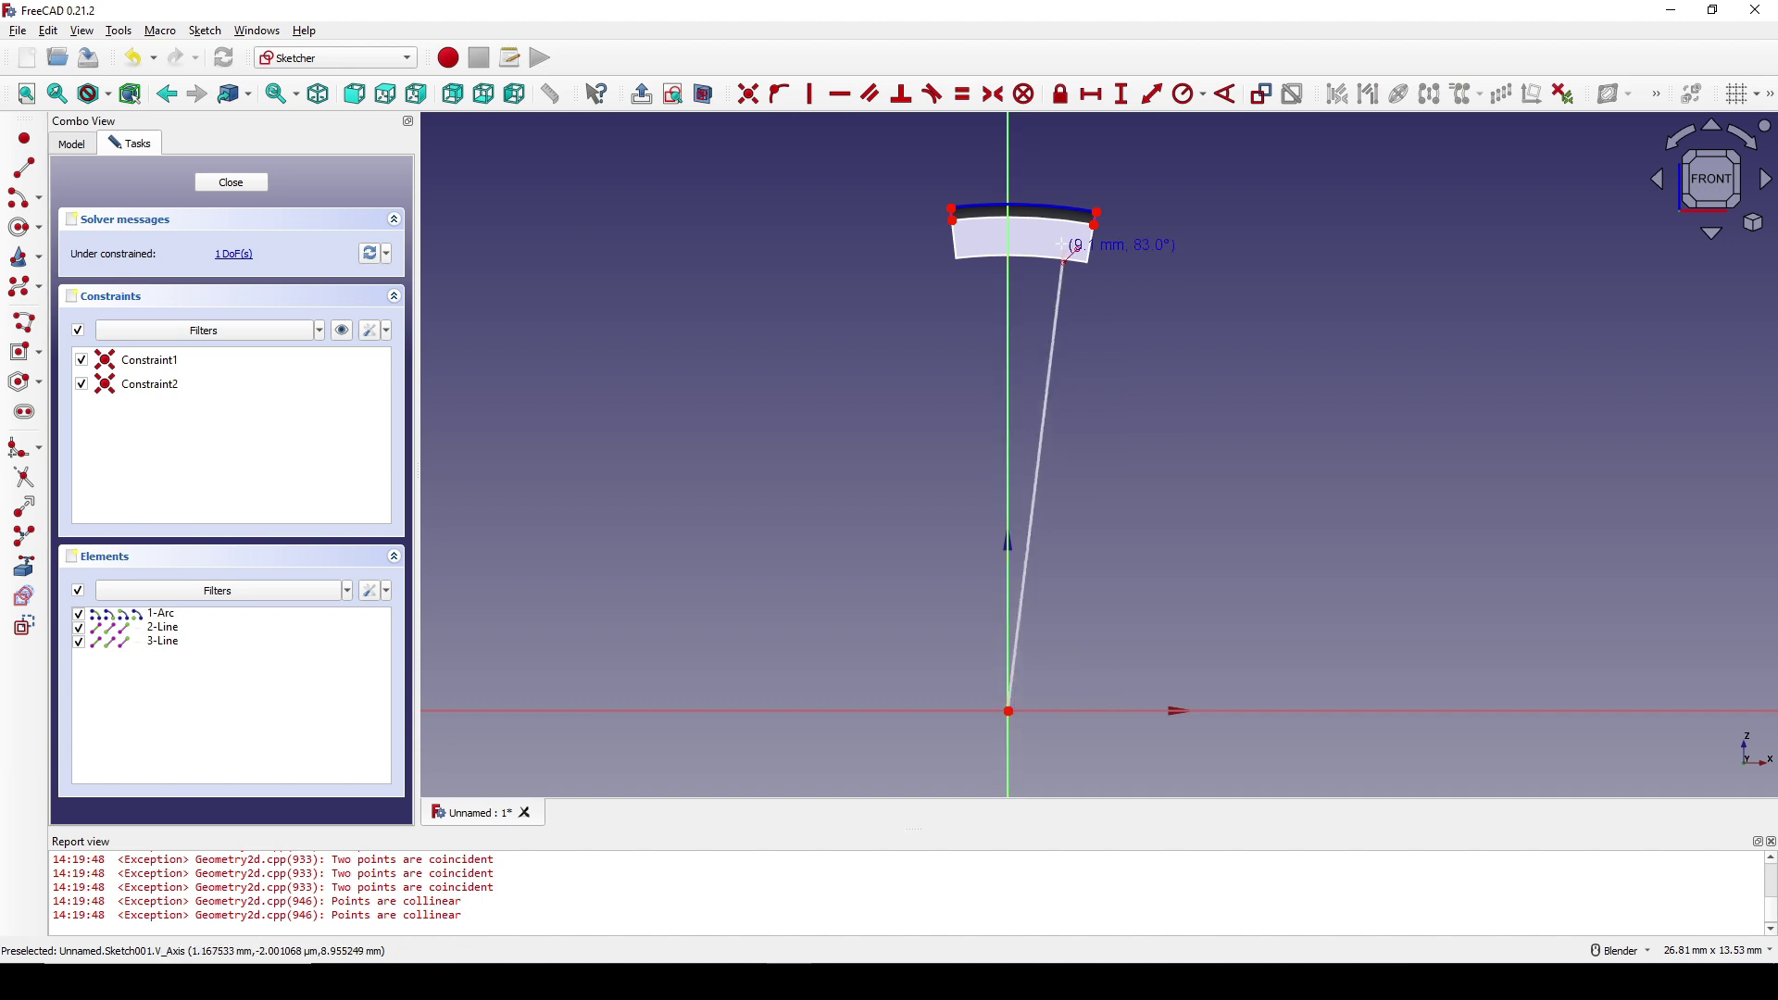
pyautogui.click(1008, 168)
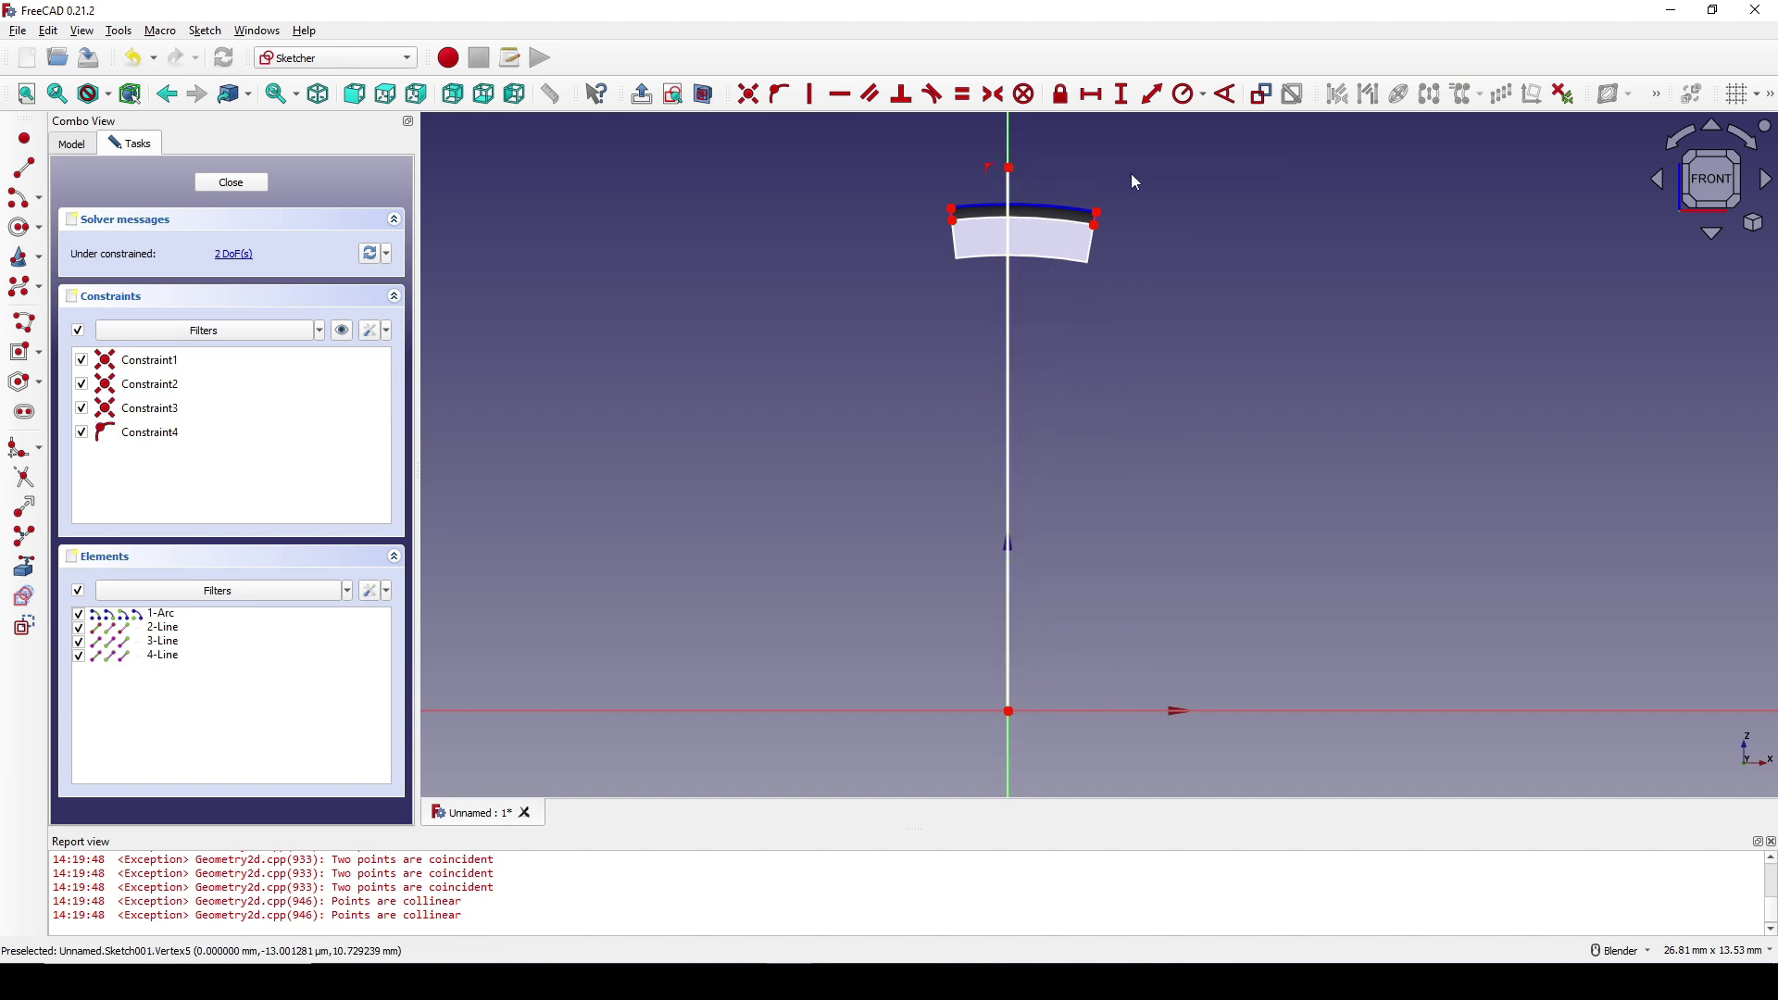
pyautogui.click(1011, 170)
pyautogui.click(1040, 210)
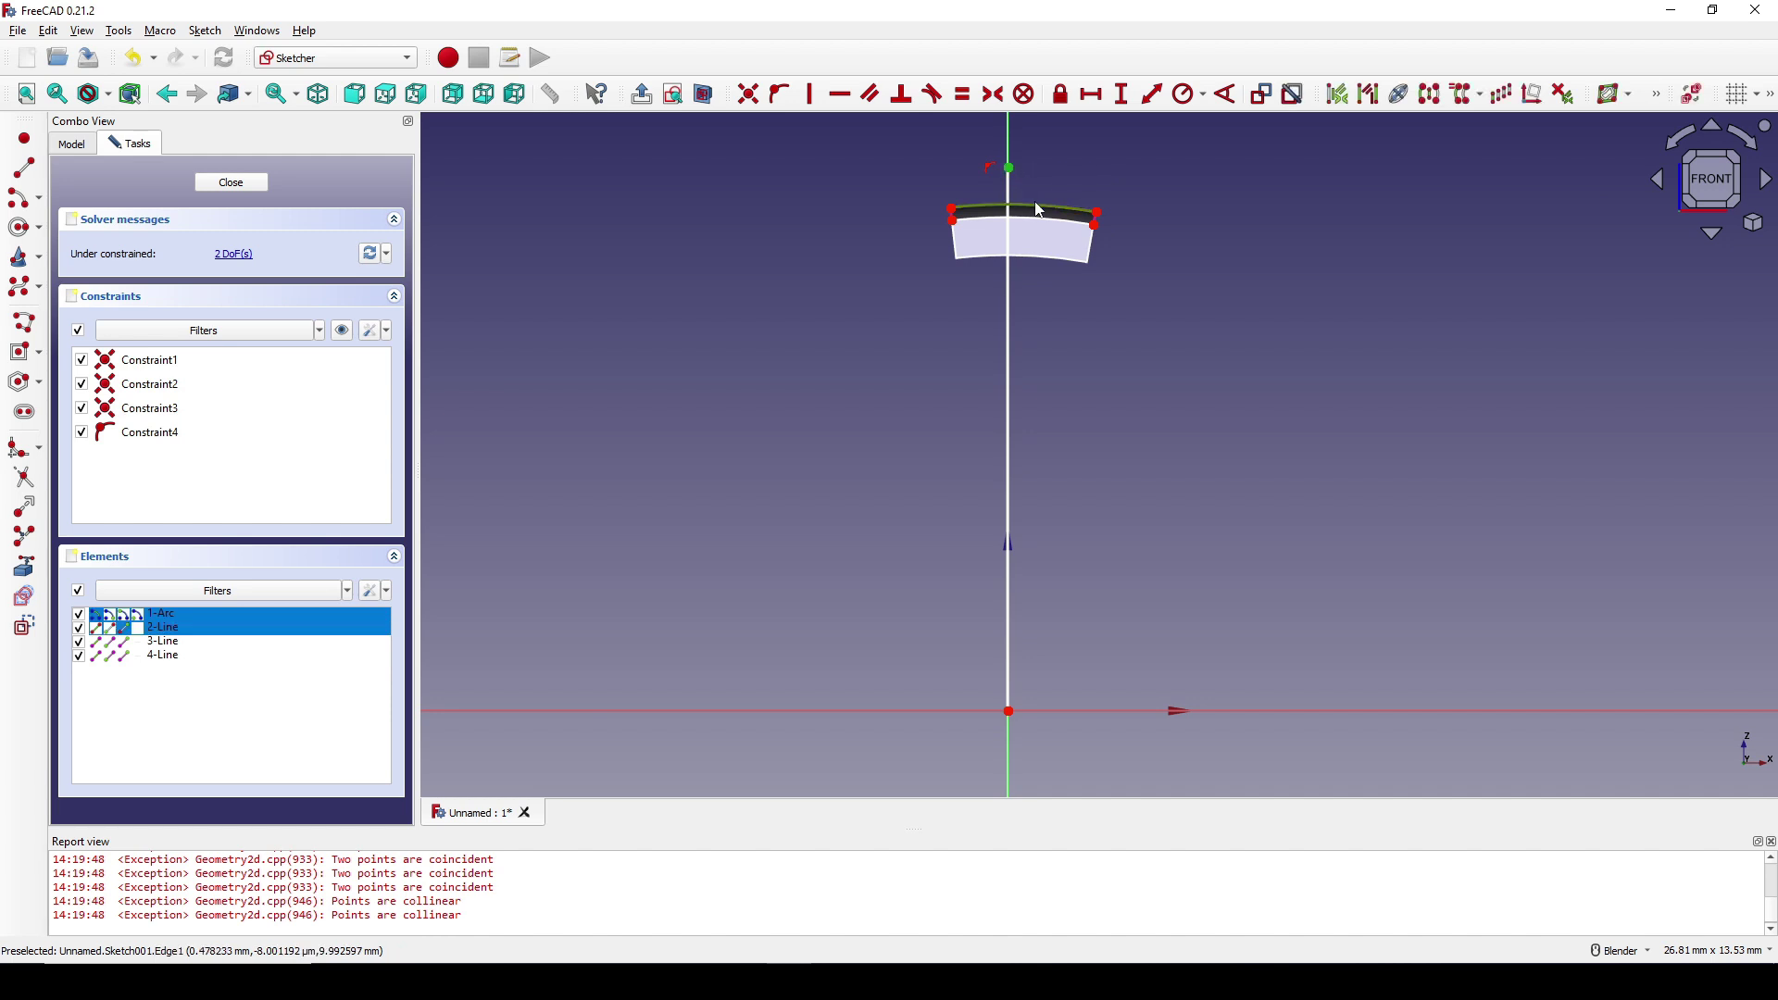
pyautogui.click(781, 93)
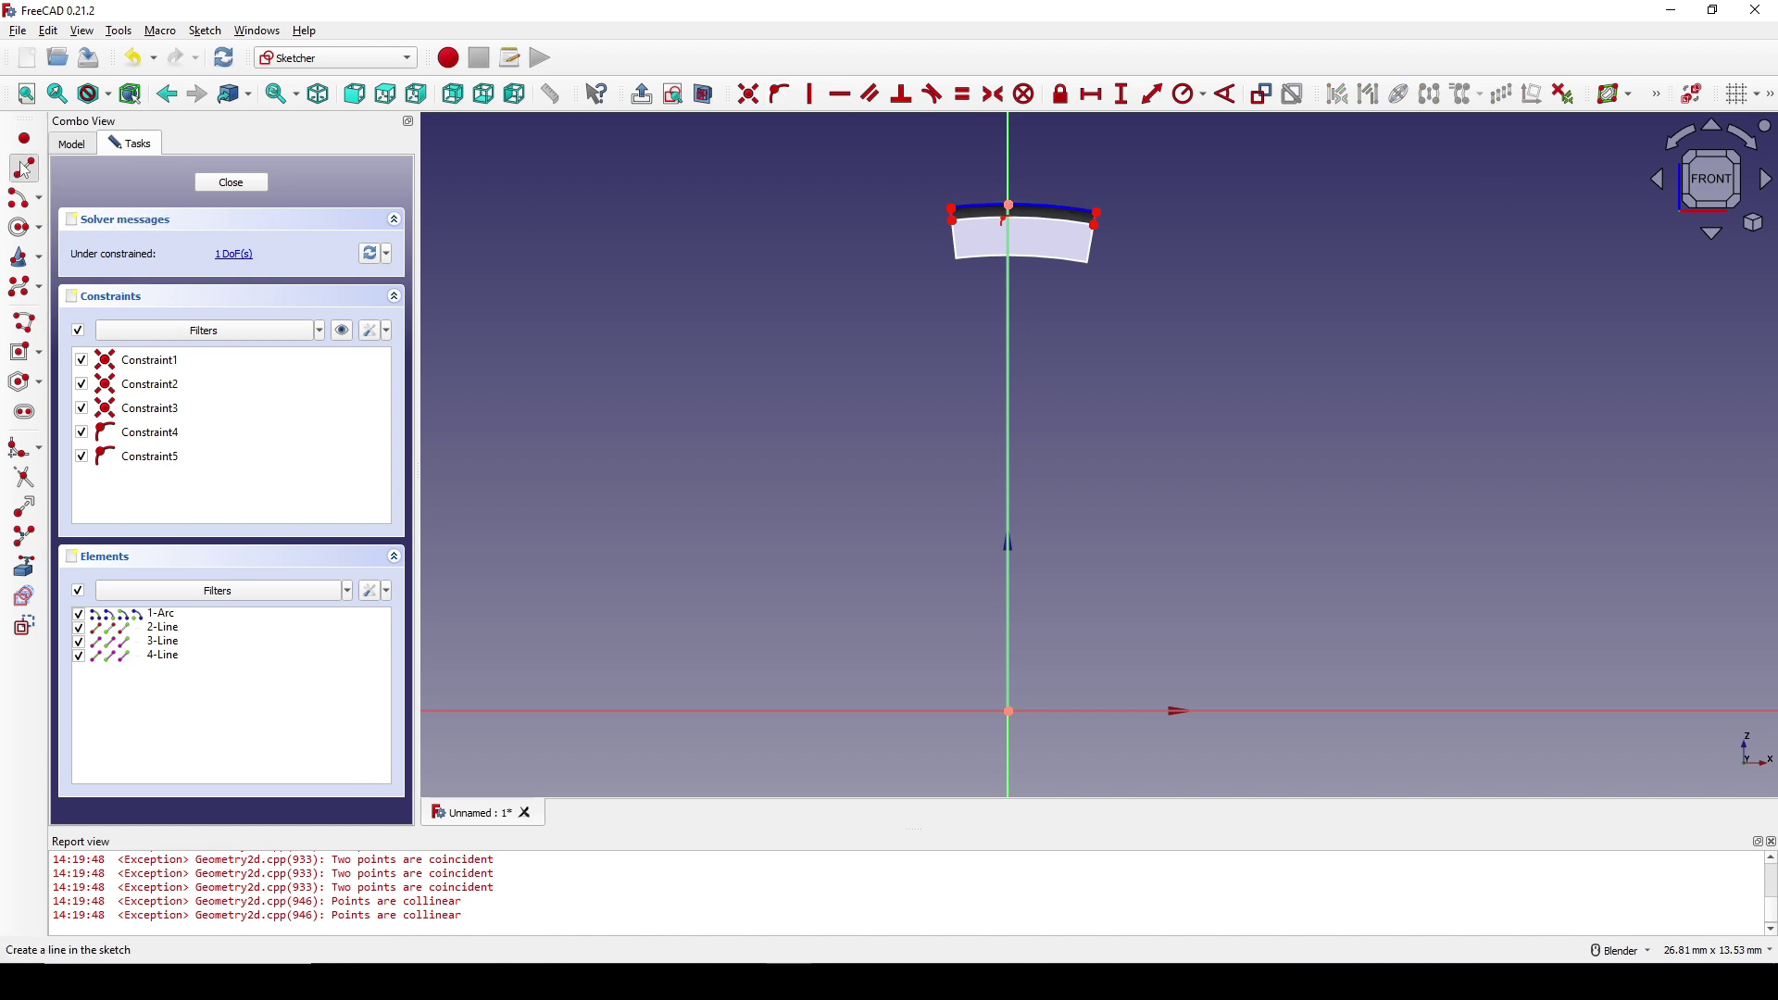
# - Draw a horizontal line rightward from the arc point and give it a 1.25 mm length
pyautogui.click(1008, 203)
pyautogui.click(1140, 203)
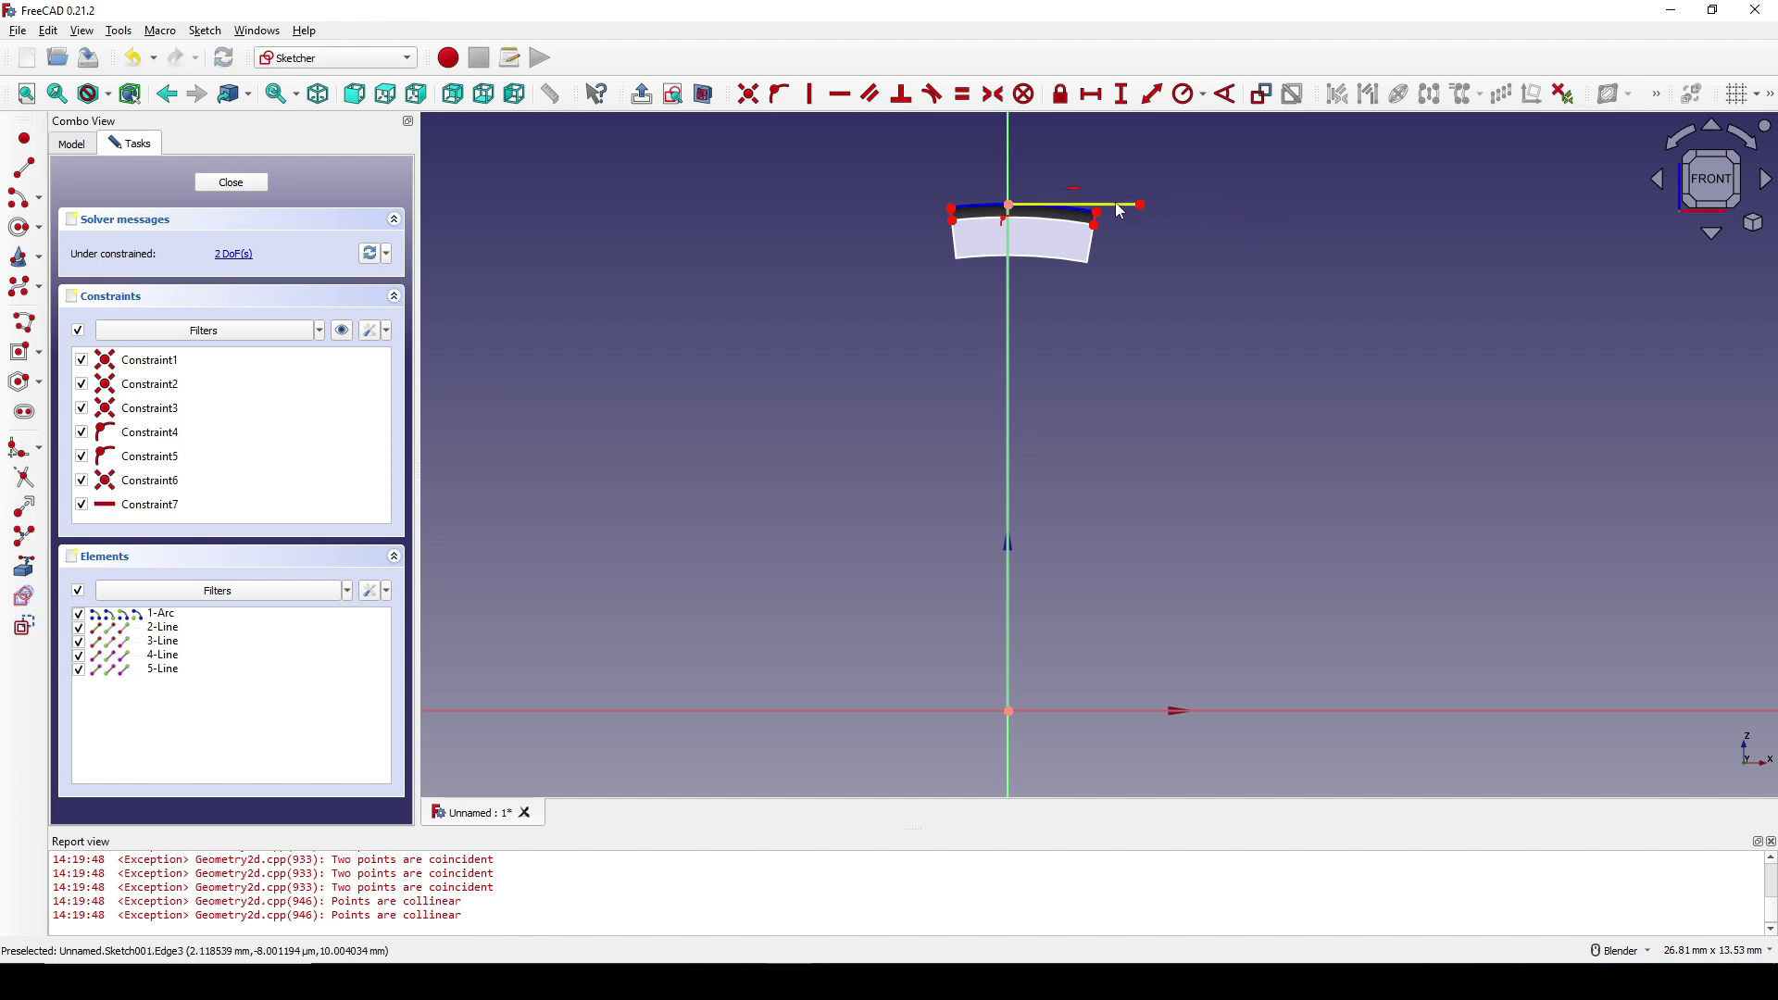
pyautogui.click(1127, 204)
pyautogui.click(1332, 226)
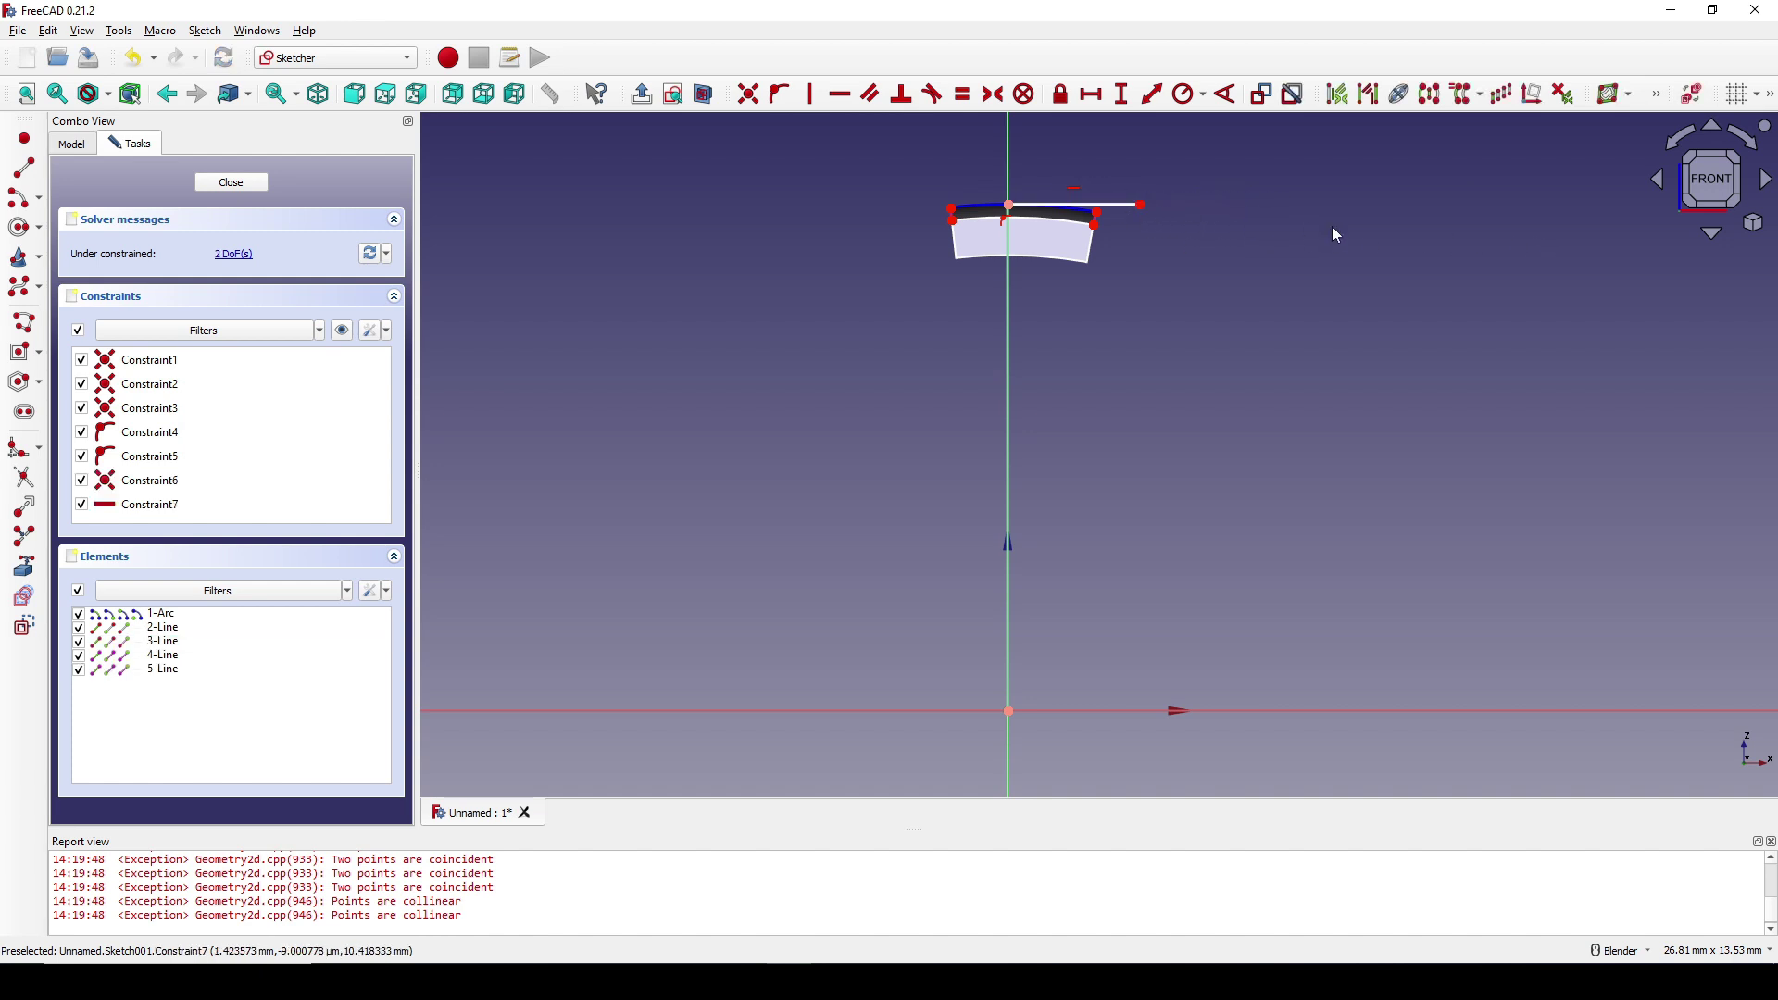
pyautogui.click(1122, 205)
pyautogui.write('l')
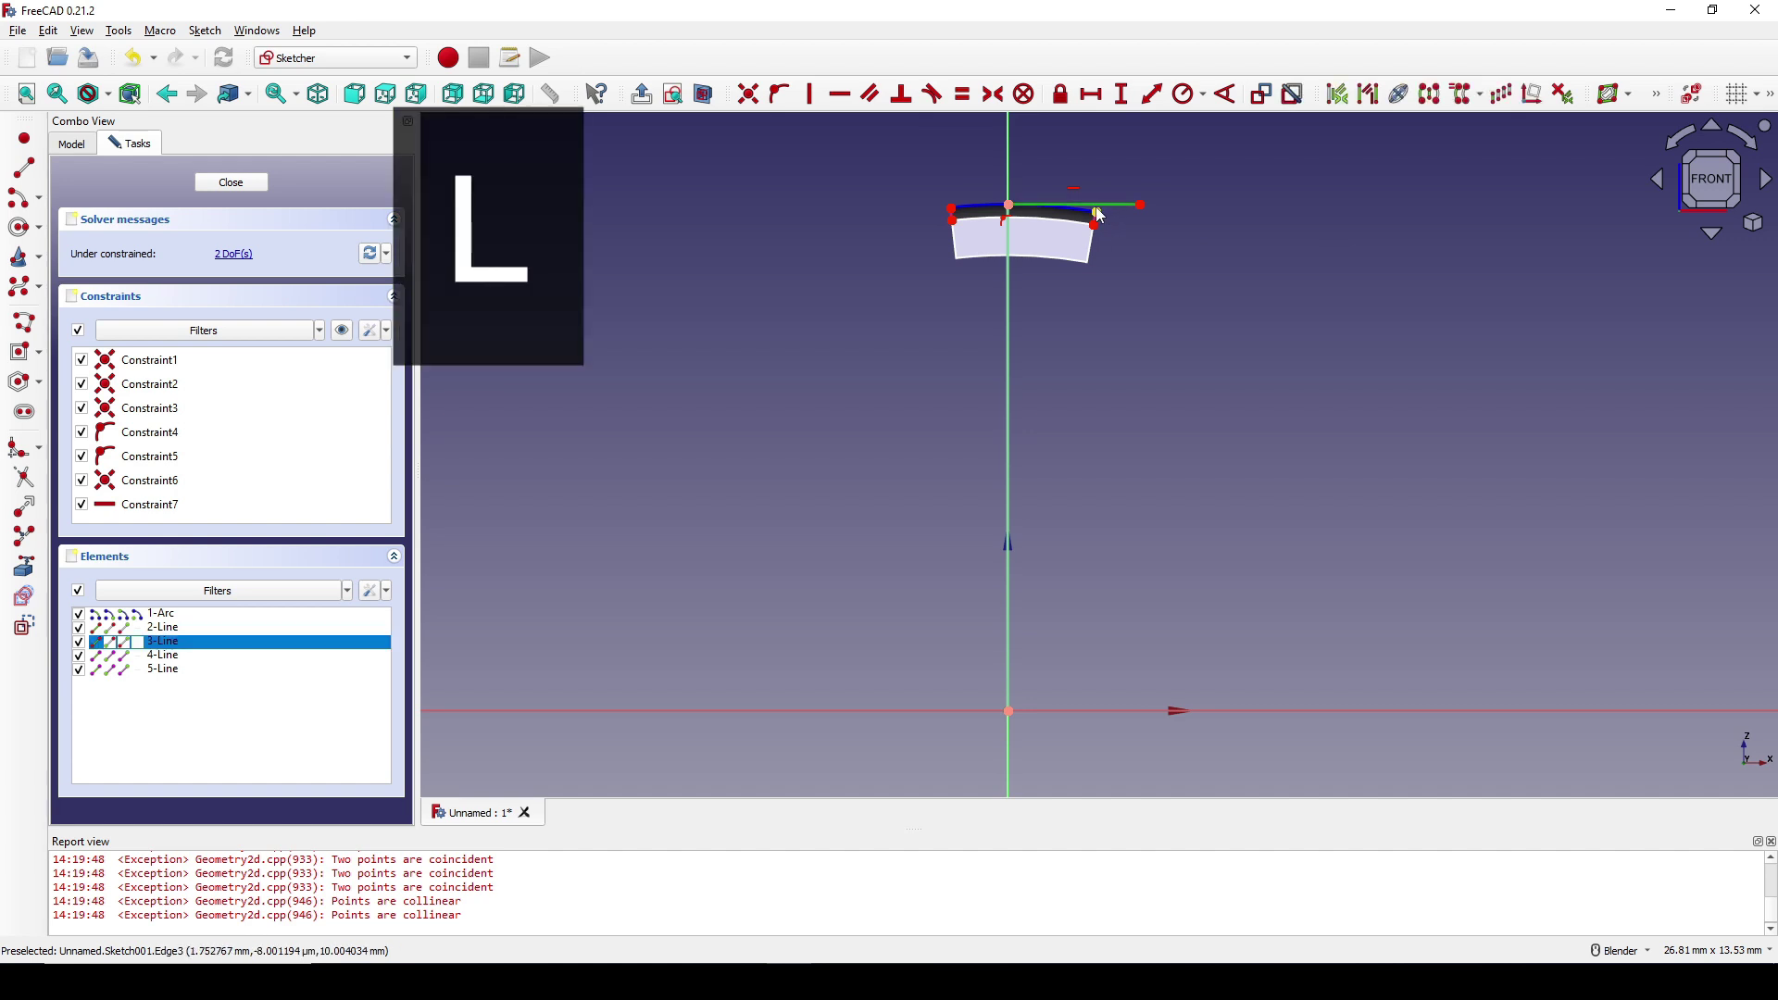
pyautogui.write('1.25')
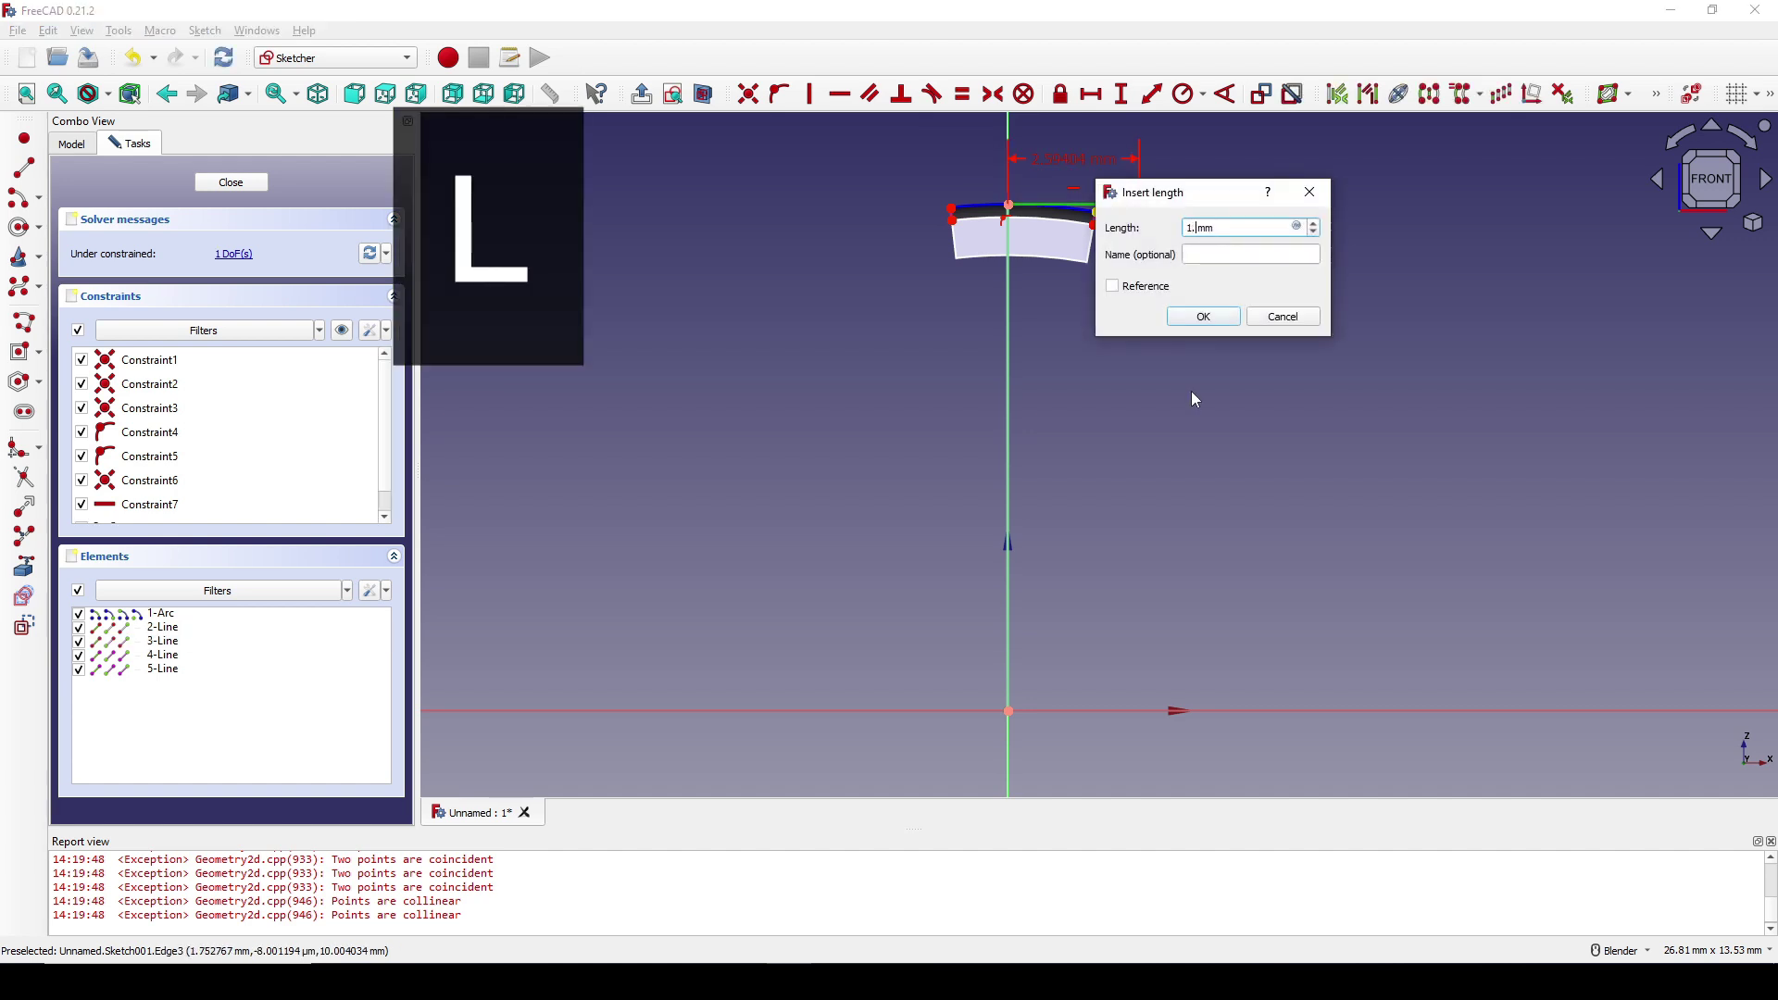
# - Confirm the 1.25 mm top-line length and move its label aside
pyautogui.press('Return')
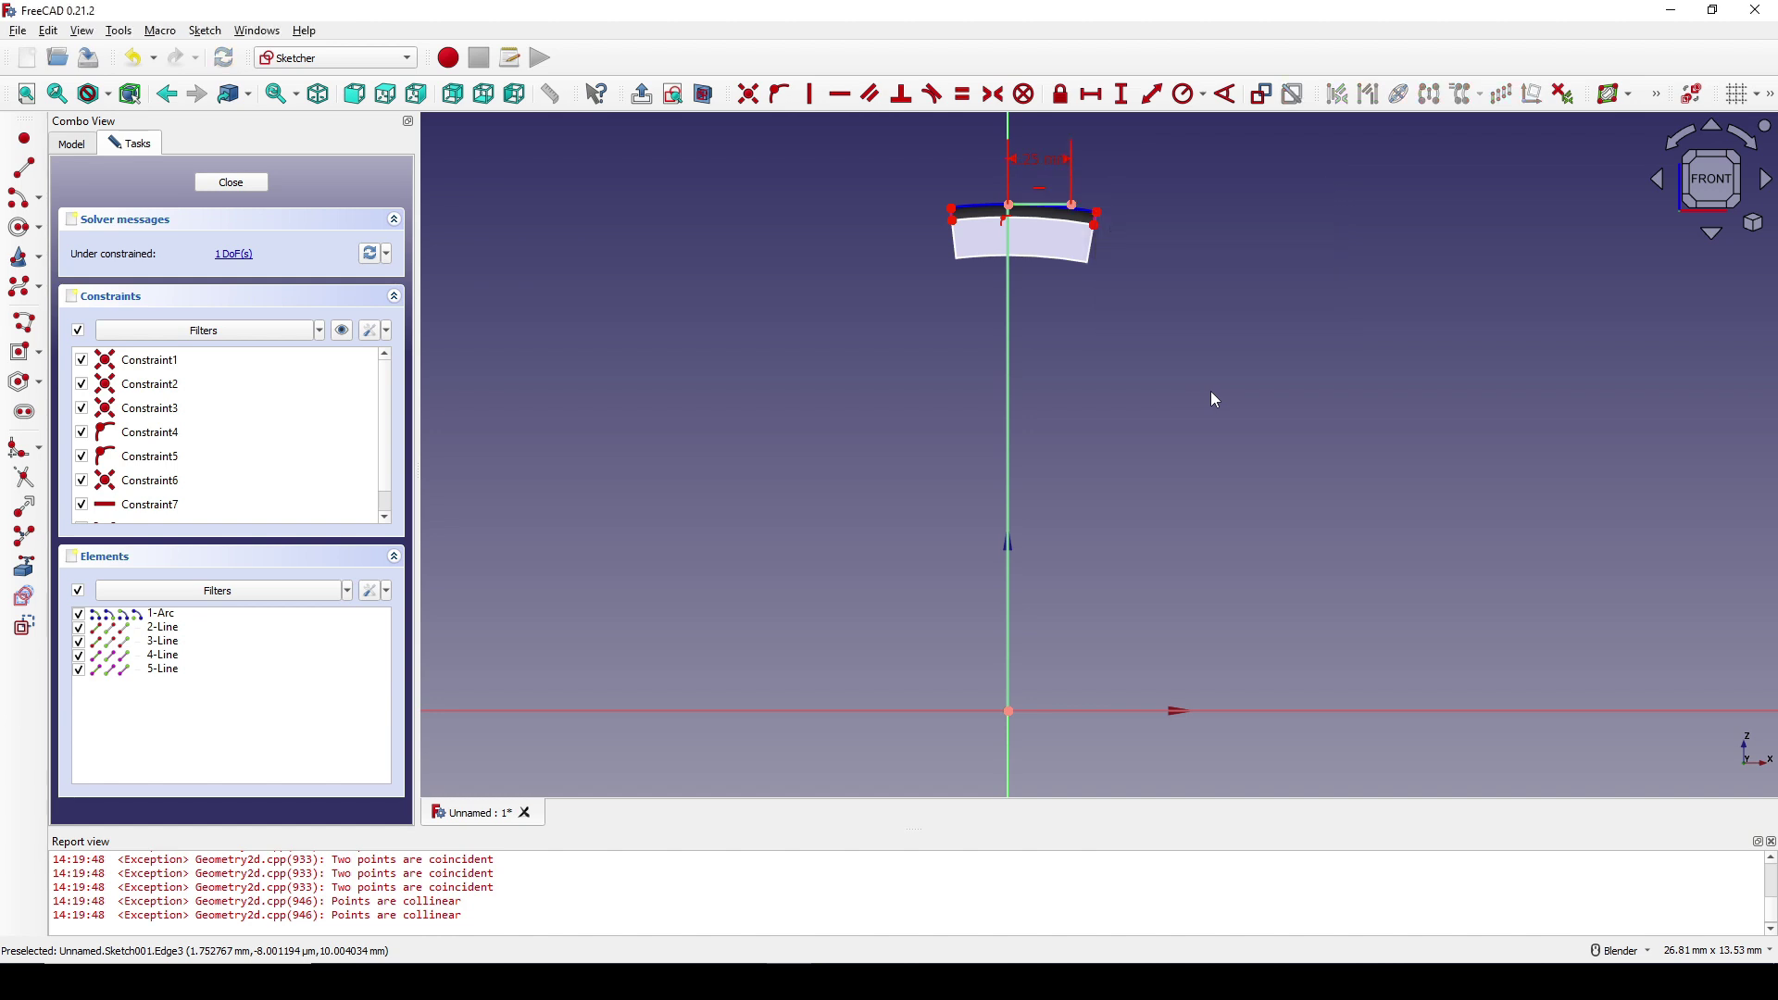
pyautogui.moveTo(1045, 163); pyautogui.dragTo(1209, 164)
pyautogui.scroll(-3, 1194, 342)
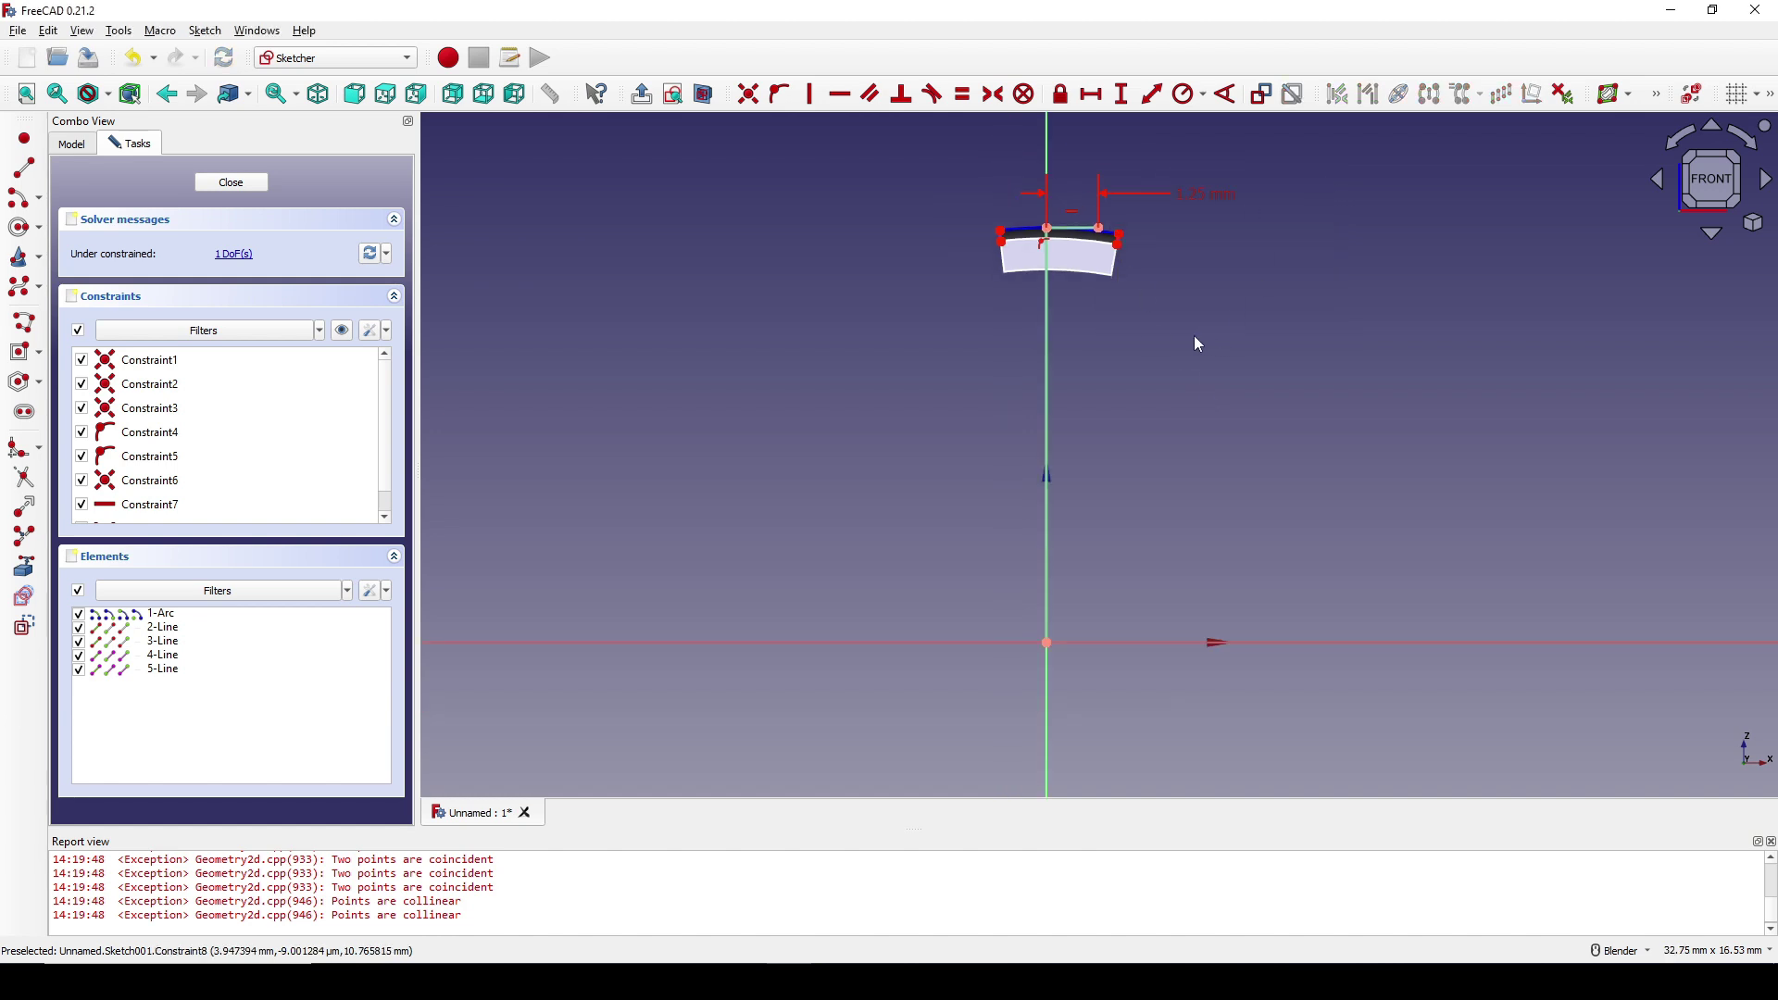
# - Draw a line from the arc's right end down to the origin and close the sketch
pyautogui.click(24, 168)
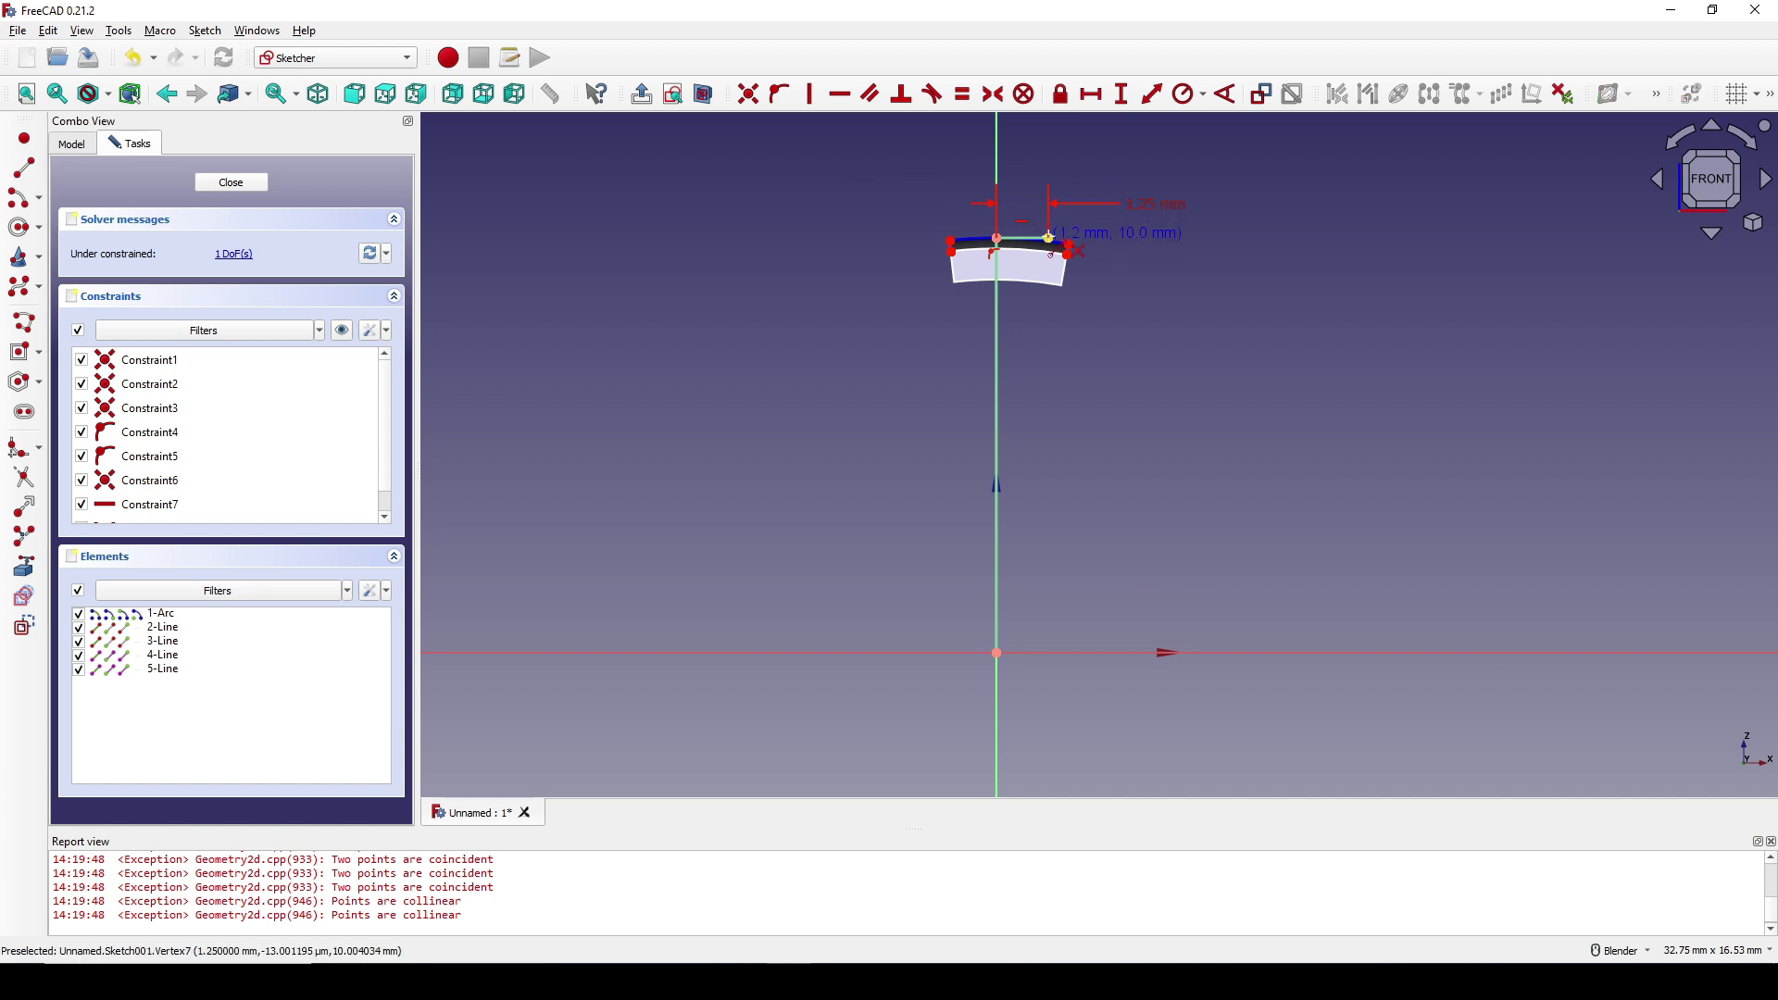
pyautogui.click(1050, 241)
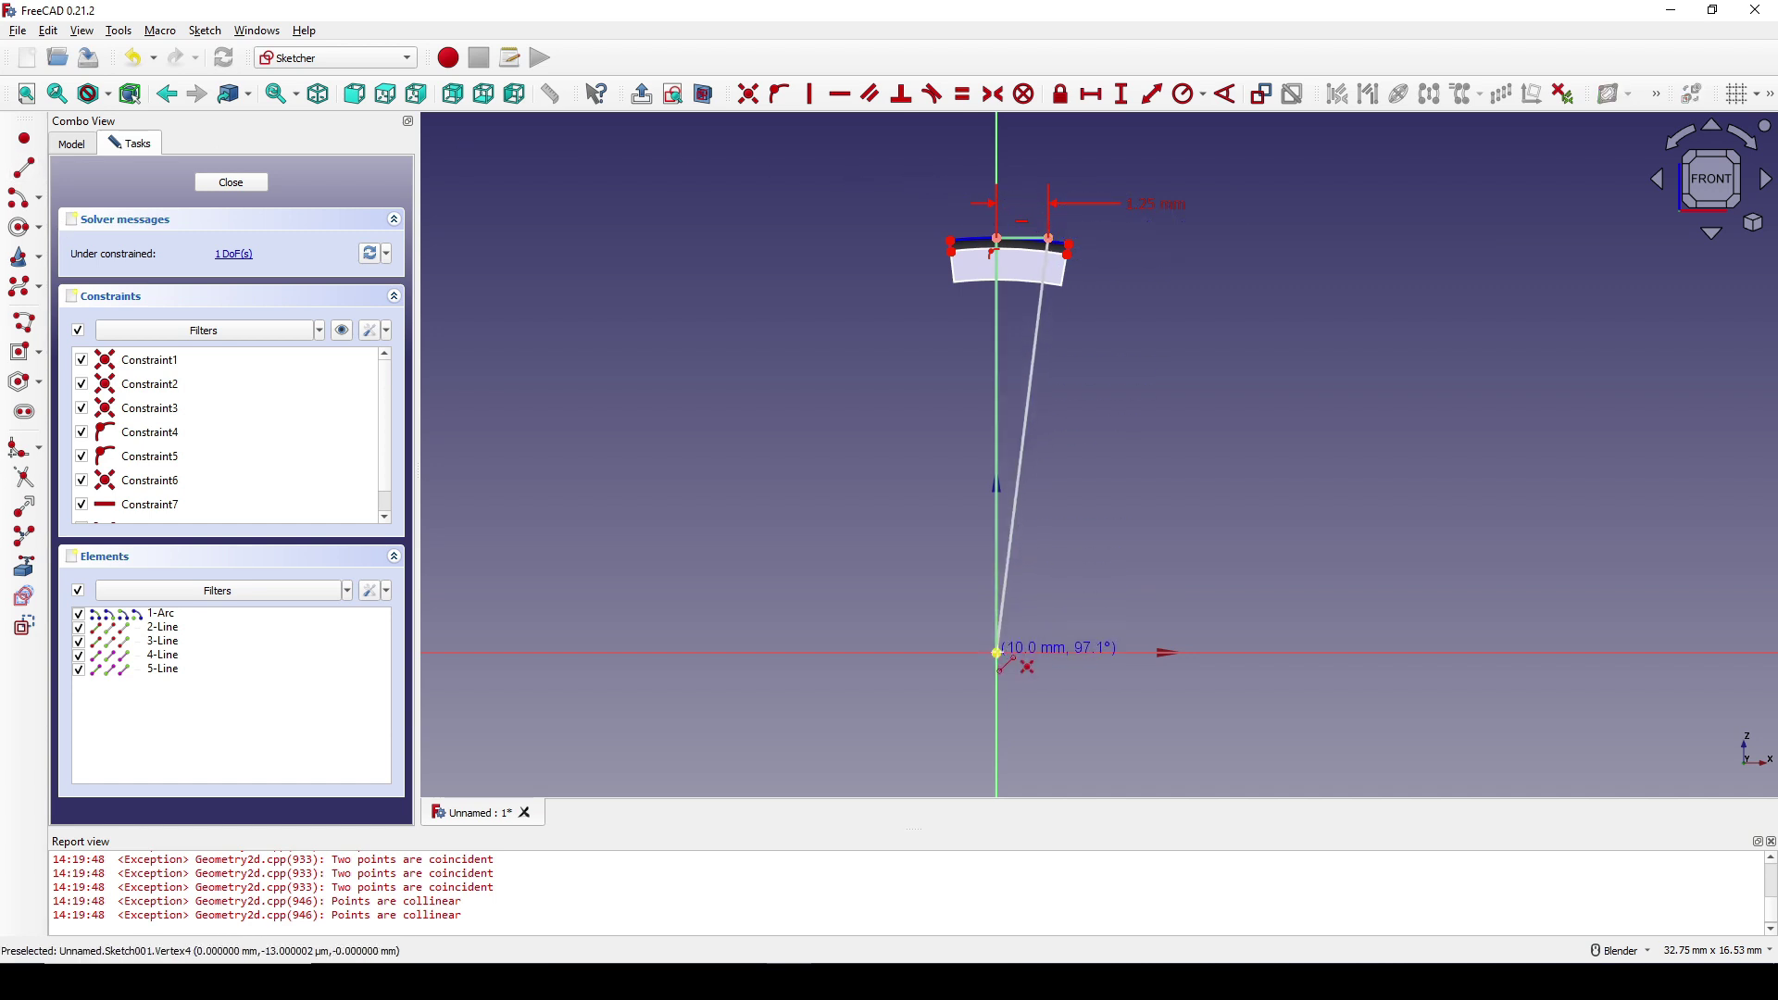
pyautogui.click(996, 654)
pyautogui.keyDown('shift'); pyautogui.scroll(2, 1144, 494); pyautogui.keyUp('shift')
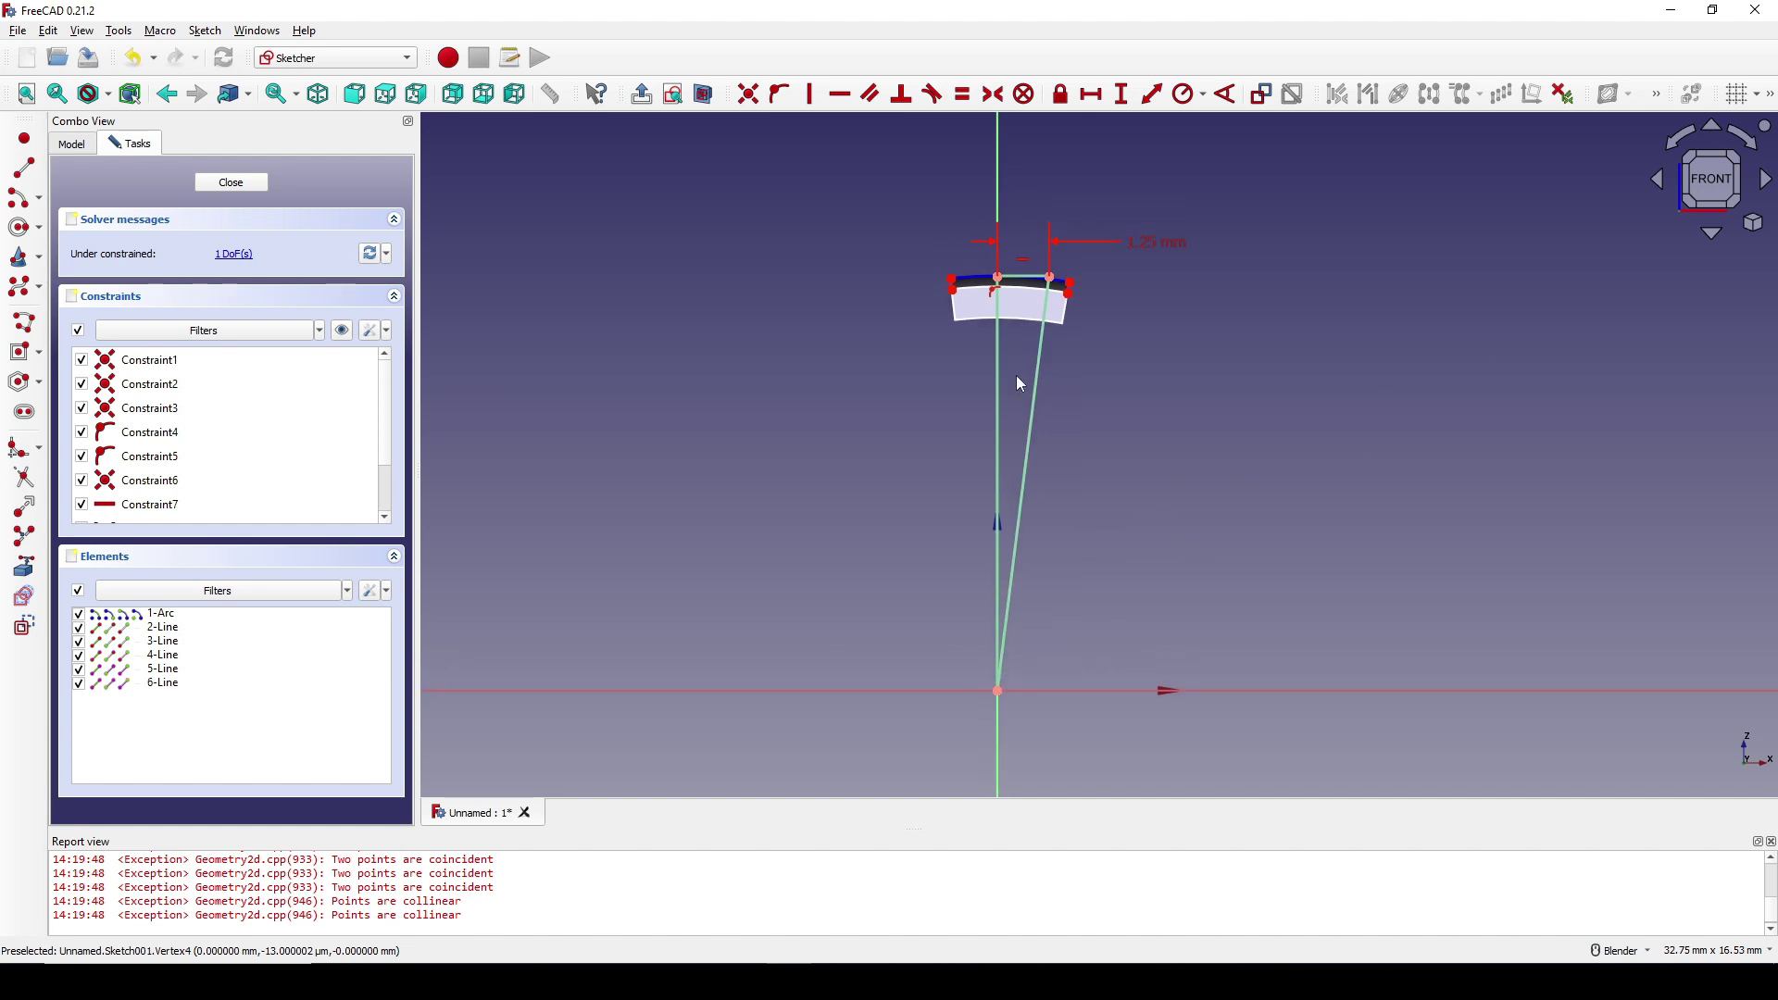
pyautogui.click(239, 183)
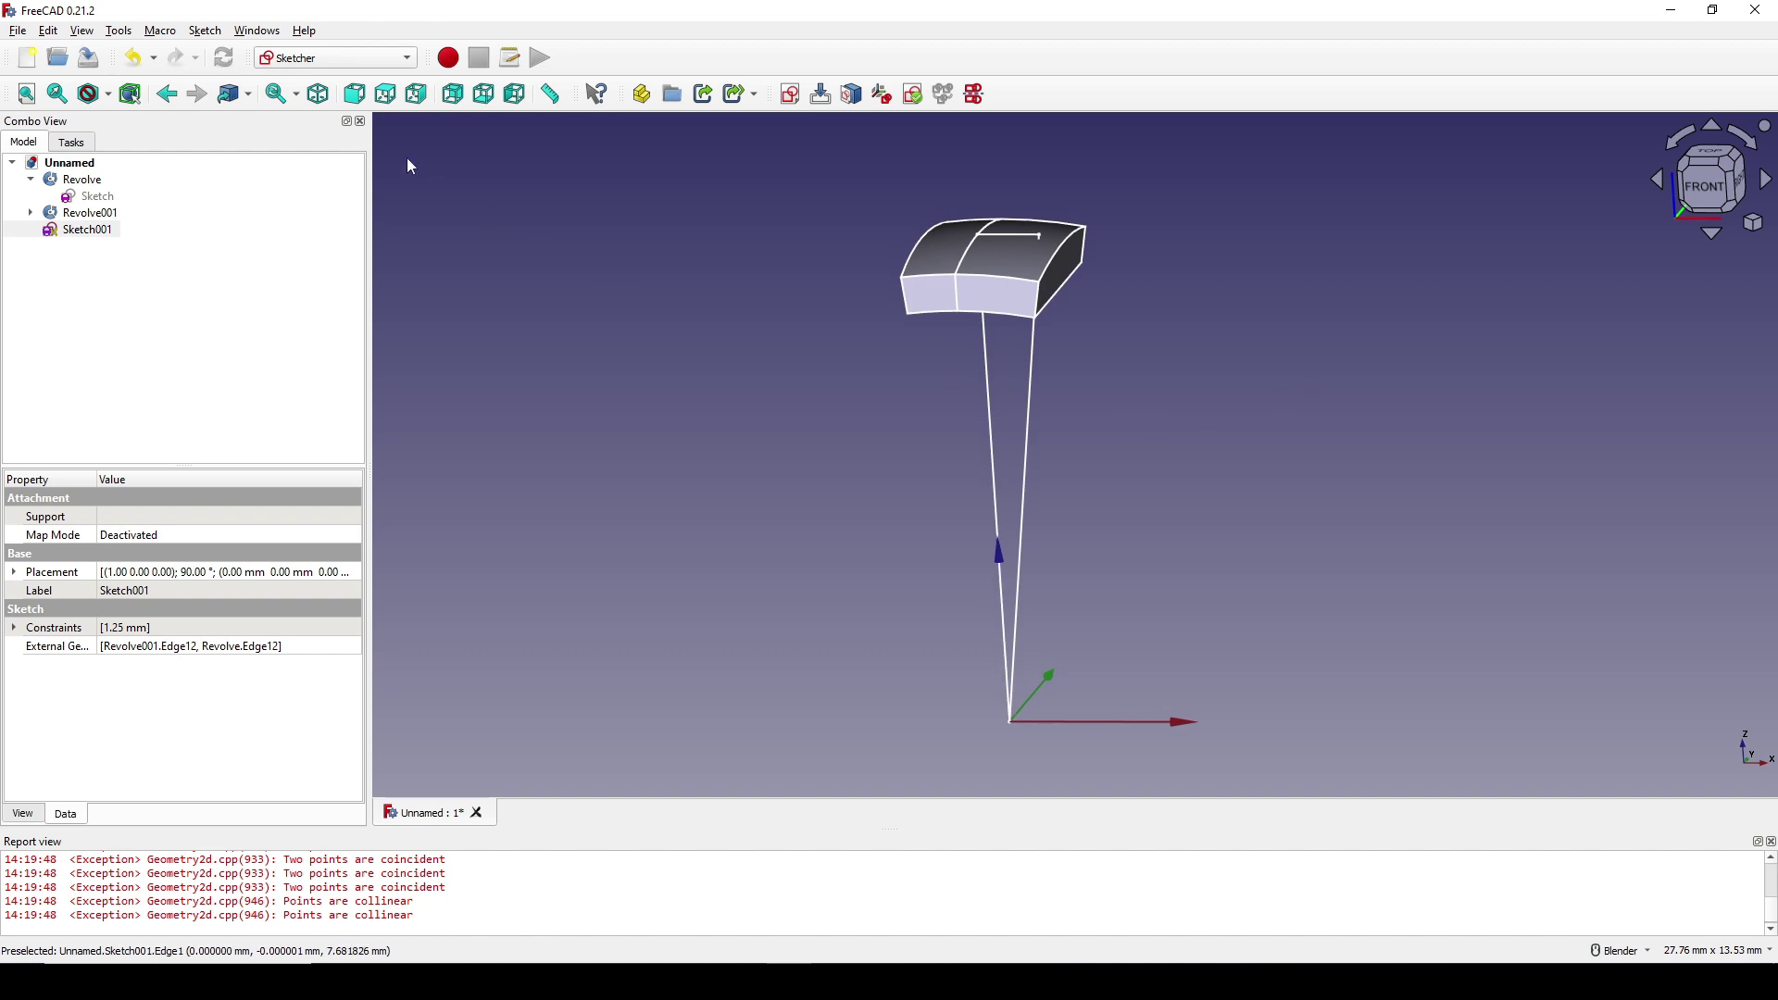
# - In the Part workbench, revolve Sketch001 about its left line into the cone Revolve002
pyautogui.click(370, 57)
pyautogui.click(328, 168)
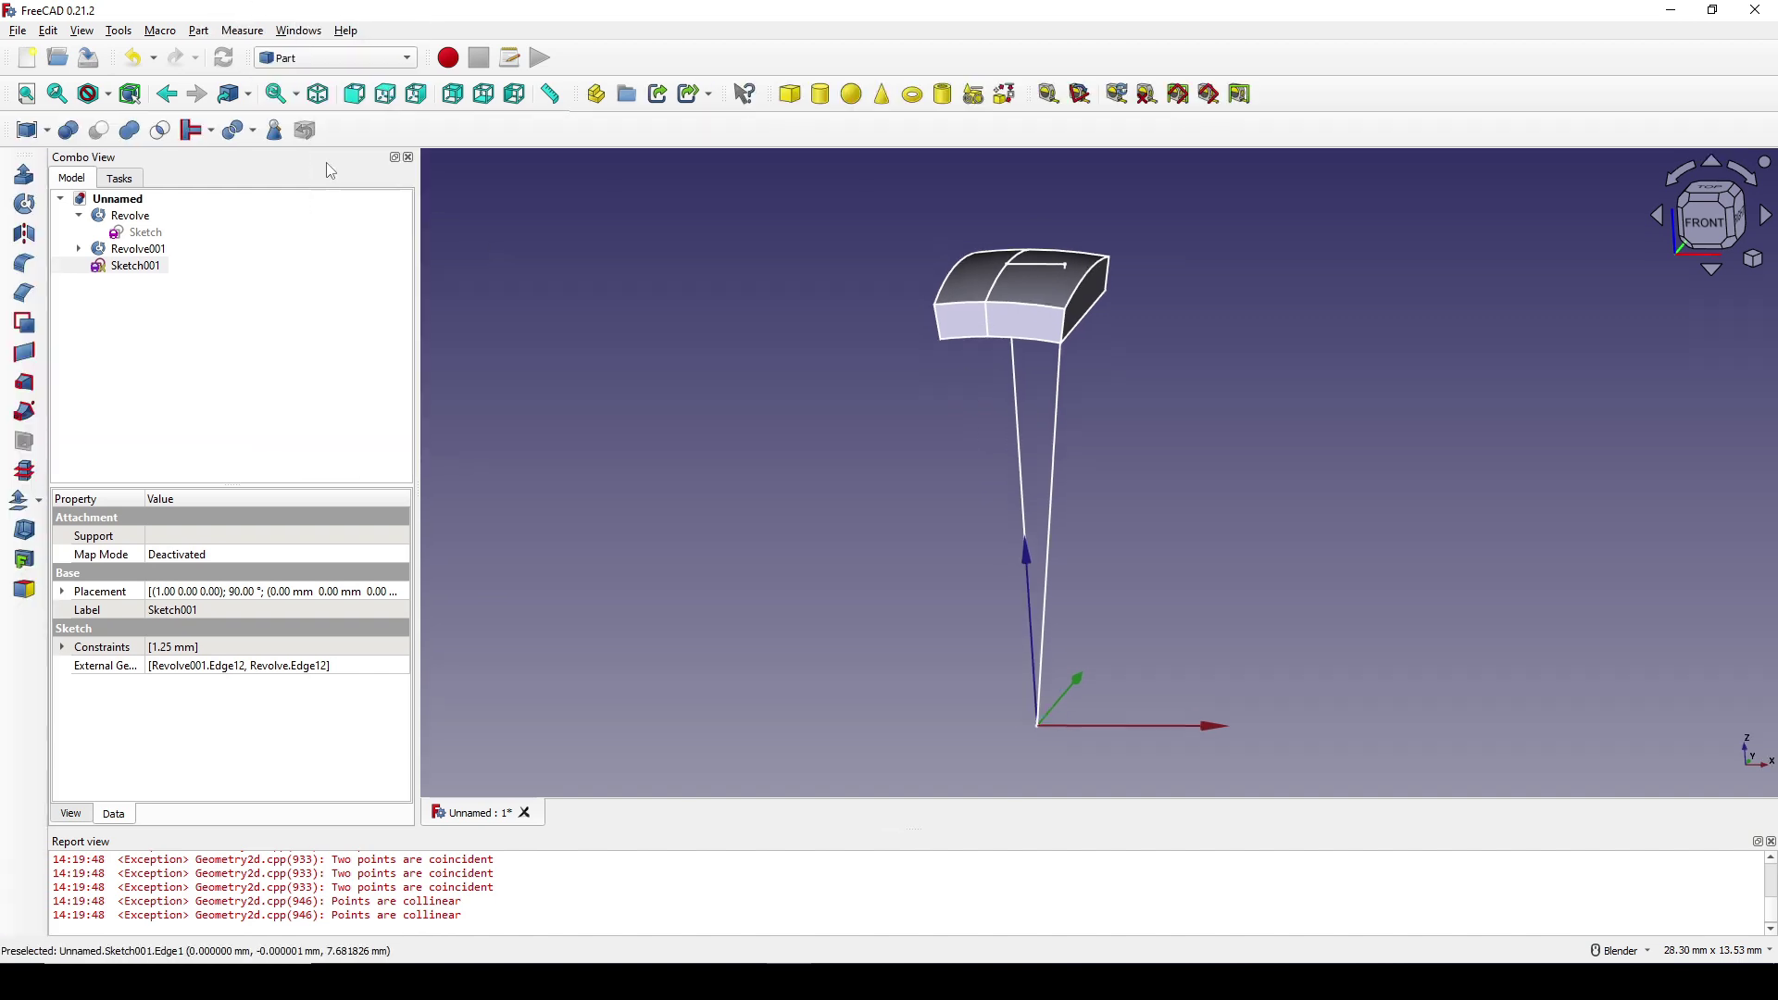
pyautogui.click(136, 268)
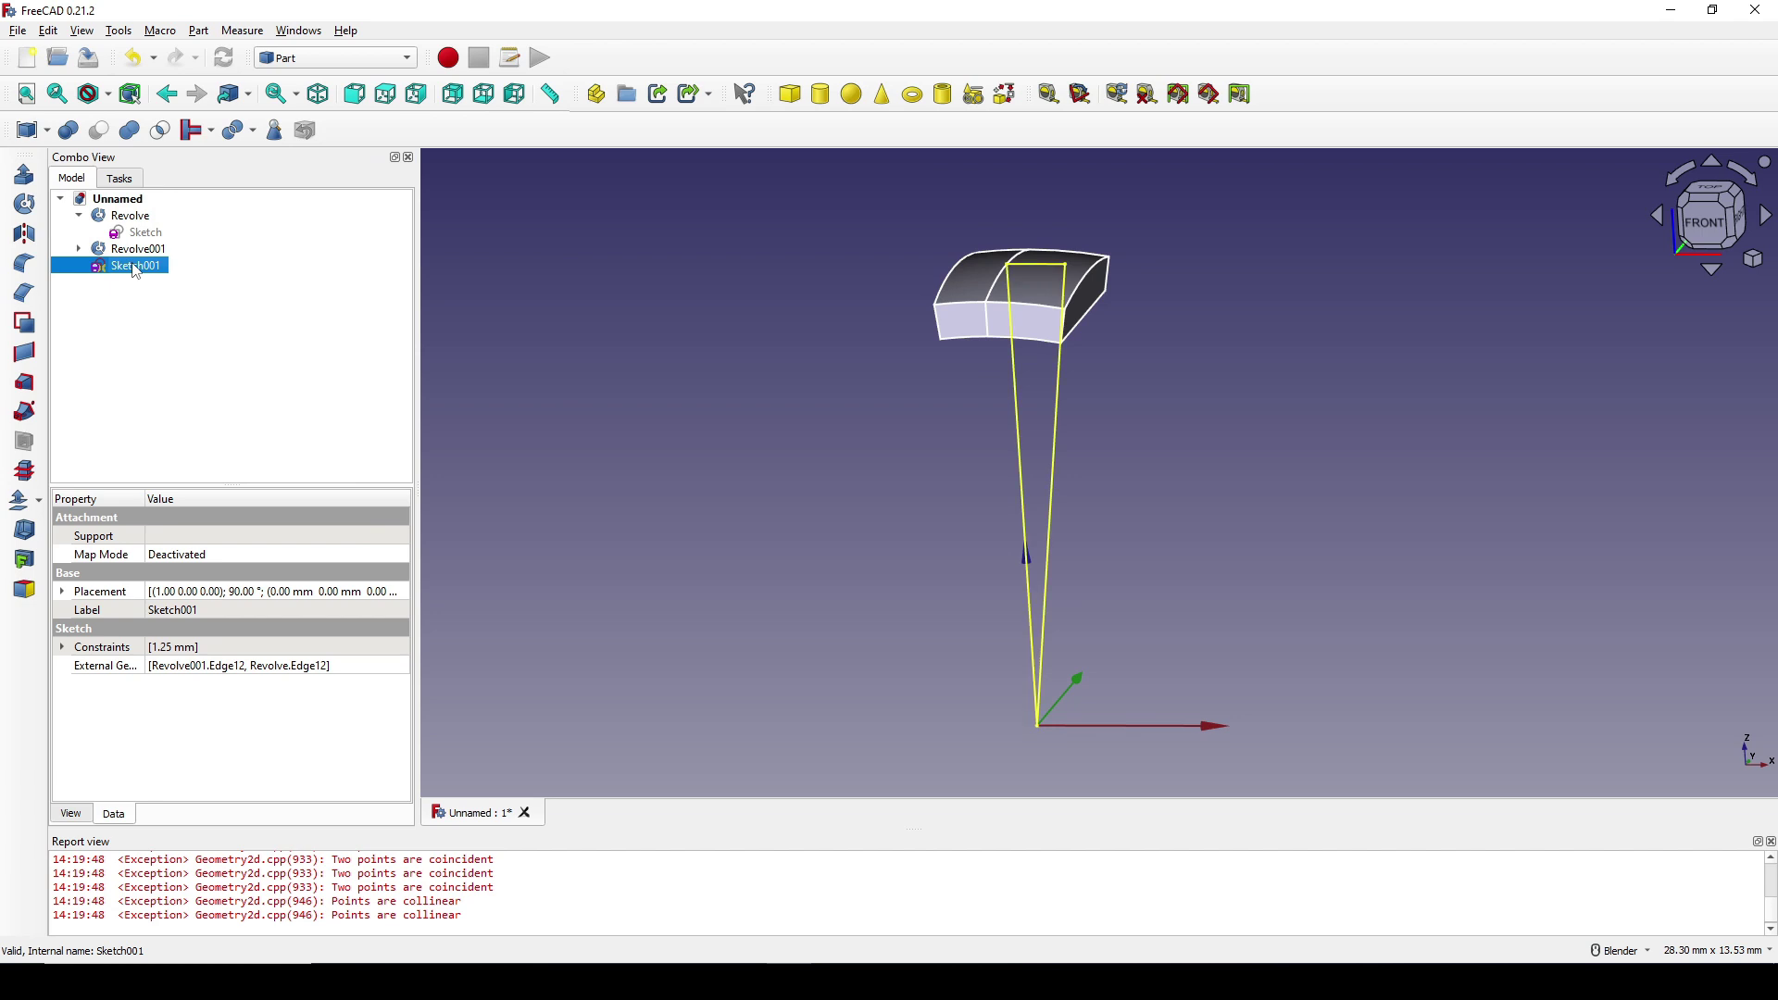
pyautogui.click(24, 204)
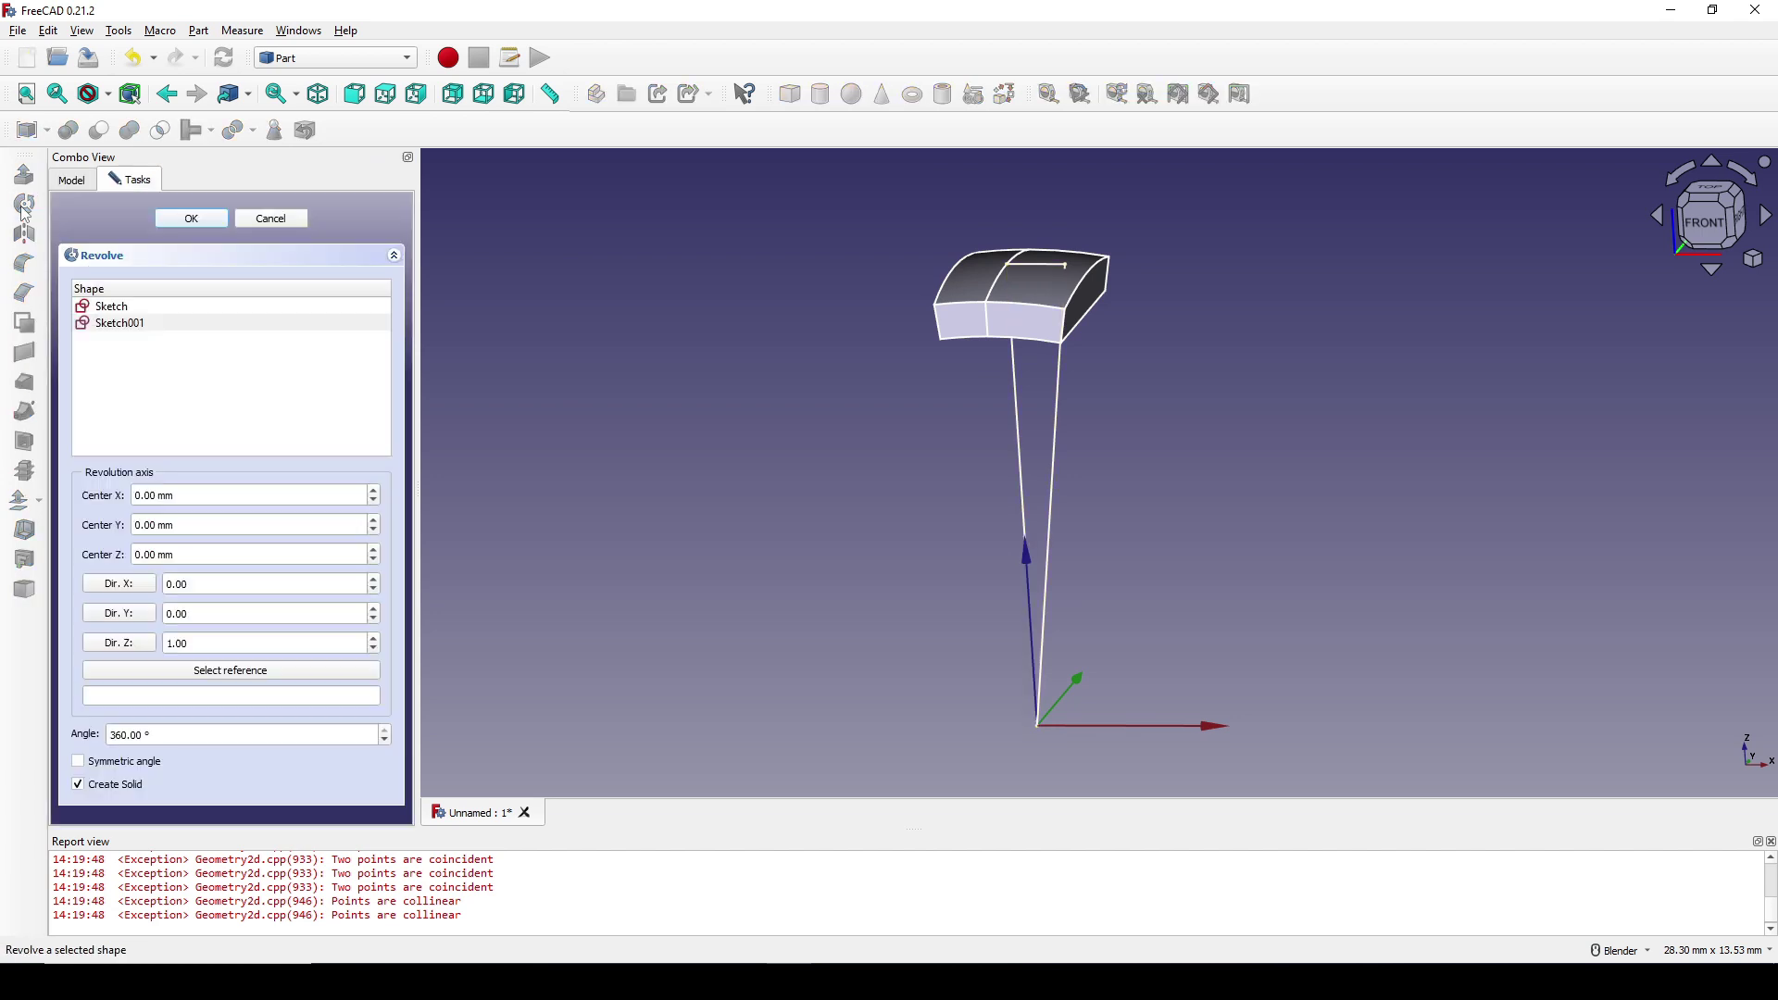
pyautogui.click(277, 674)
pyautogui.click(1021, 457)
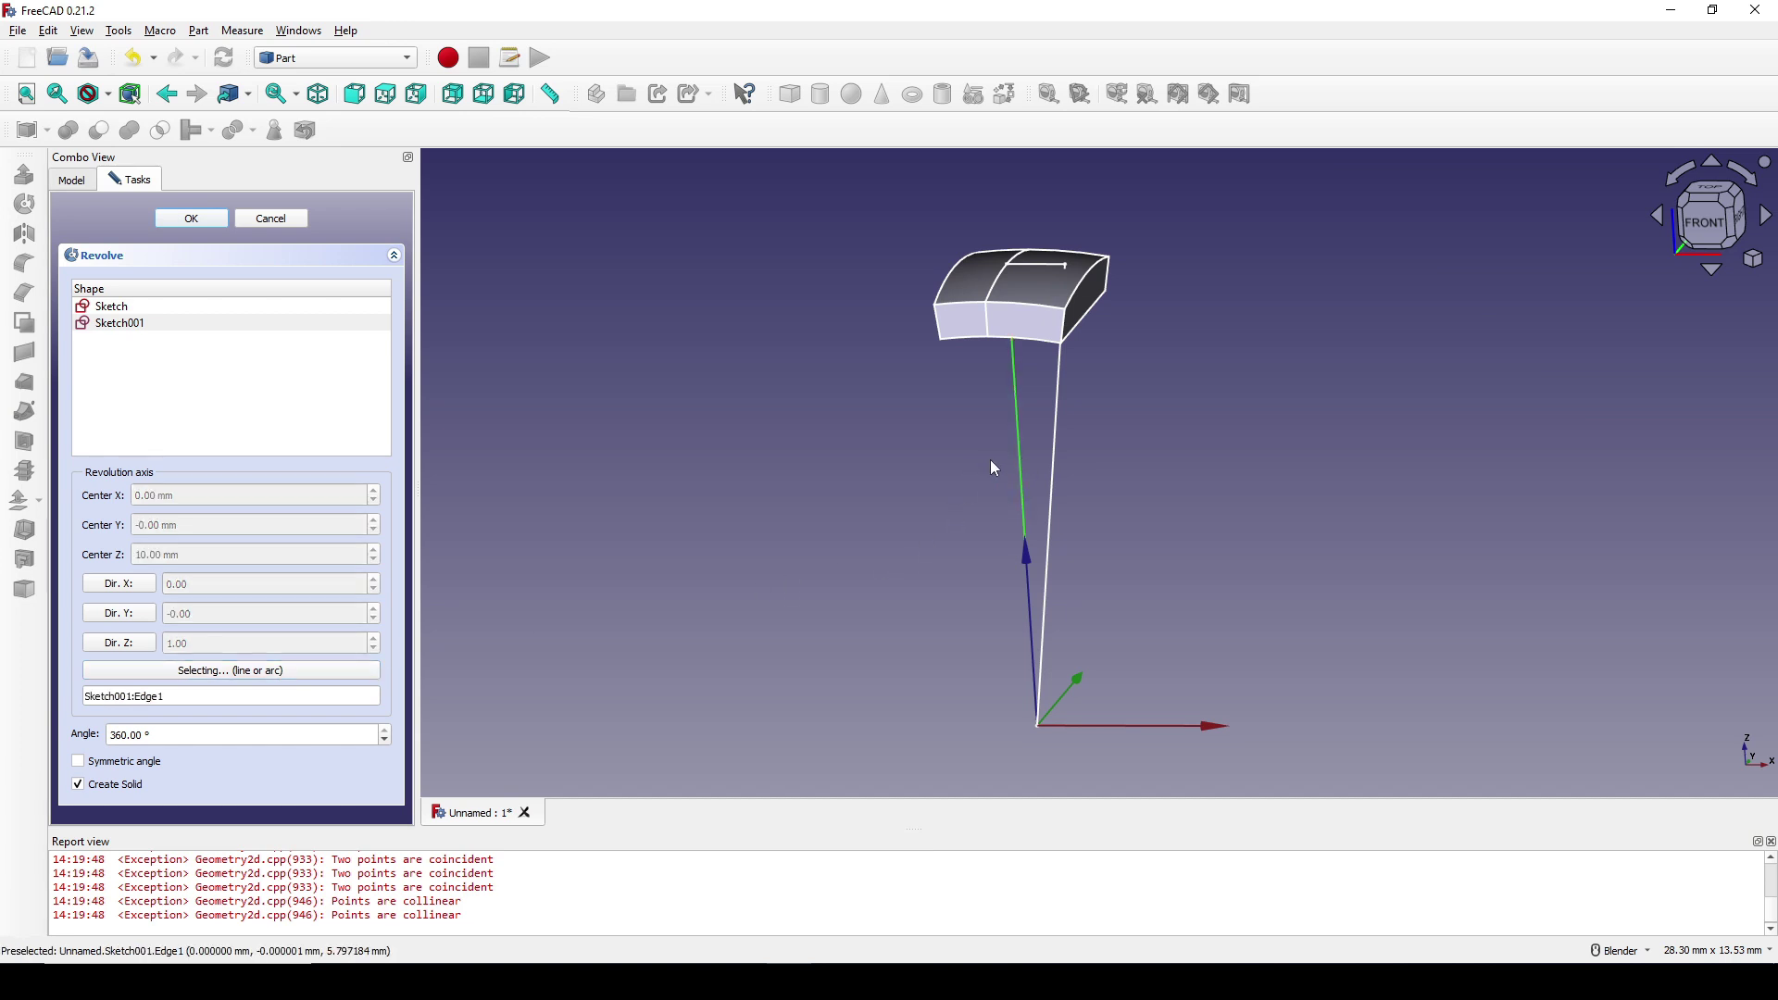
pyautogui.click(190, 219)
# - Orbit around the new cone to view the head's top and select Revolve001
pyautogui.moveTo(1065, 371); pyautogui.dragTo(1130, 396, button='middle')
pyautogui.scroll(3, 1141, 407)
pyautogui.scroll(-3, 1141, 408)
pyautogui.moveTo(1107, 524); pyautogui.dragTo(1053, 486, button='middle')
pyautogui.scroll(1, 1119, 436)
pyautogui.moveTo(1119, 437); pyautogui.dragTo(1109, 452, button='middle')
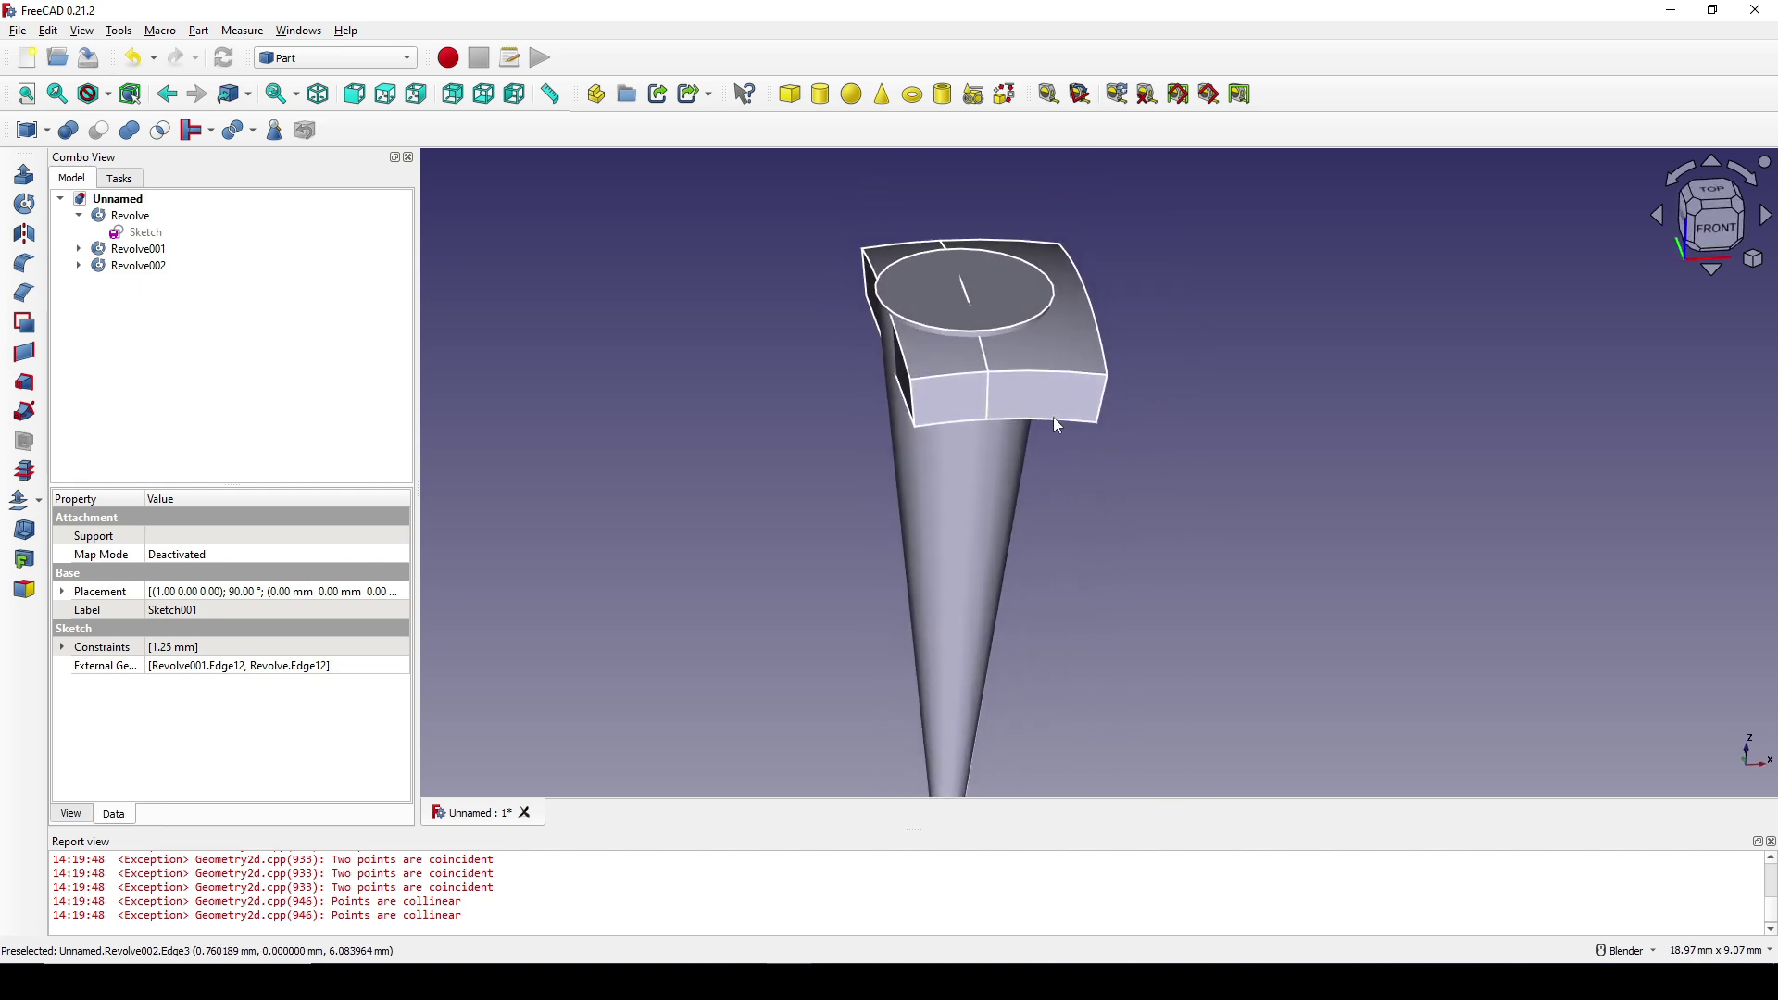
pyautogui.click(960, 399)
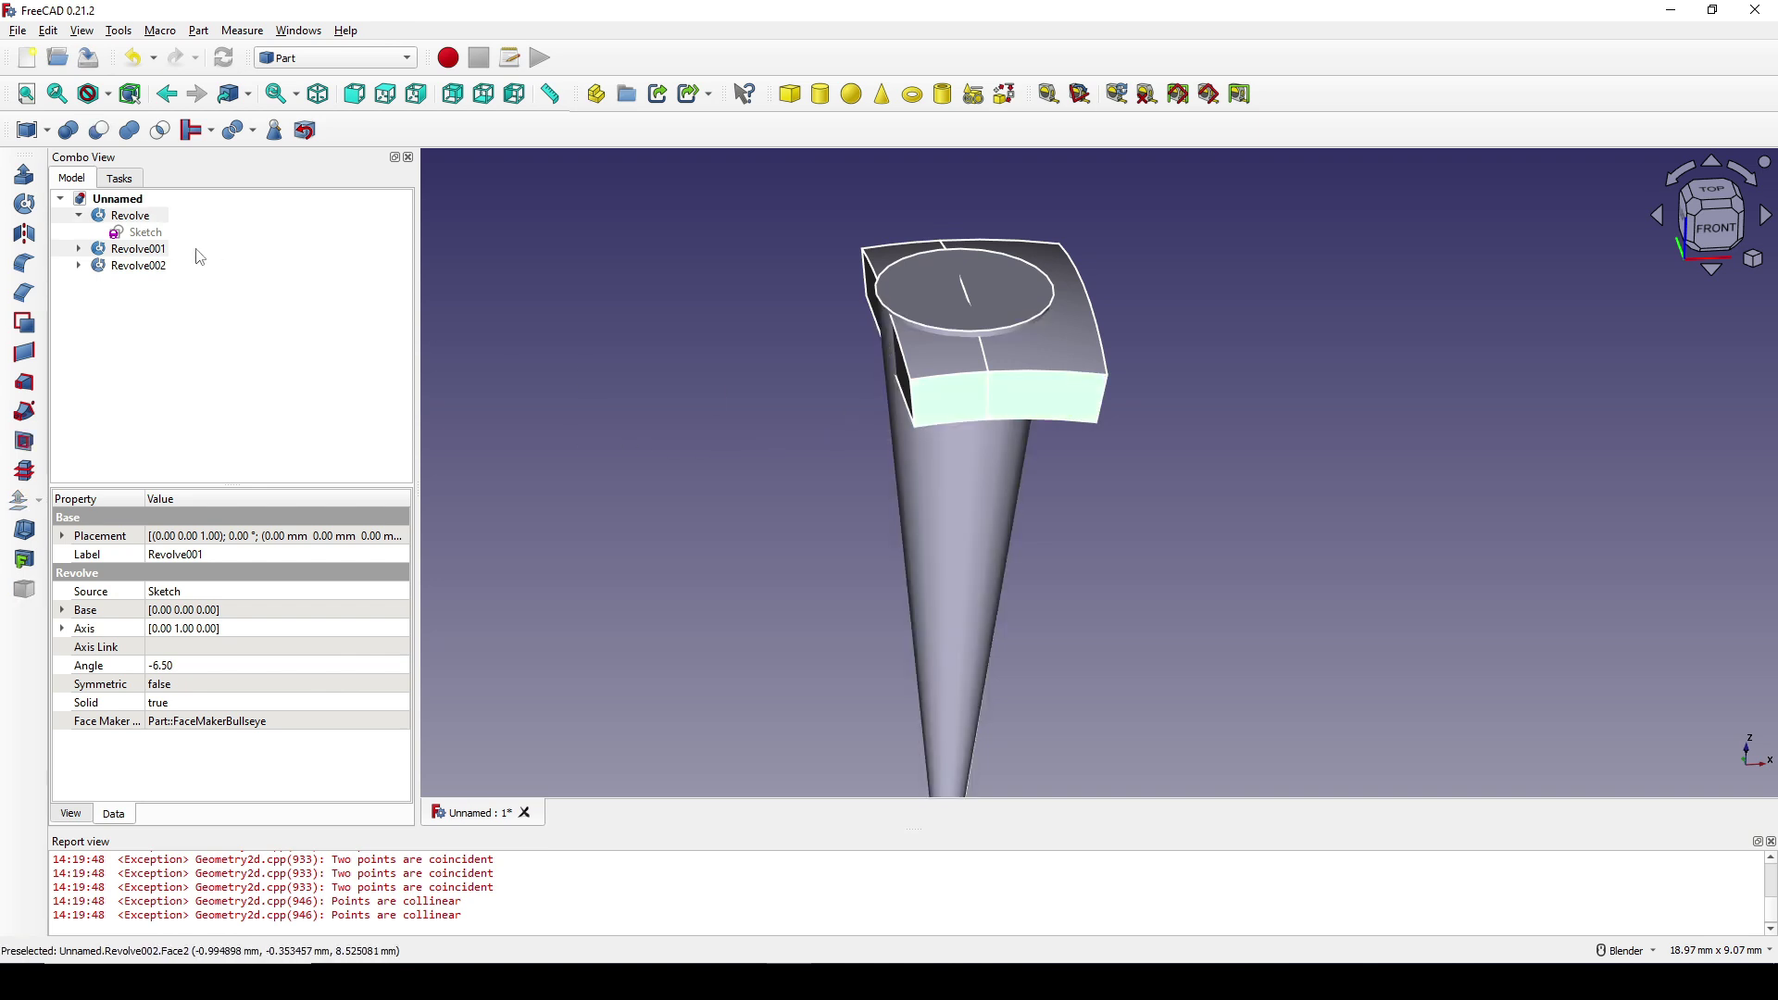
# - Combine the two head revolves into a Compound
pyautogui.click(199, 32)
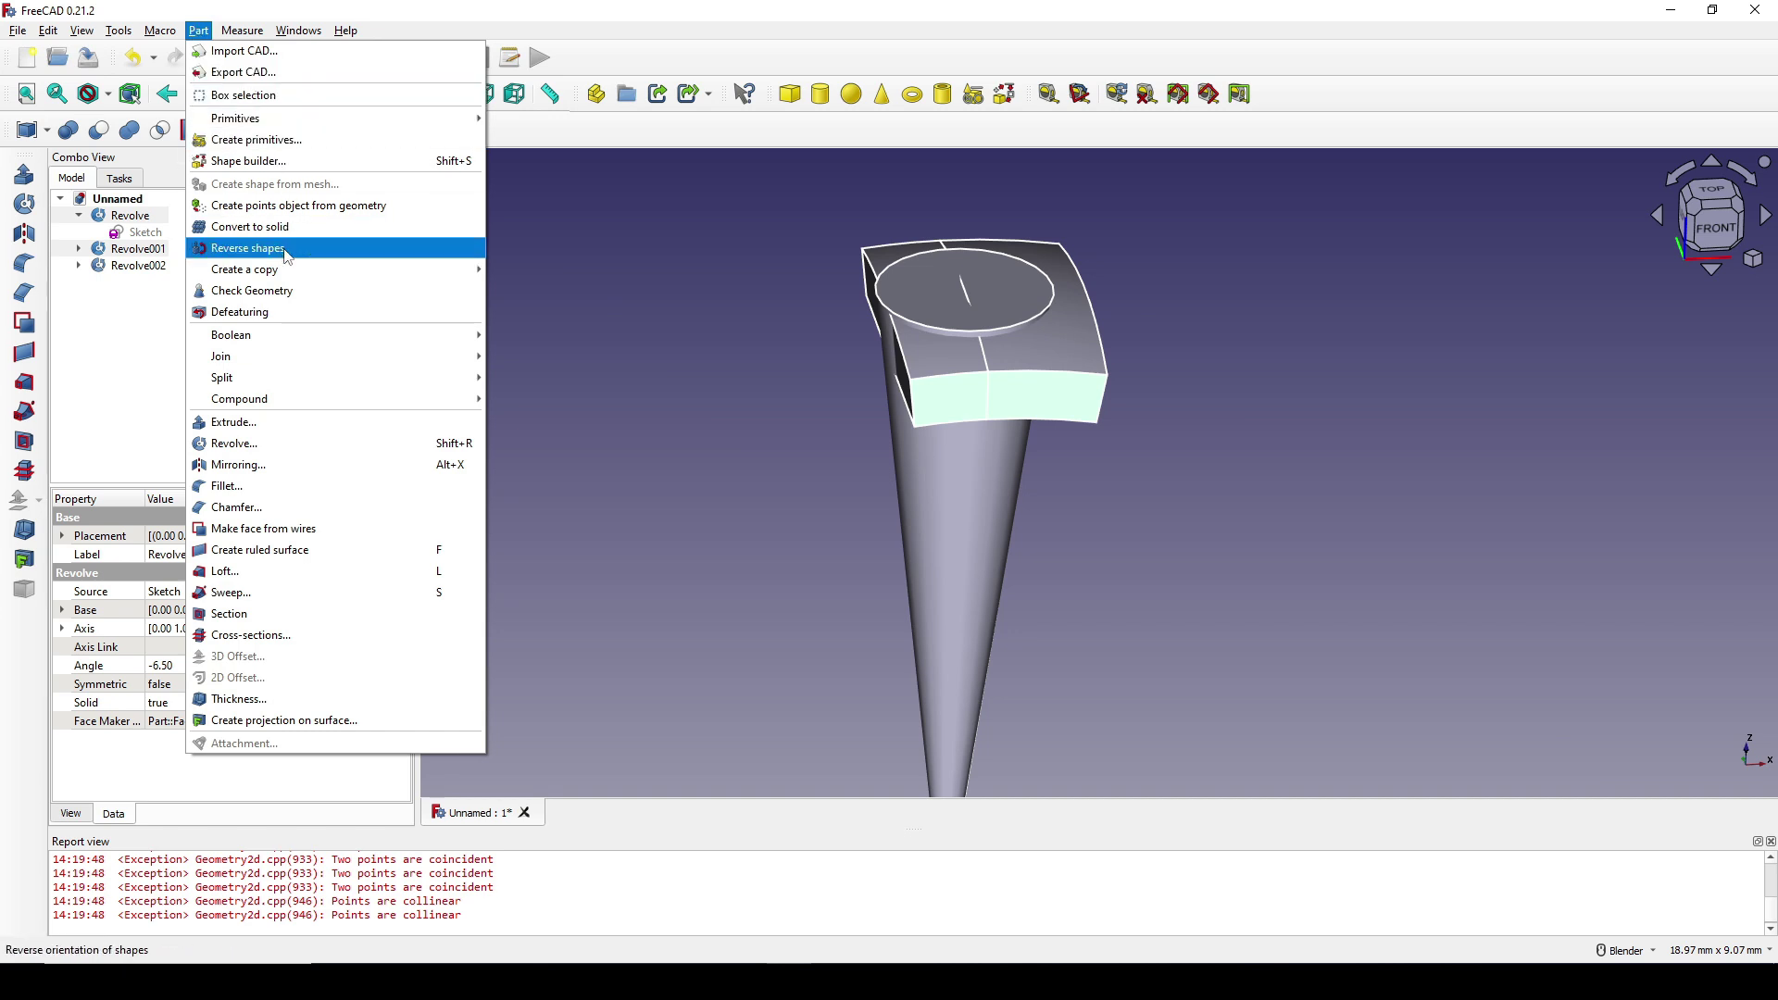
pyautogui.moveTo(396, 404)
pyautogui.click(550, 400)
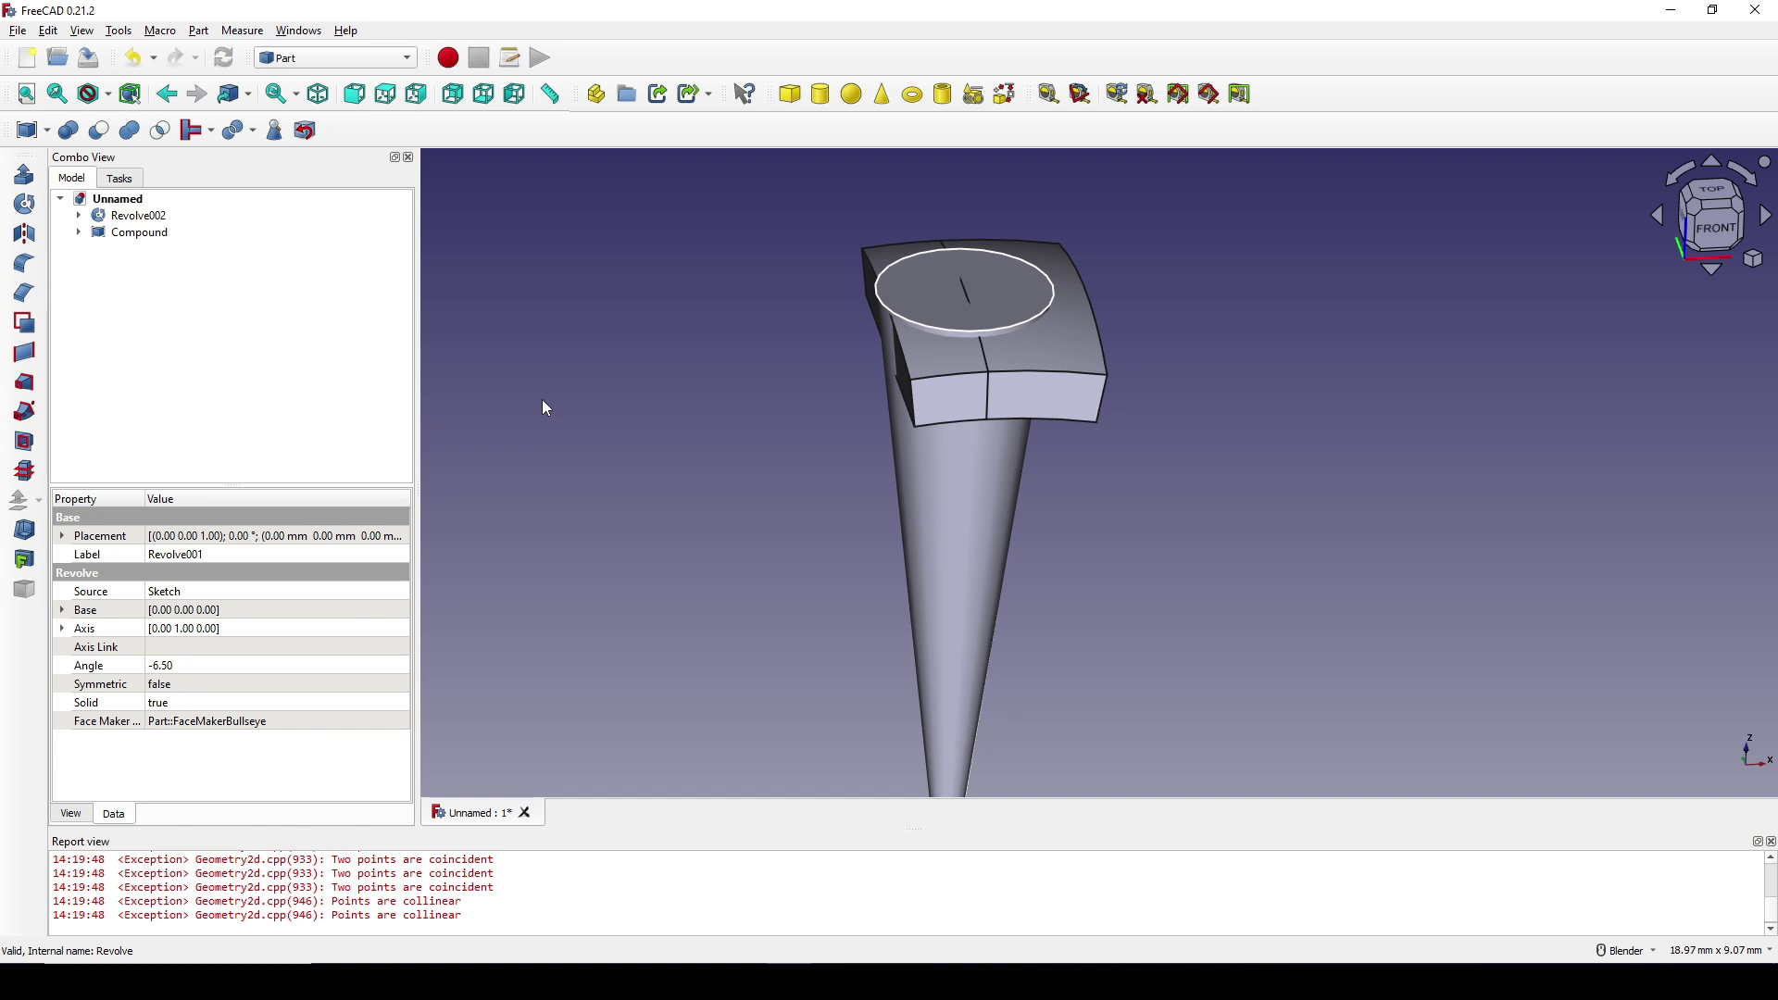
# - Slice the Compound apart with the cone Revolve002, producing an Exploded Slice
pyautogui.click(142, 237)
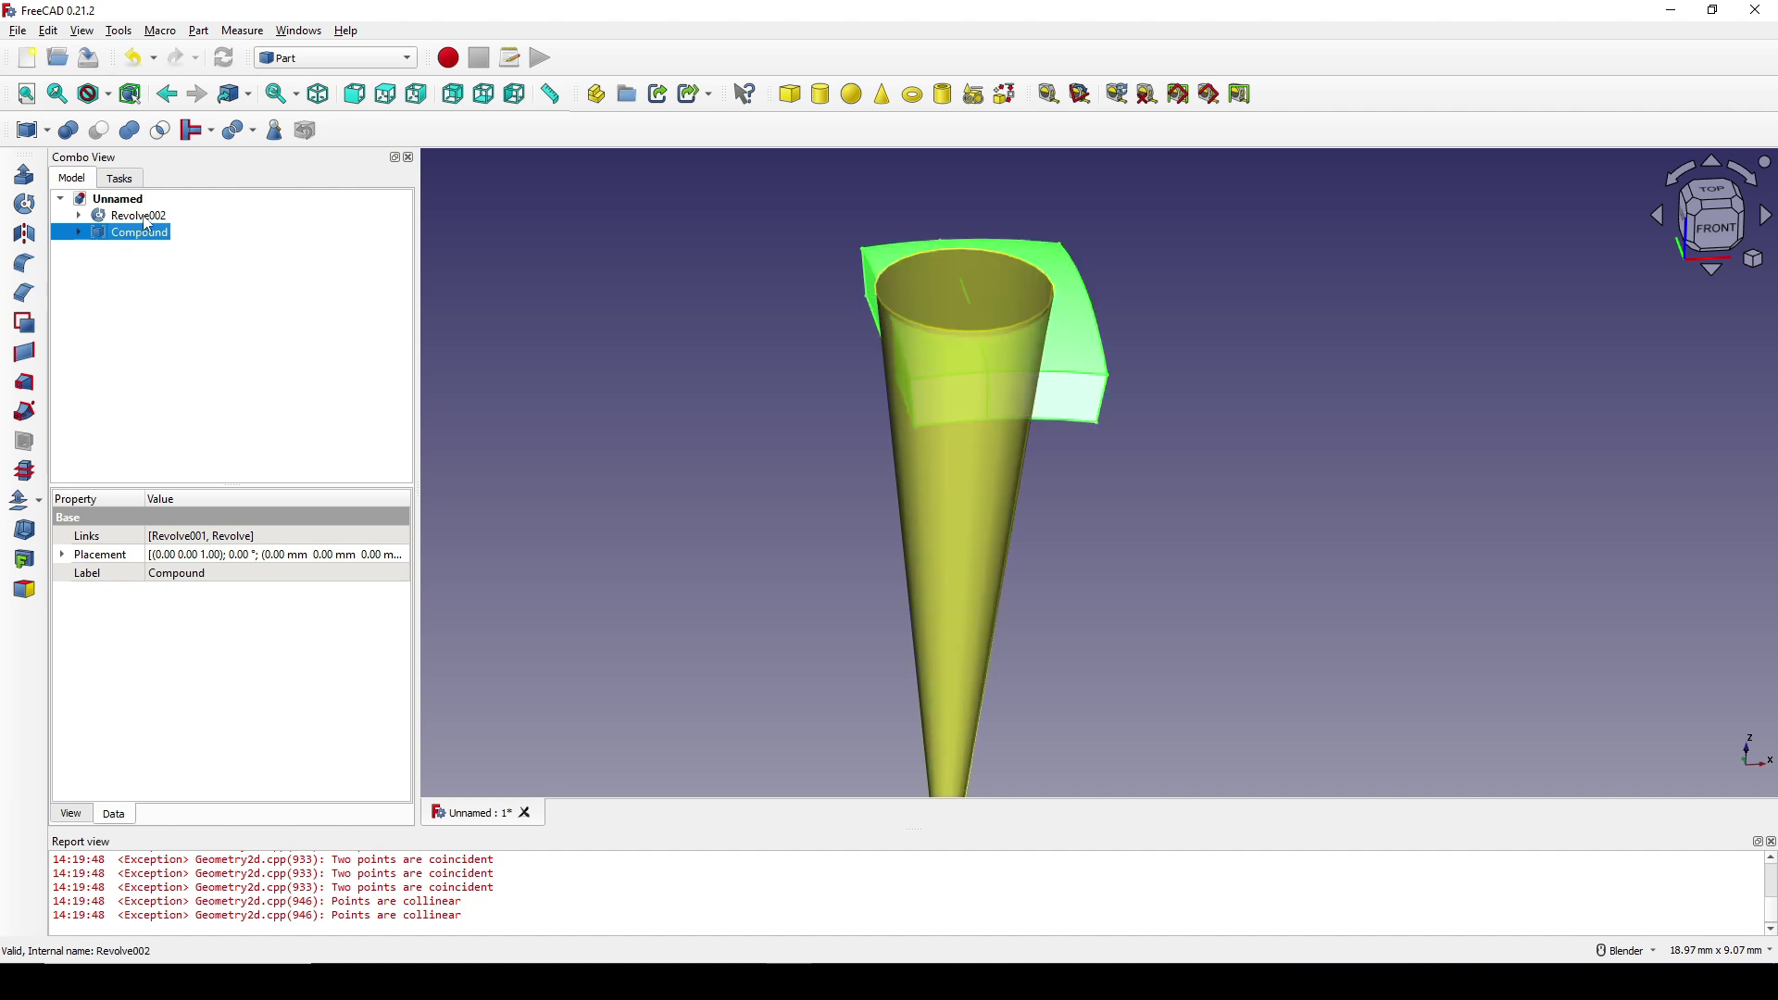
pyautogui.keyDown('ctrl'); pyautogui.click(149, 222); pyautogui.keyUp('ctrl')
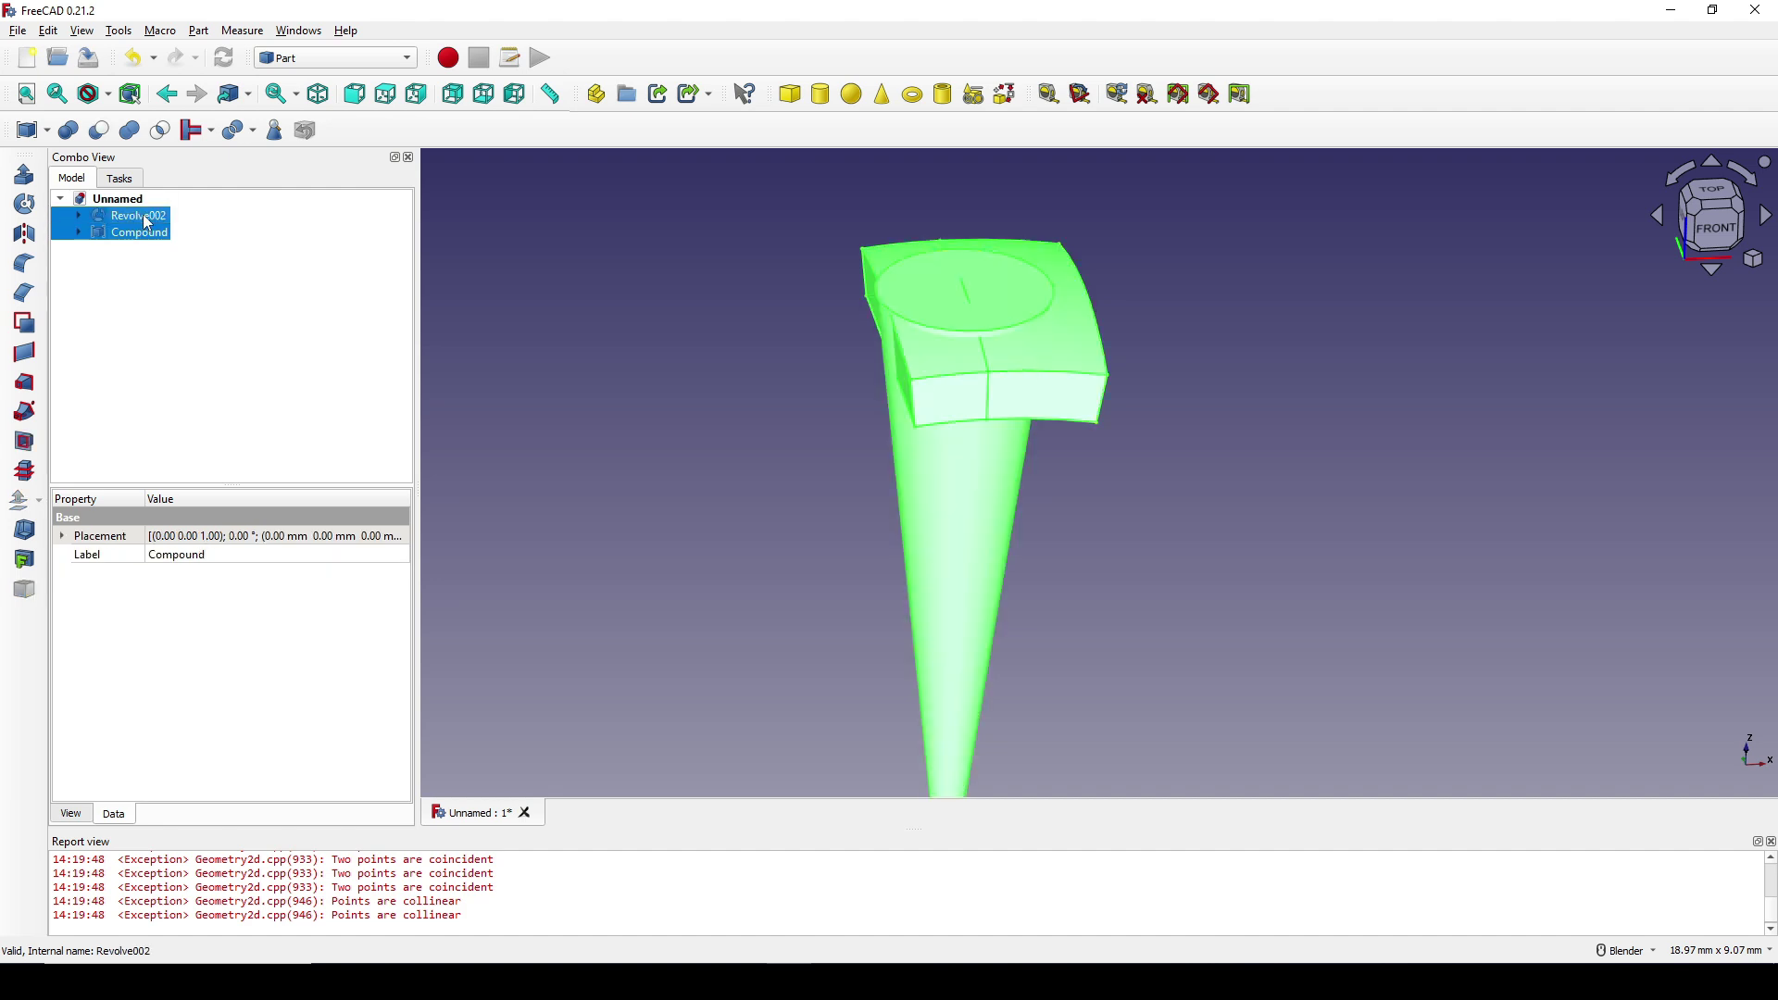
pyautogui.click(199, 30)
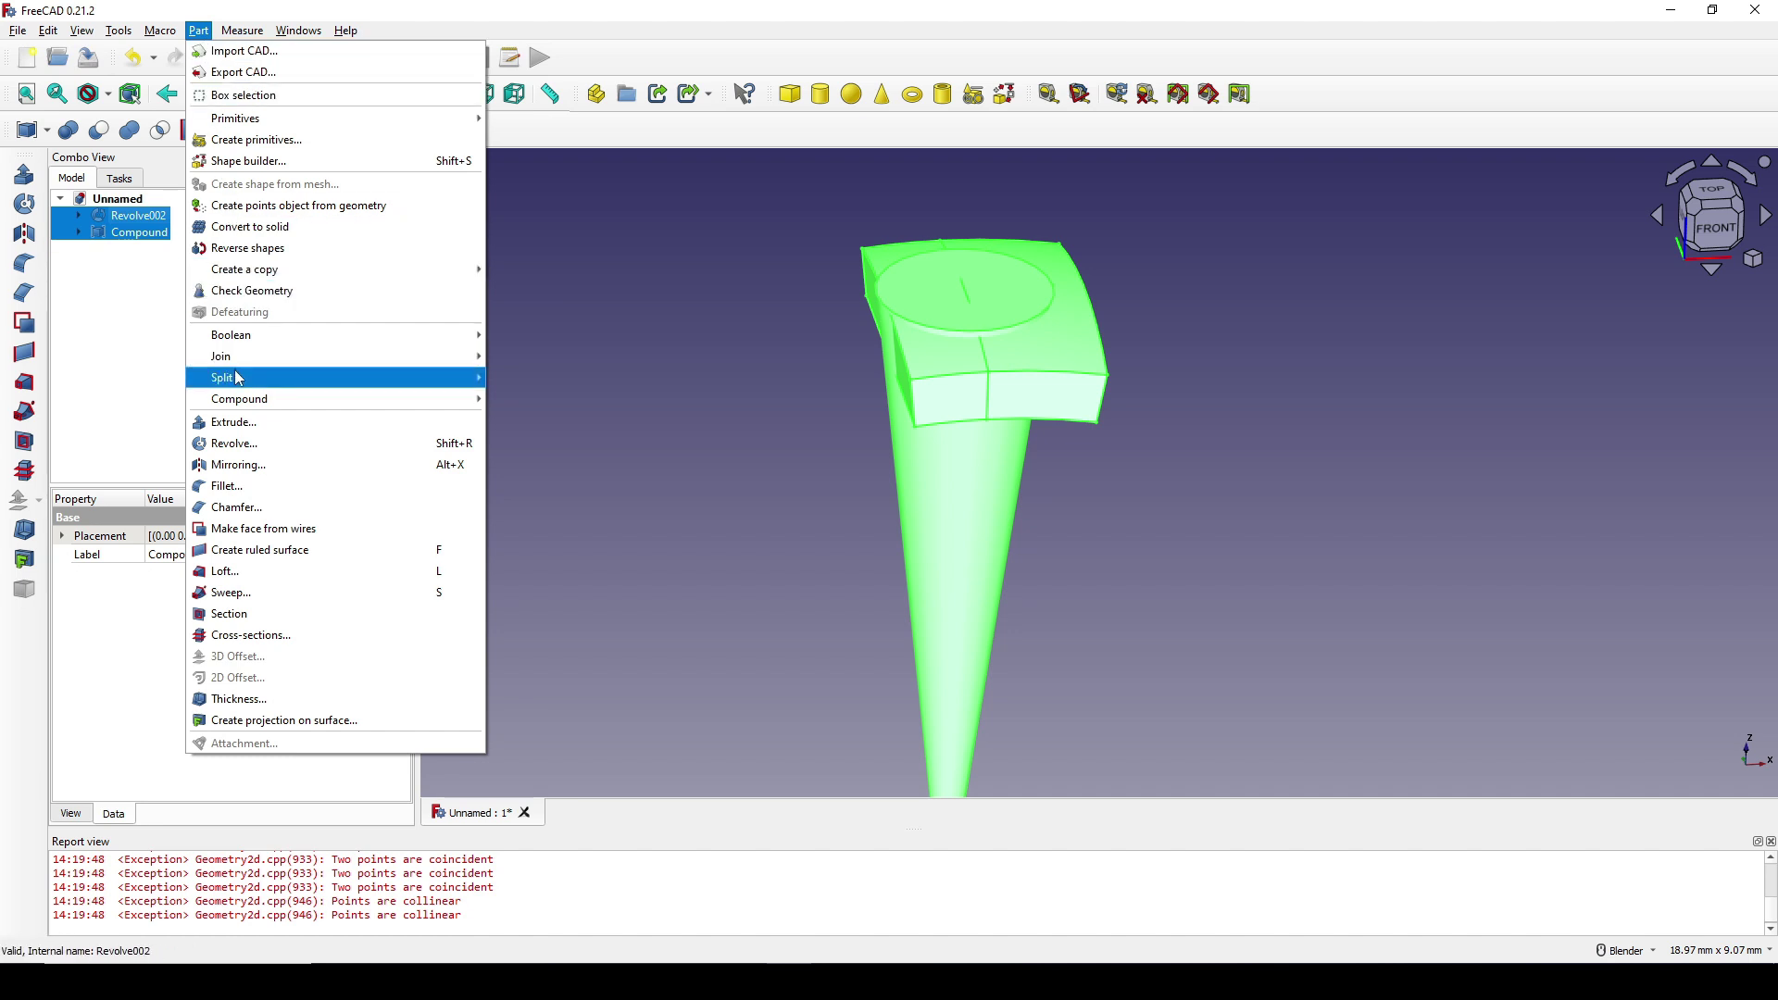
pyautogui.moveTo(407, 377)
pyautogui.click(561, 400)
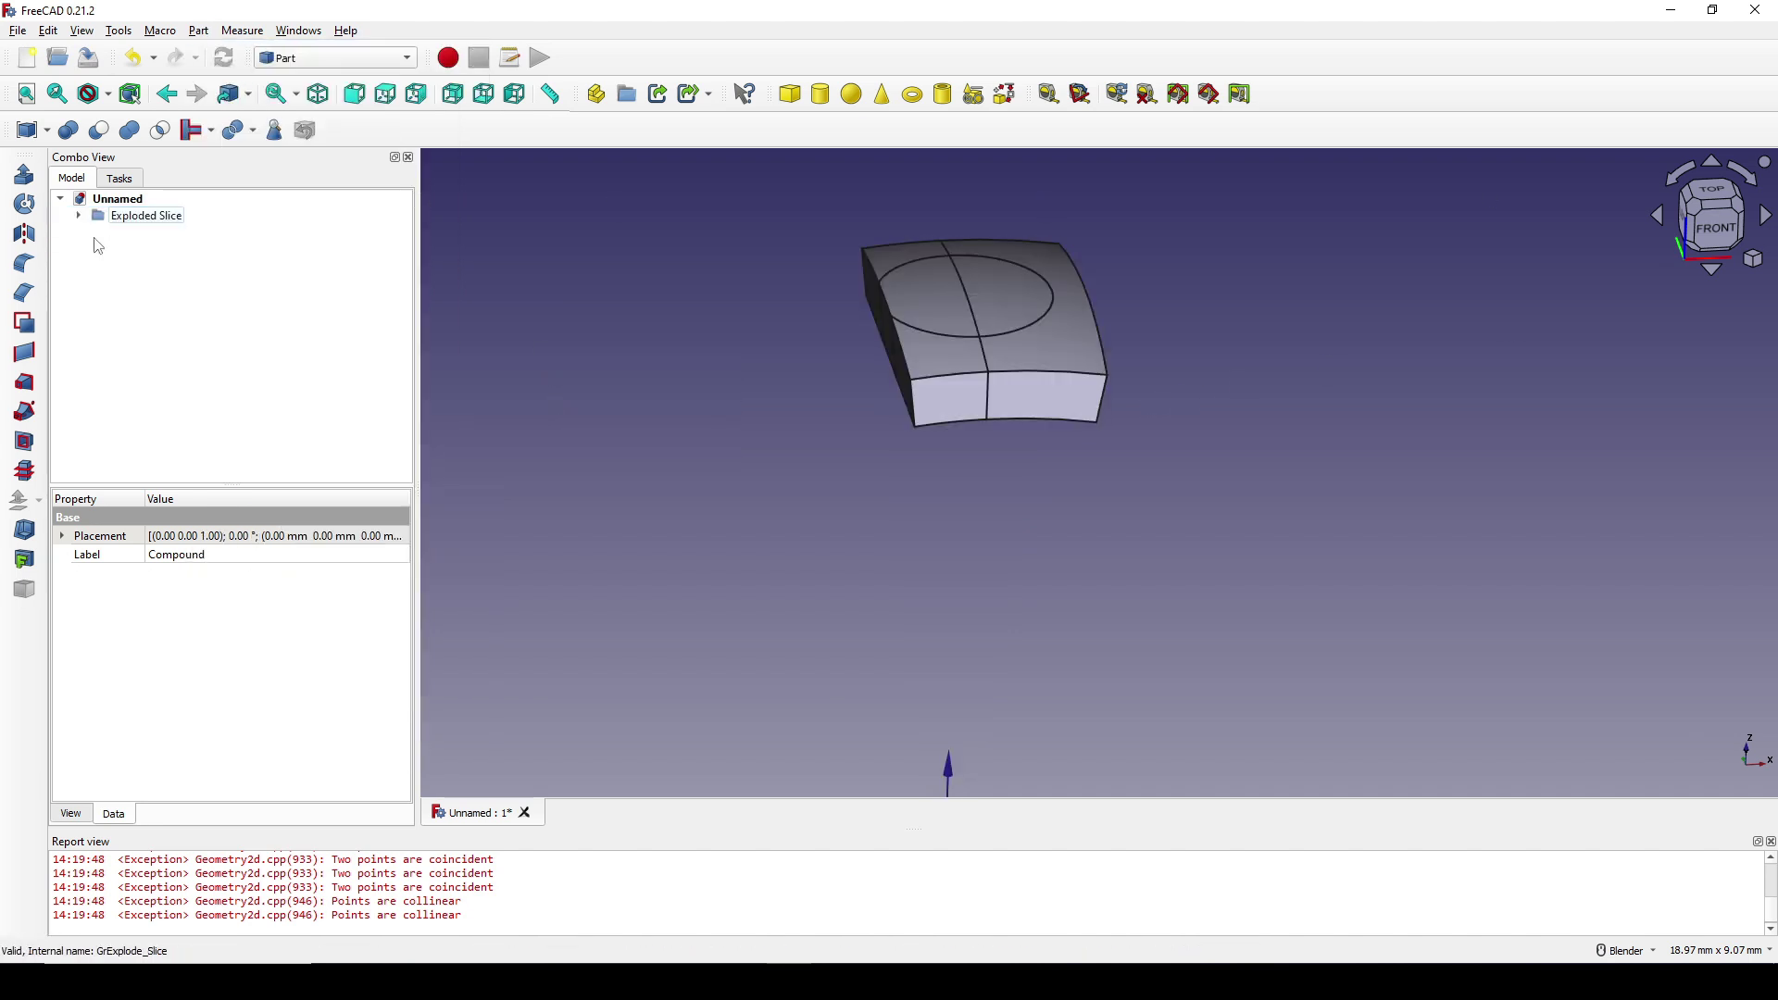
# - Expand Exploded Slice down to its Compound to reveal the individual revolve pieces
pyautogui.click(79, 217)
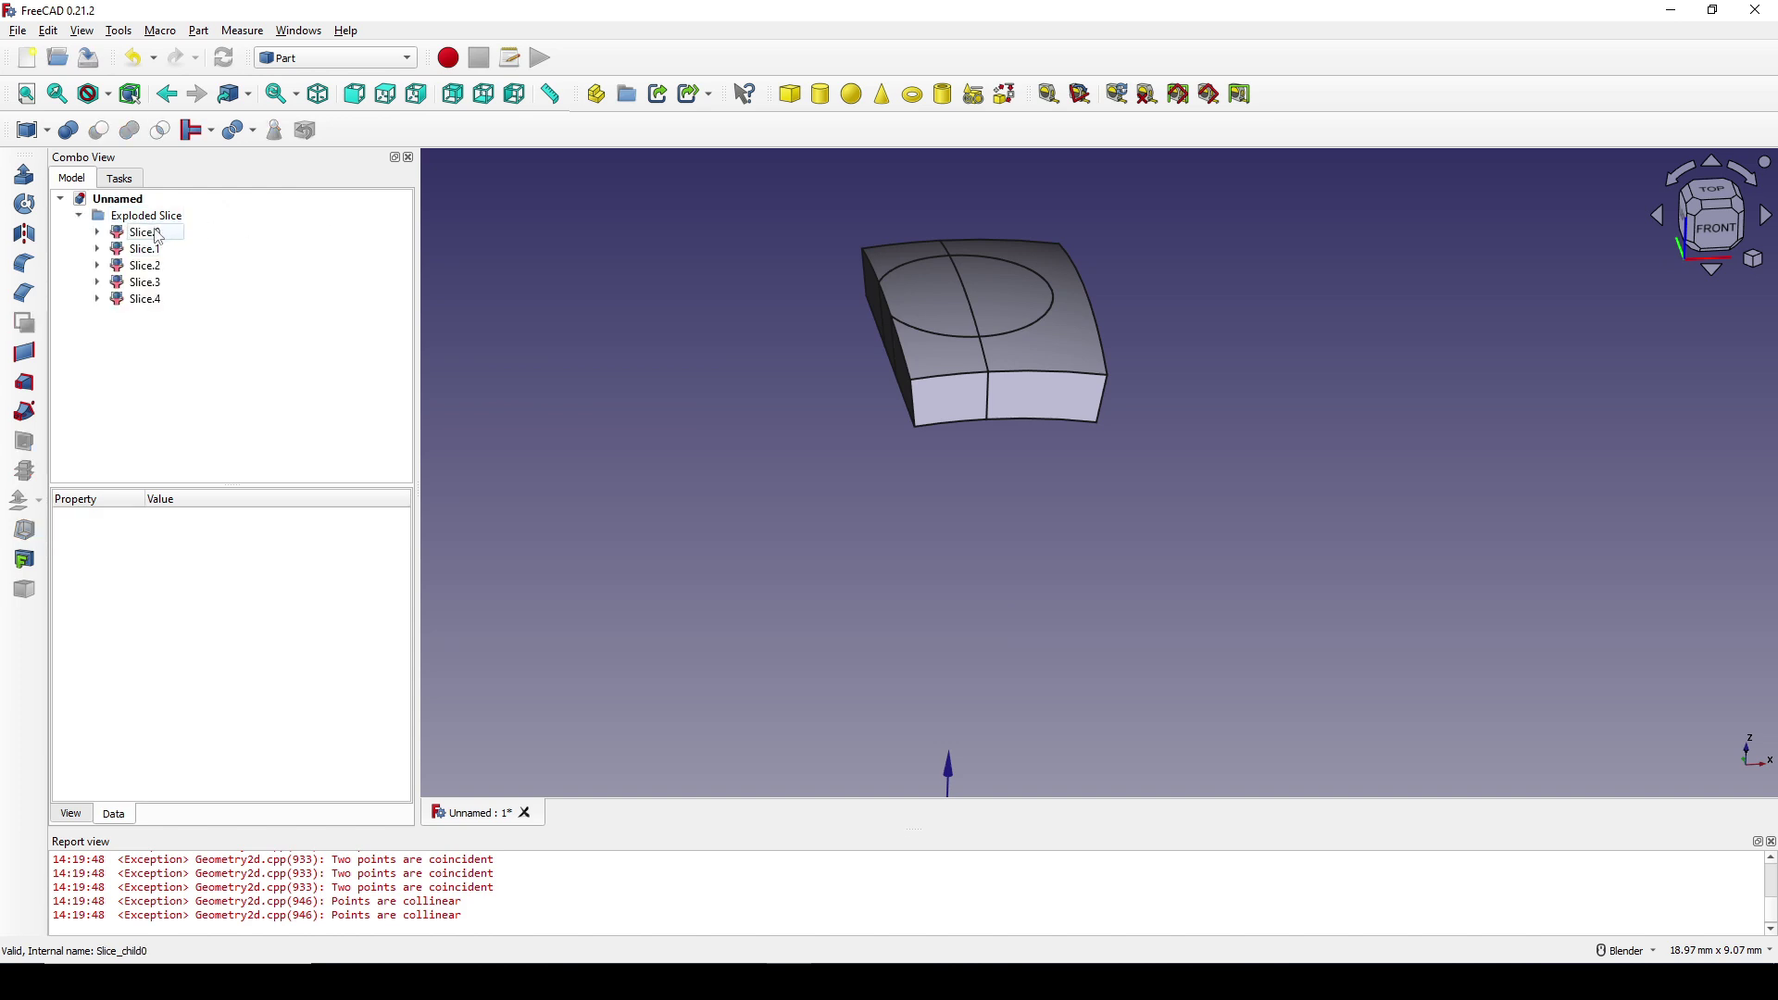
pyautogui.click(157, 301)
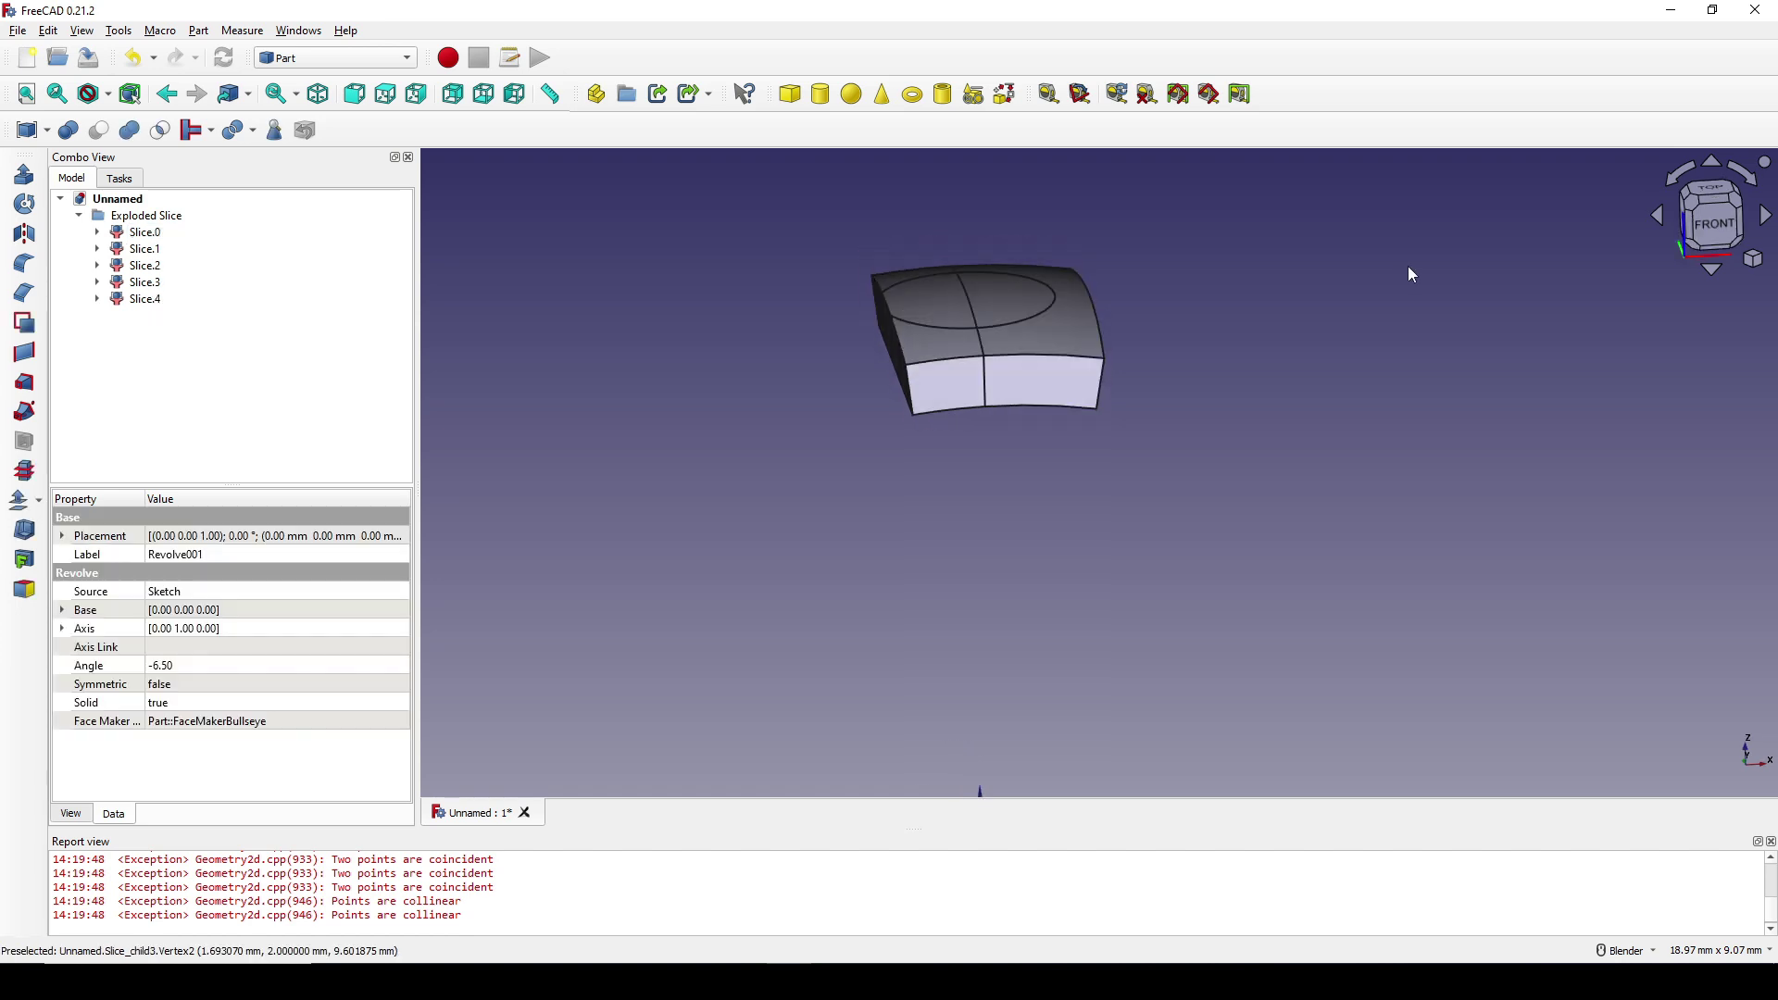
pyautogui.click(98, 232)
pyautogui.click(116, 249)
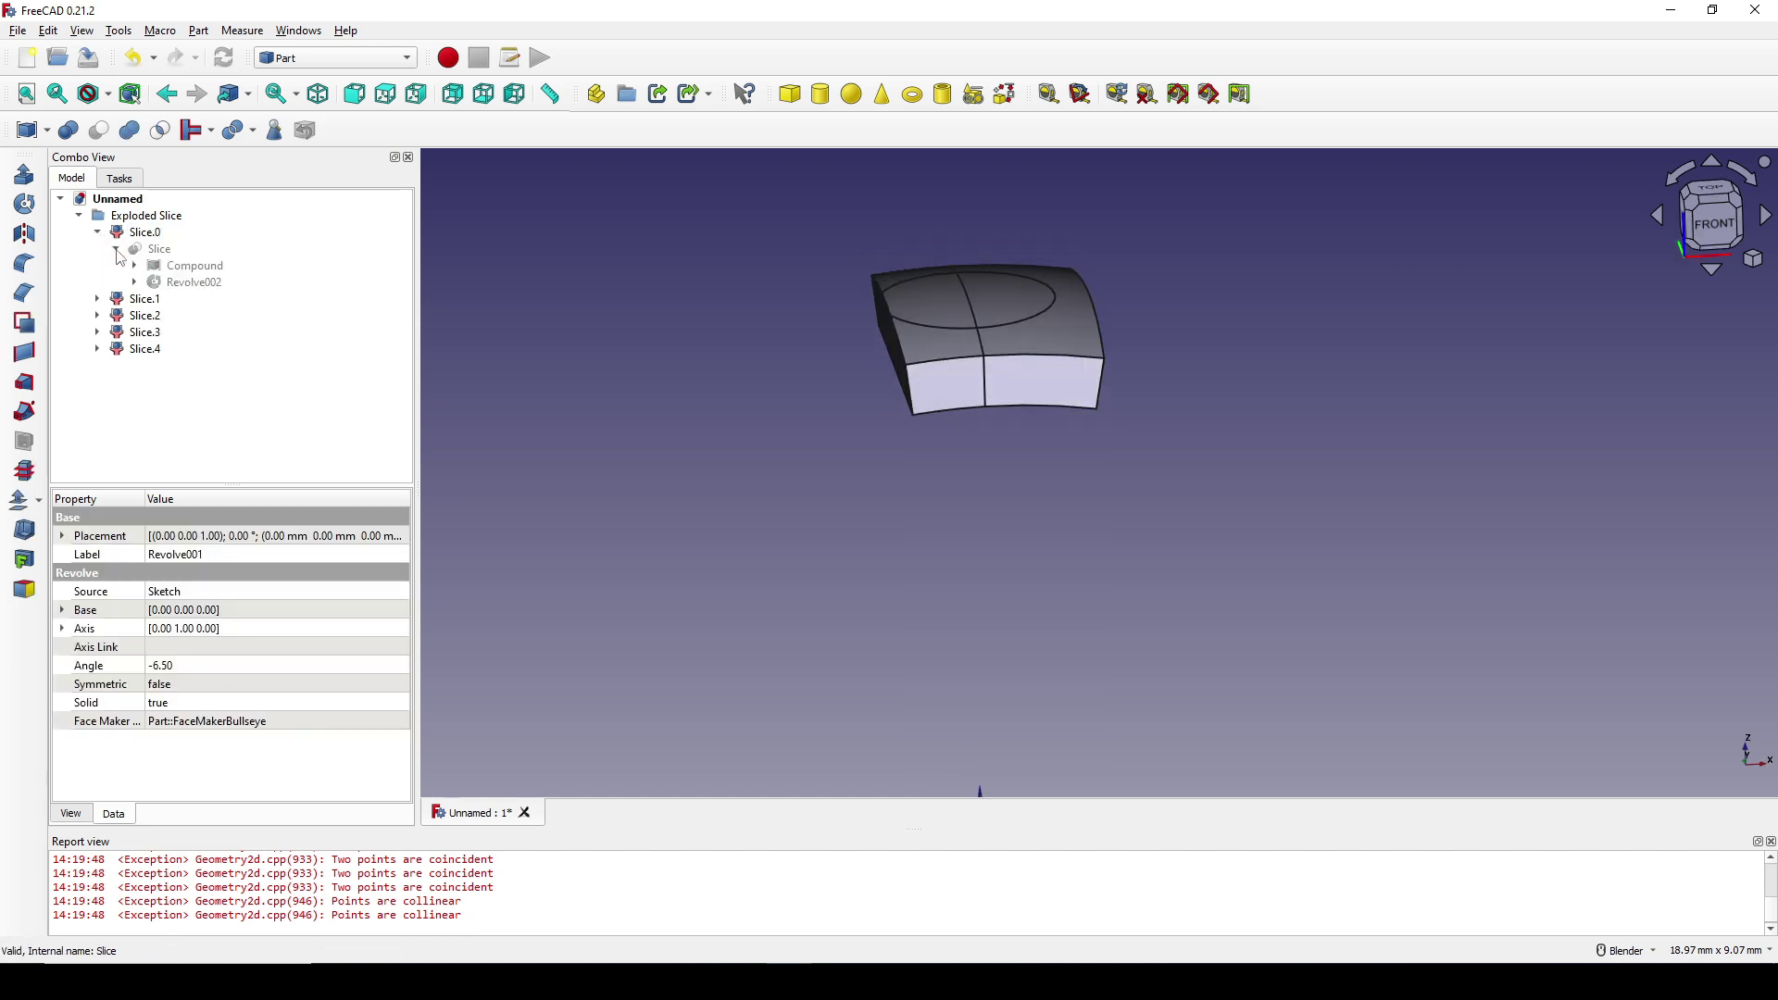
pyautogui.click(134, 266)
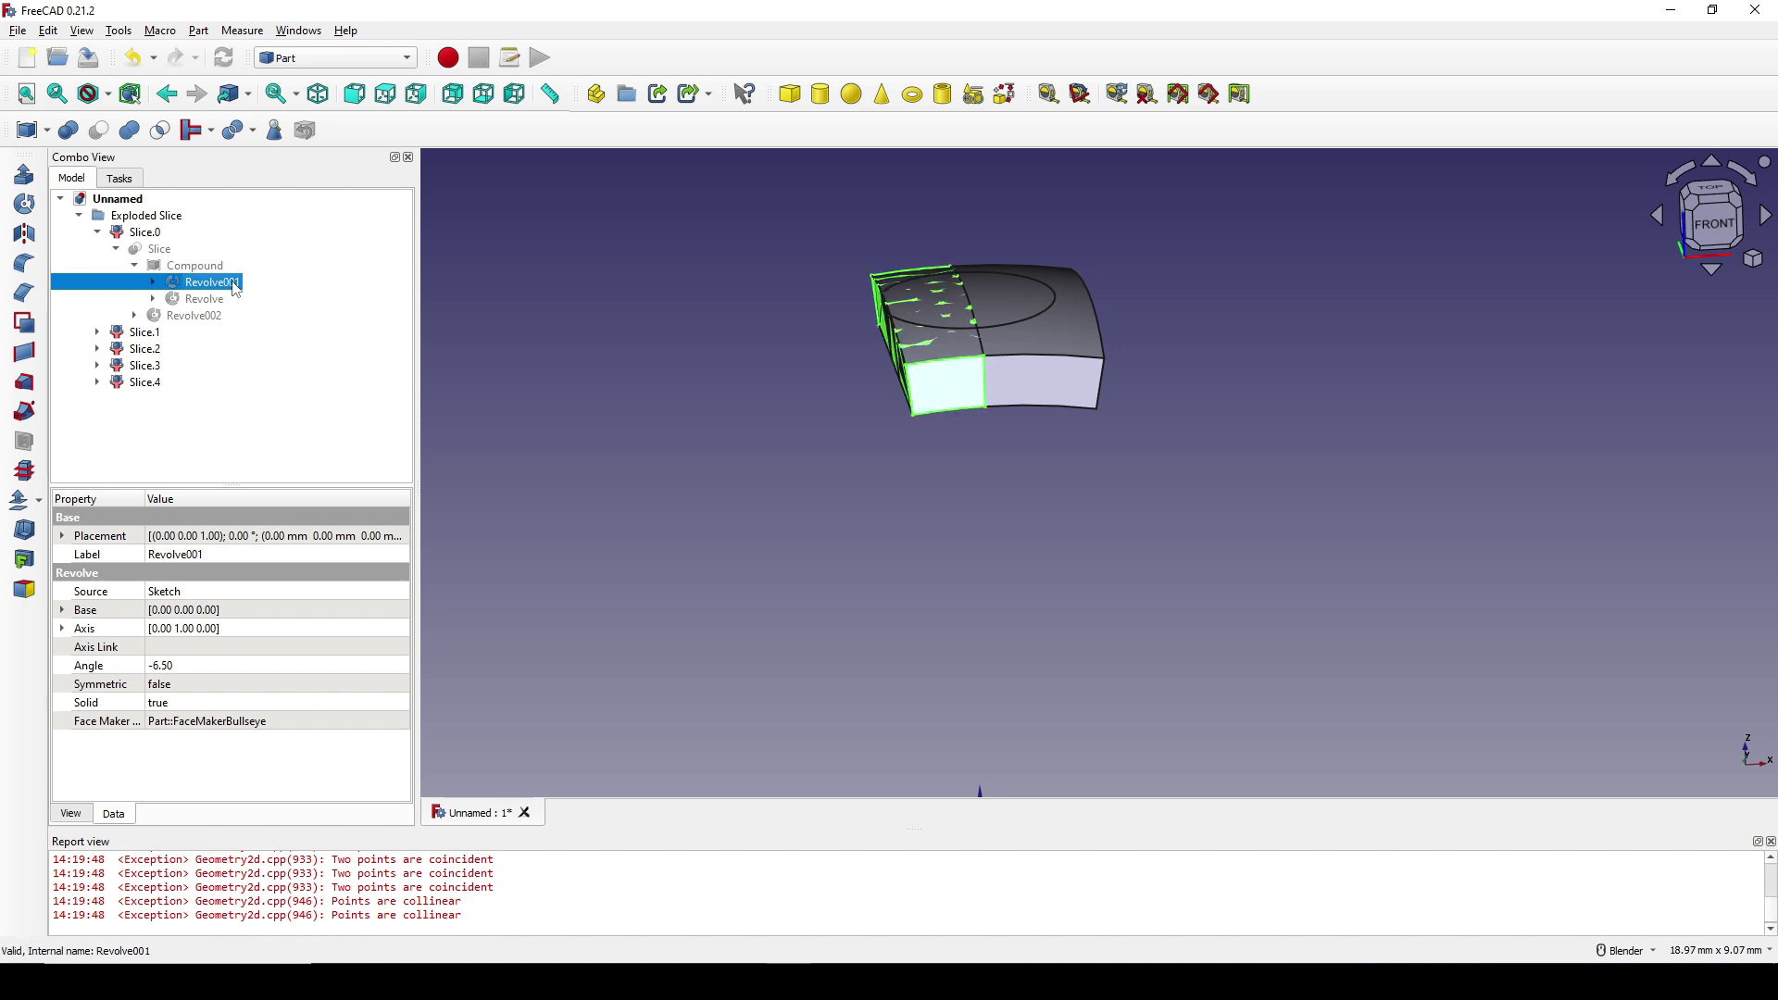
# - Fuse Revolve001 with the half-circle Slice.4 piece into a single Fusion
pyautogui.moveTo(1010, 278); pyautogui.dragTo(1016, 365, button='middle')
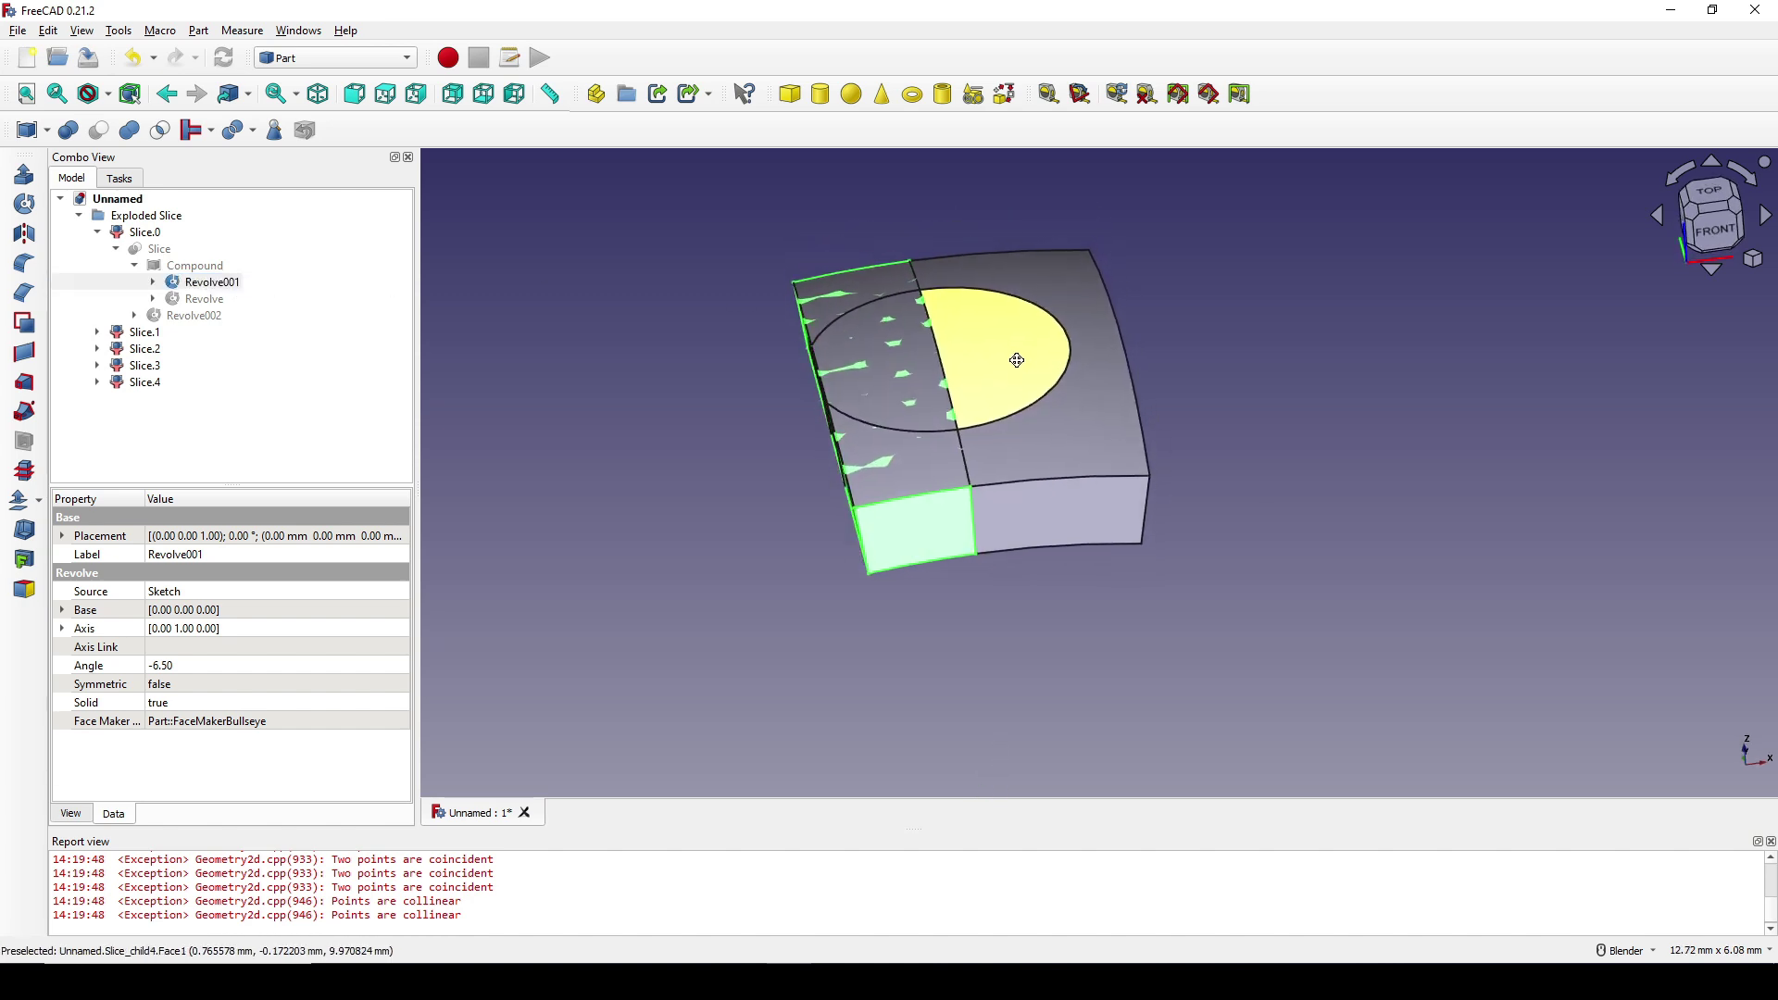
pyautogui.click(525, 385)
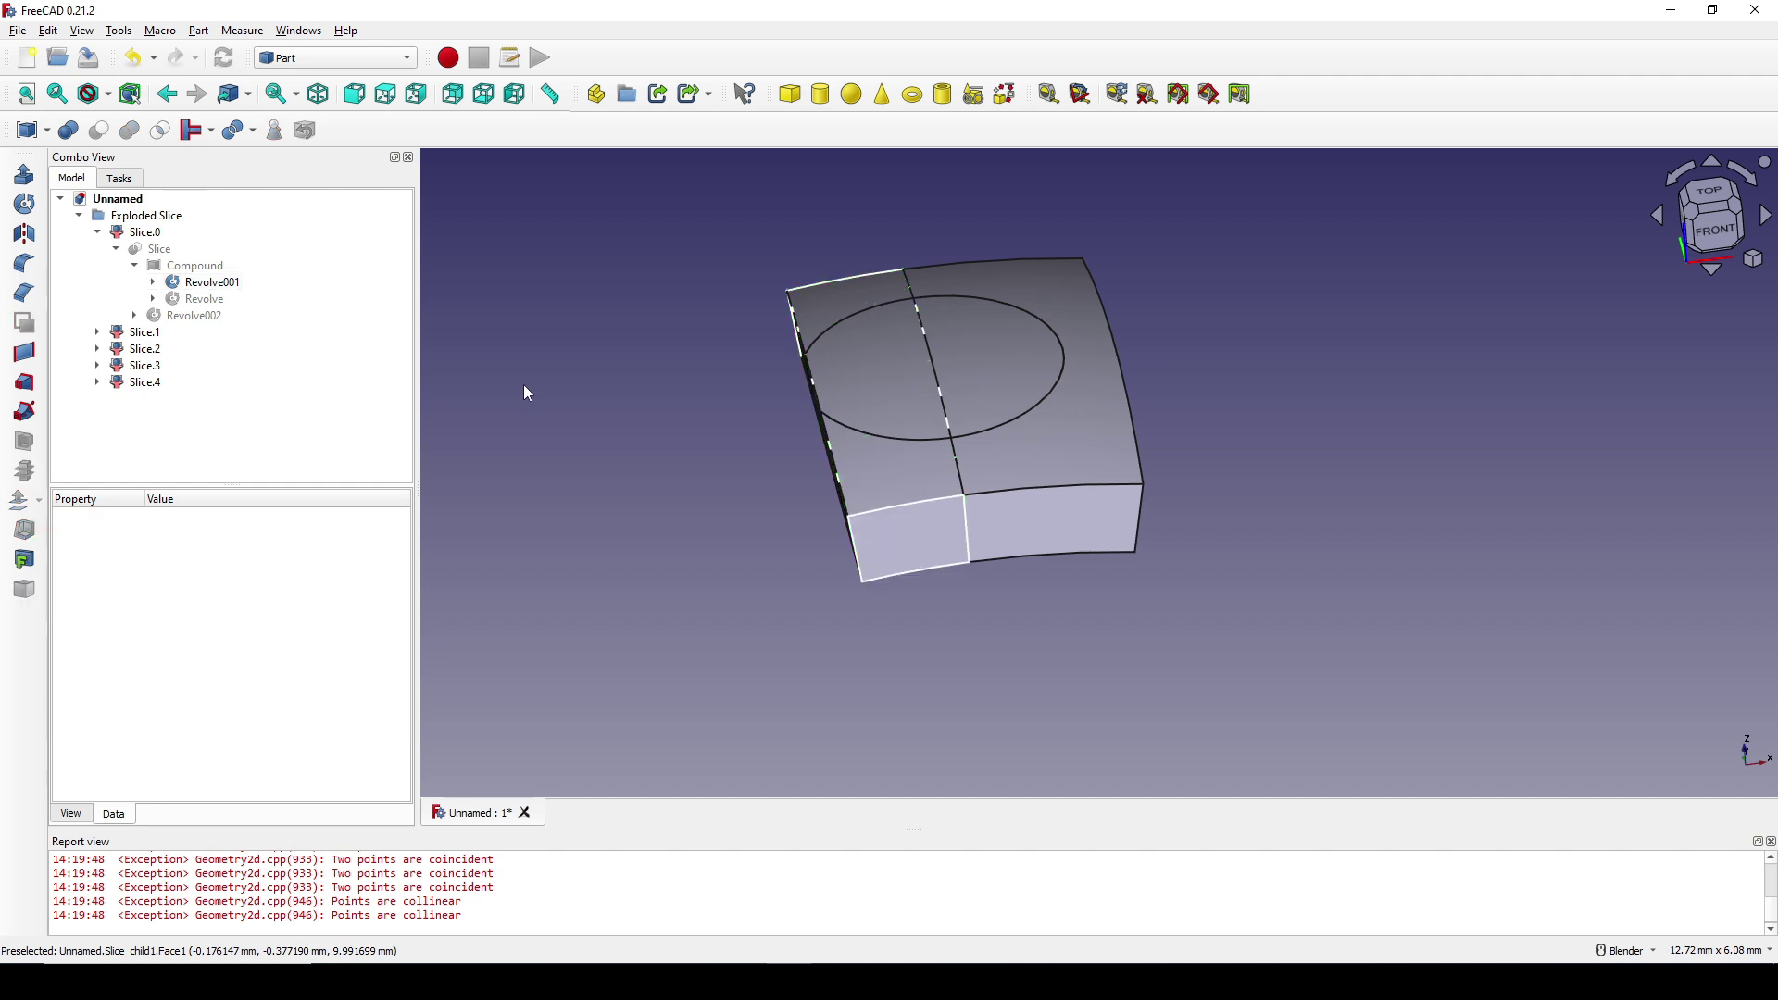
pyautogui.click(228, 290)
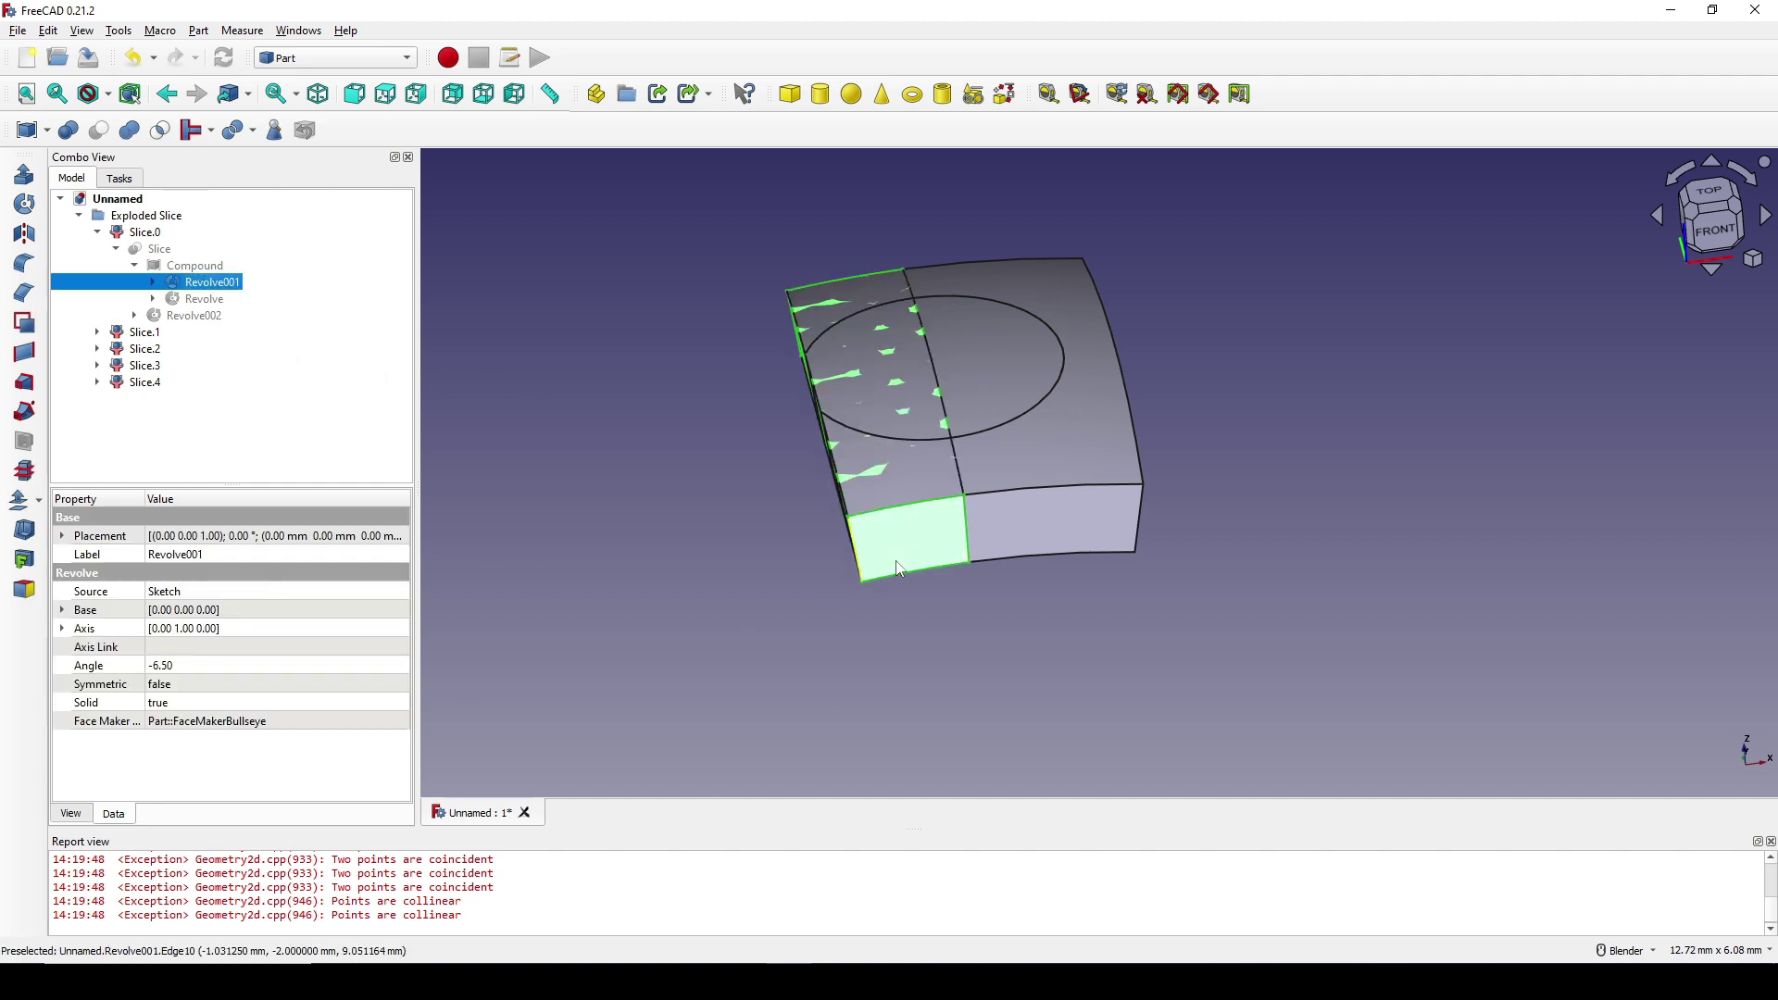
pyautogui.click(1009, 371)
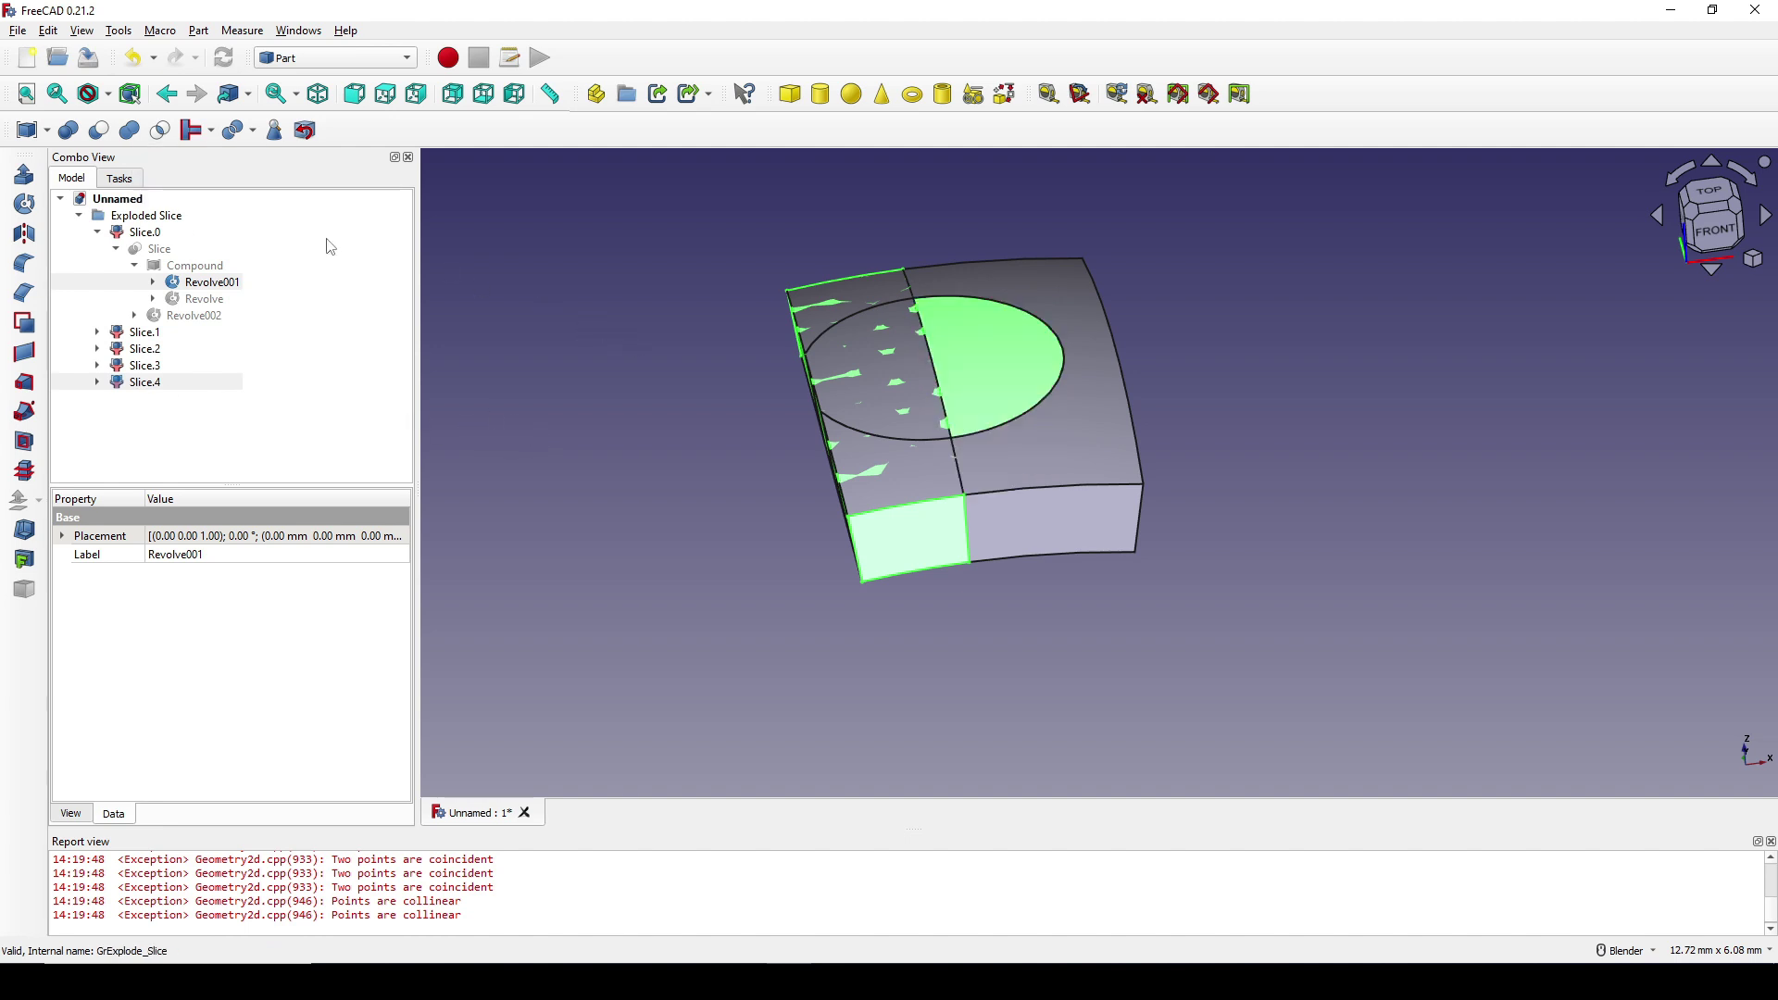
pyautogui.click(130, 137)
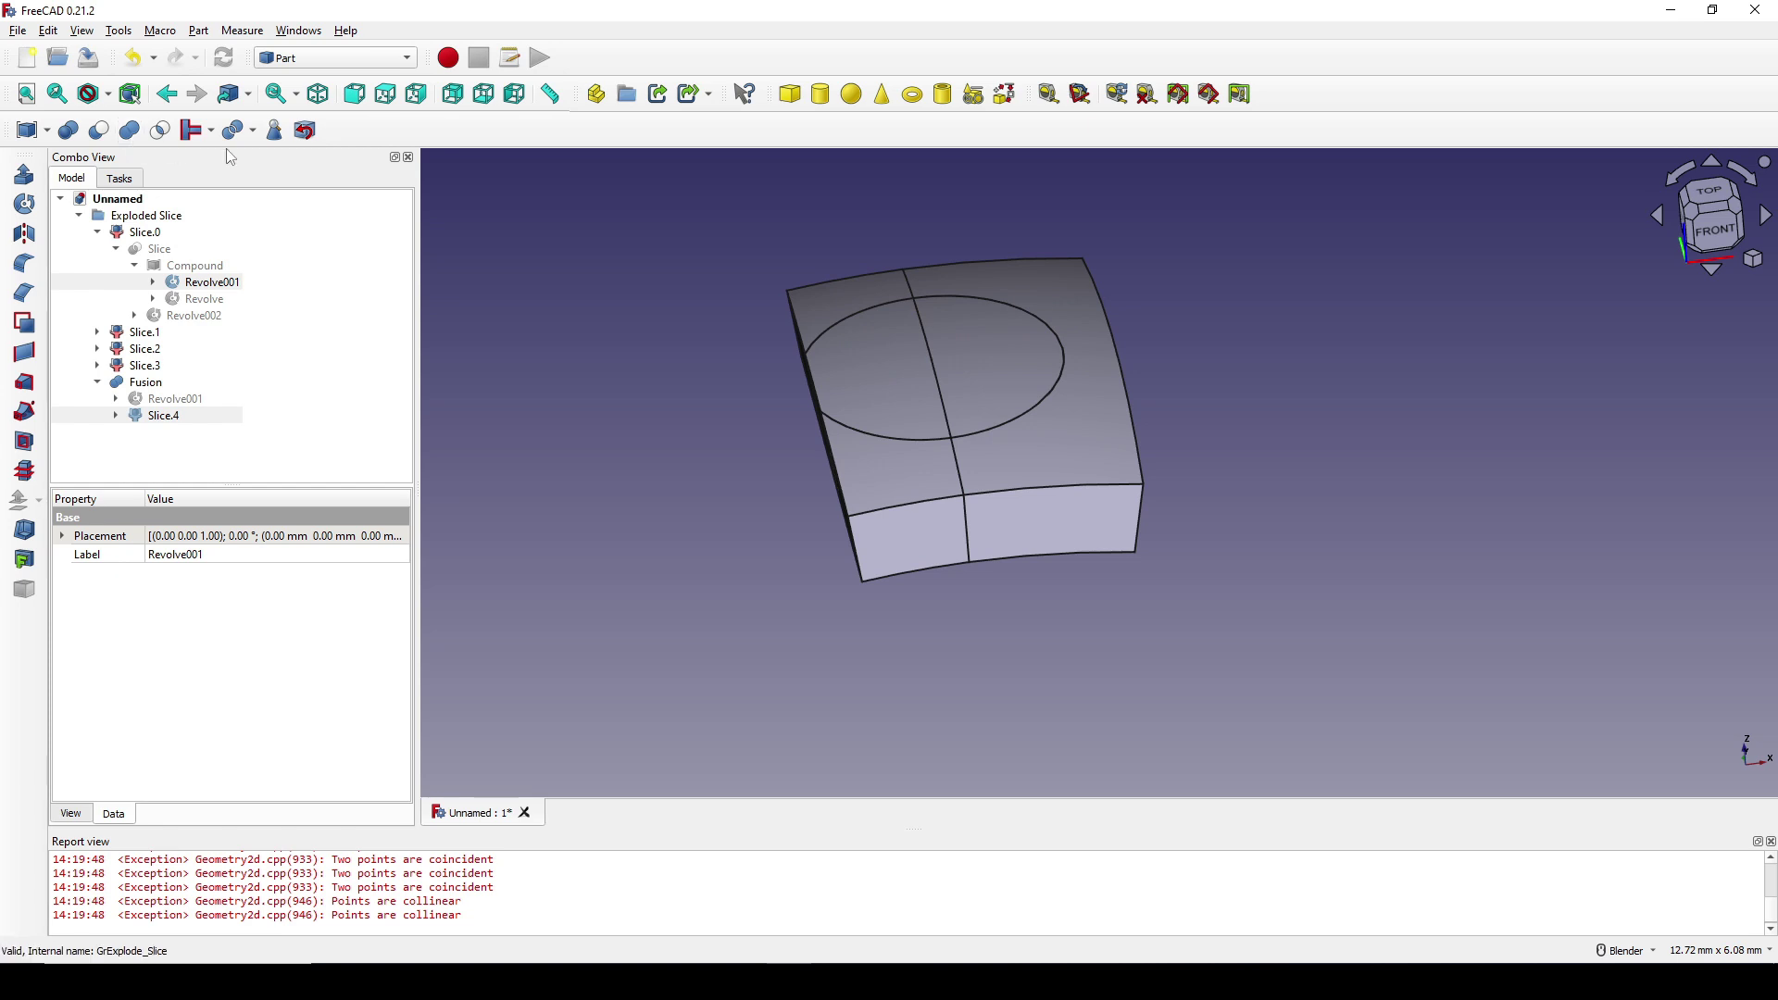
pyautogui.click(143, 385)
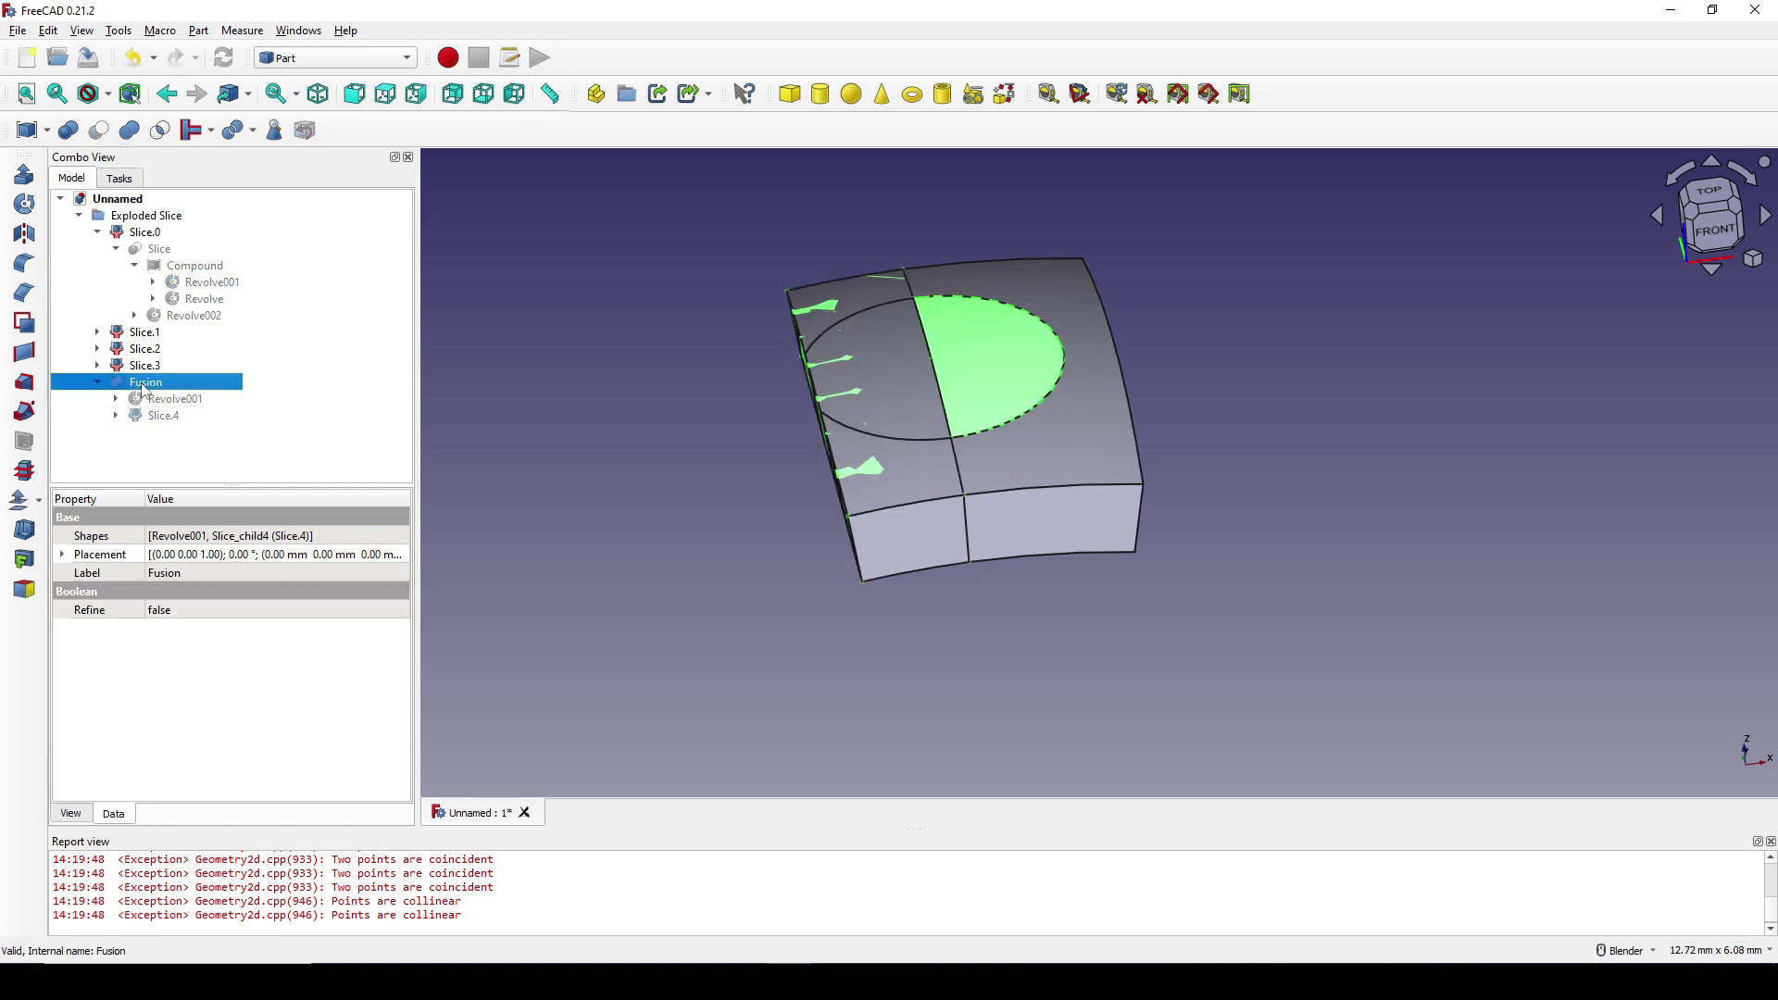
# - Rename the Fusion to 1 and the Slice.3 piece to 2
pyautogui.rightClick(141, 389)
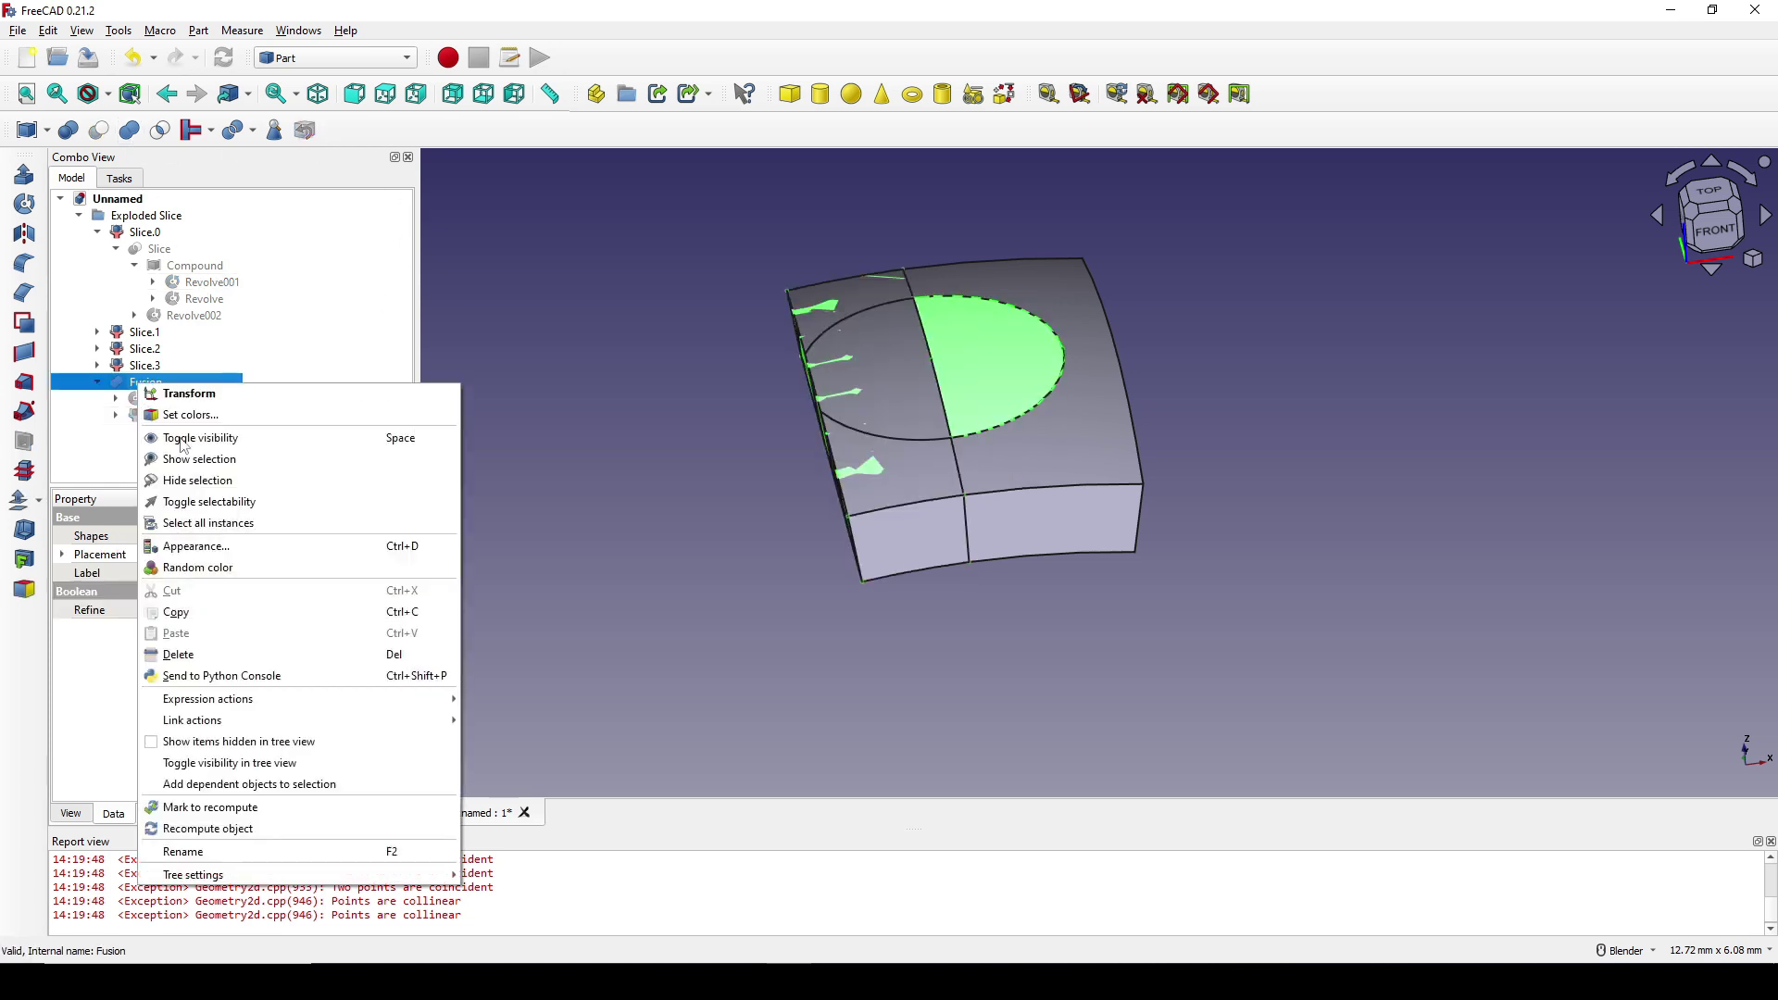
pyautogui.click(241, 845)
pyautogui.write('1')
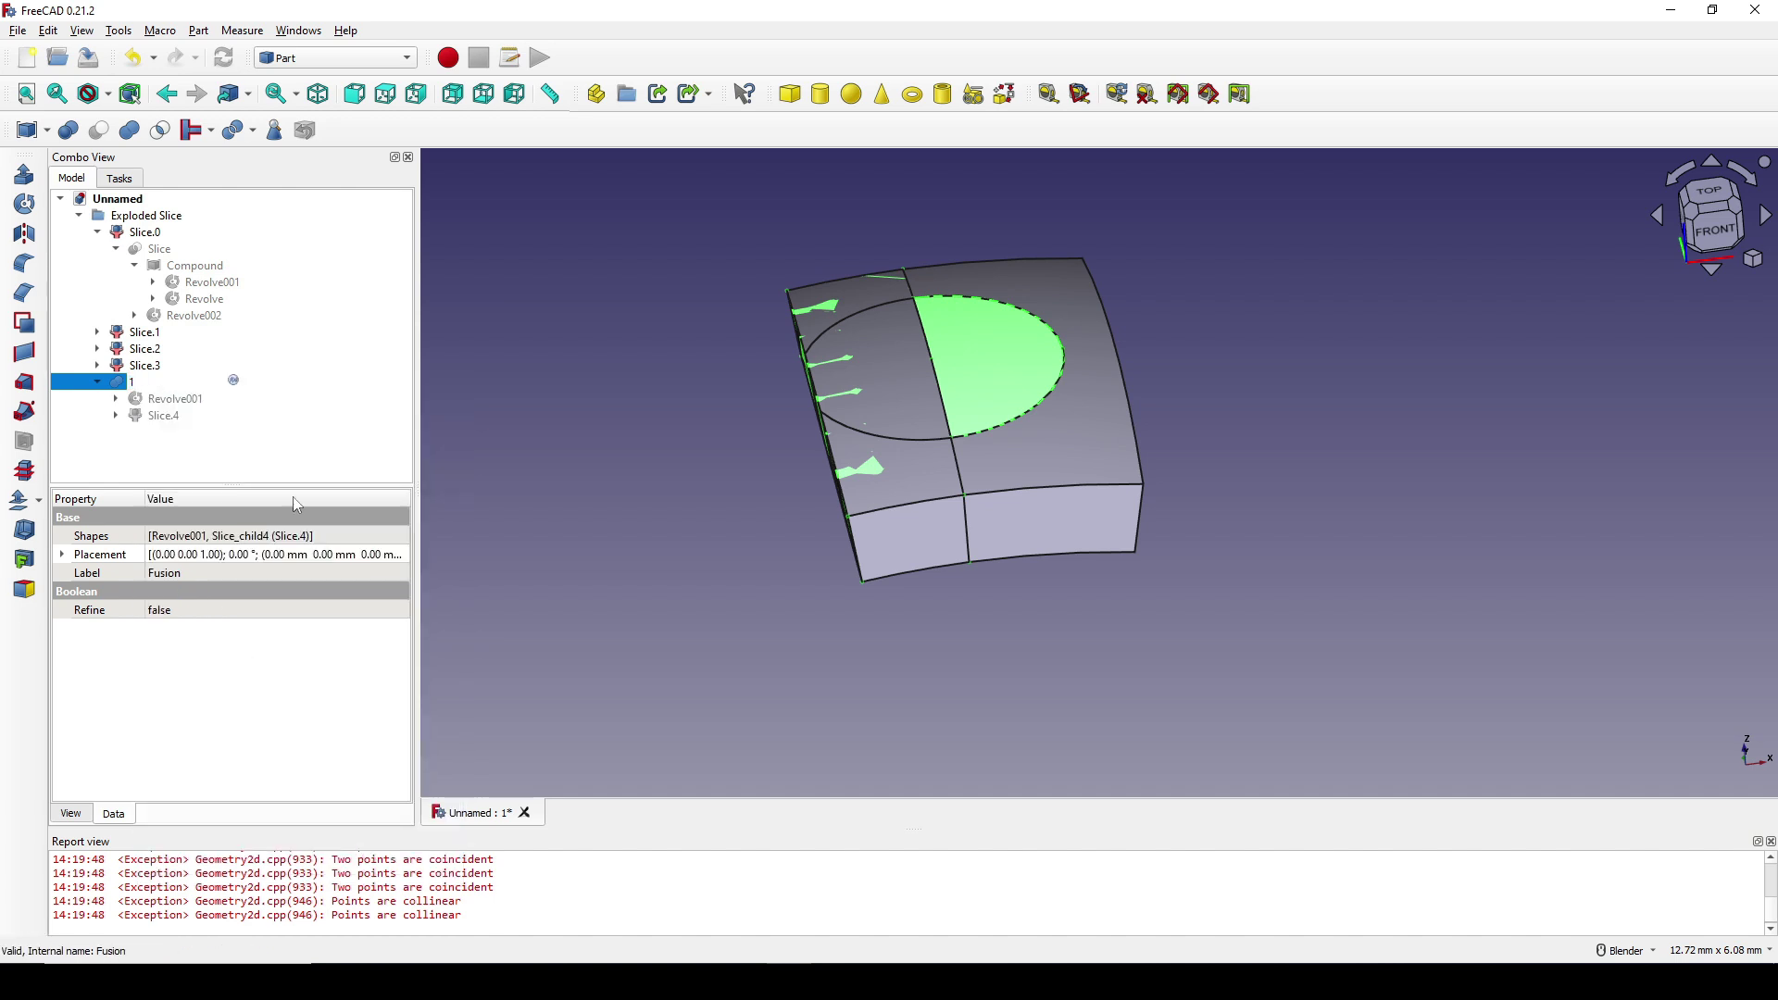
pyautogui.click(268, 466)
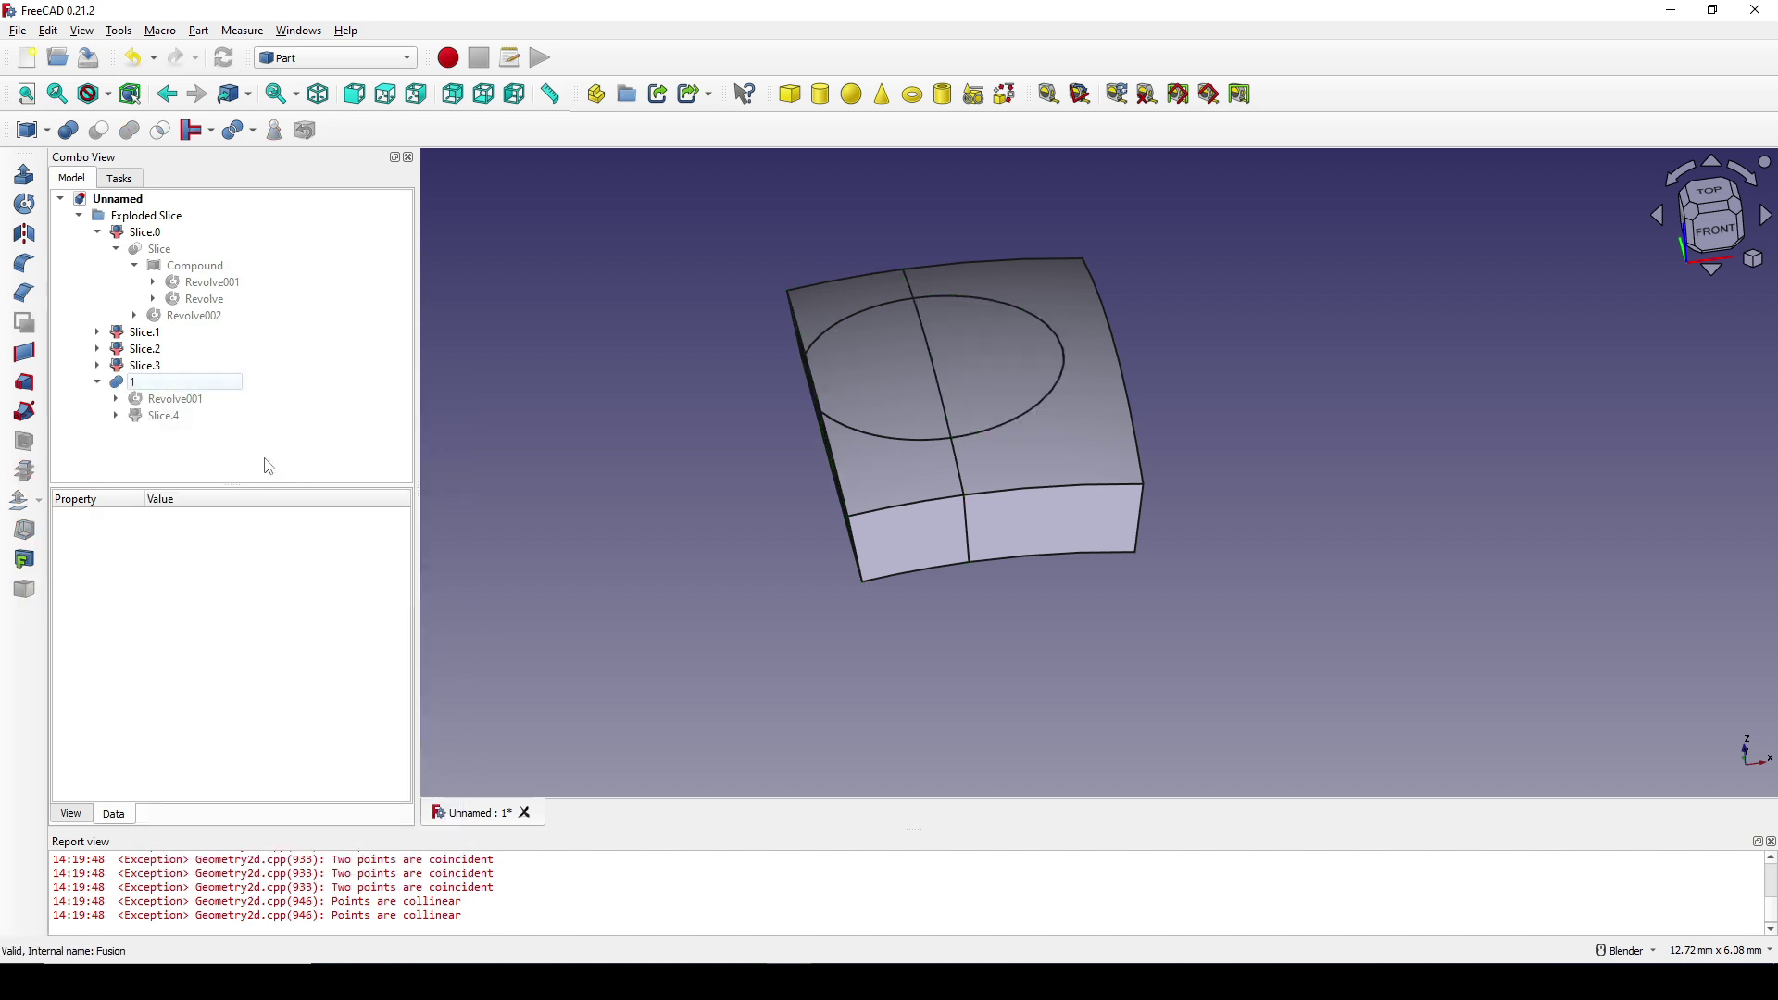
pyautogui.click(1091, 426)
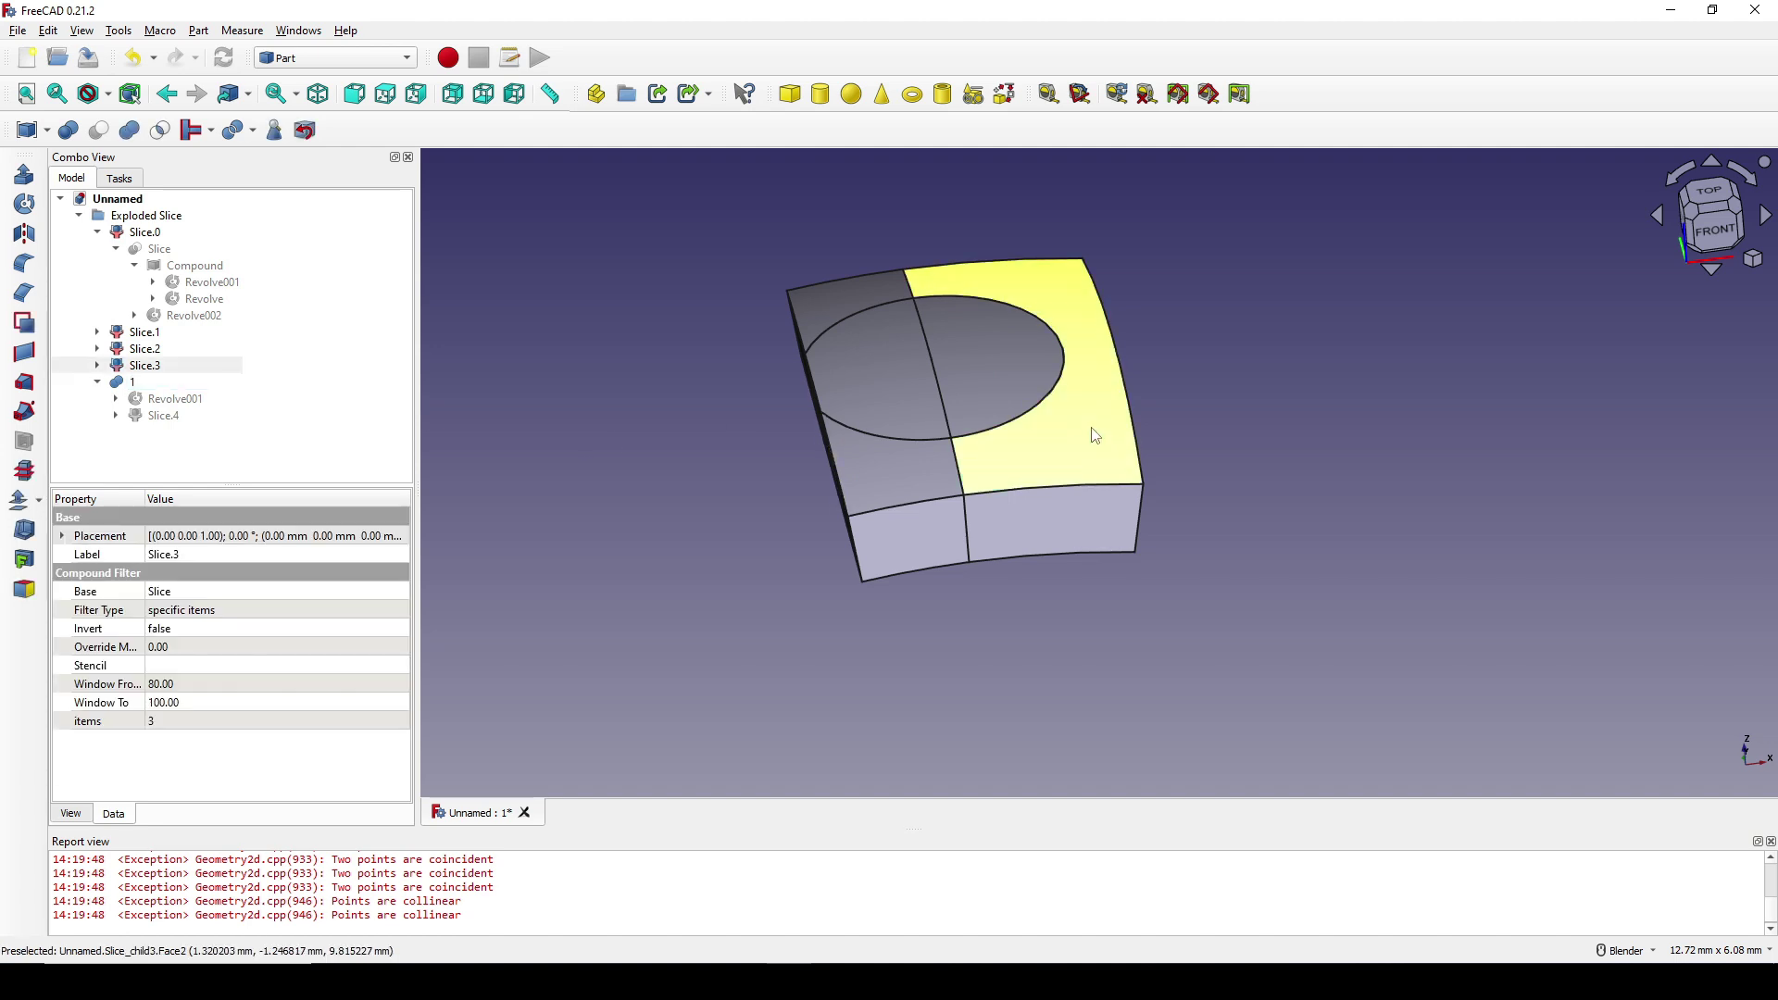
pyautogui.rightClick(167, 370)
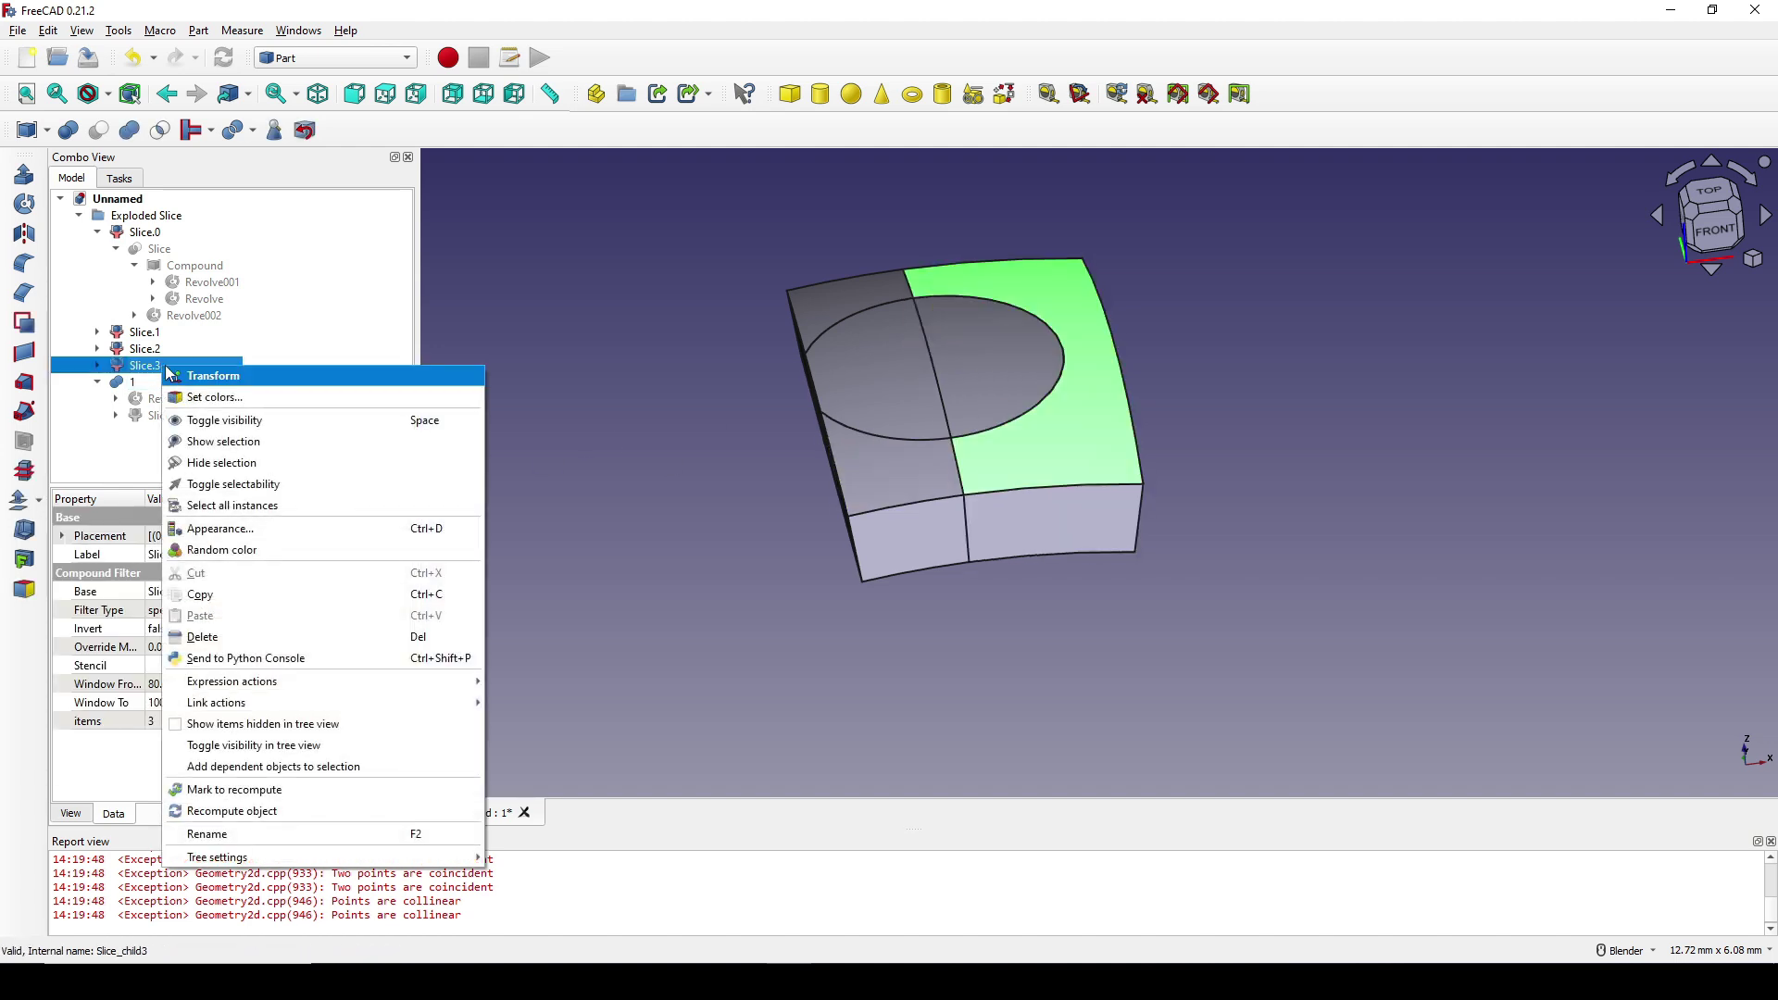
pyautogui.click(246, 833)
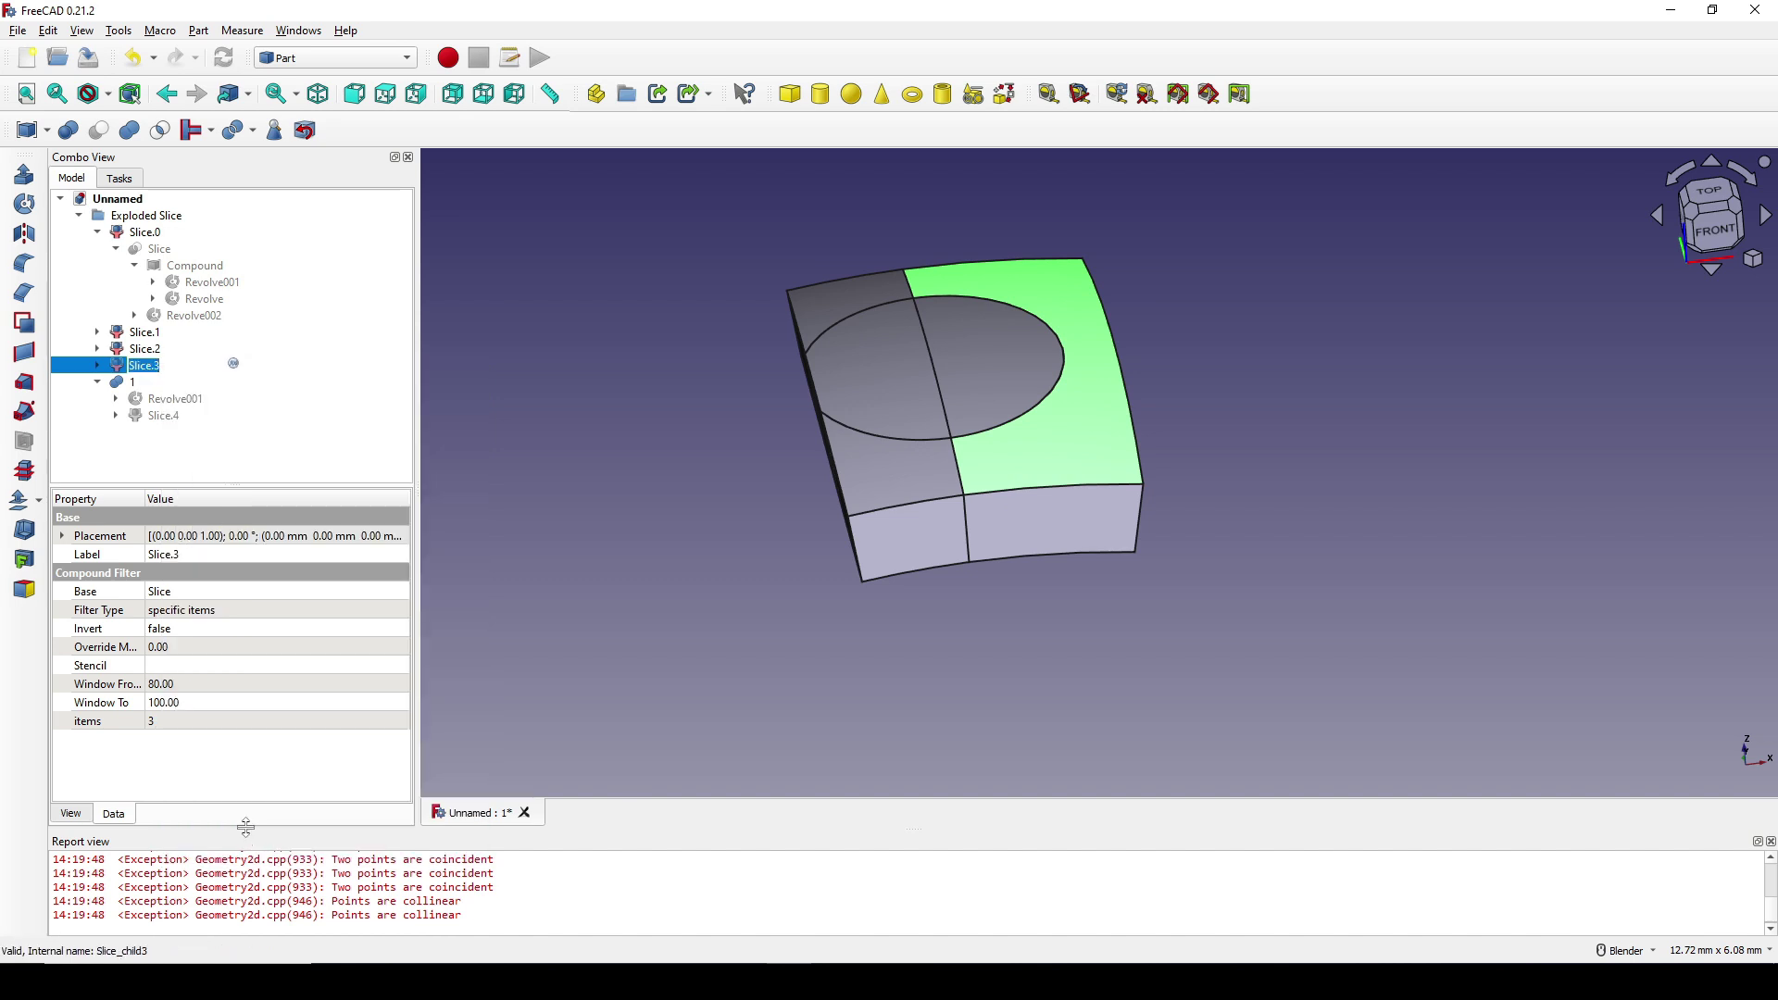
pyautogui.write('2')
pyautogui.press('Return')
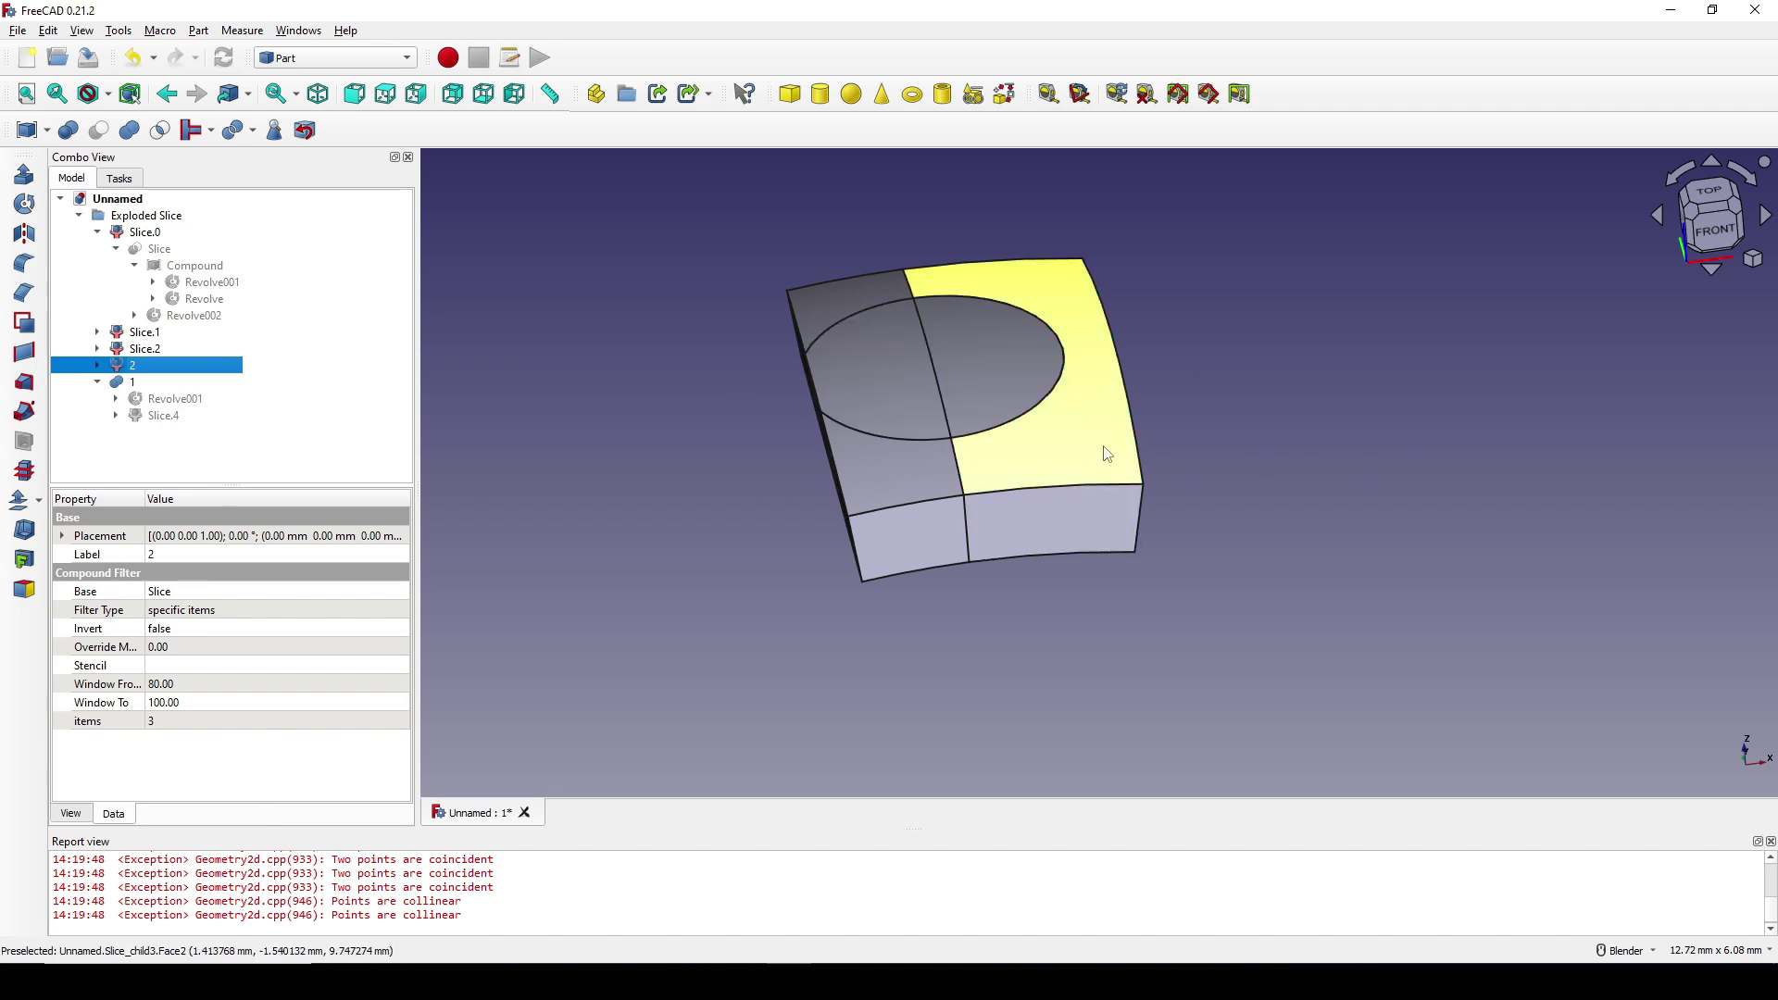
# - Hide all pieces in the view, then show only pieces 2 and 1 again
pyautogui.hotkey('shift', 'b')
pyautogui.moveTo(673, 185); pyautogui.dragTo(1300, 675)
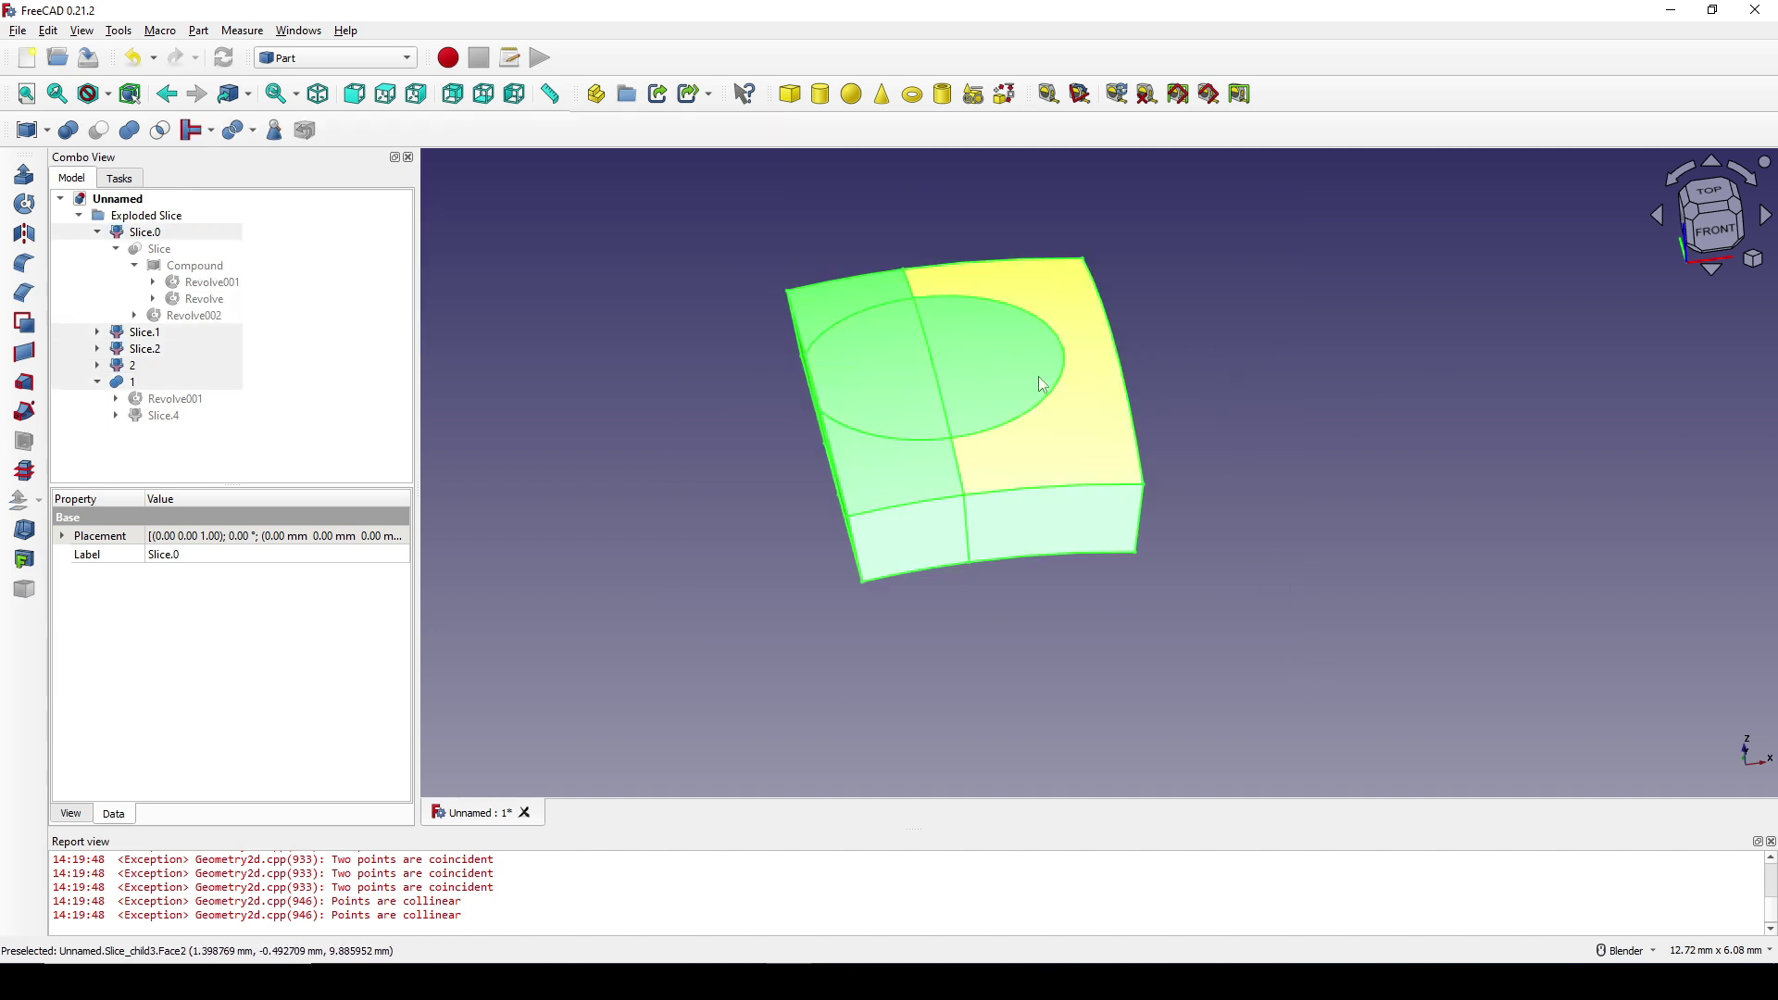
pyautogui.press('space')
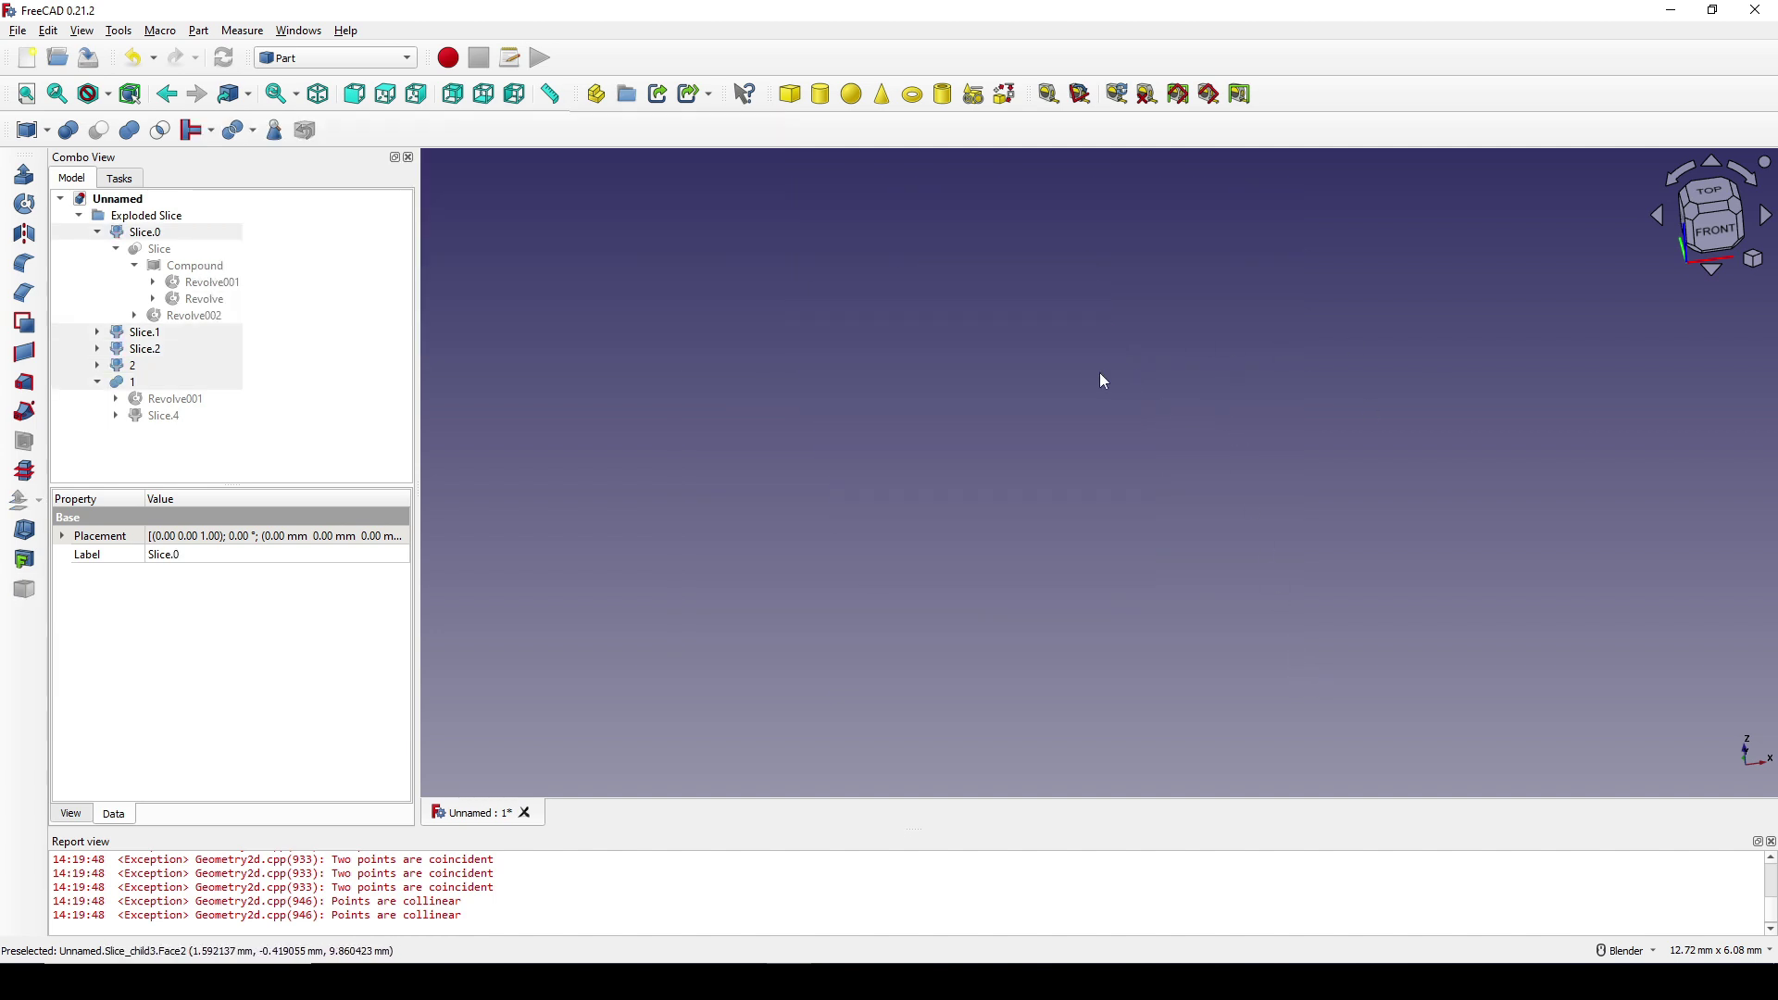
pyautogui.click(128, 366)
pyautogui.keyDown('ctrl'); pyautogui.click(135, 383); pyautogui.keyUp('ctrl')
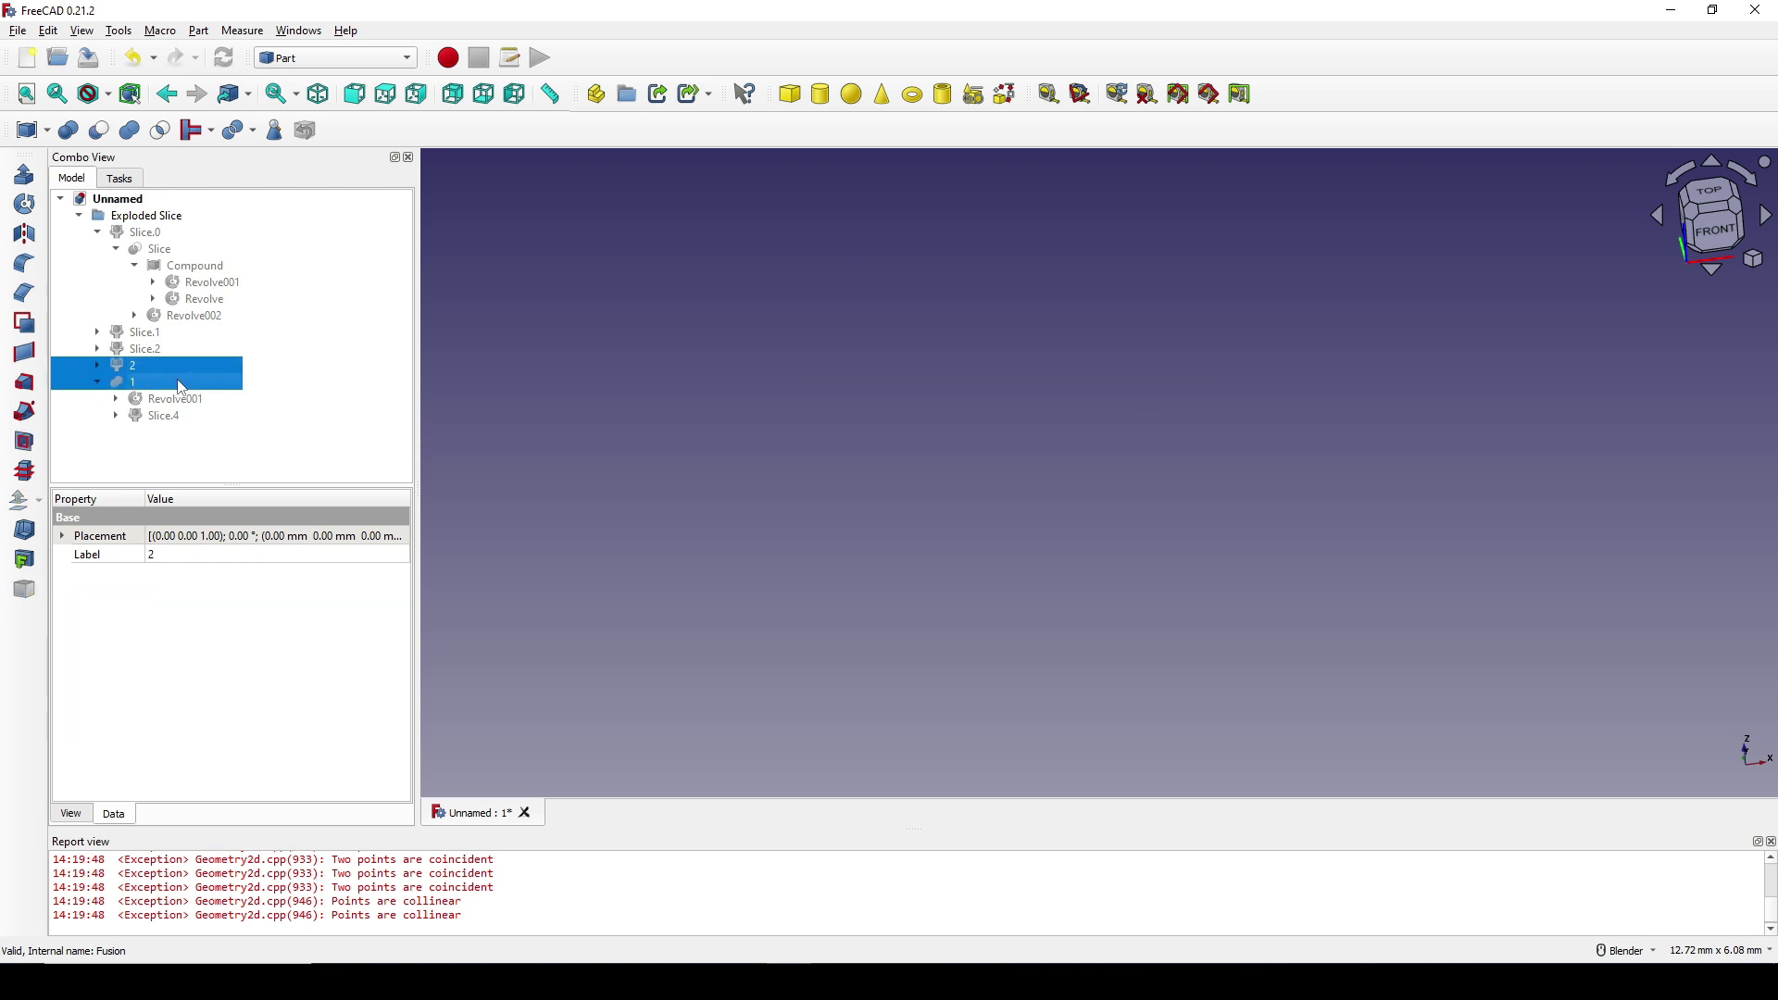
pyautogui.press('space')
pyautogui.click(1274, 408)
pyautogui.moveTo(1166, 490); pyautogui.dragTo(1355, 449, button='middle')
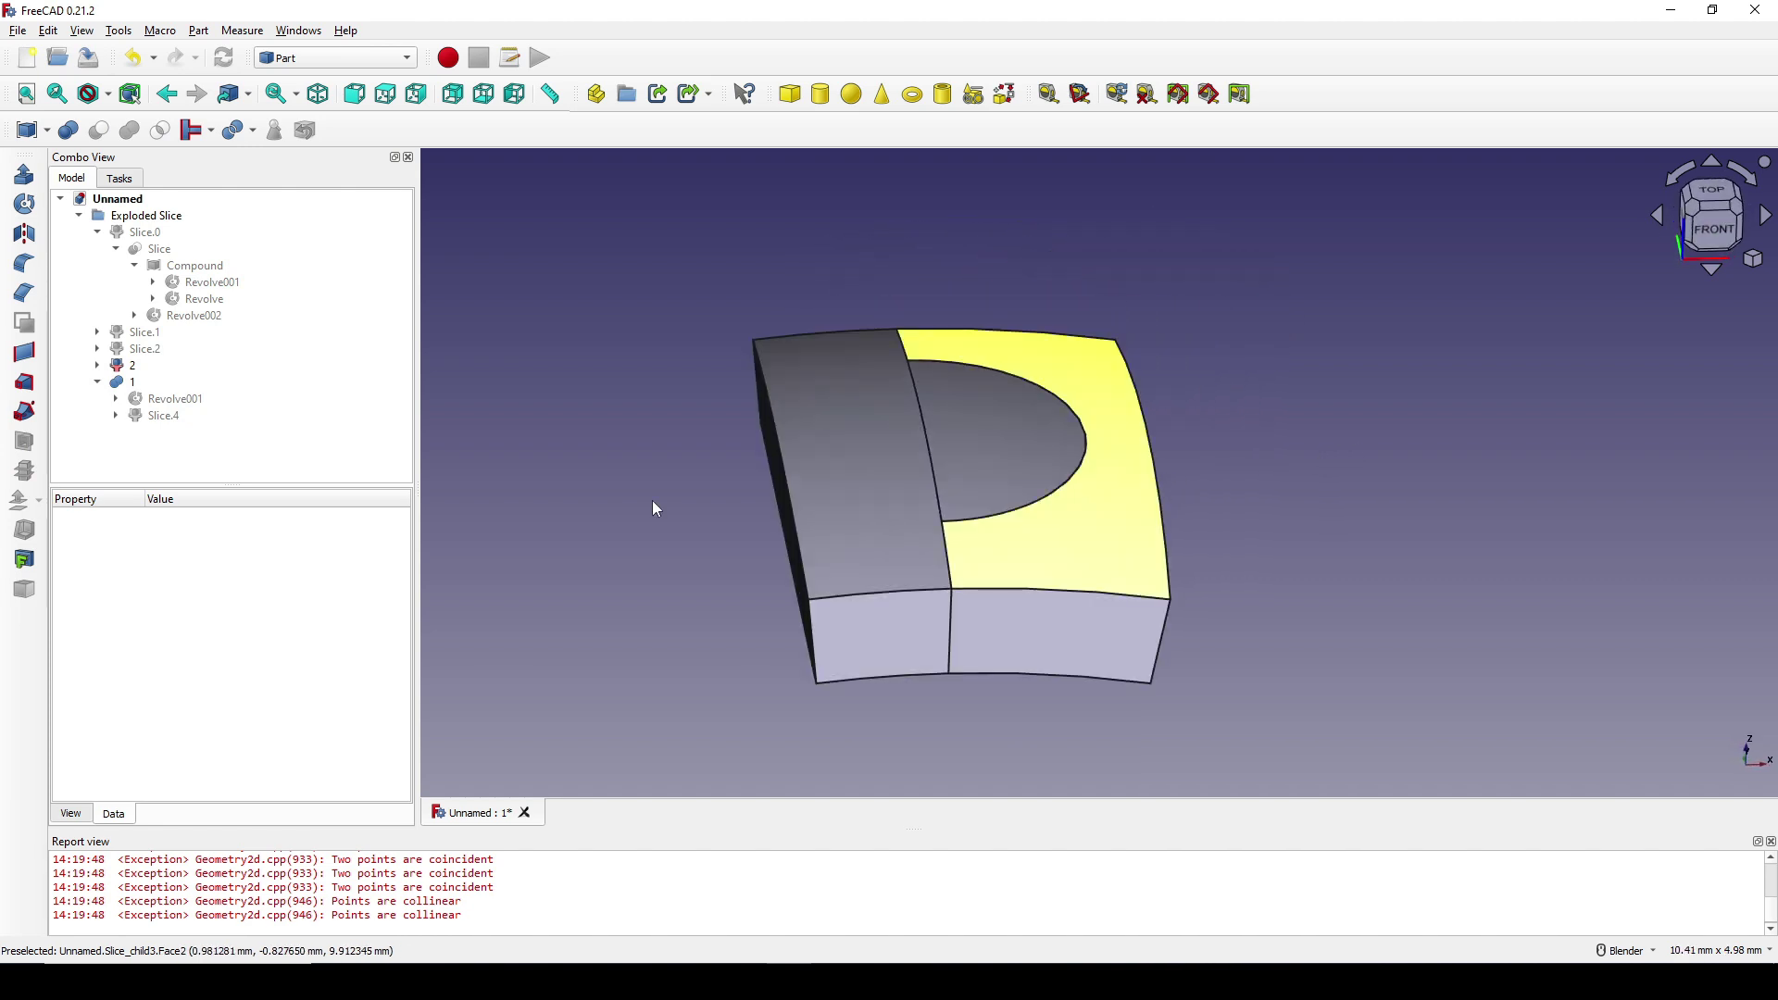
# - Set part 1's Refine property to true and orbit to check the cleaned-up head
pyautogui.click(769, 452)
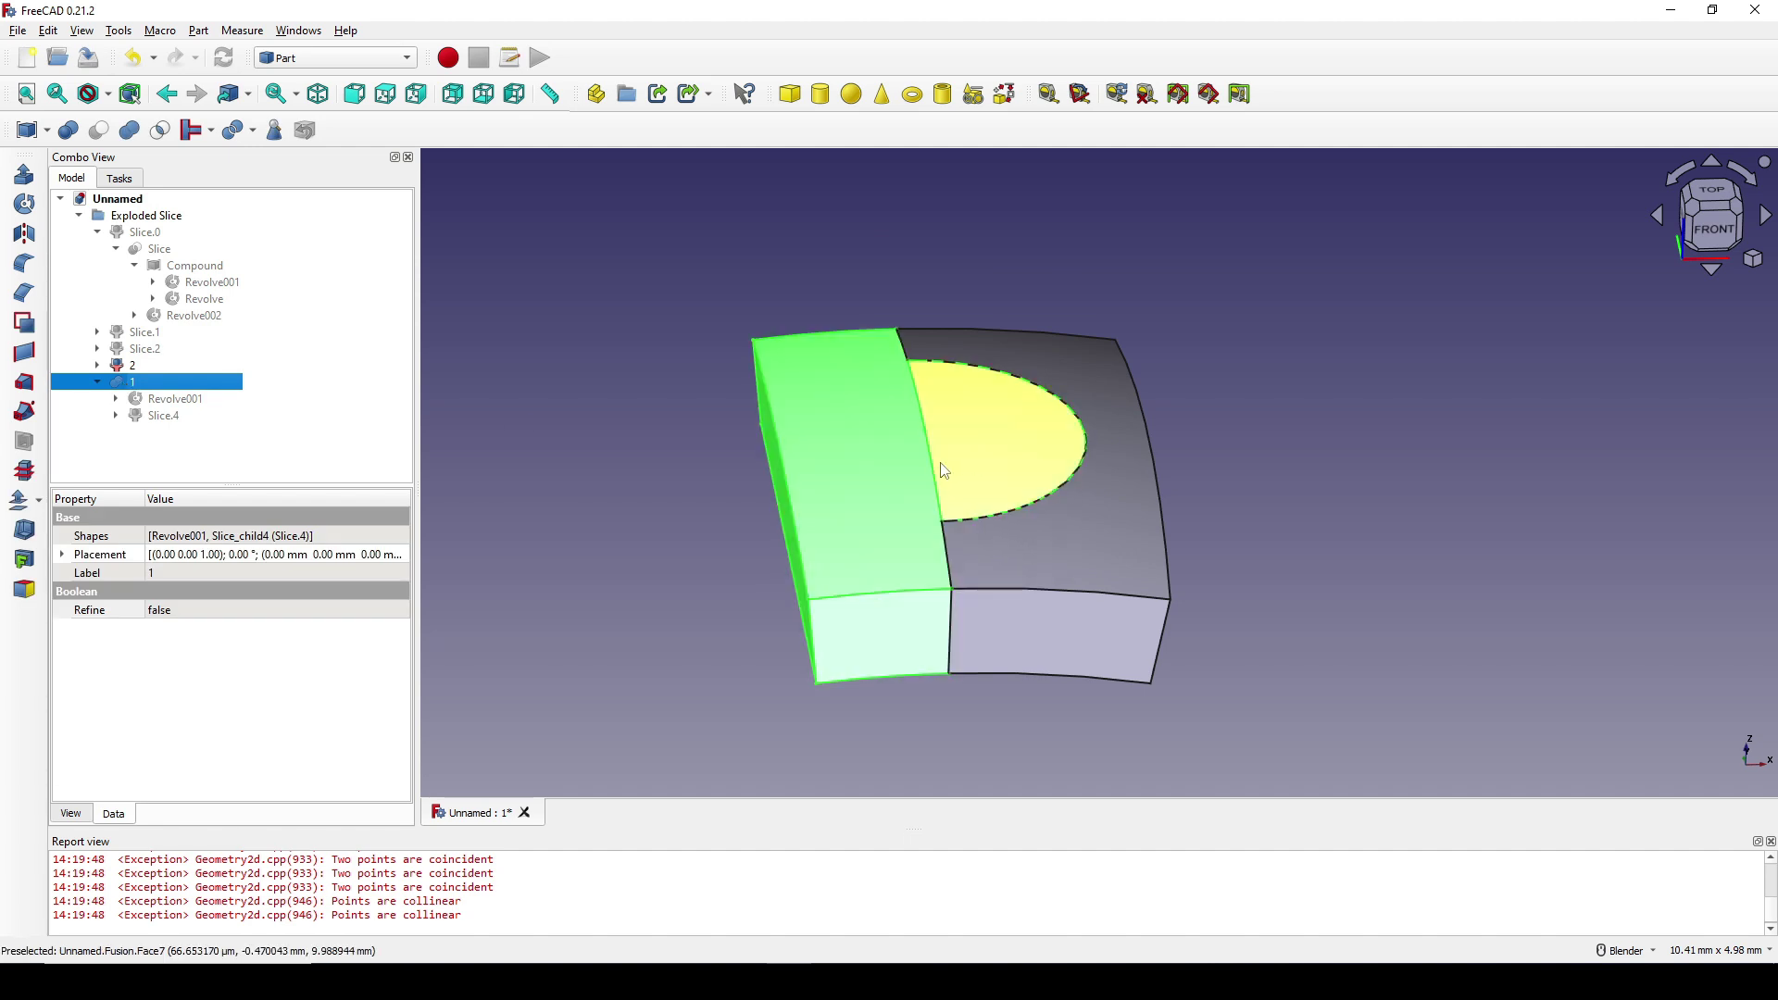
pyautogui.click(185, 612)
pyautogui.click(185, 612)
pyautogui.click(185, 635)
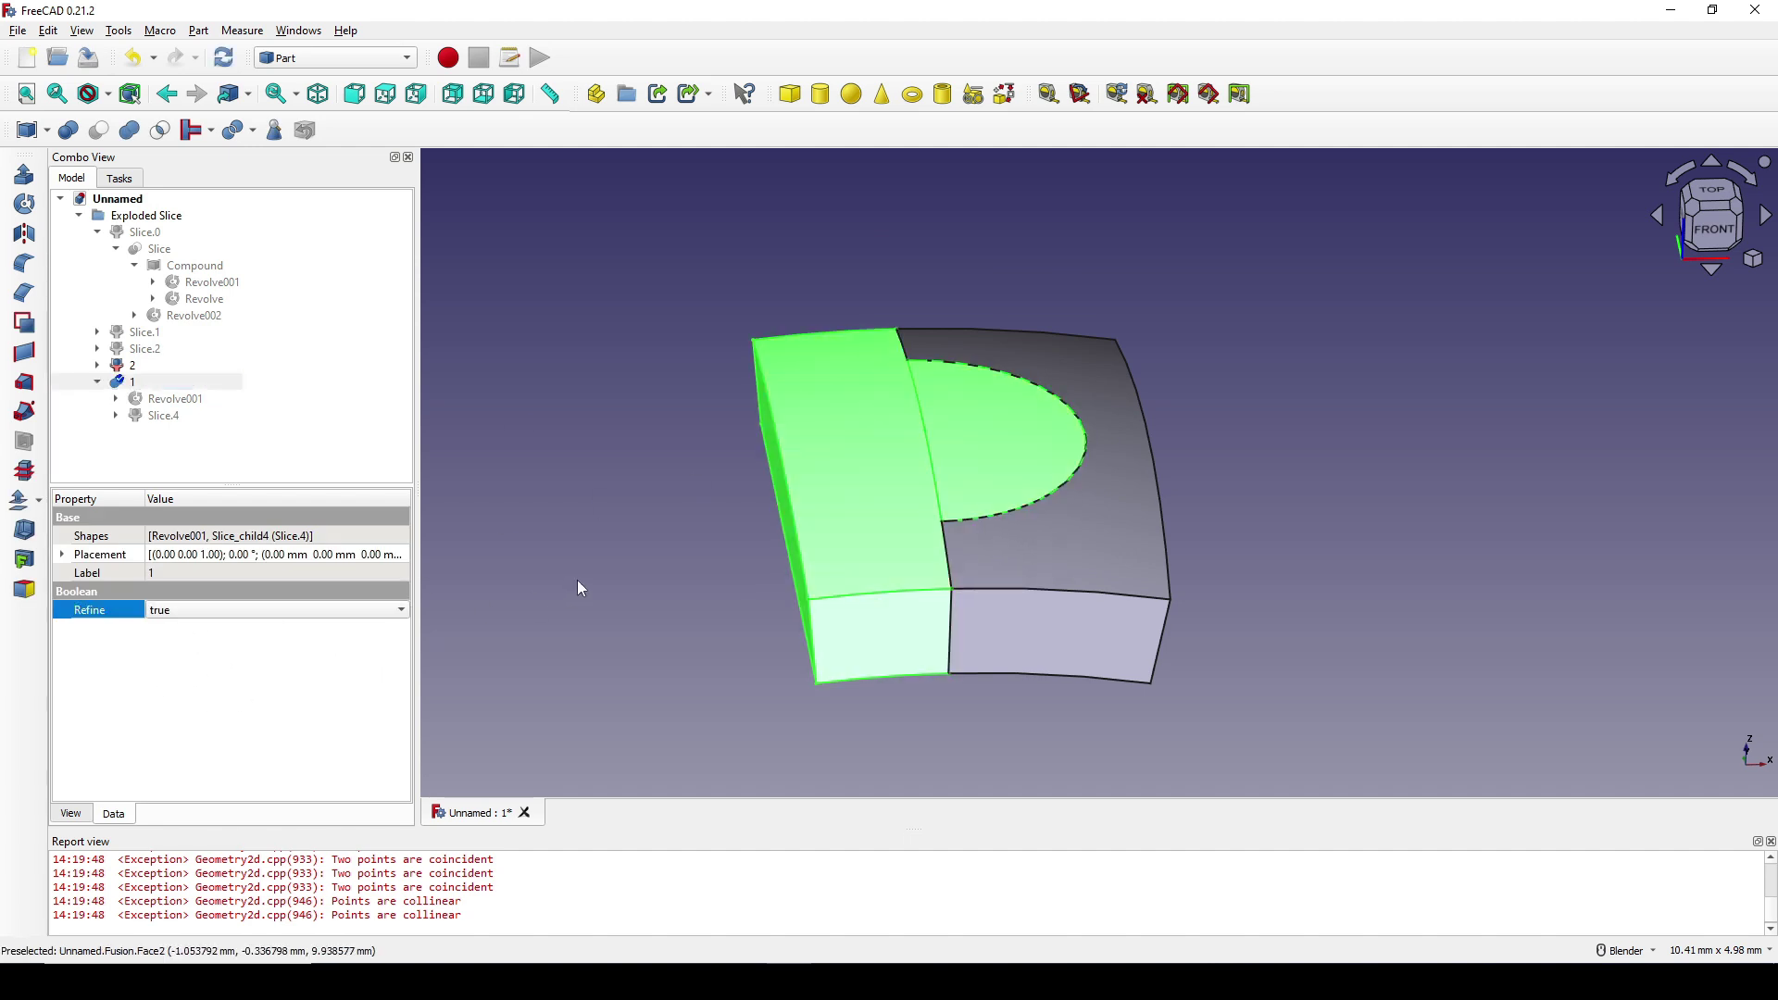
pyautogui.click(603, 595)
pyautogui.moveTo(991, 635); pyautogui.dragTo(860, 590, button='middle')
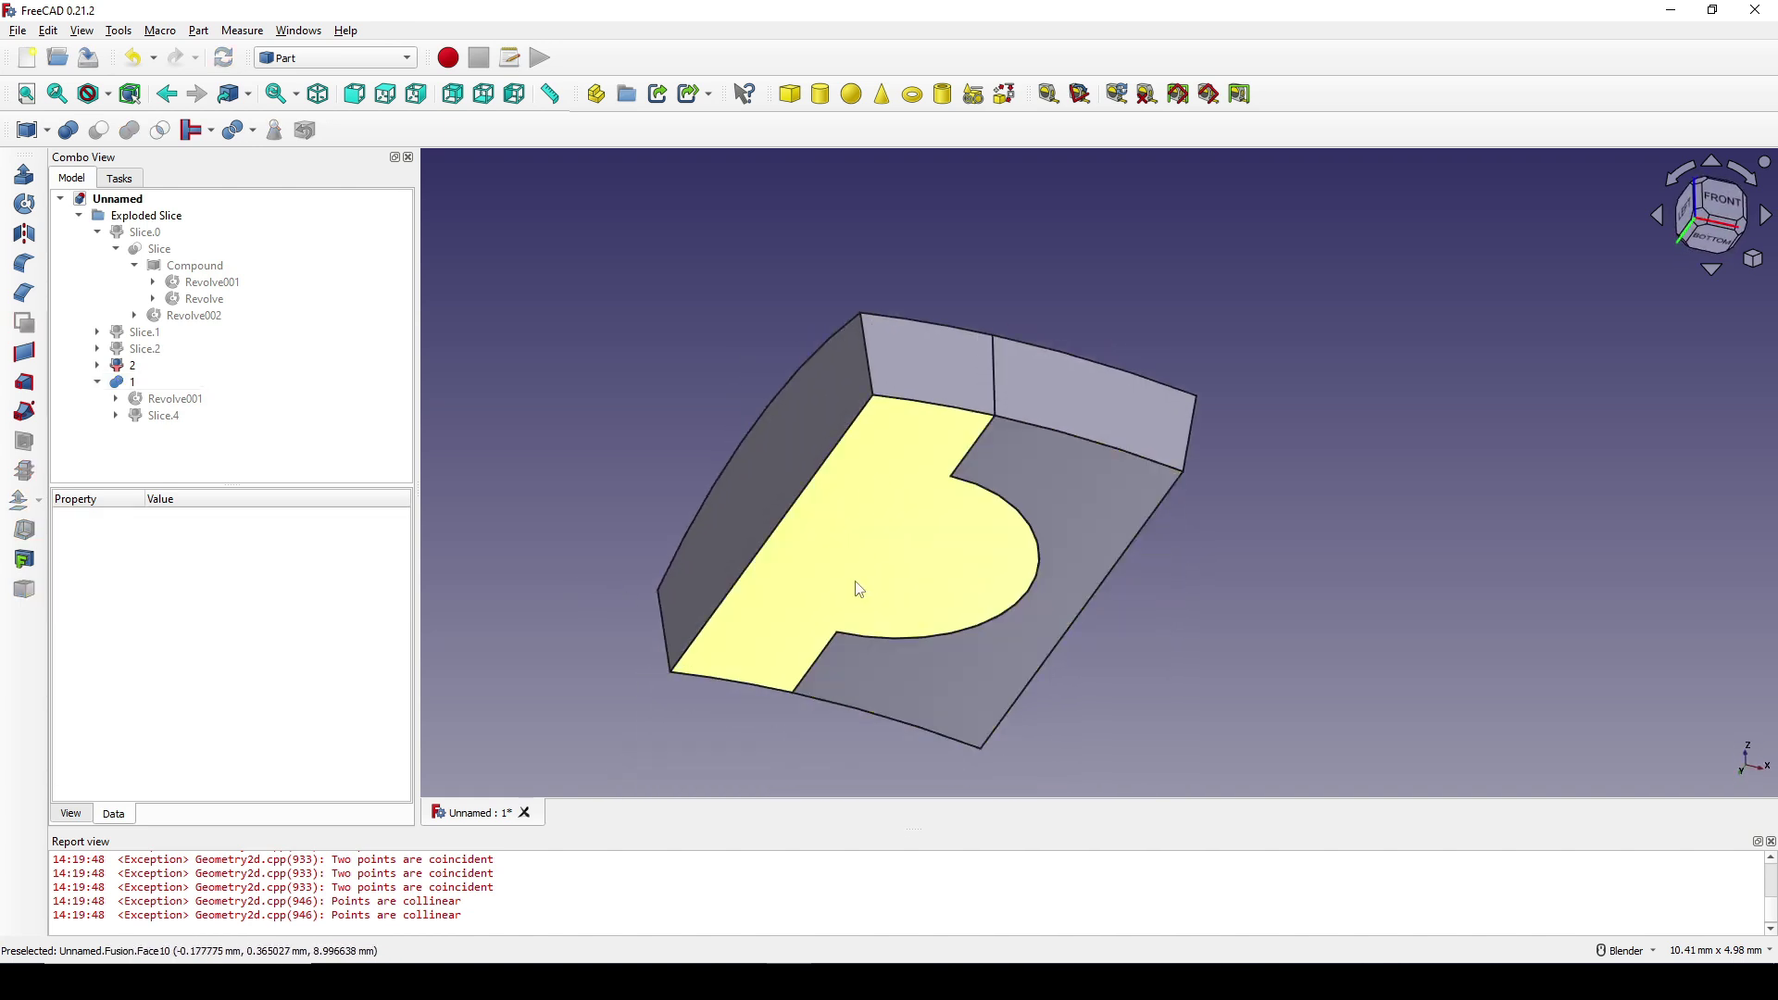
pyautogui.moveTo(905, 488); pyautogui.dragTo(991, 529, button='middle')
pyautogui.click(991, 533)
pyautogui.moveTo(1050, 548); pyautogui.dragTo(1138, 511, button='middle')
pyautogui.click(1765, 216)
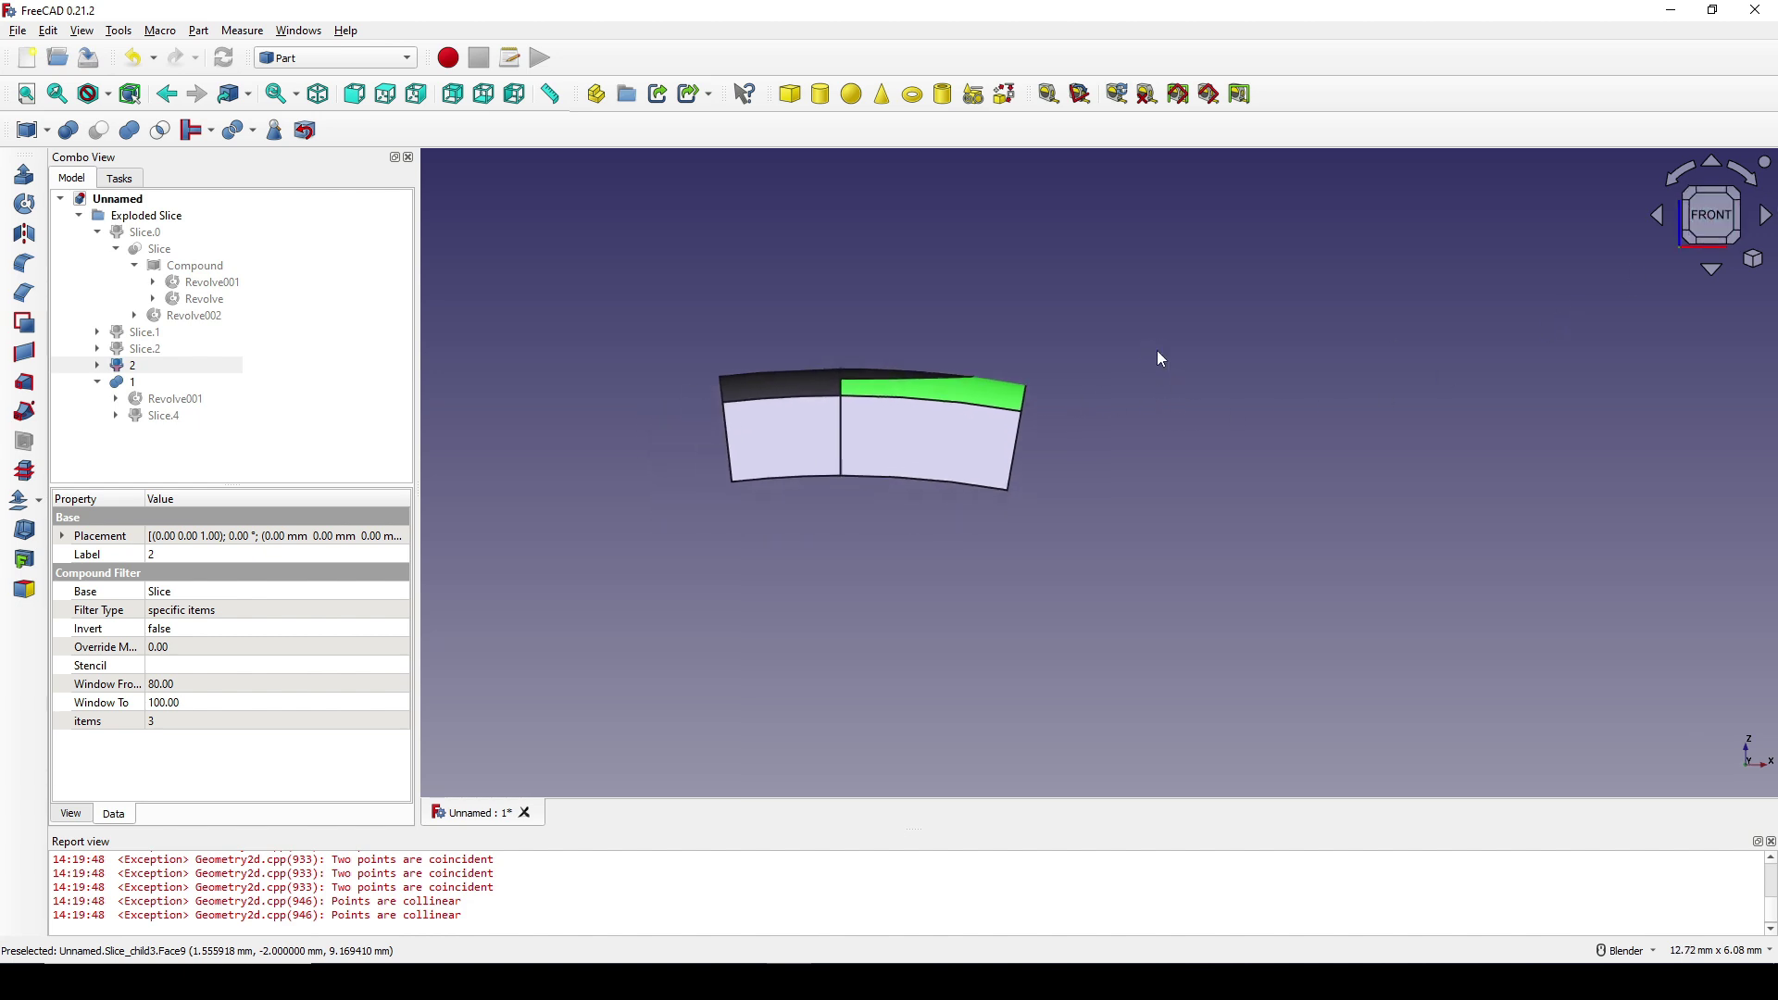
# - In the Draft workbench, mirror piece 2 across two vertices on its outer edge
pyautogui.click(370, 57)
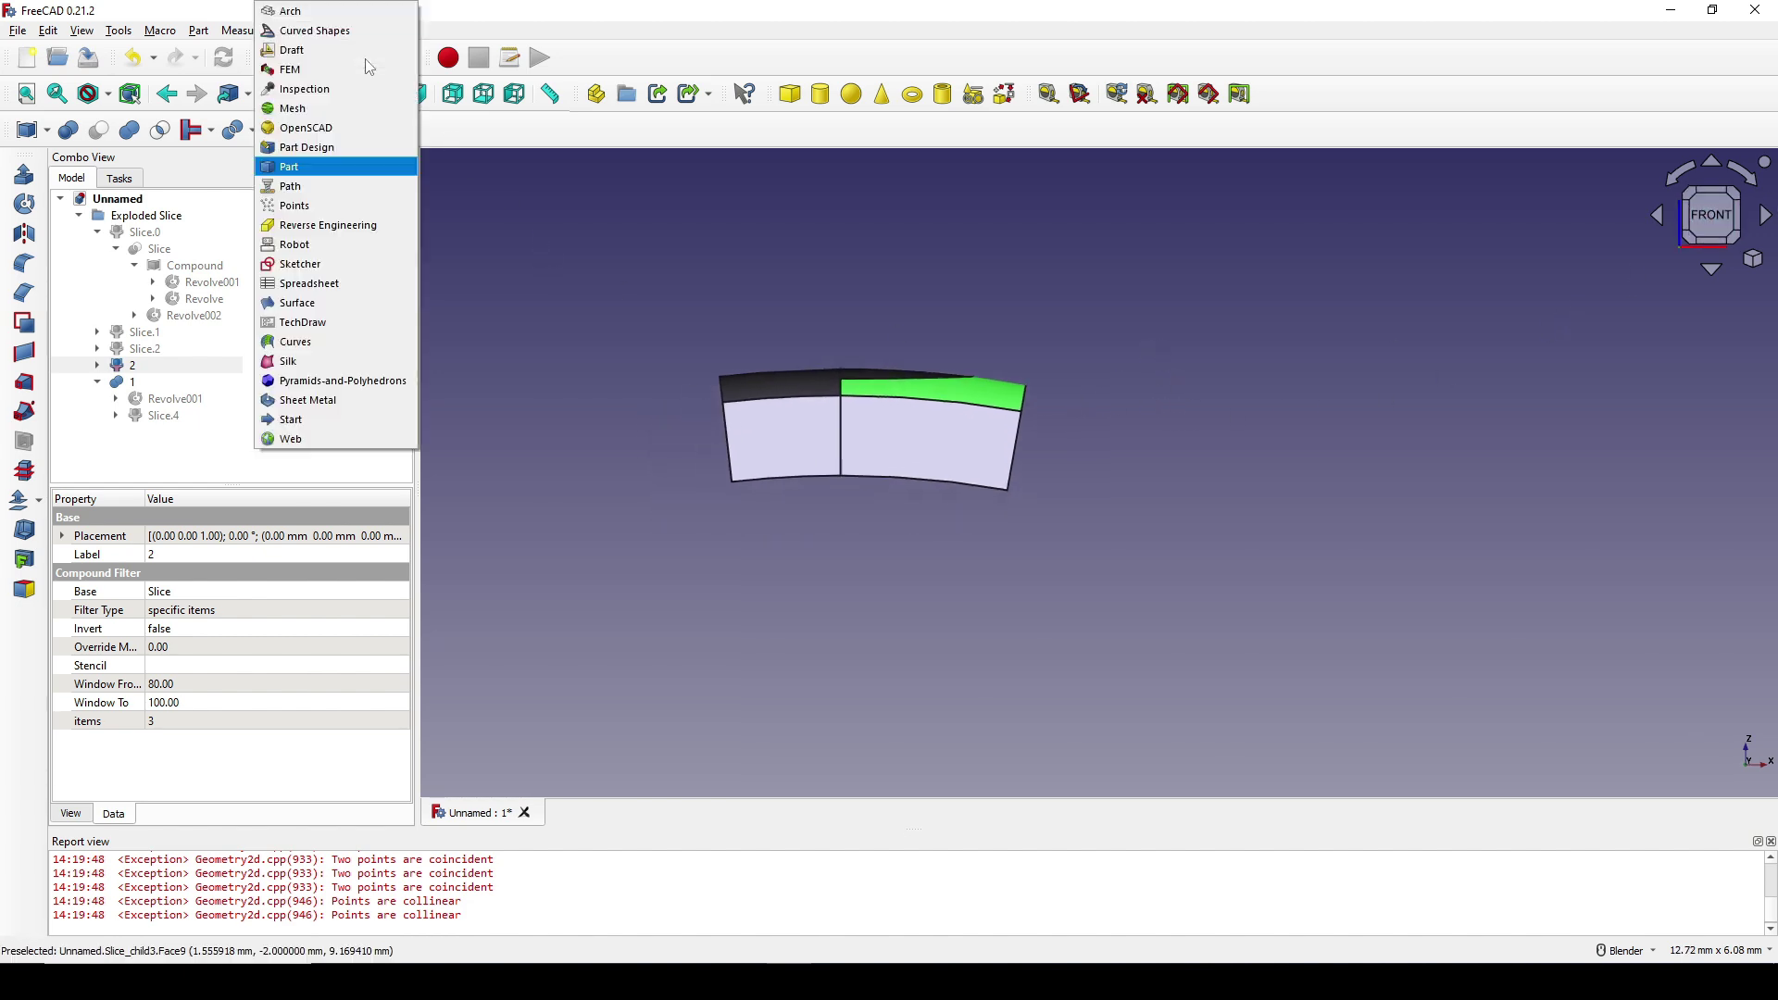
pyautogui.click(362, 55)
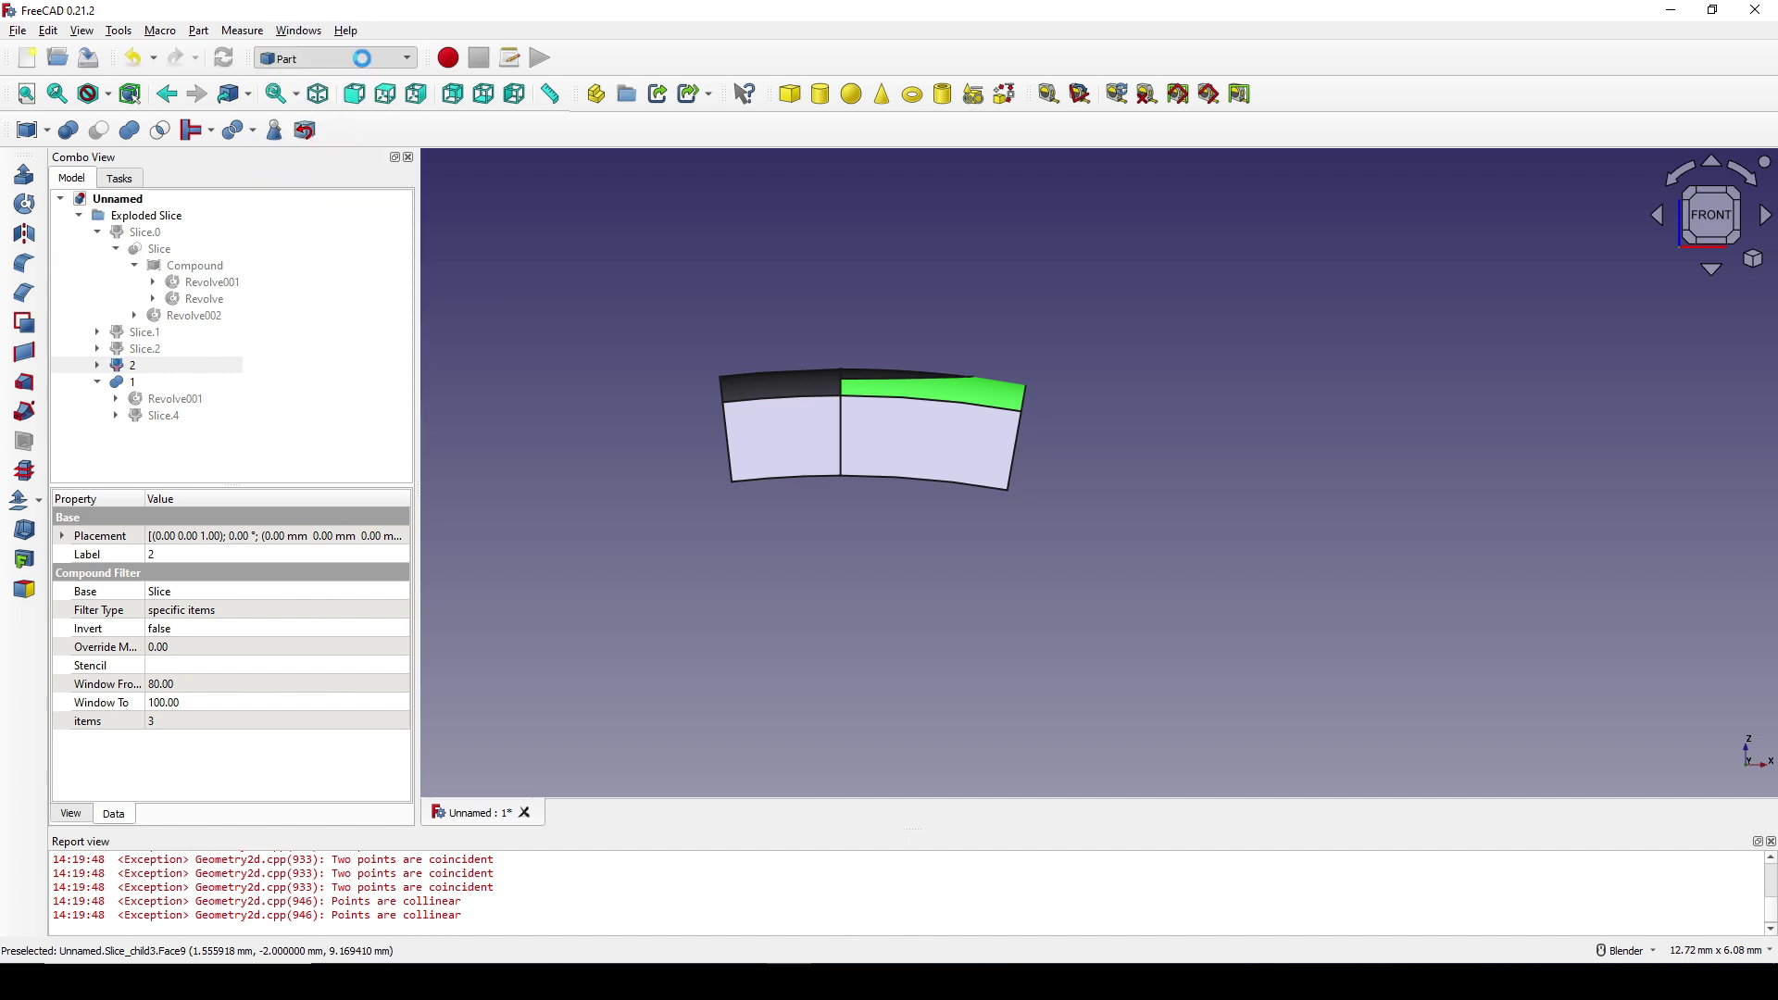
pyautogui.scroll(2, 936, 358)
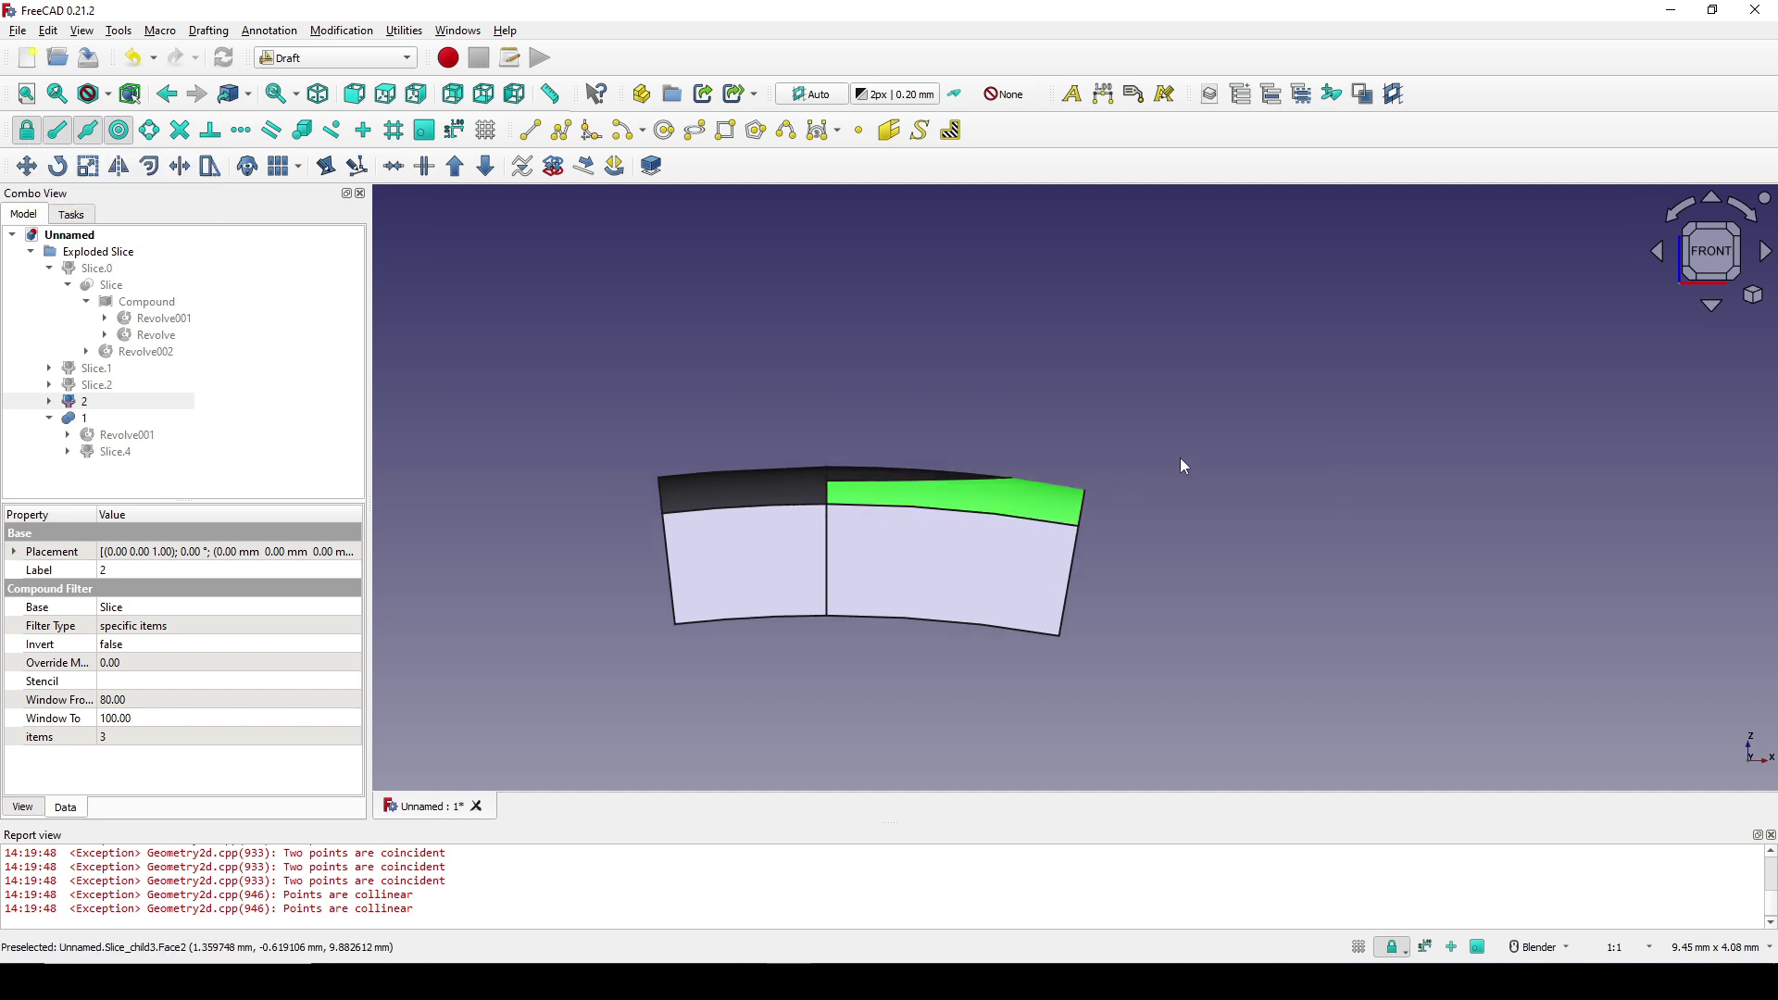
pyautogui.click(118, 167)
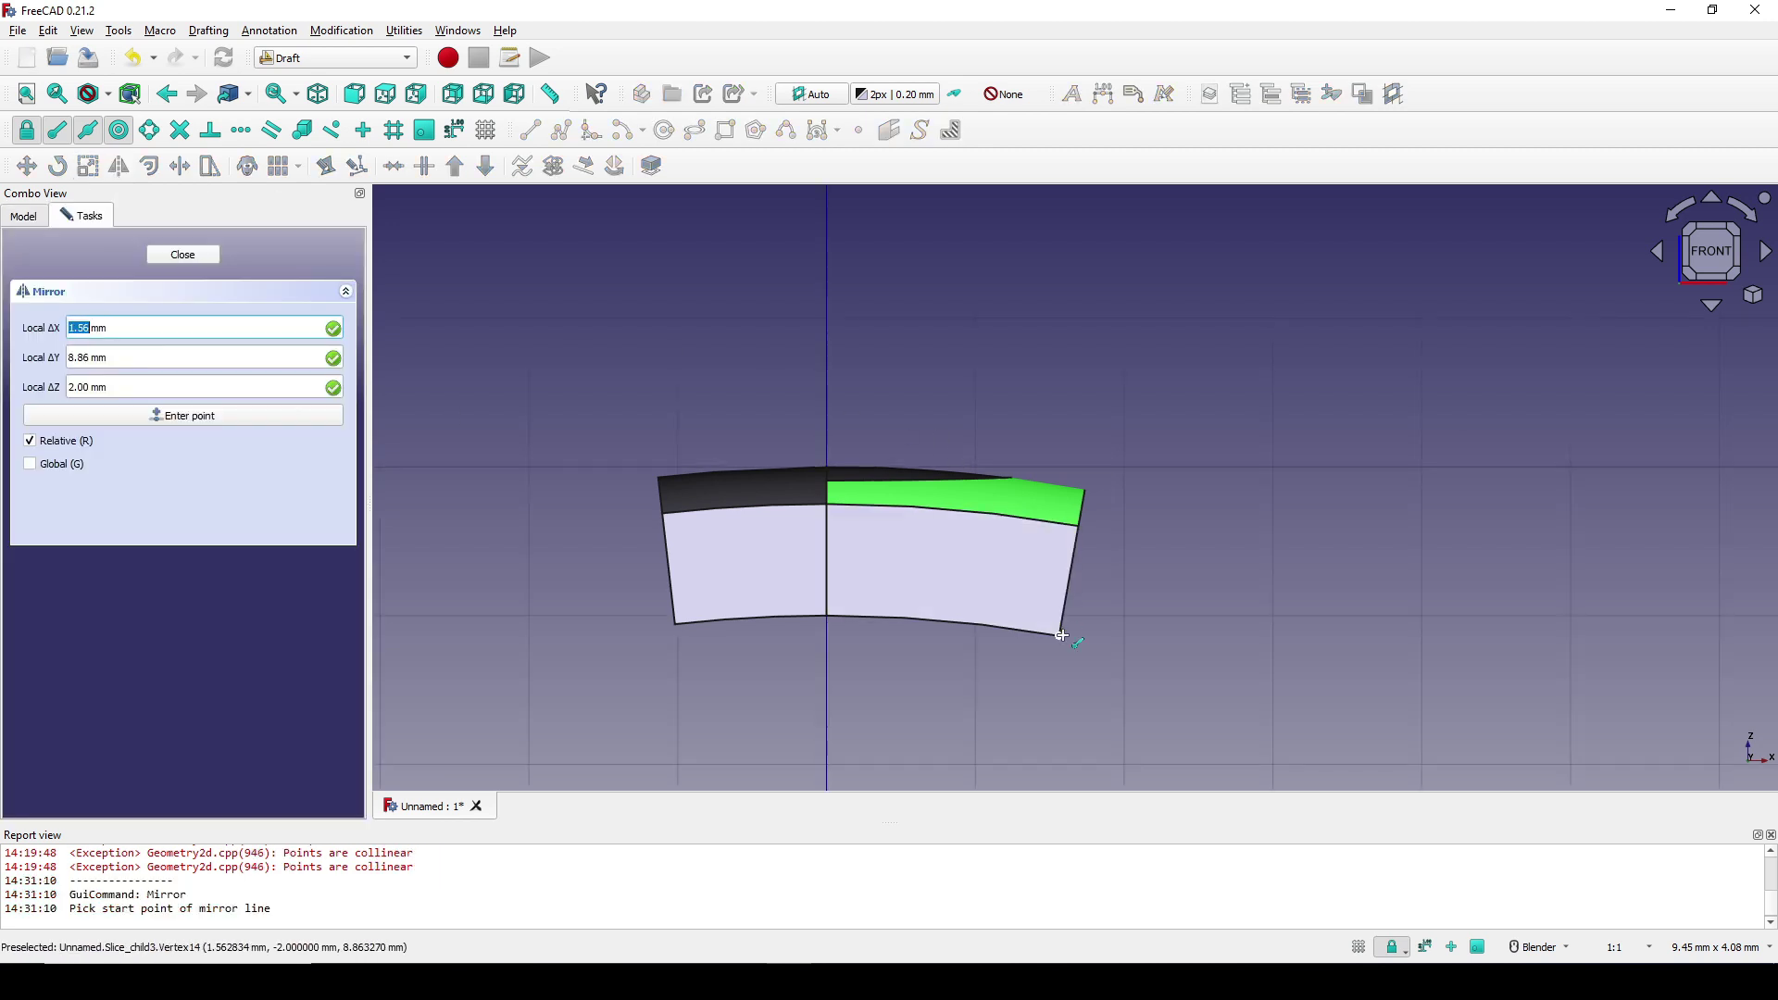
pyautogui.click(1063, 637)
pyautogui.click(1081, 526)
pyautogui.moveTo(1122, 539); pyautogui.dragTo(1322, 686, button='middle')
# - Turn off the construction grid and return to the Part workbench
pyautogui.click(1358, 947)
pyautogui.keyDown('shift'); pyautogui.moveTo(1189, 545); pyautogui.dragTo(1185, 477, button='middle'); pyautogui.keyUp('shift')
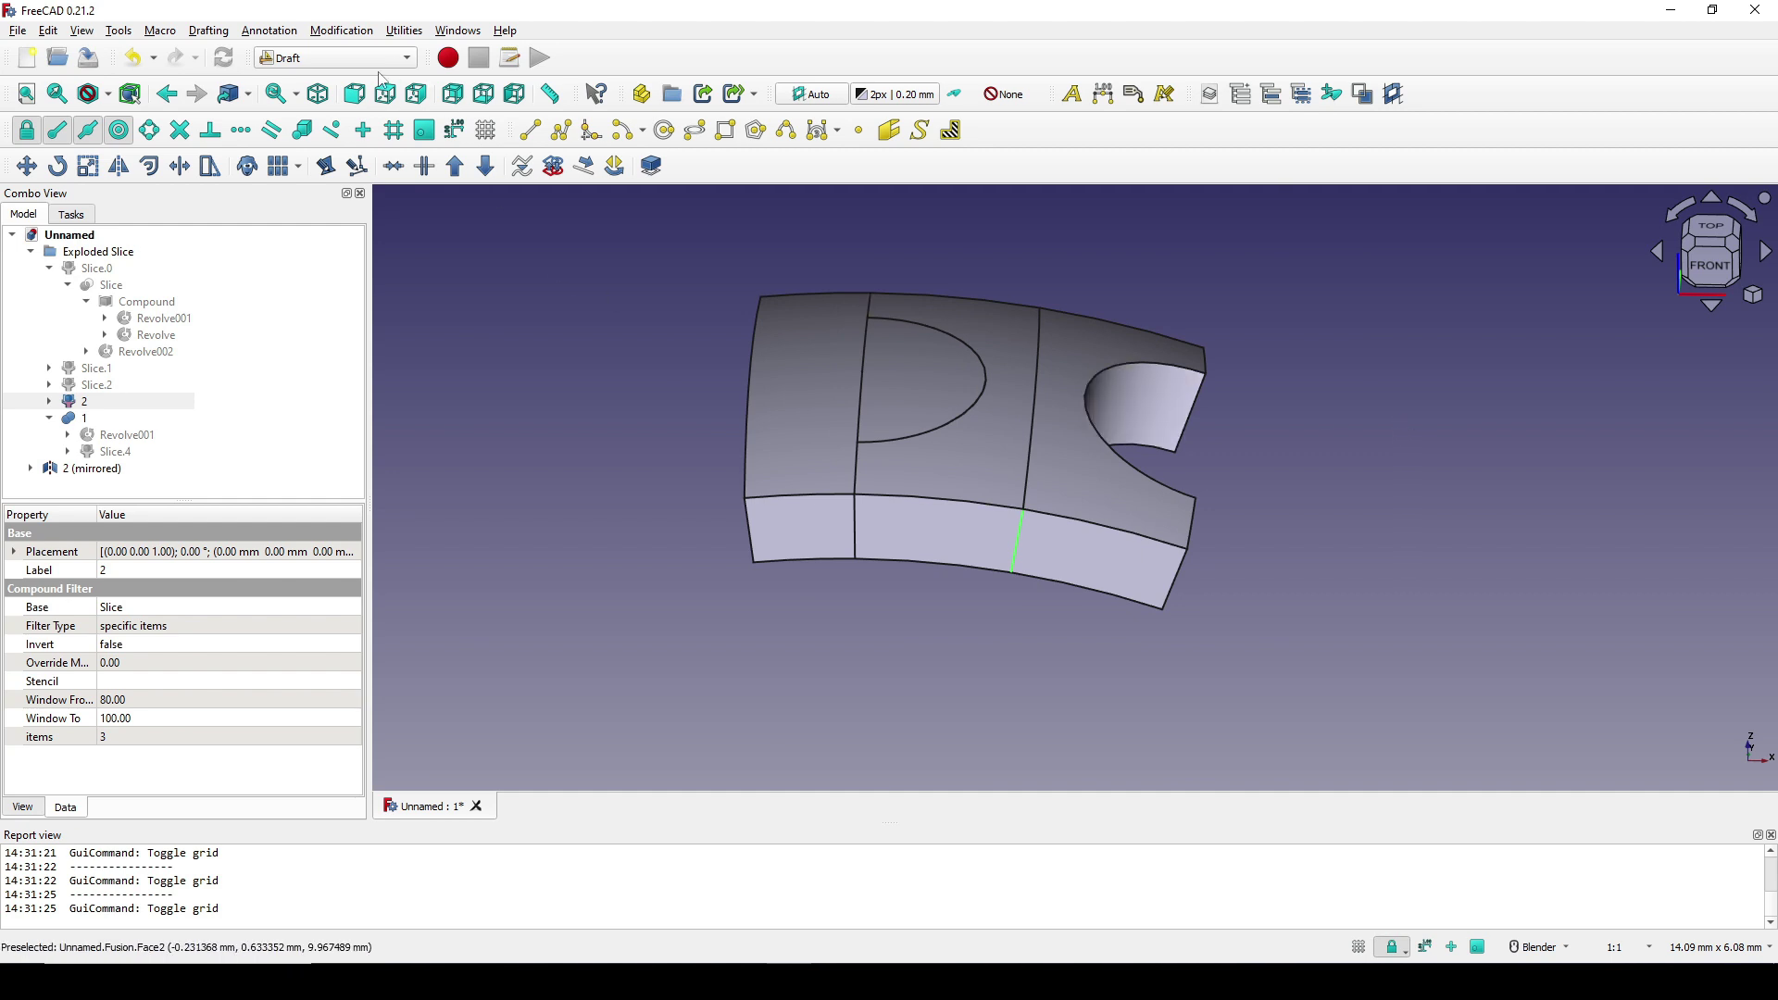
pyautogui.click(335, 57)
pyautogui.click(315, 190)
pyautogui.keyDown('shift'); pyautogui.moveTo(996, 416); pyautogui.dragTo(940, 330, button='middle'); pyautogui.keyUp('shift')
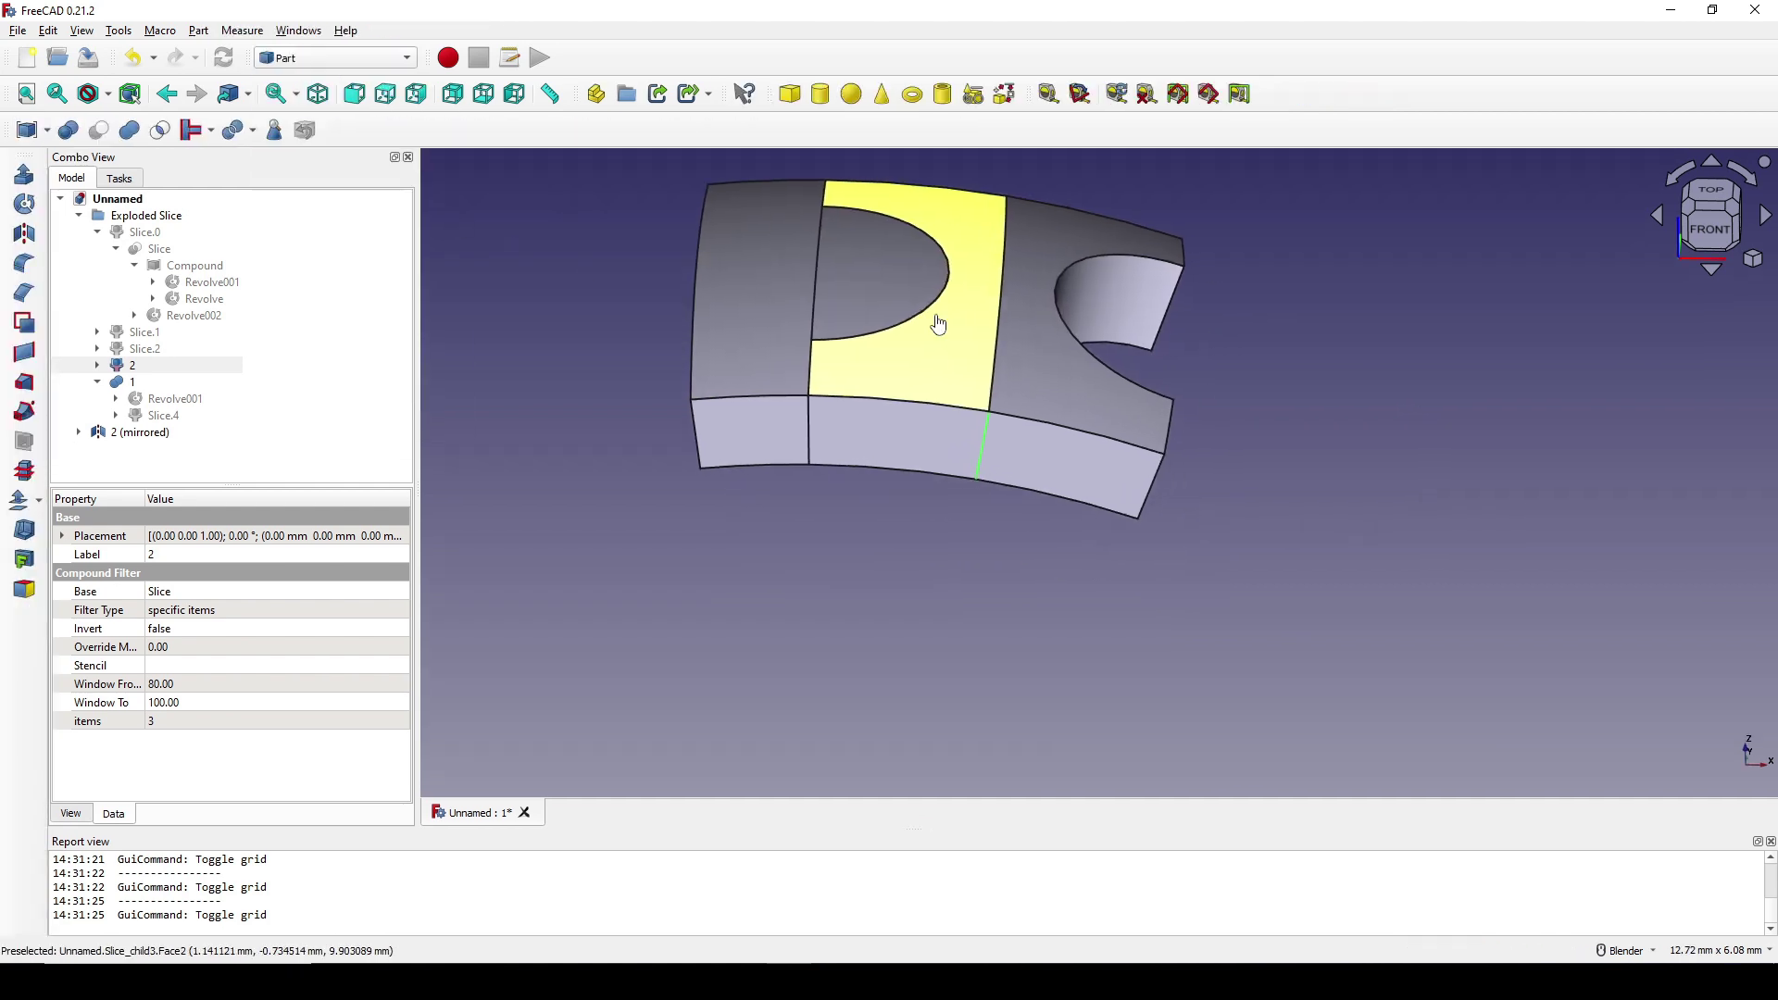
# - Fuse piece 2 and 2 (mirrored) into Fusion001 and set its Refine to true
pyautogui.click(982, 348)
pyautogui.keyDown('ctrl'); pyautogui.click(1038, 375); pyautogui.keyUp('ctrl')
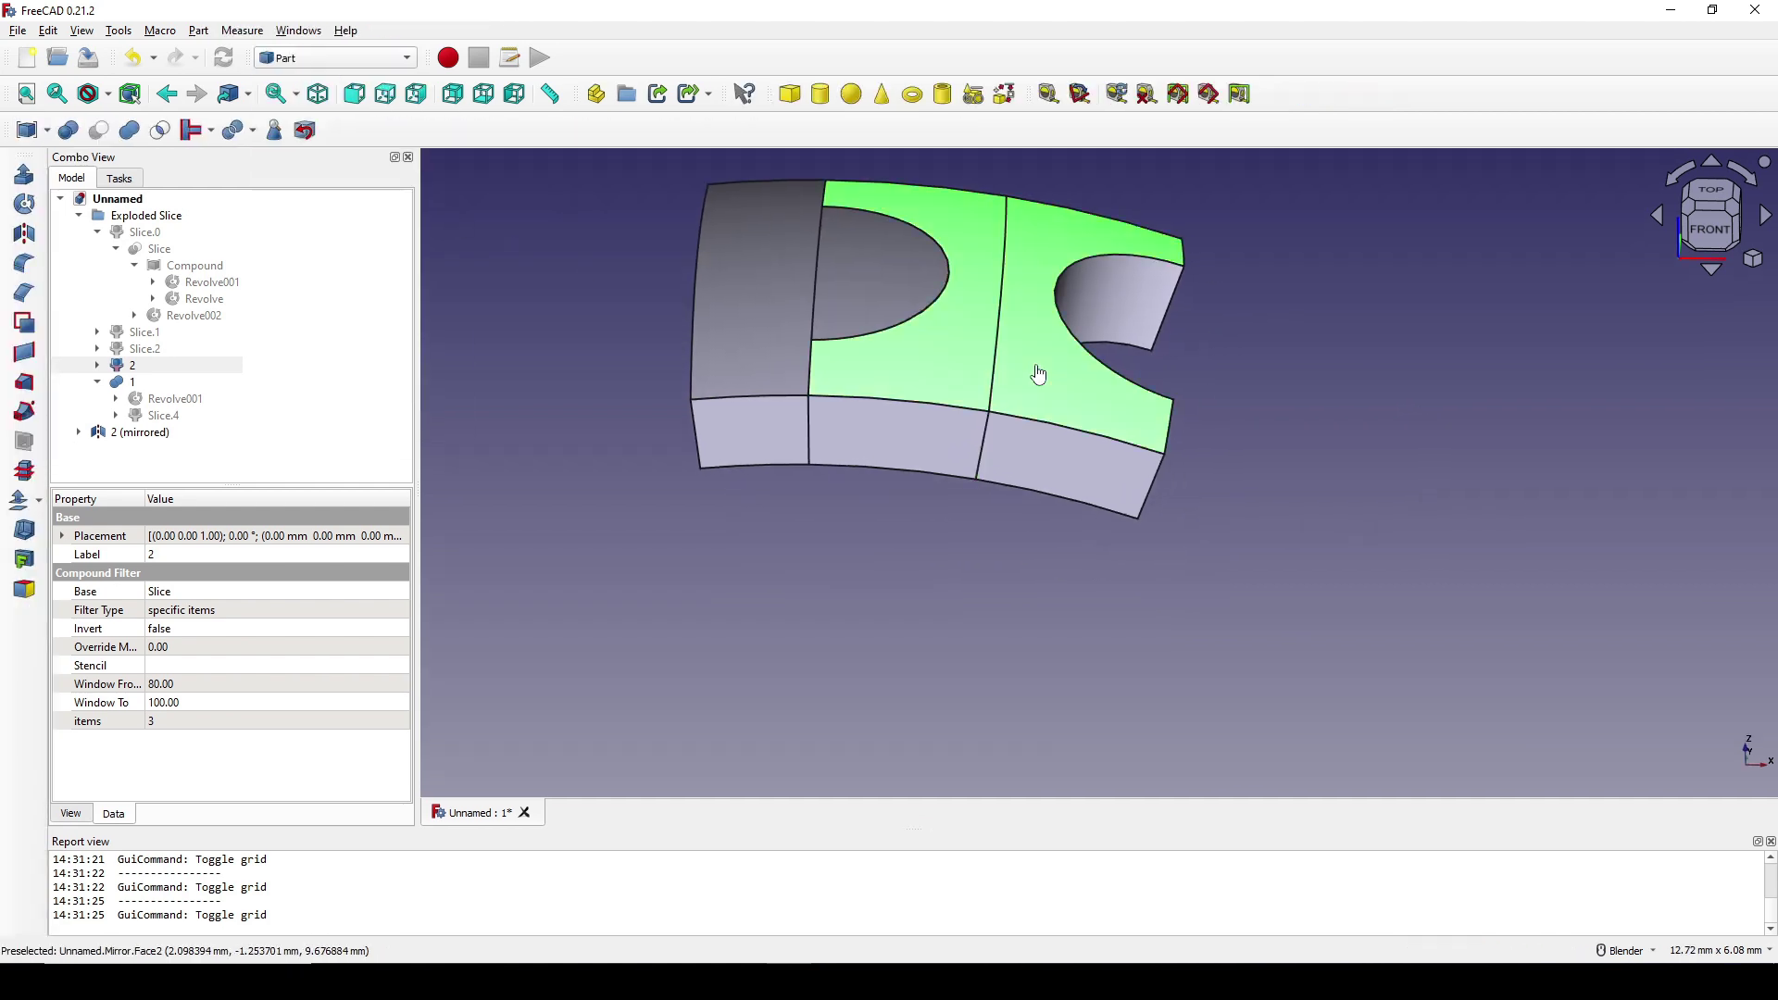
pyautogui.click(130, 131)
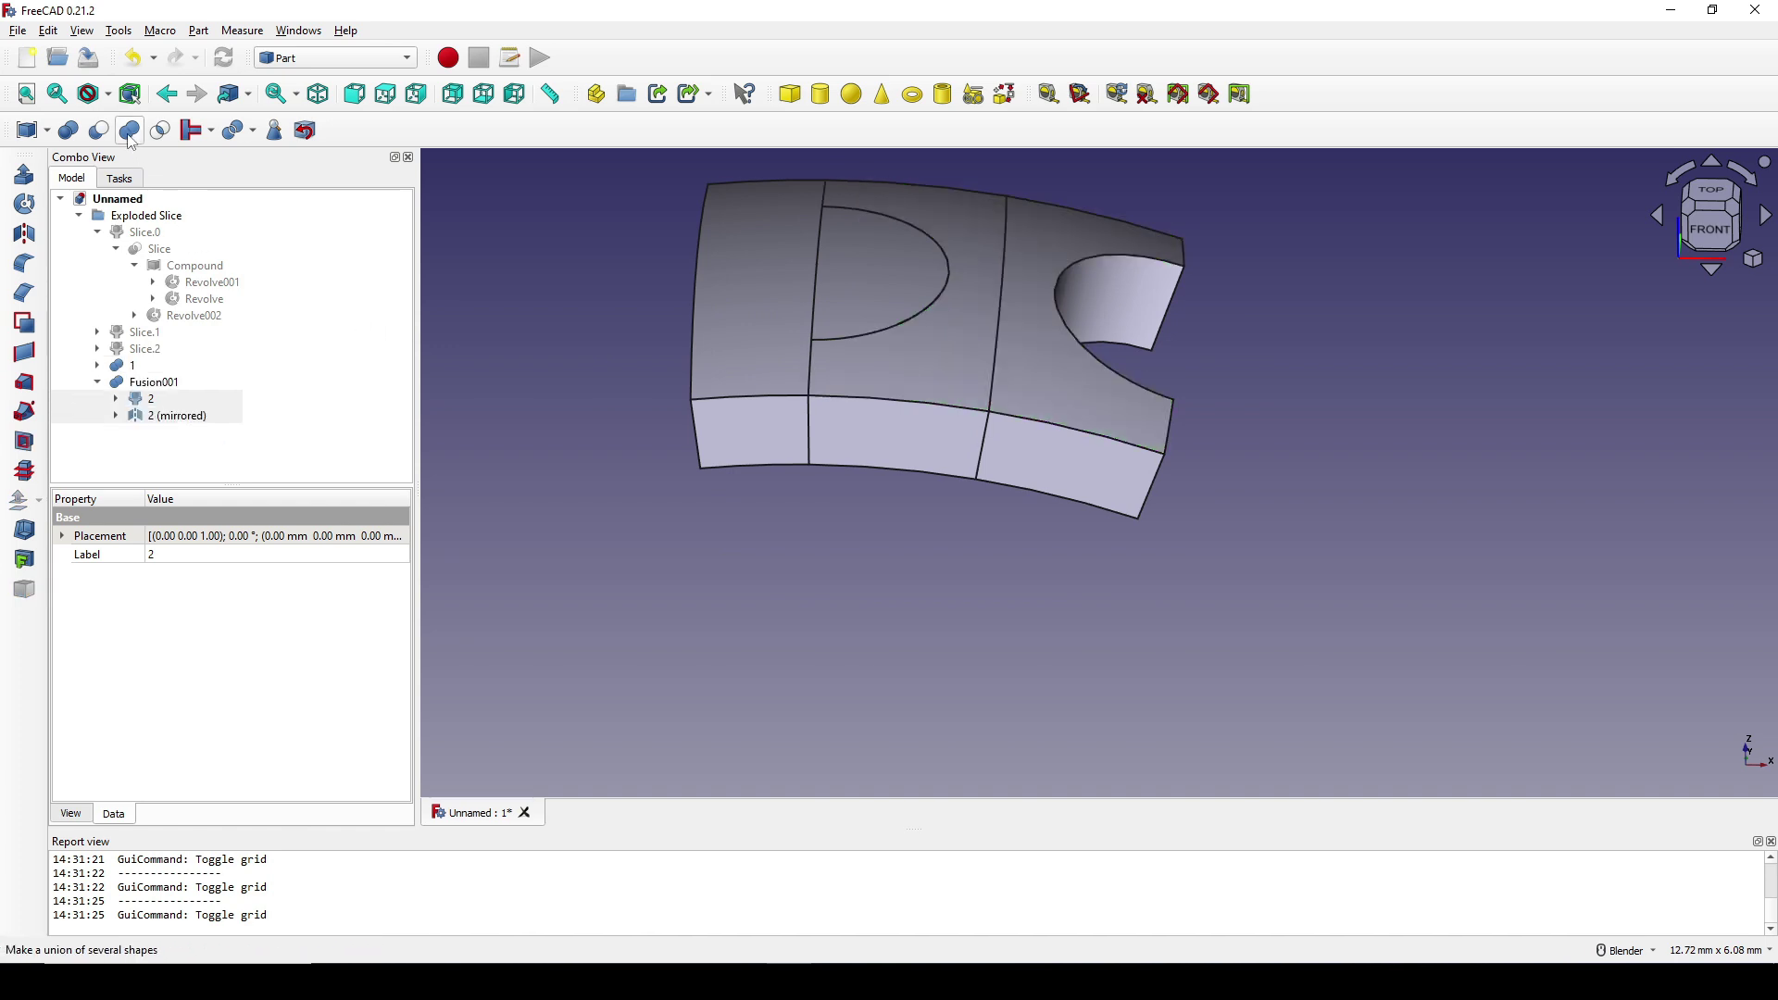
pyautogui.click(174, 384)
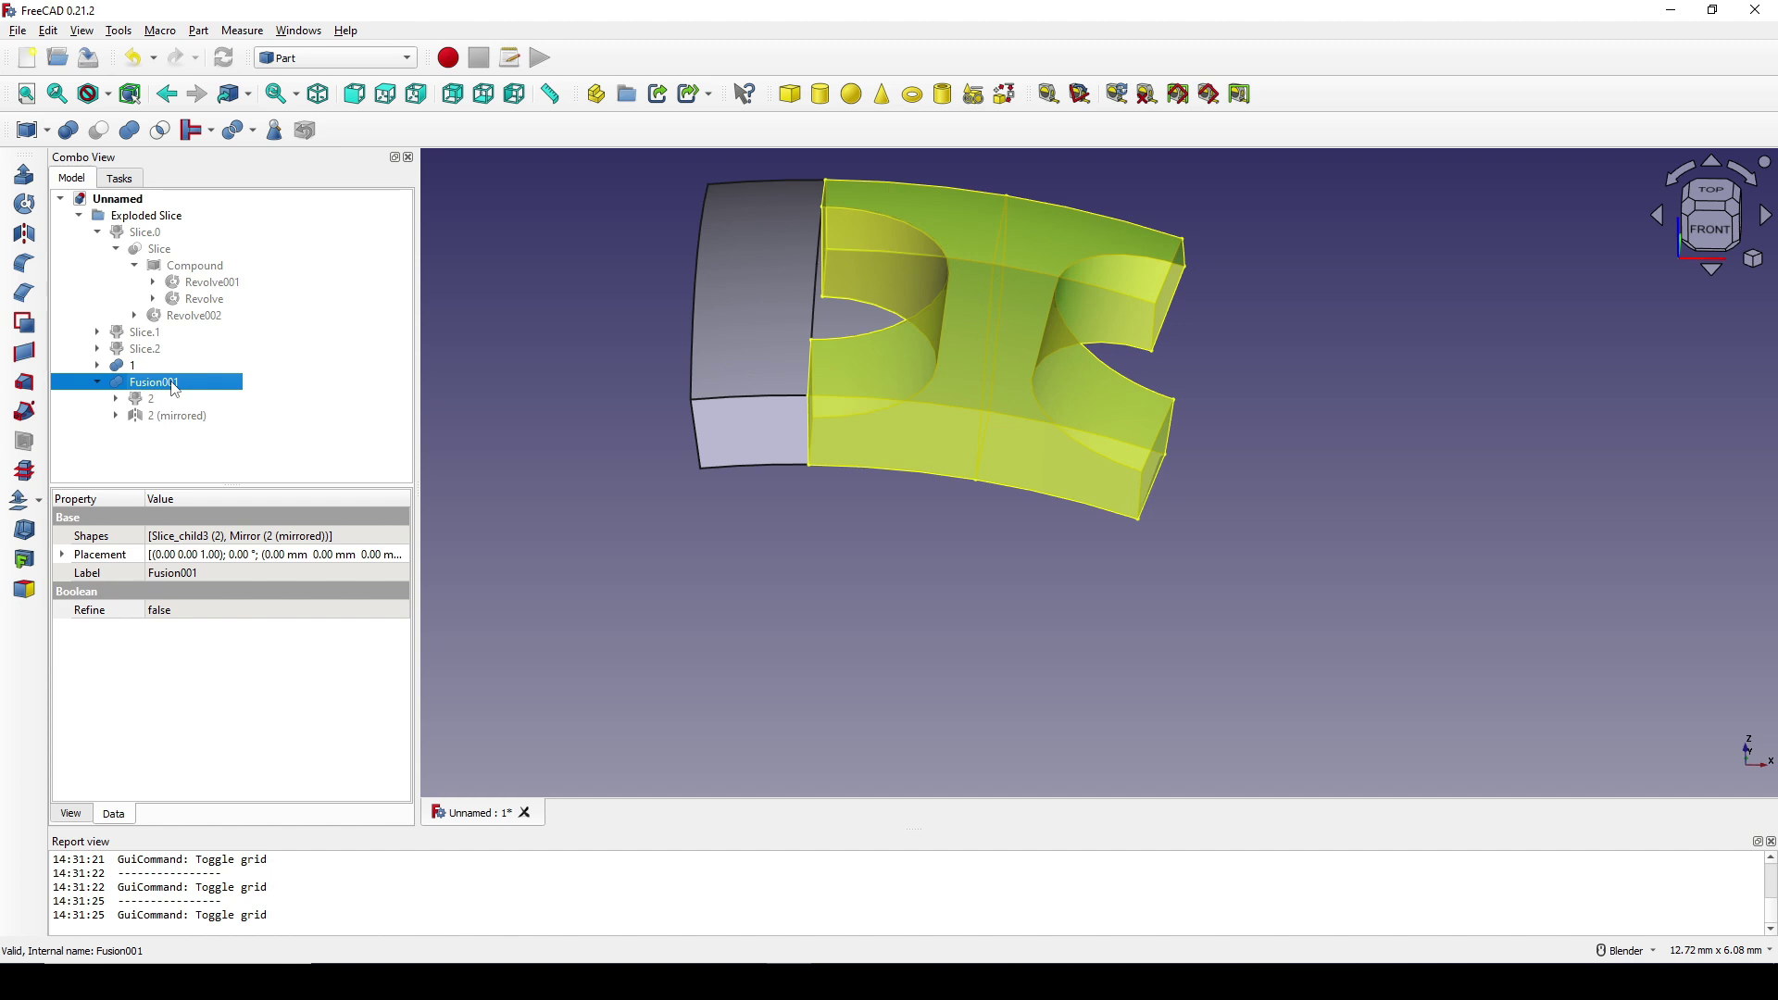
pyautogui.click(195, 611)
pyautogui.click(196, 611)
pyautogui.click(197, 633)
# - Recentre the view, select Fusion001 and start the Fillet Edges tool on it
pyautogui.scroll(1, 1015, 570)
pyautogui.scroll(-2, 991, 551)
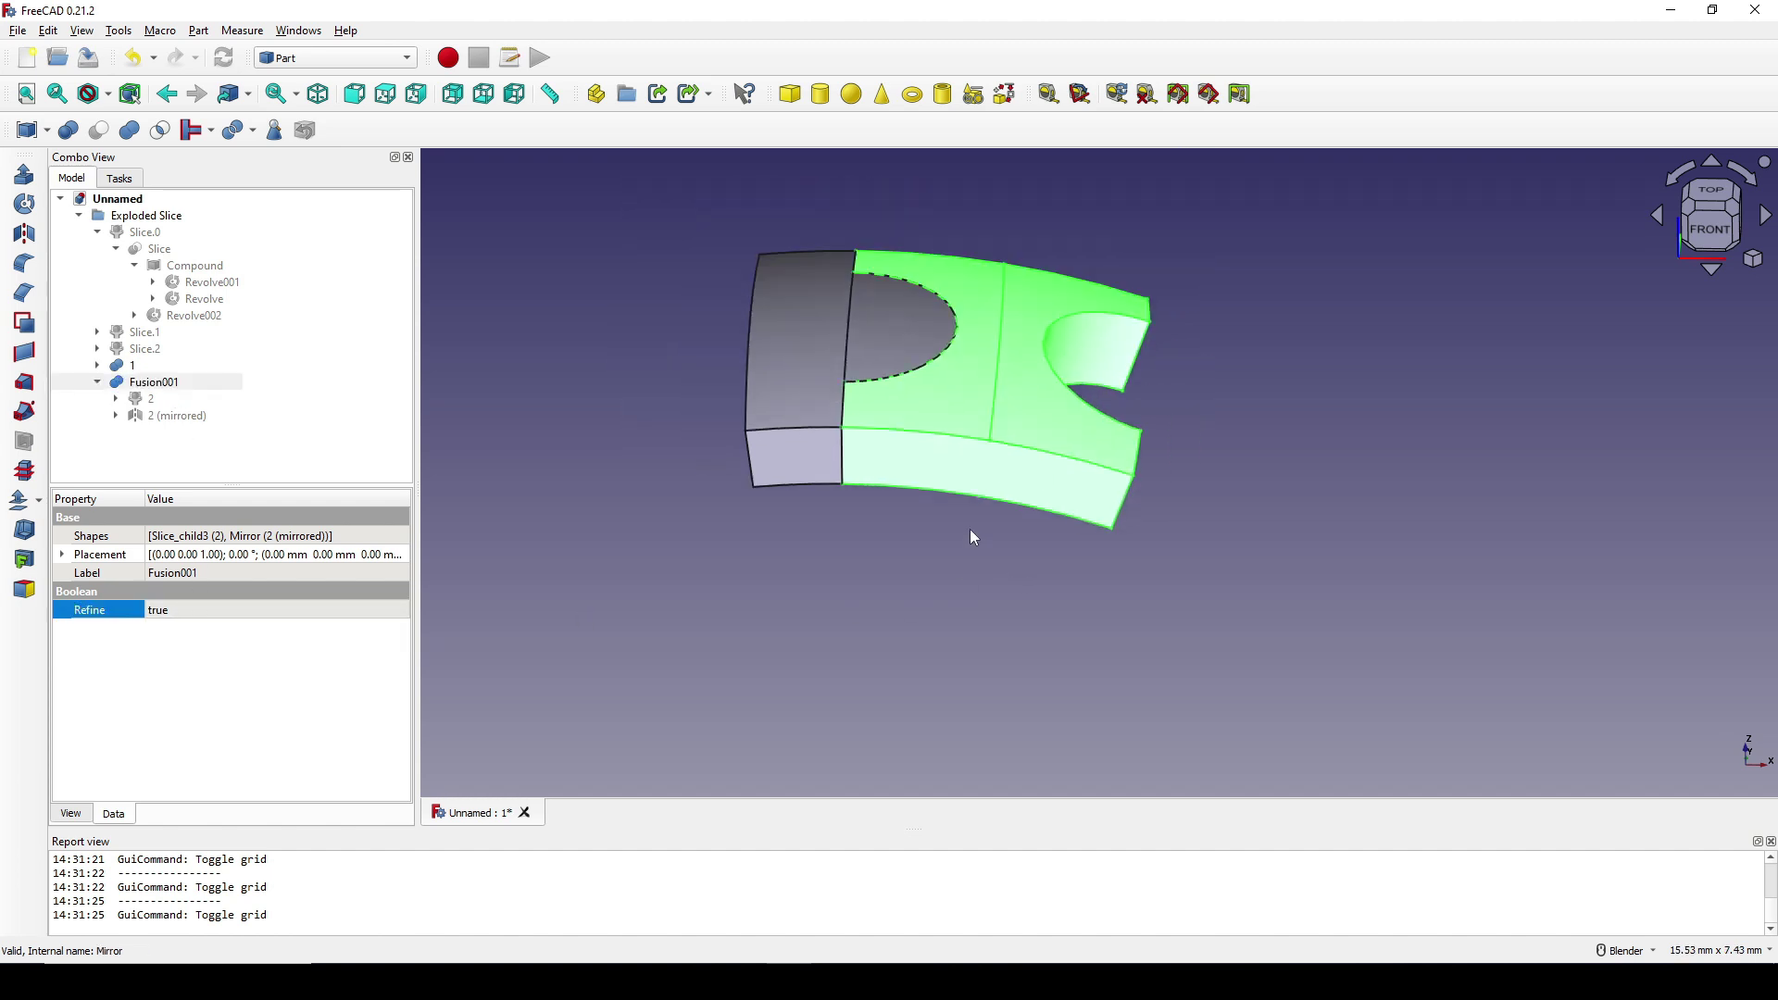
pyautogui.keyDown('shift'); pyautogui.moveTo(972, 537); pyautogui.dragTo(1131, 544, button='middle'); pyautogui.keyUp('shift')
pyautogui.click(1091, 654)
pyautogui.keyDown('shift'); pyautogui.moveTo(1139, 608); pyautogui.dragTo(1090, 628, button='middle'); pyautogui.keyUp('shift')
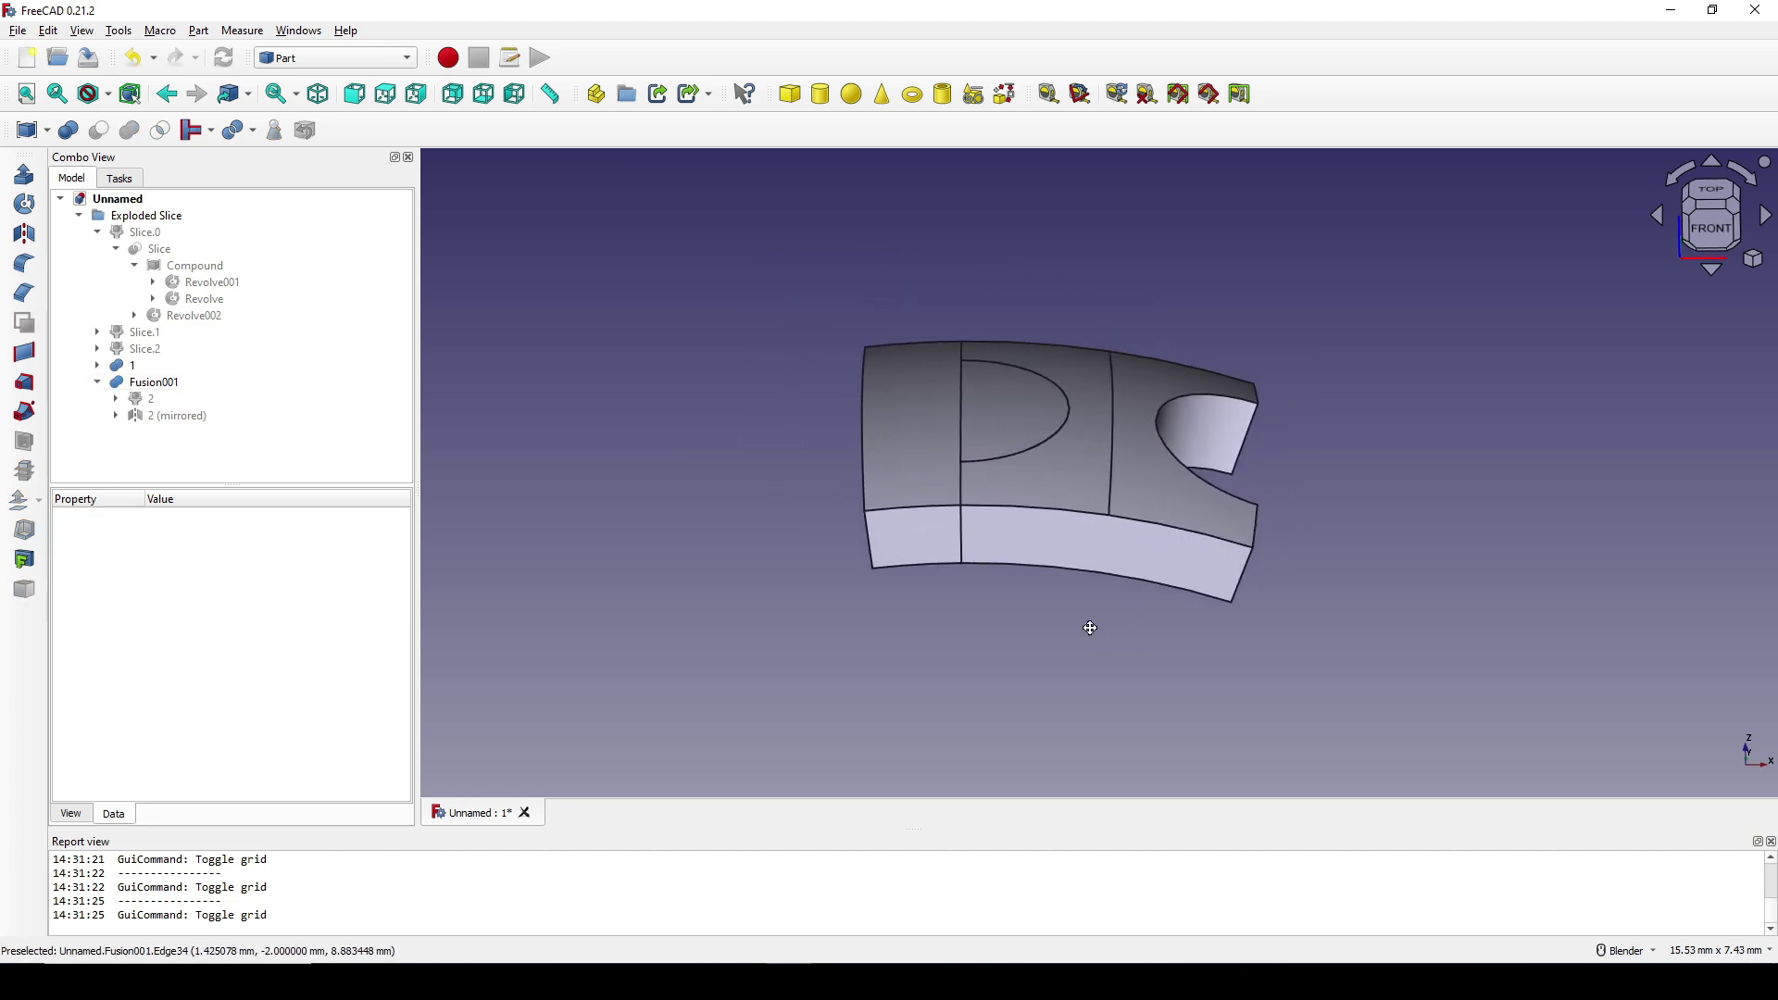
pyautogui.click(1068, 485)
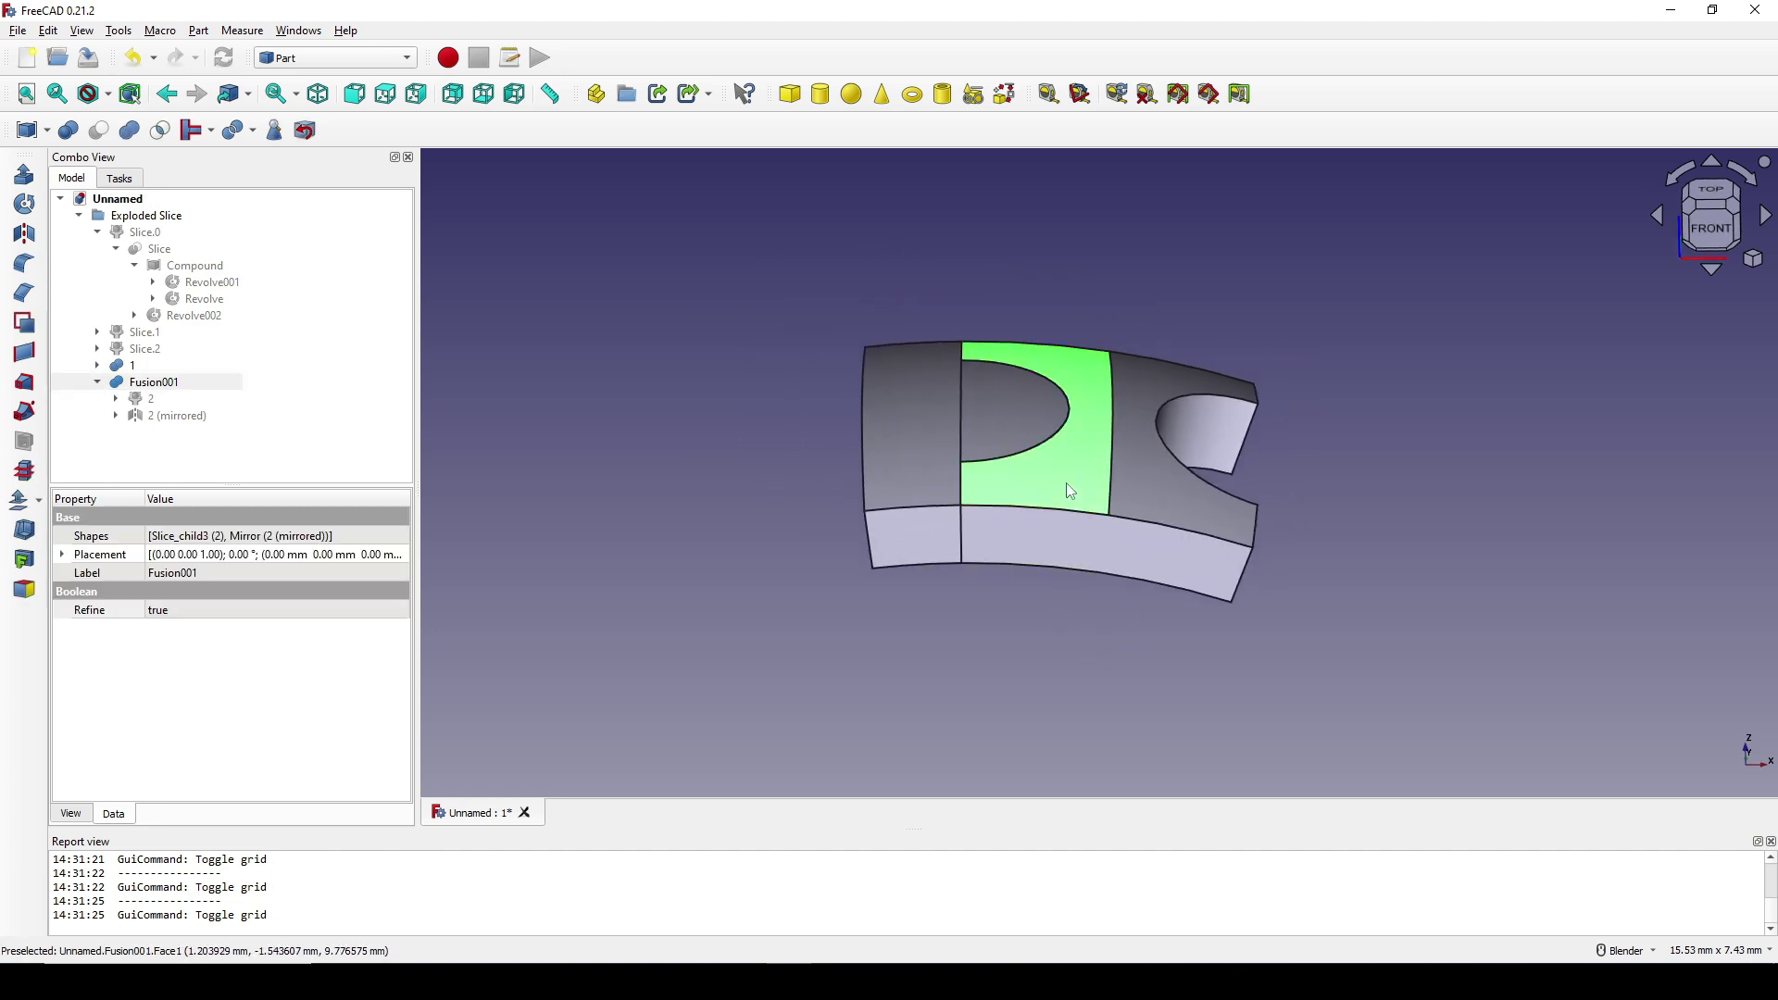
pyautogui.click(27, 266)
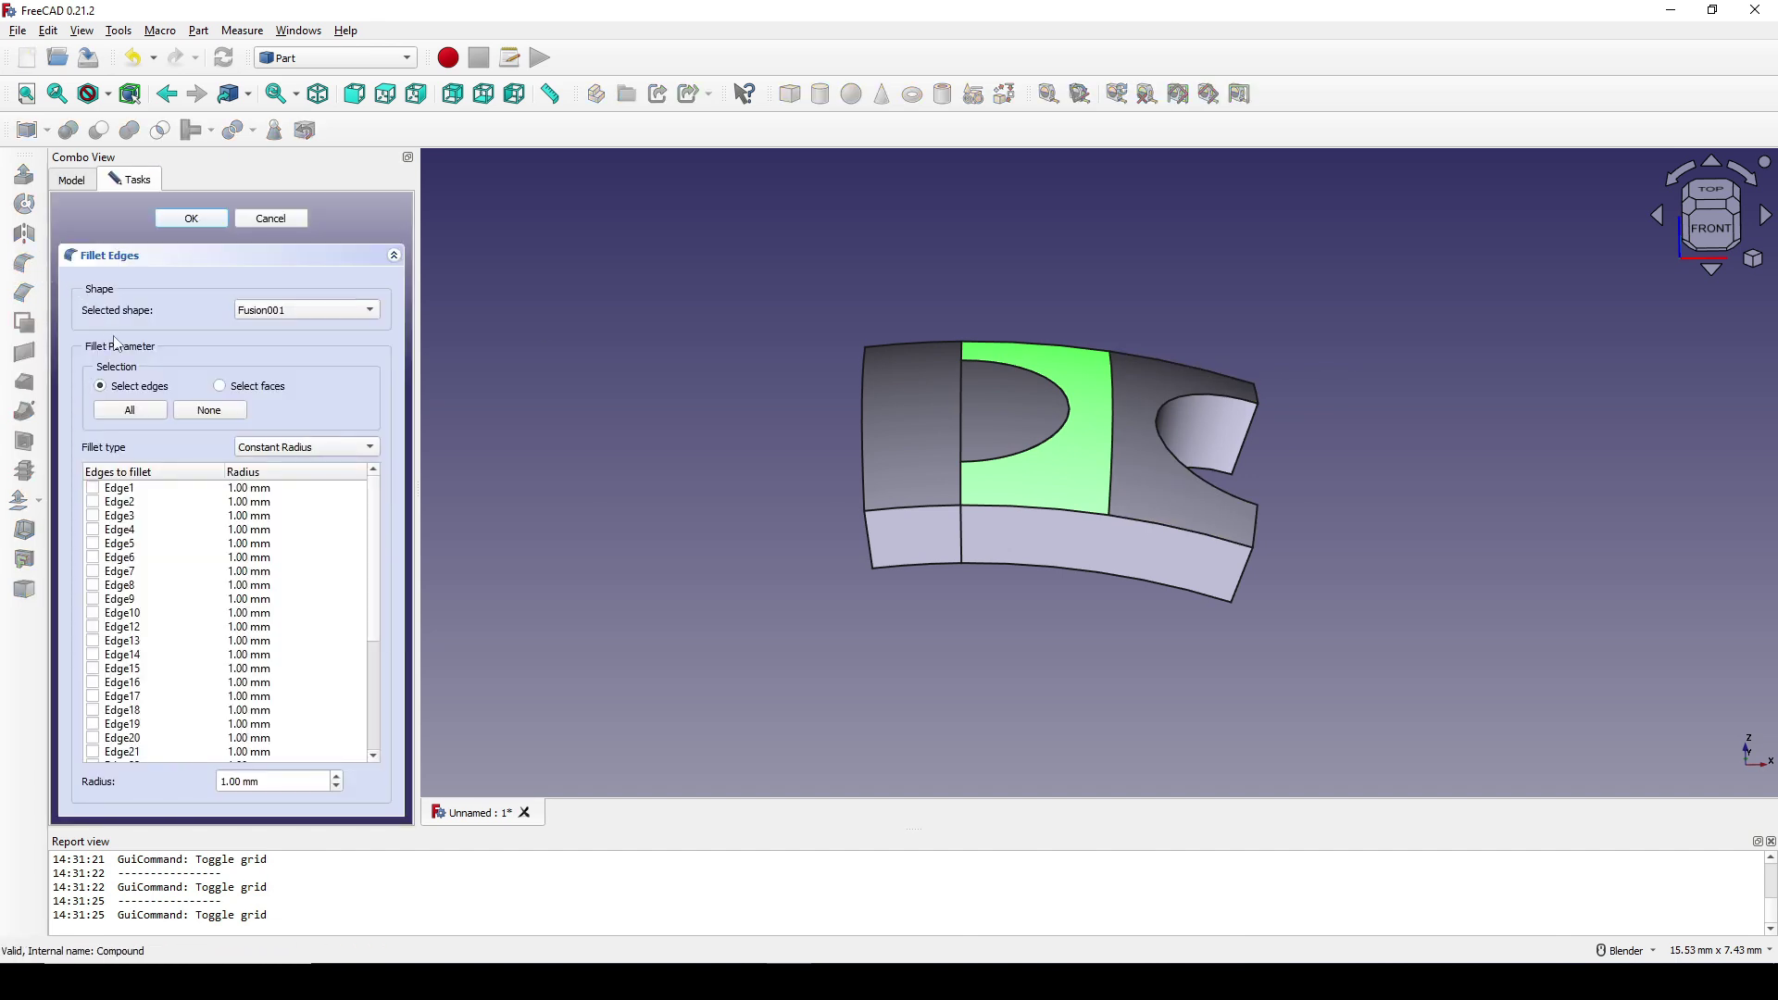
# - Fillet all edges of Fusion001 with a small radius
pyautogui.click(139, 411)
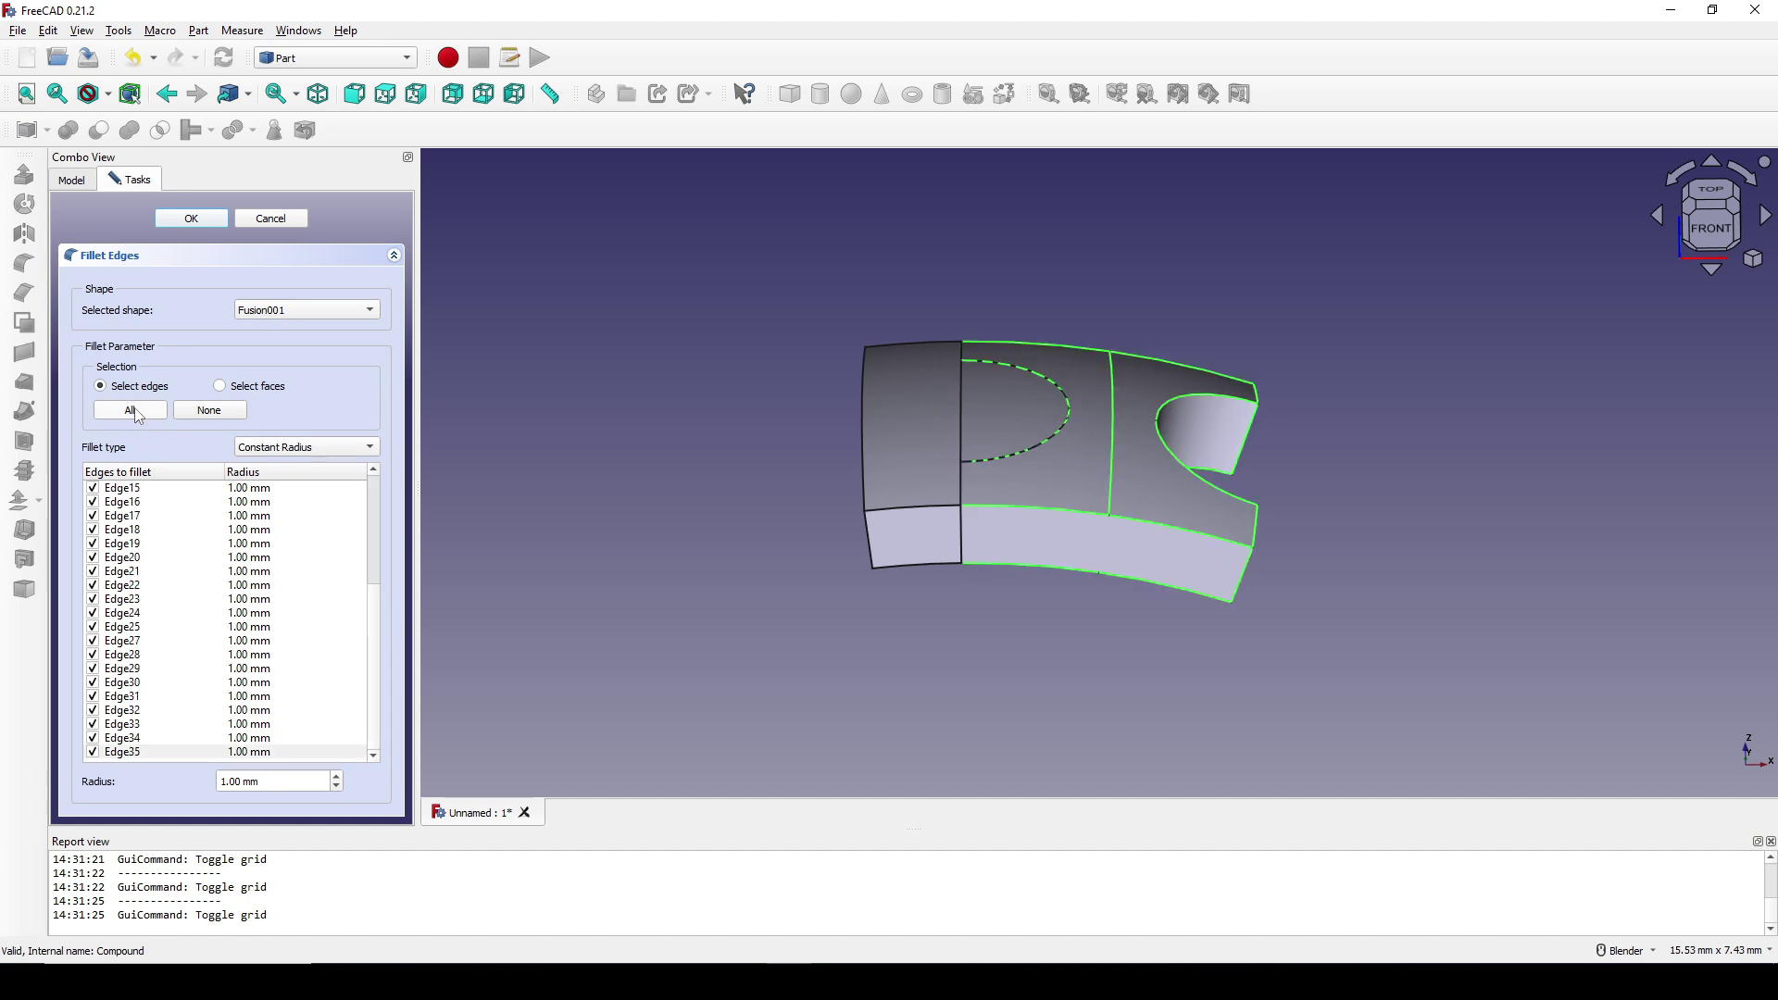
pyautogui.click(248, 781)
pyautogui.write('.1')
pyautogui.click(203, 222)
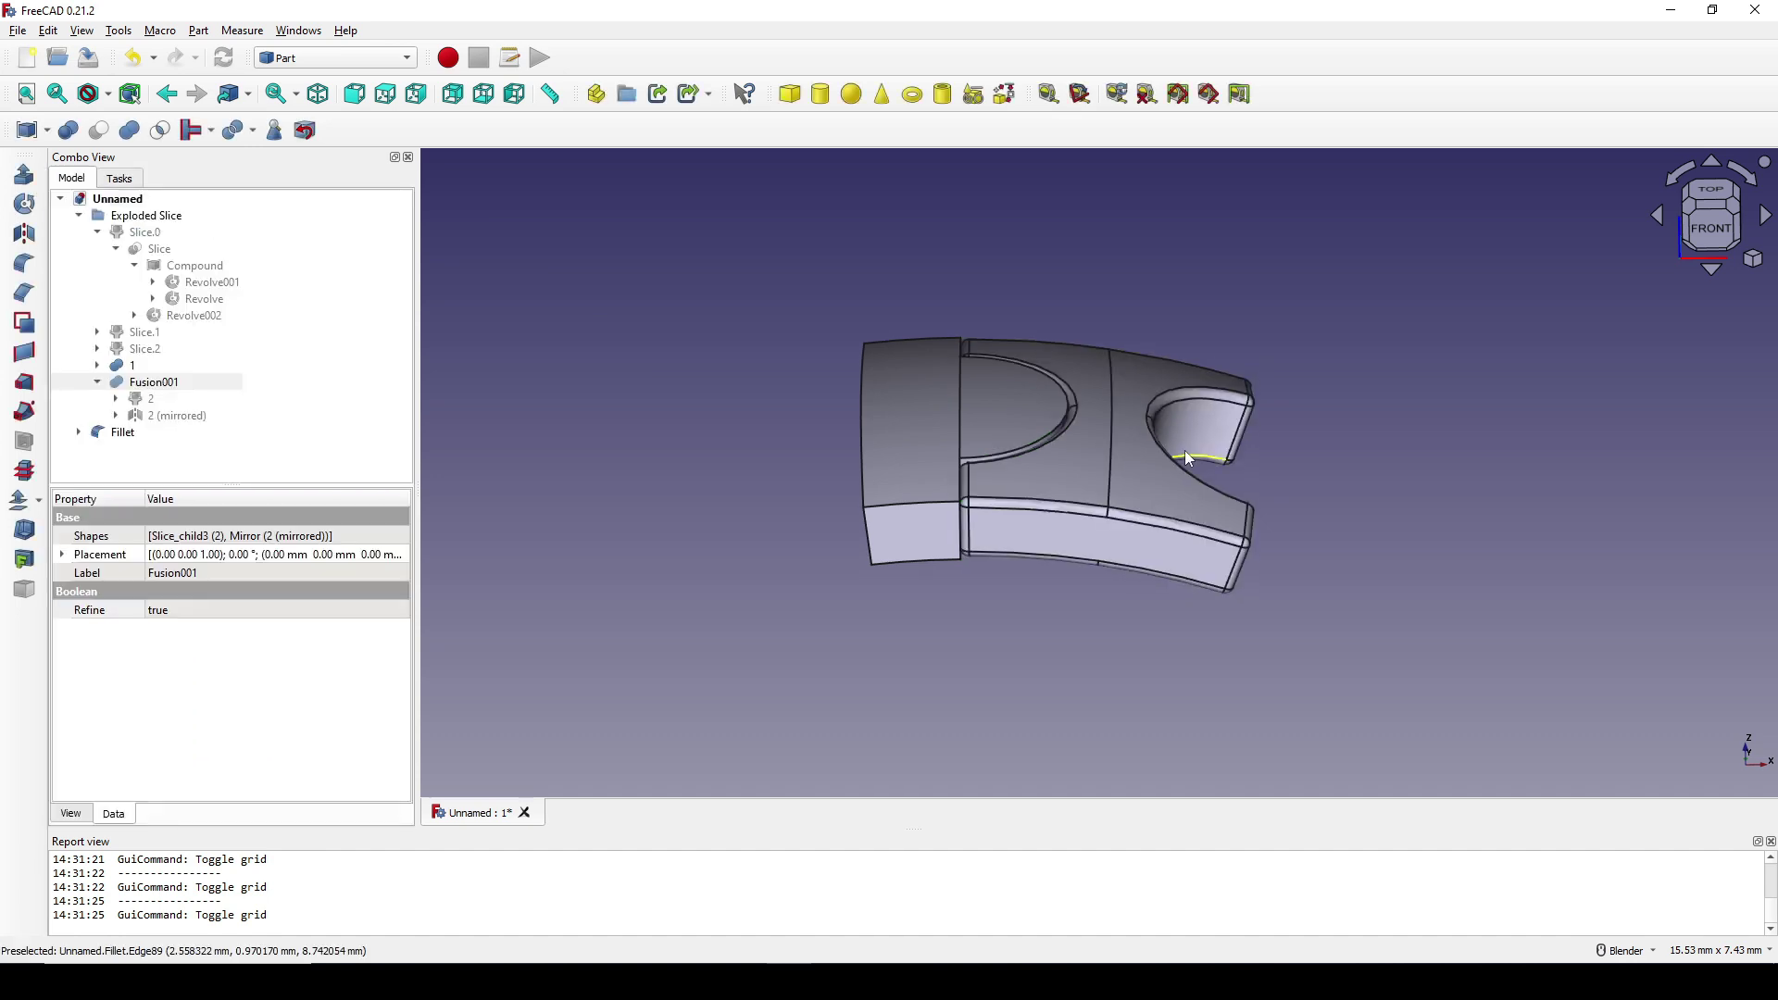
# - Fillet all edges of part 1 with a 0.1 mm radius
pyautogui.click(885, 417)
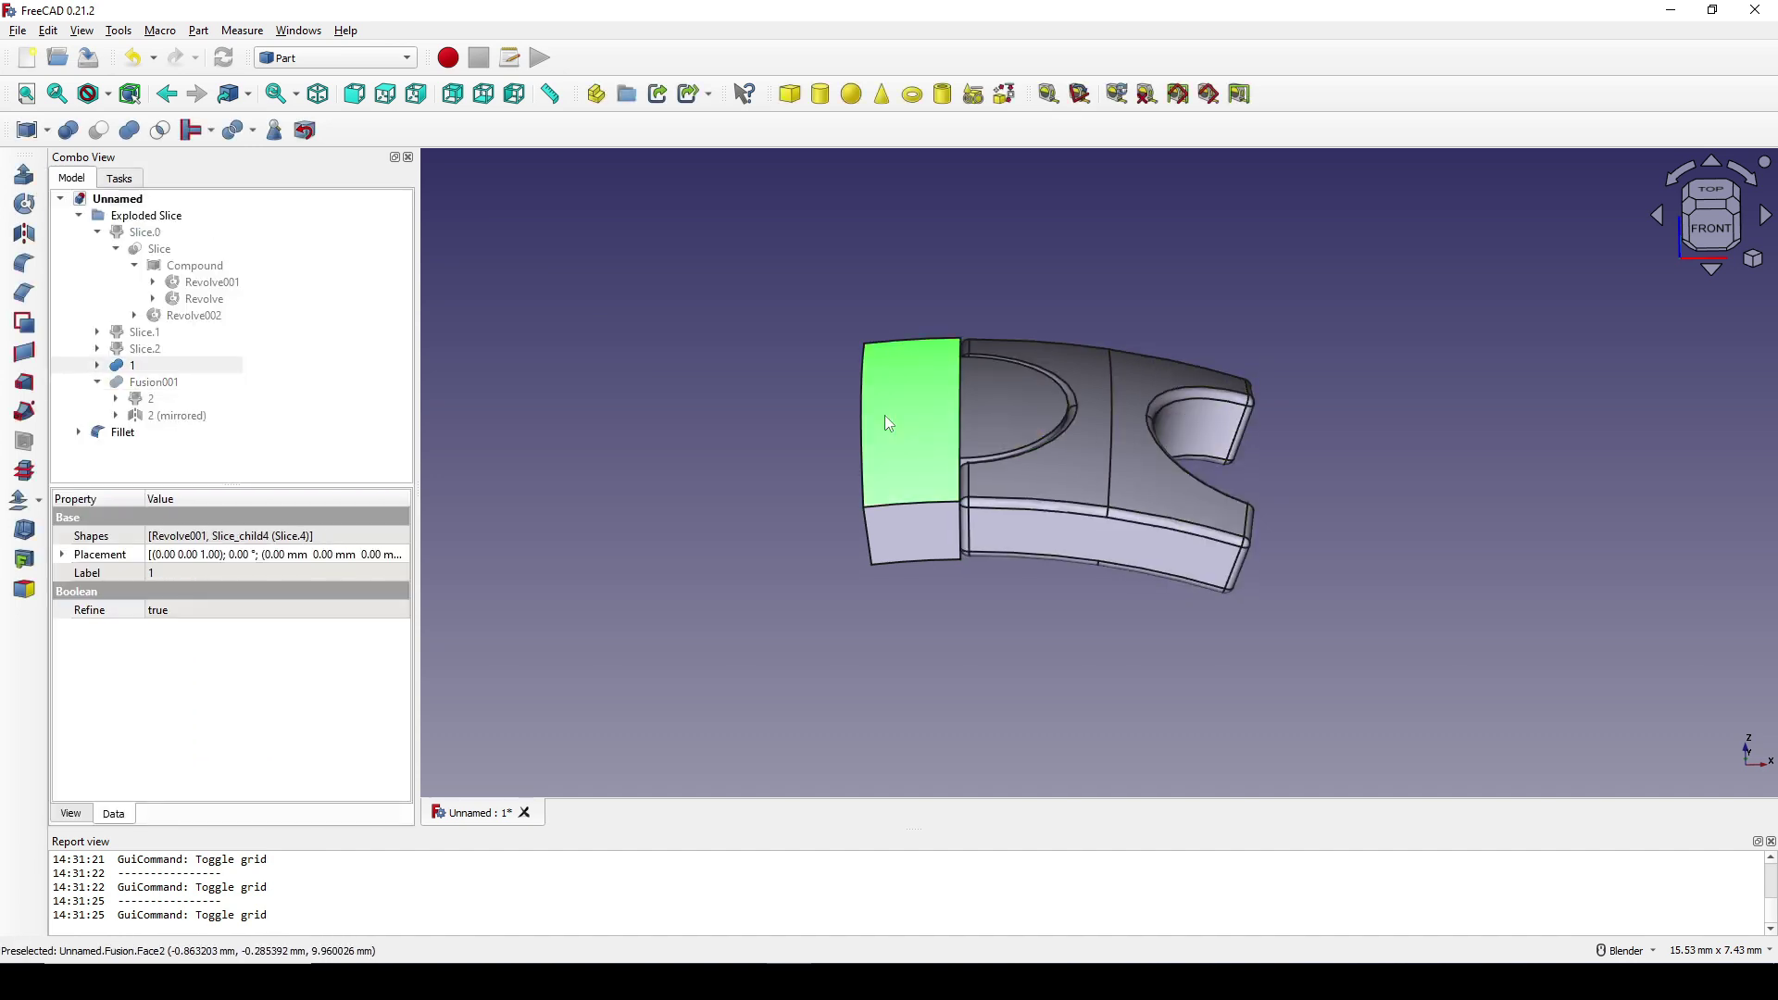
pyautogui.click(24, 263)
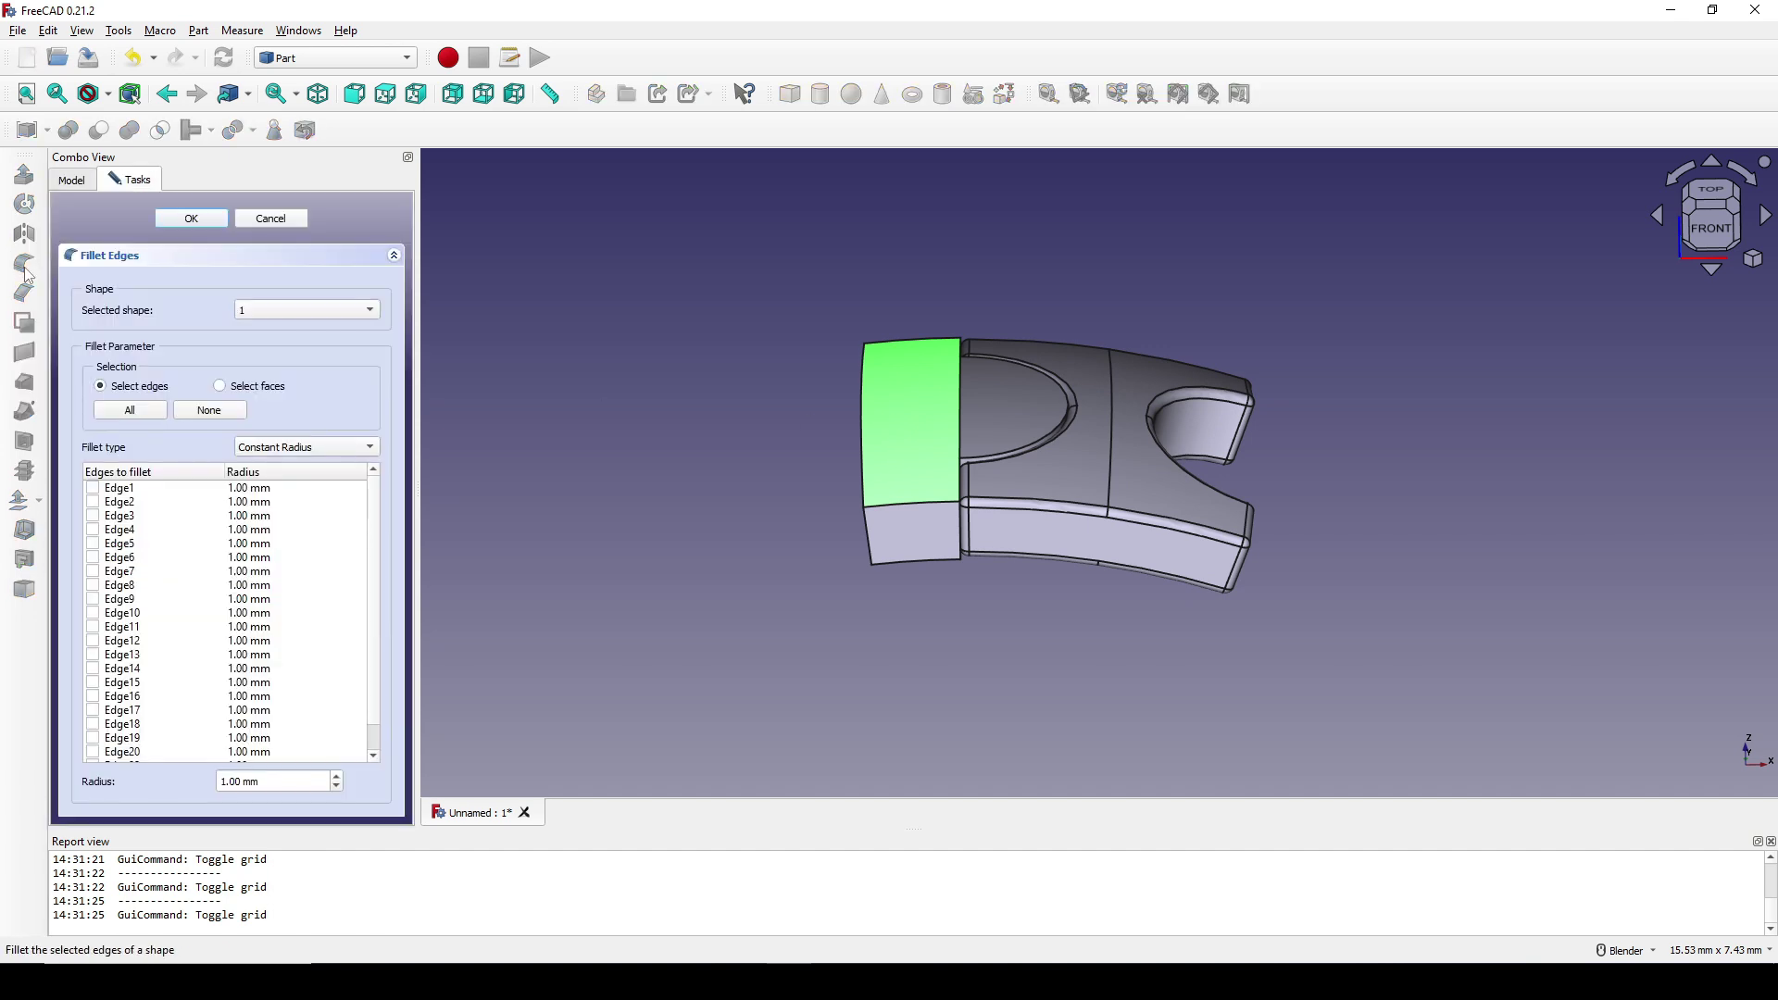
pyautogui.click(142, 413)
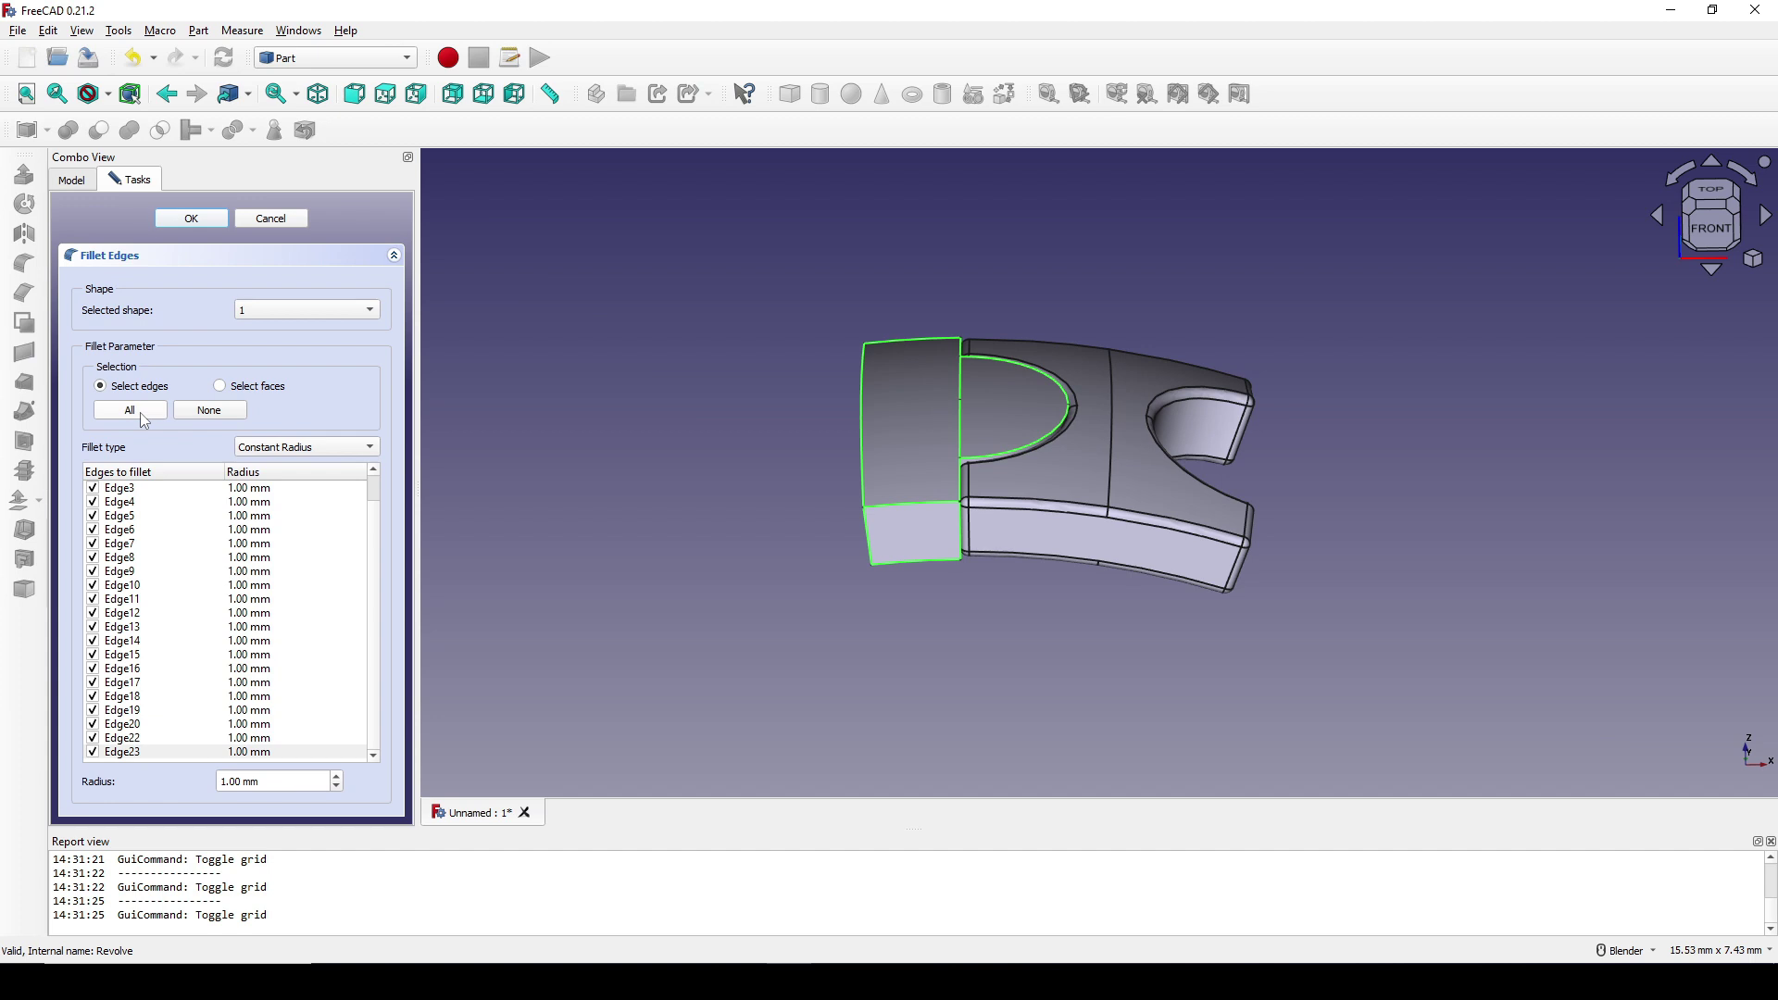
pyautogui.moveTo(263, 782); pyautogui.dragTo(159, 772)
pyautogui.write('.1')
pyautogui.click(191, 219)
pyautogui.moveTo(1065, 424); pyautogui.dragTo(1075, 528, button='middle')
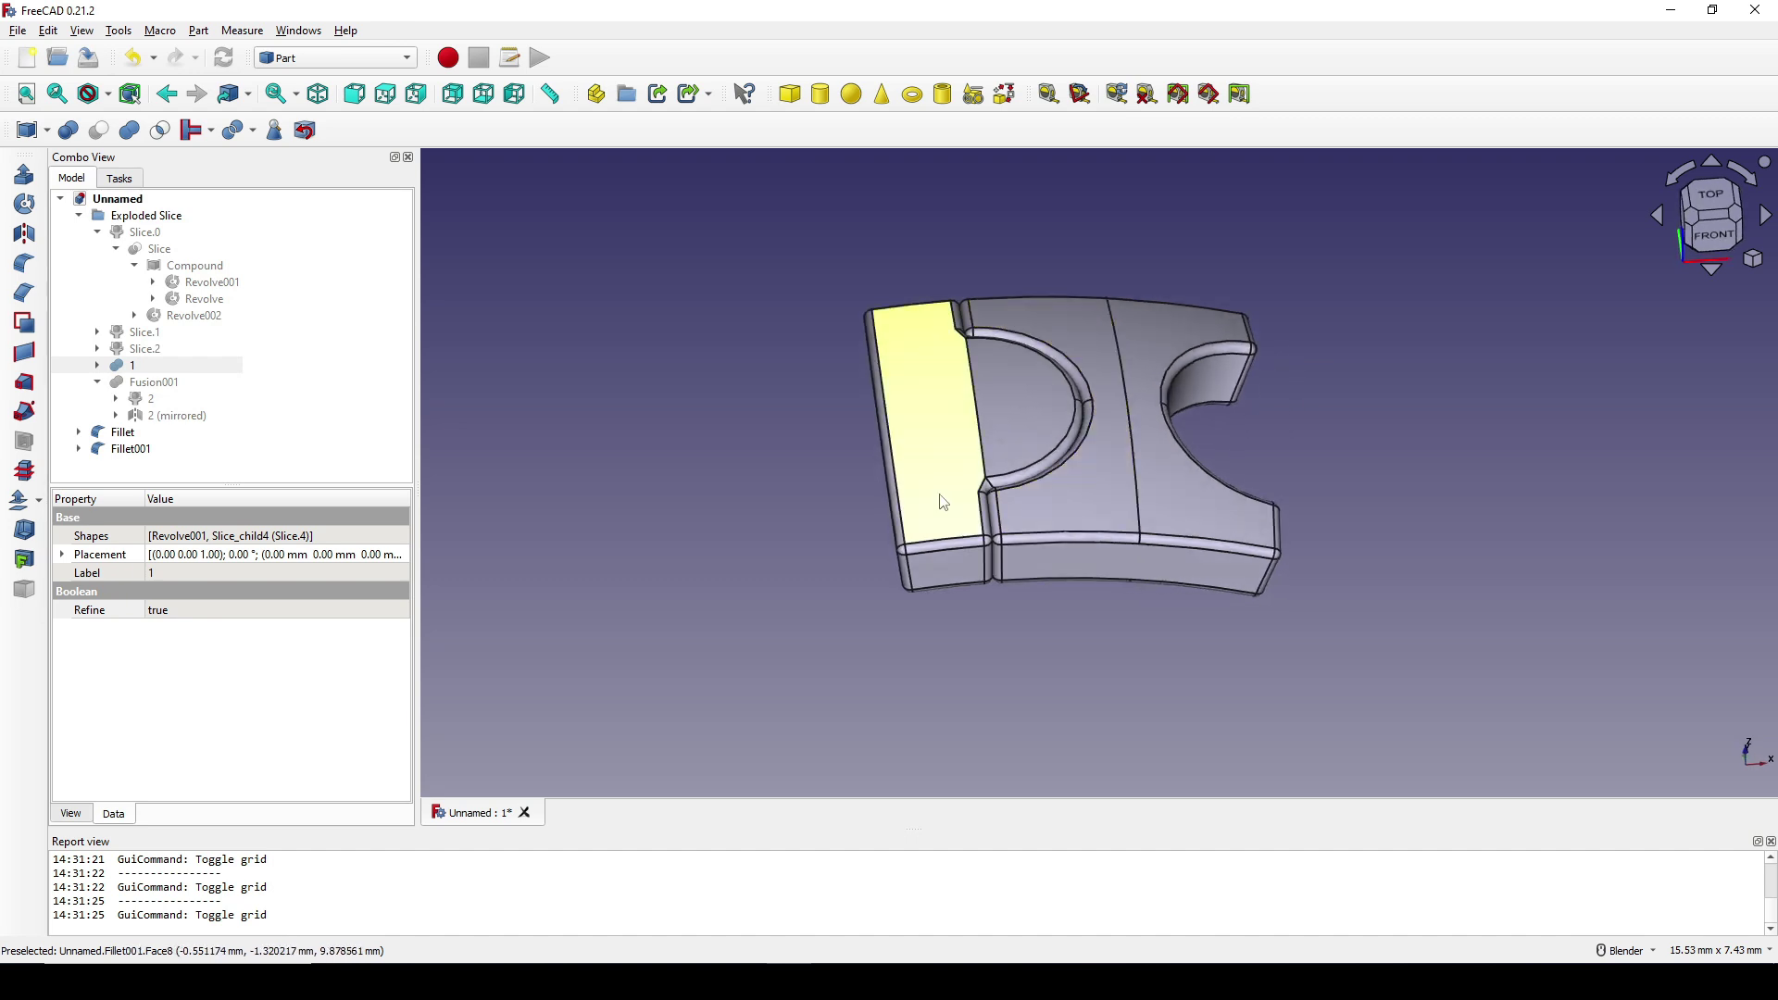
pyautogui.moveTo(960, 488); pyautogui.dragTo(977, 435, button='middle')
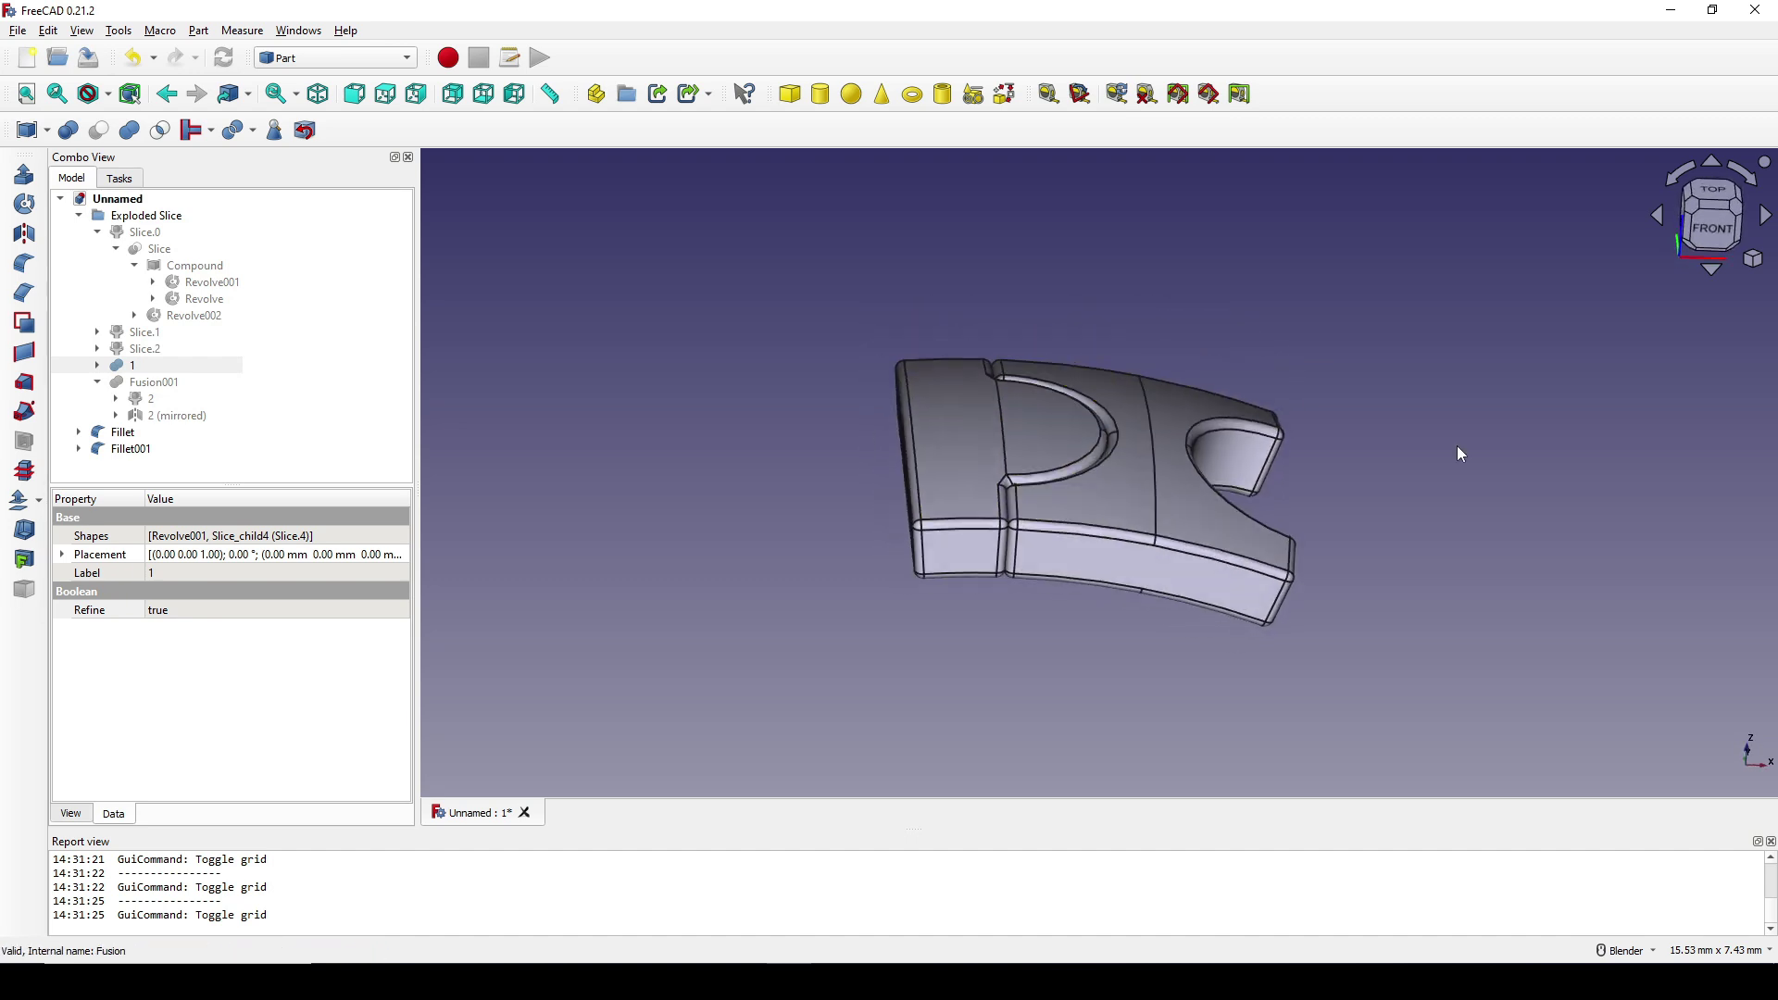
# - In Draft, mirror the filleted link piece across the top and bottom corners of its left-end edge
pyautogui.click(317, 59)
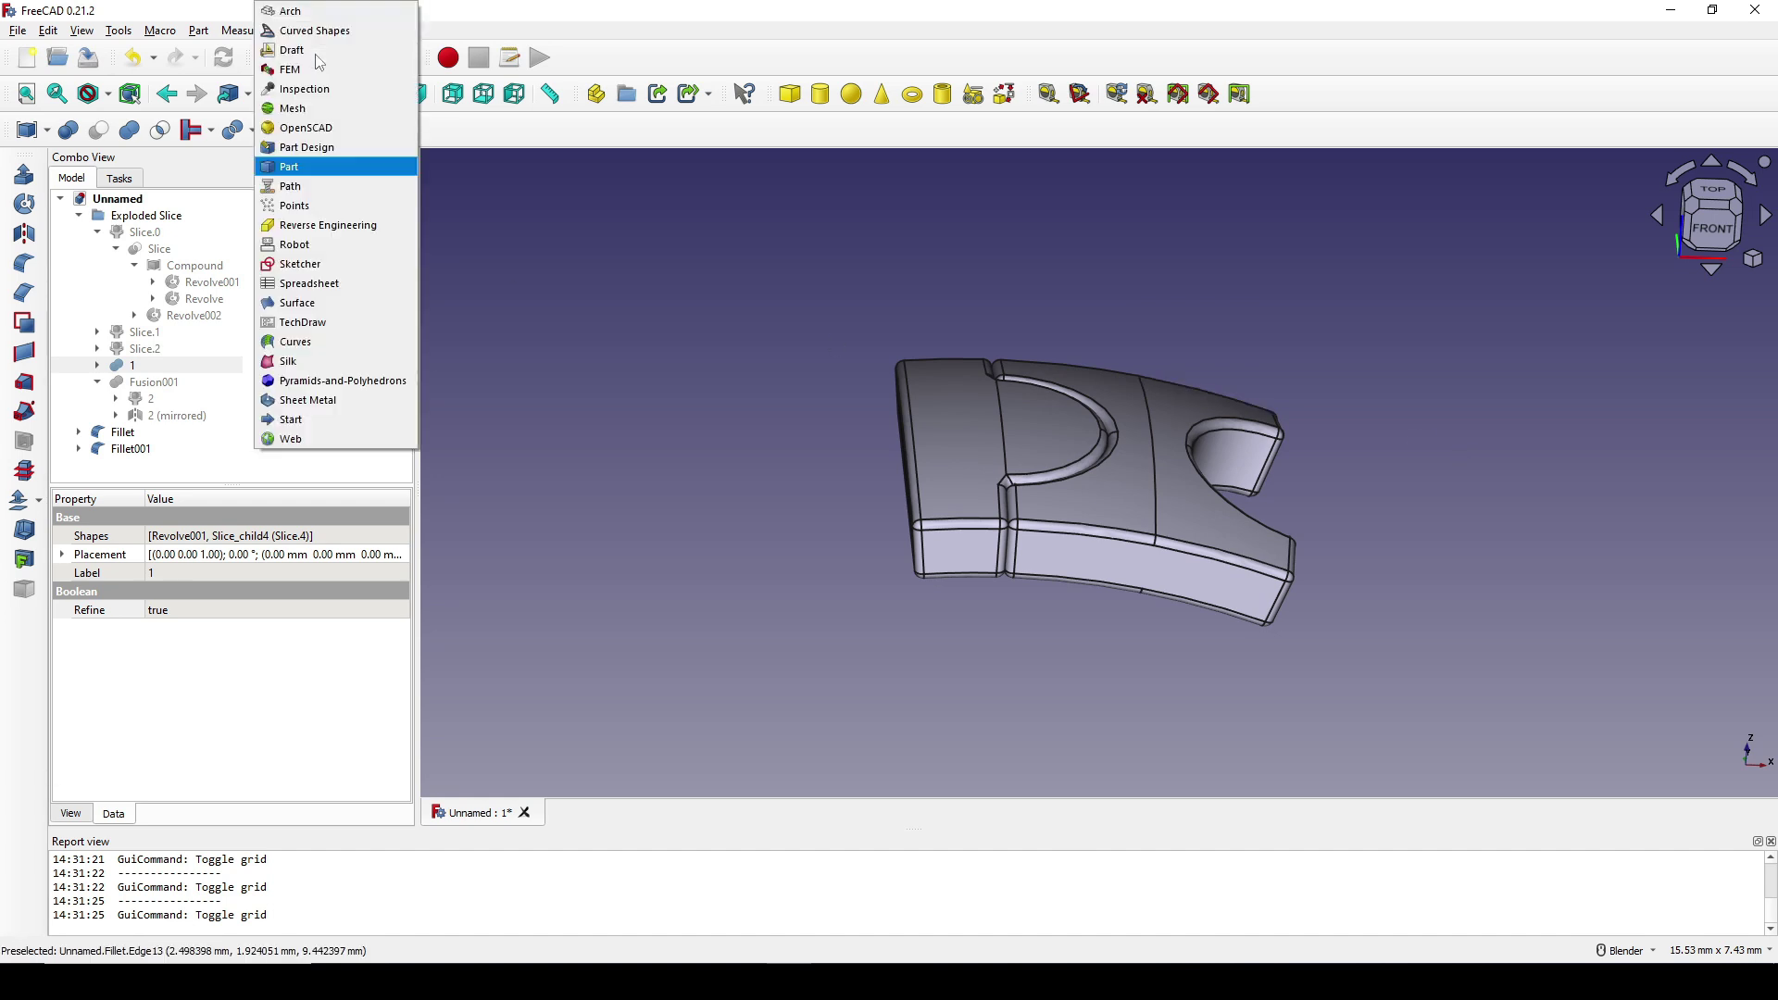
pyautogui.click(315, 52)
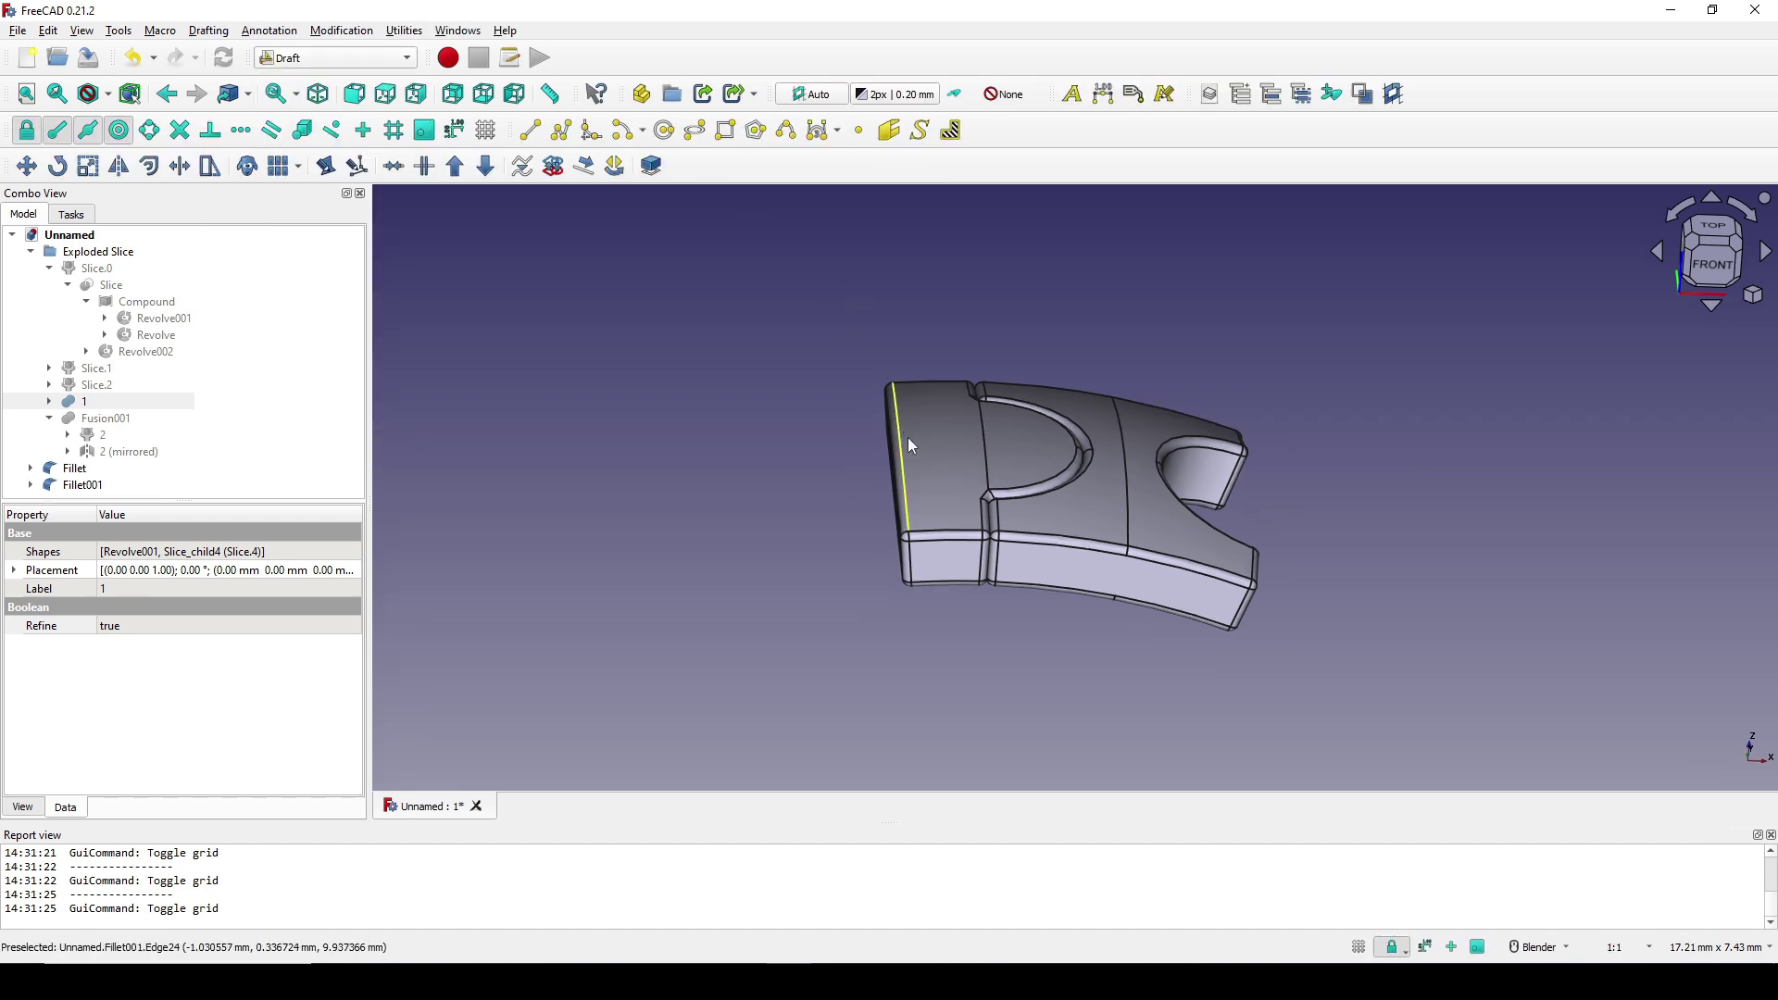
pyautogui.click(946, 473)
pyautogui.click(1712, 265)
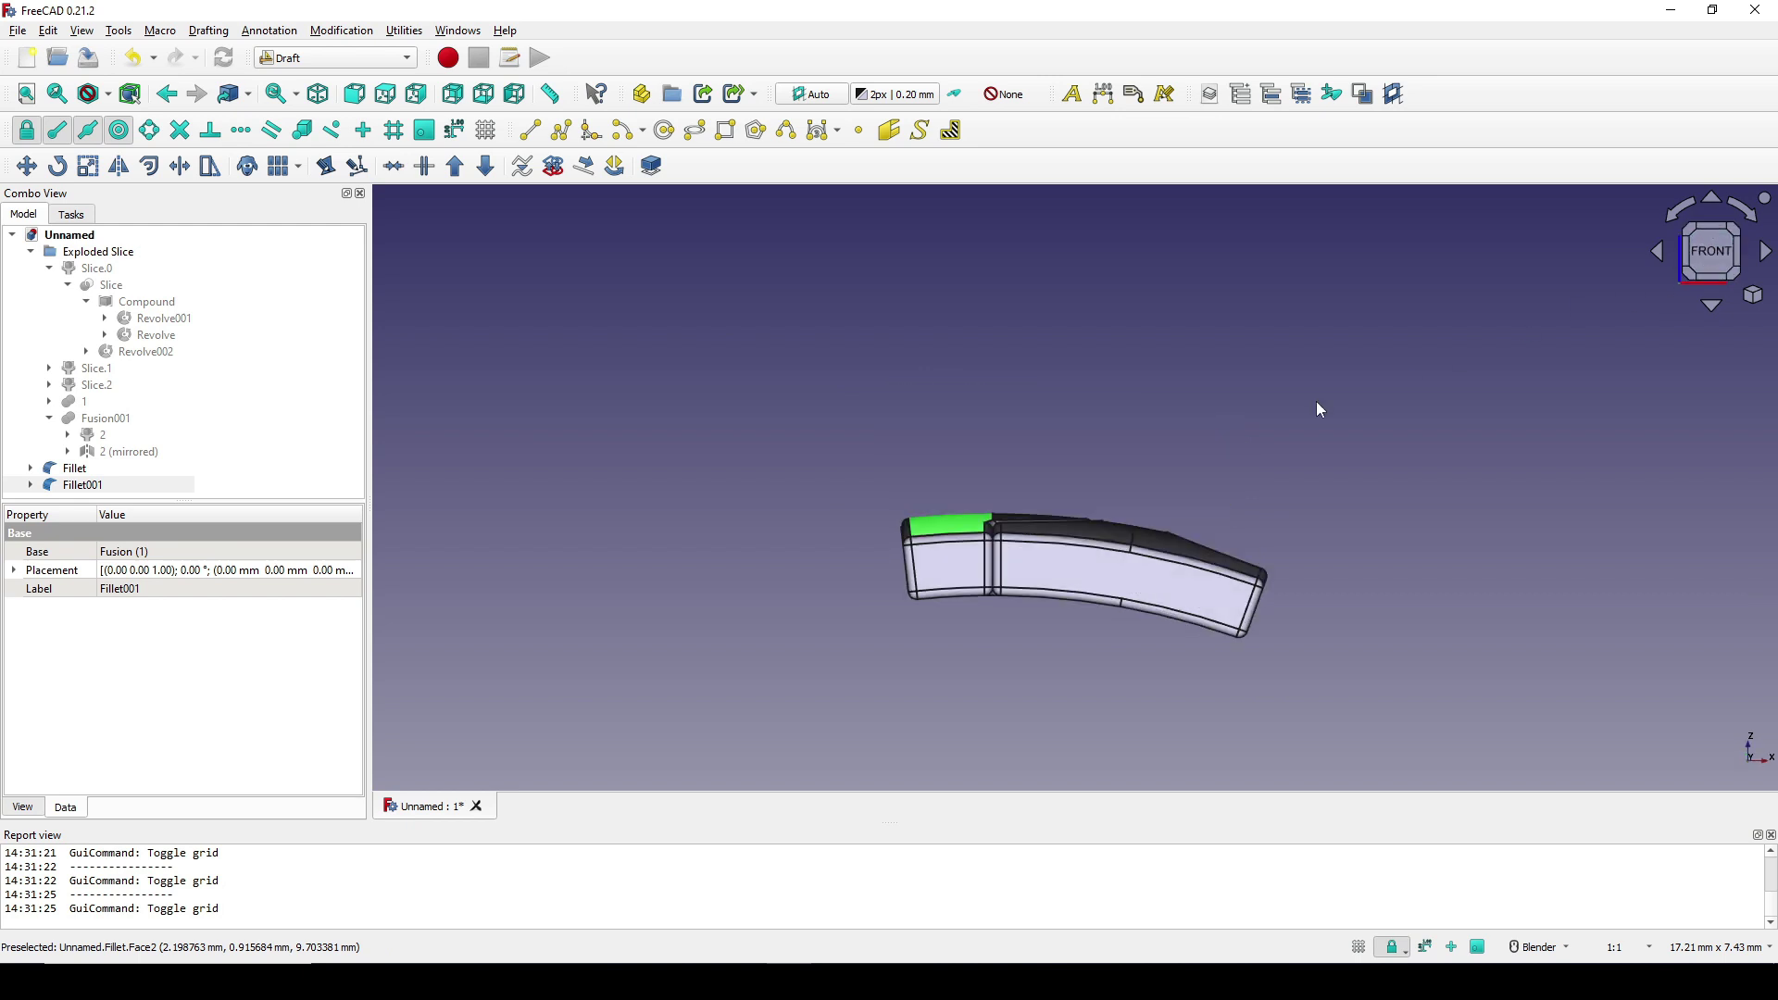
pyautogui.scroll(5, 956, 589)
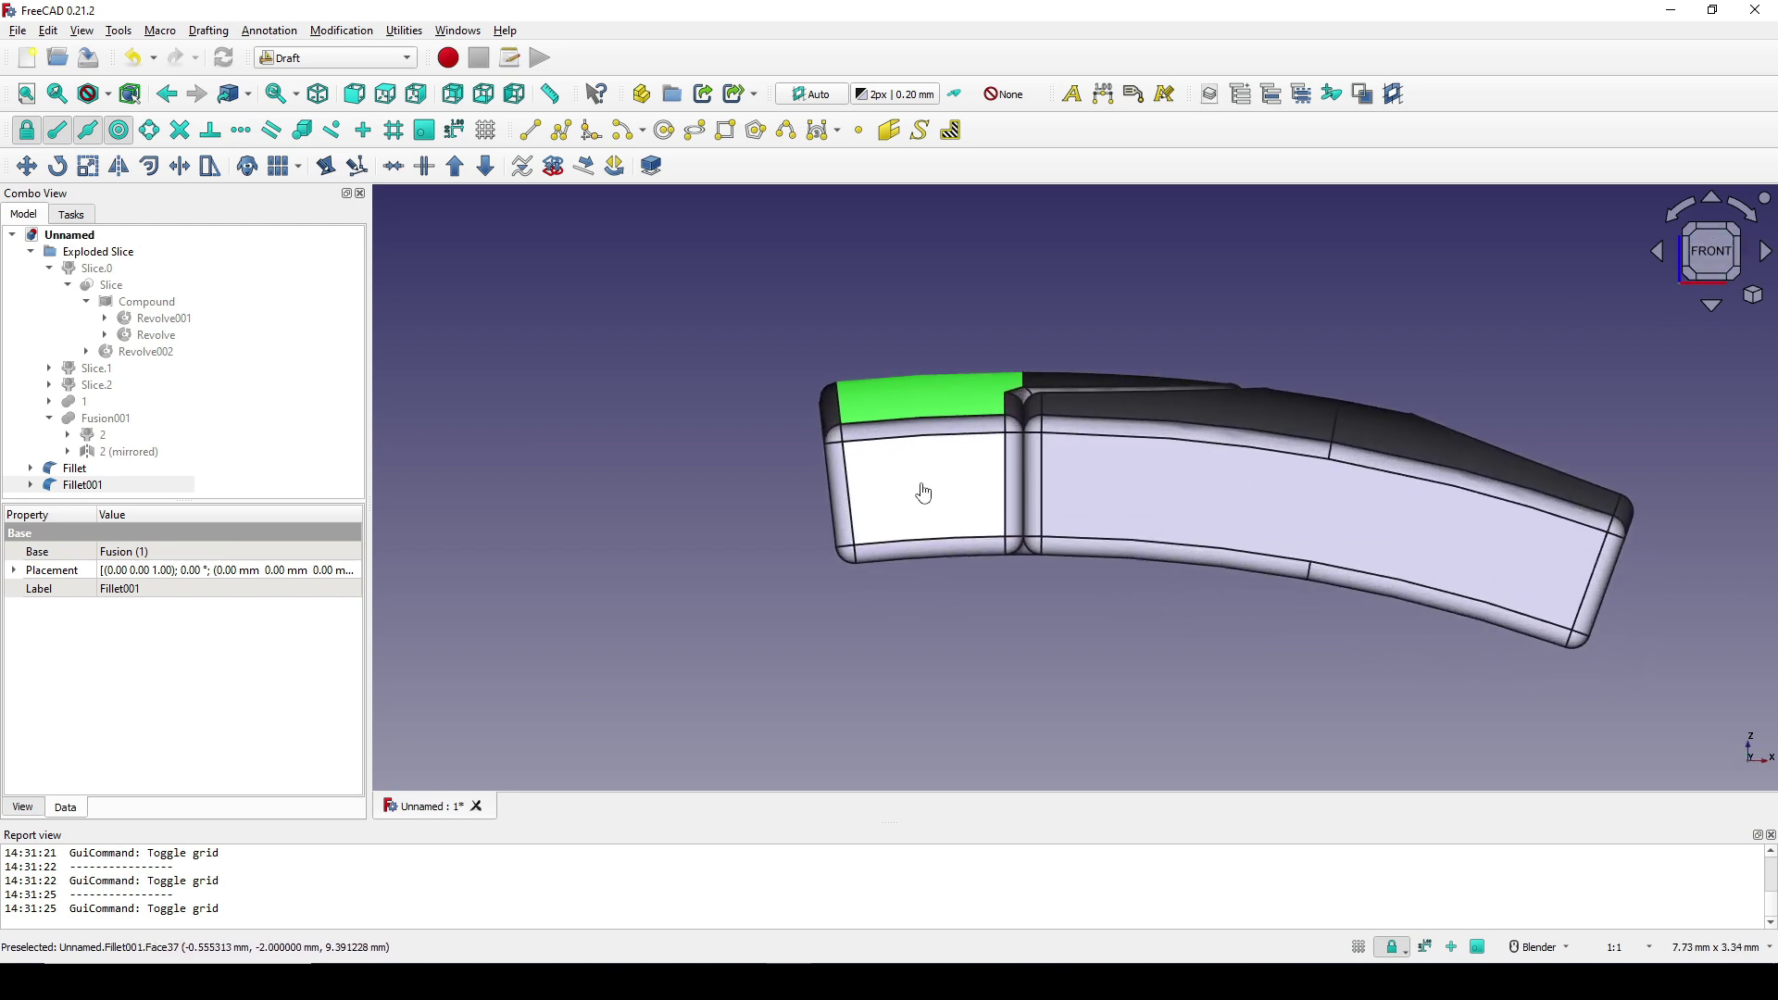
pyautogui.click(119, 167)
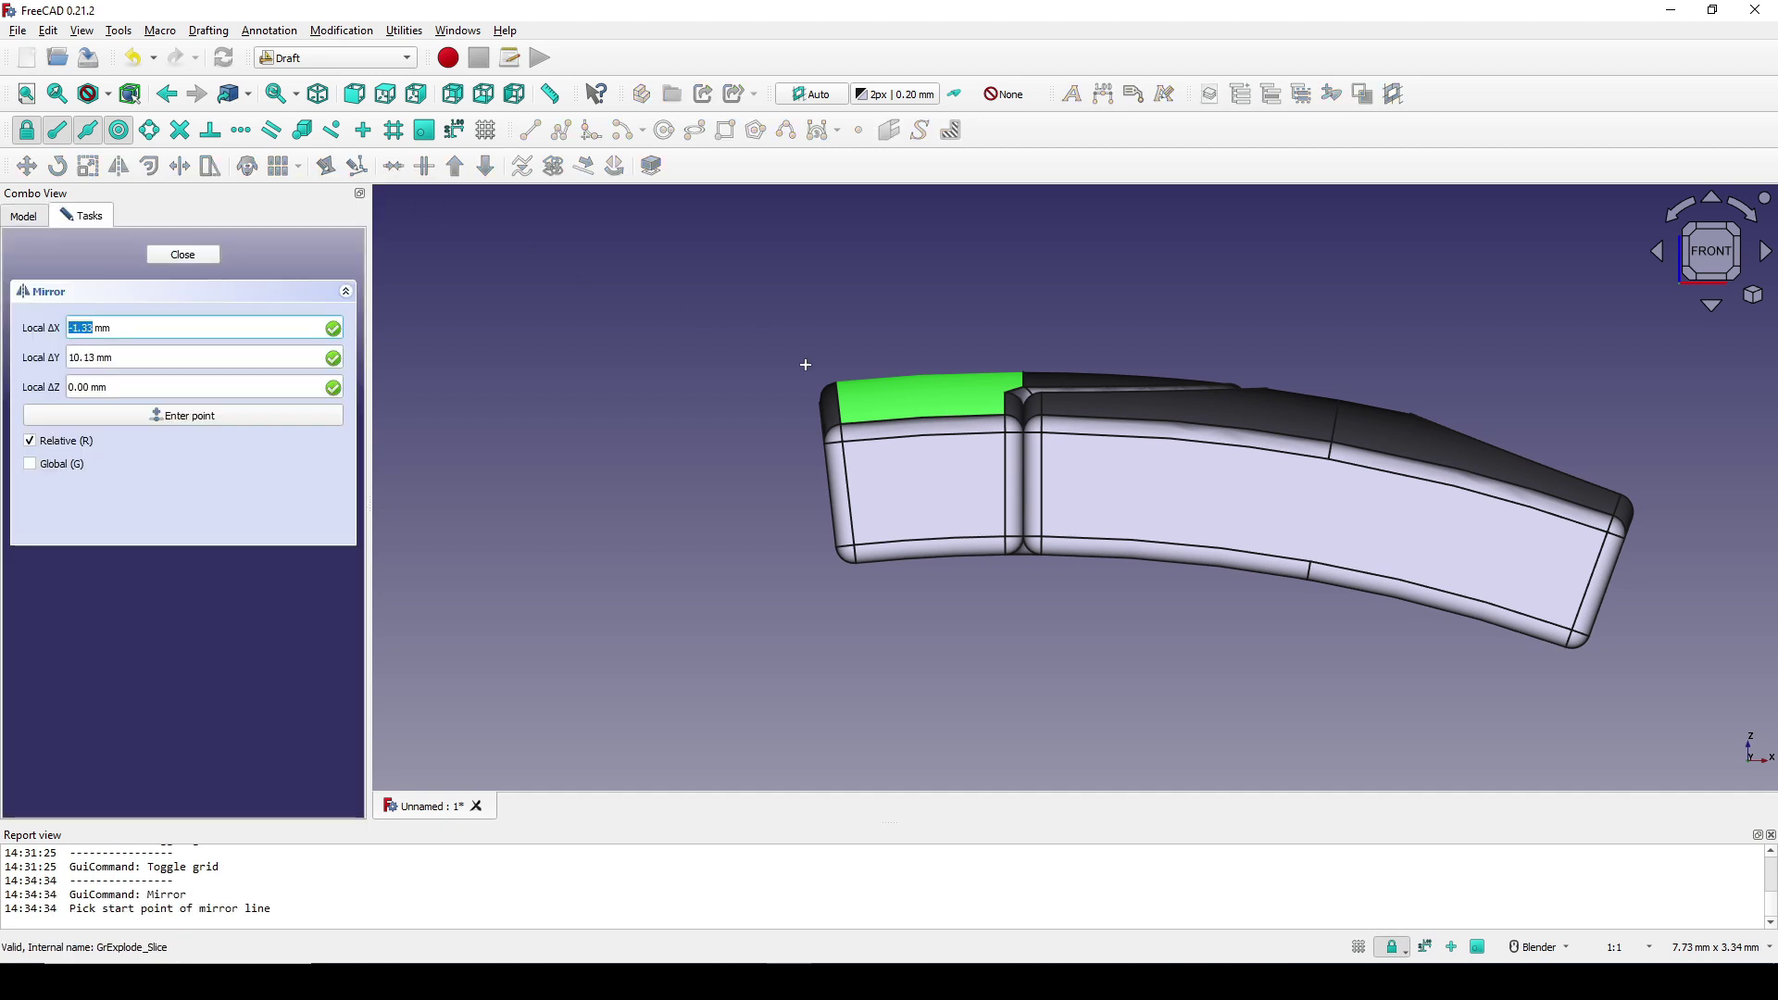
pyautogui.click(825, 445)
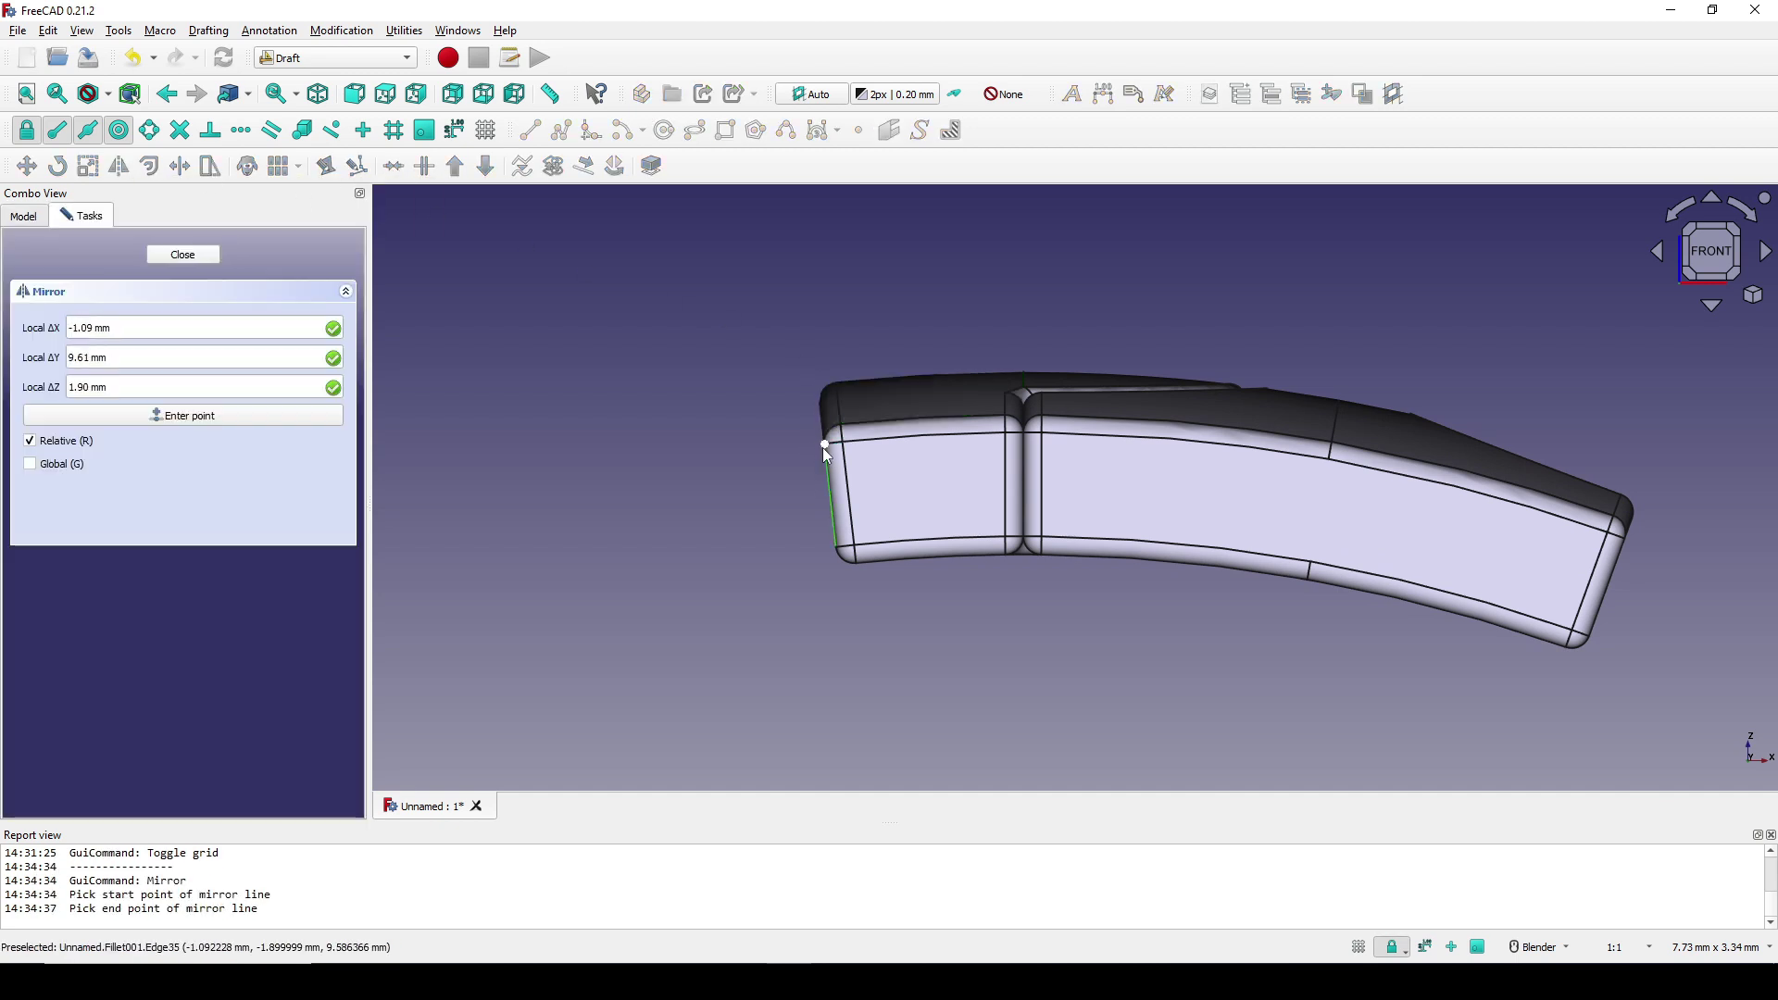
pyautogui.click(835, 536)
pyautogui.moveTo(831, 544); pyautogui.dragTo(1020, 501, button='middle')
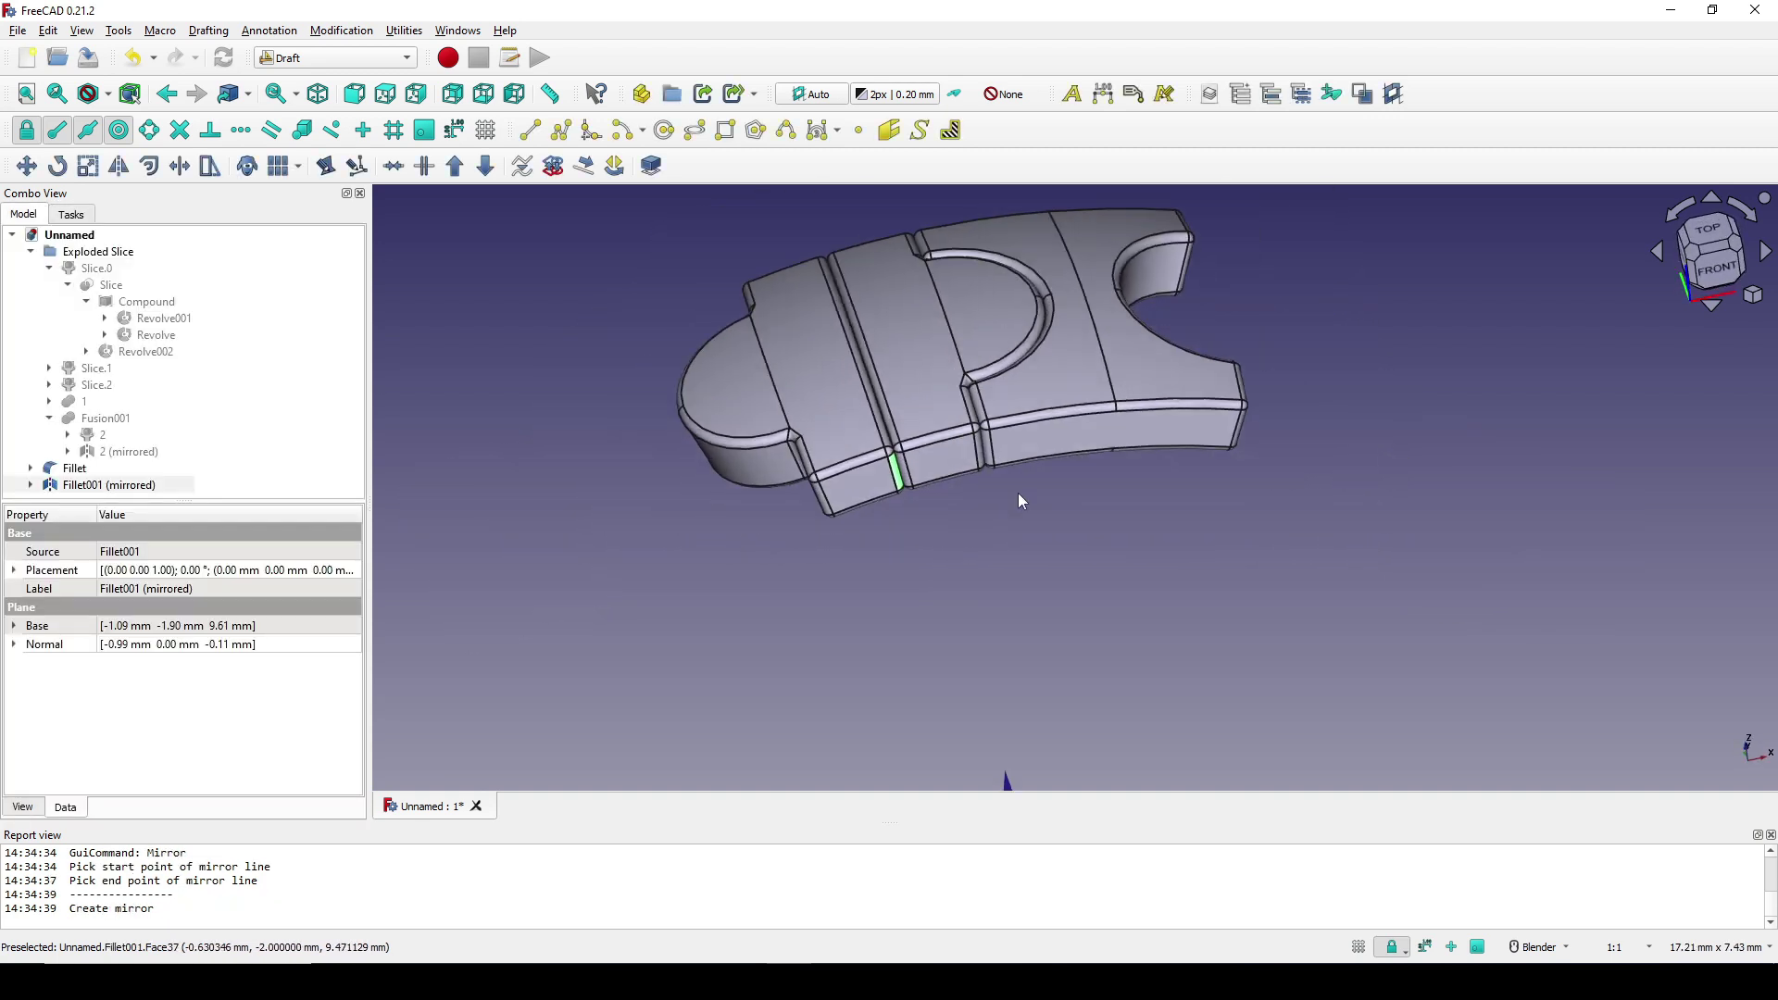
# - Switch back to the Part workbench
pyautogui.click(336, 57)
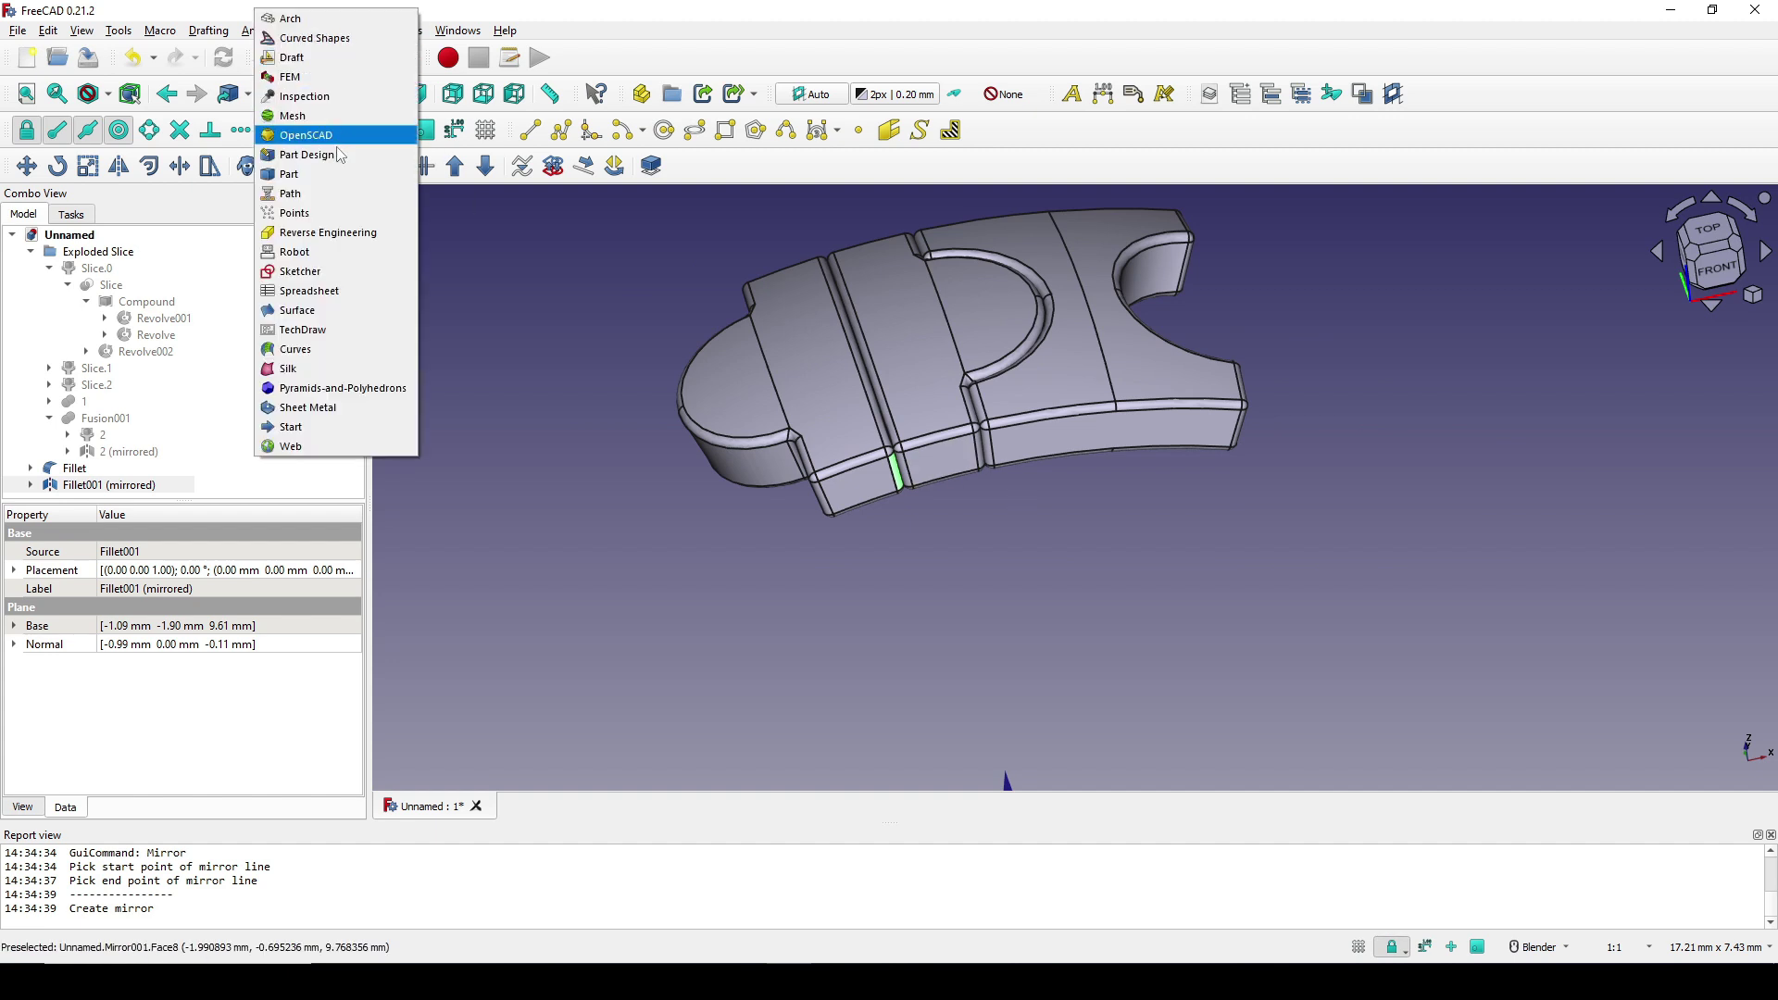
pyautogui.click(330, 176)
pyautogui.scroll(-4, 1124, 509)
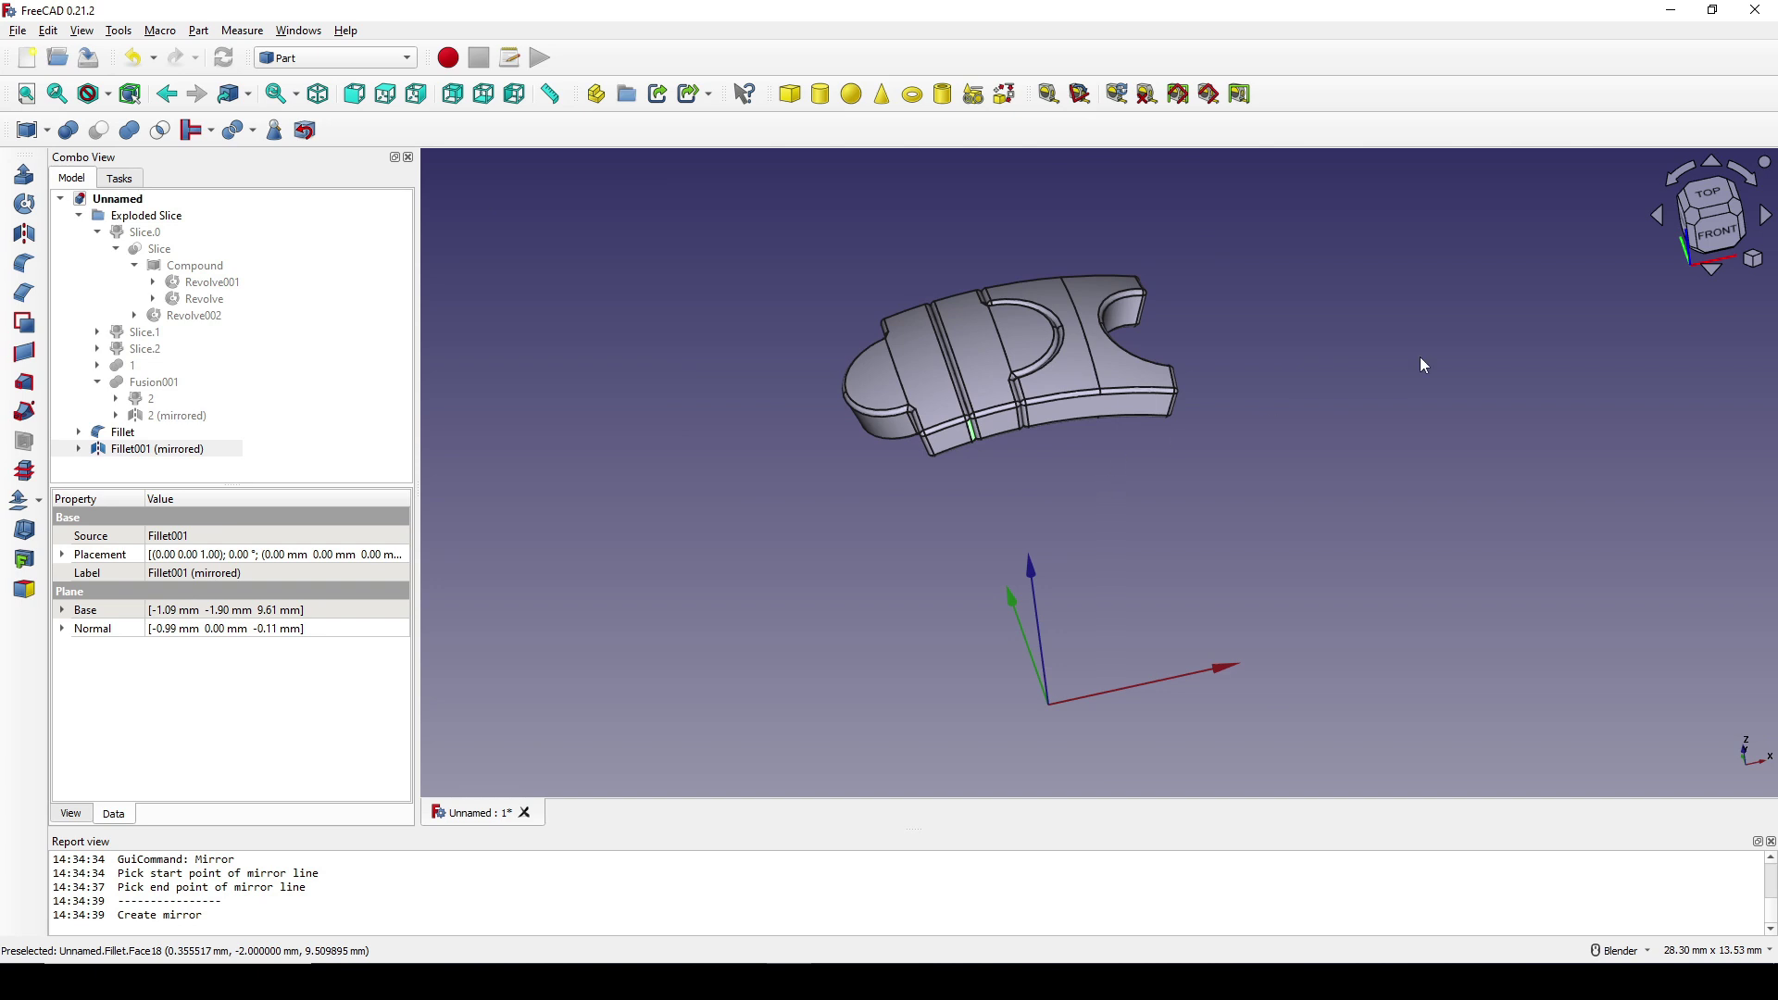
# - Rename Fillet to piece1 and Fillet001 to piece2
pyautogui.click(1718, 231)
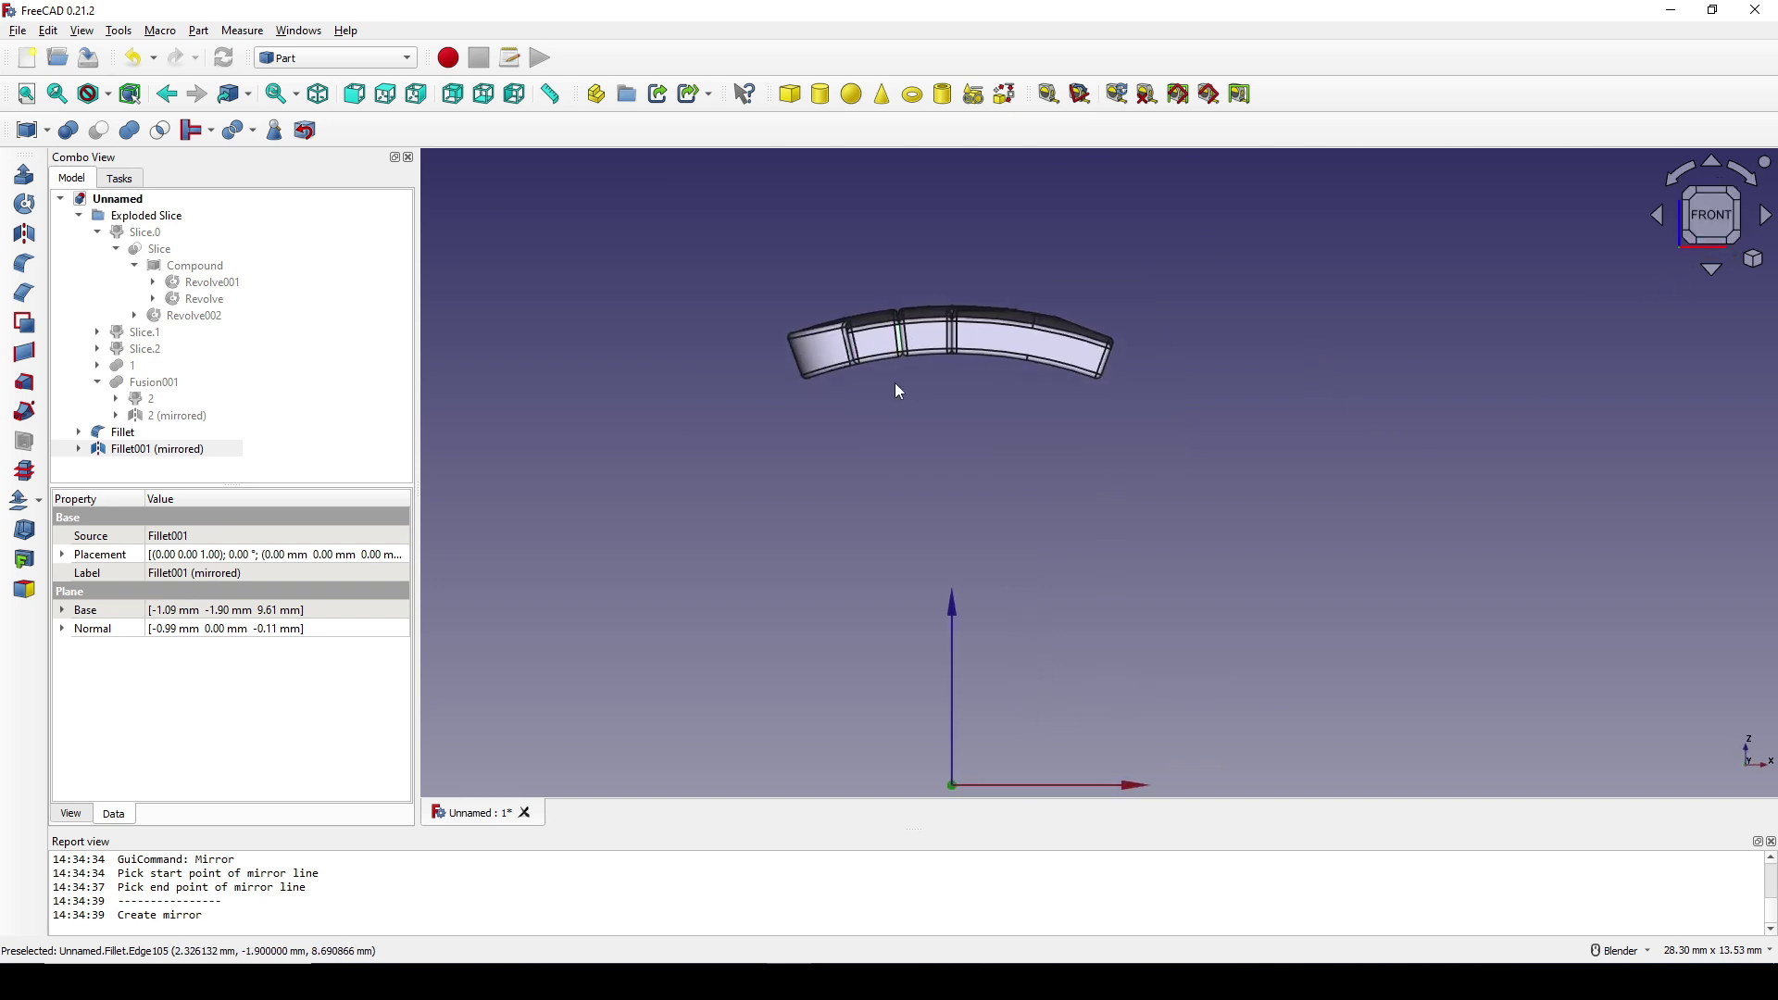
pyautogui.click(1082, 360)
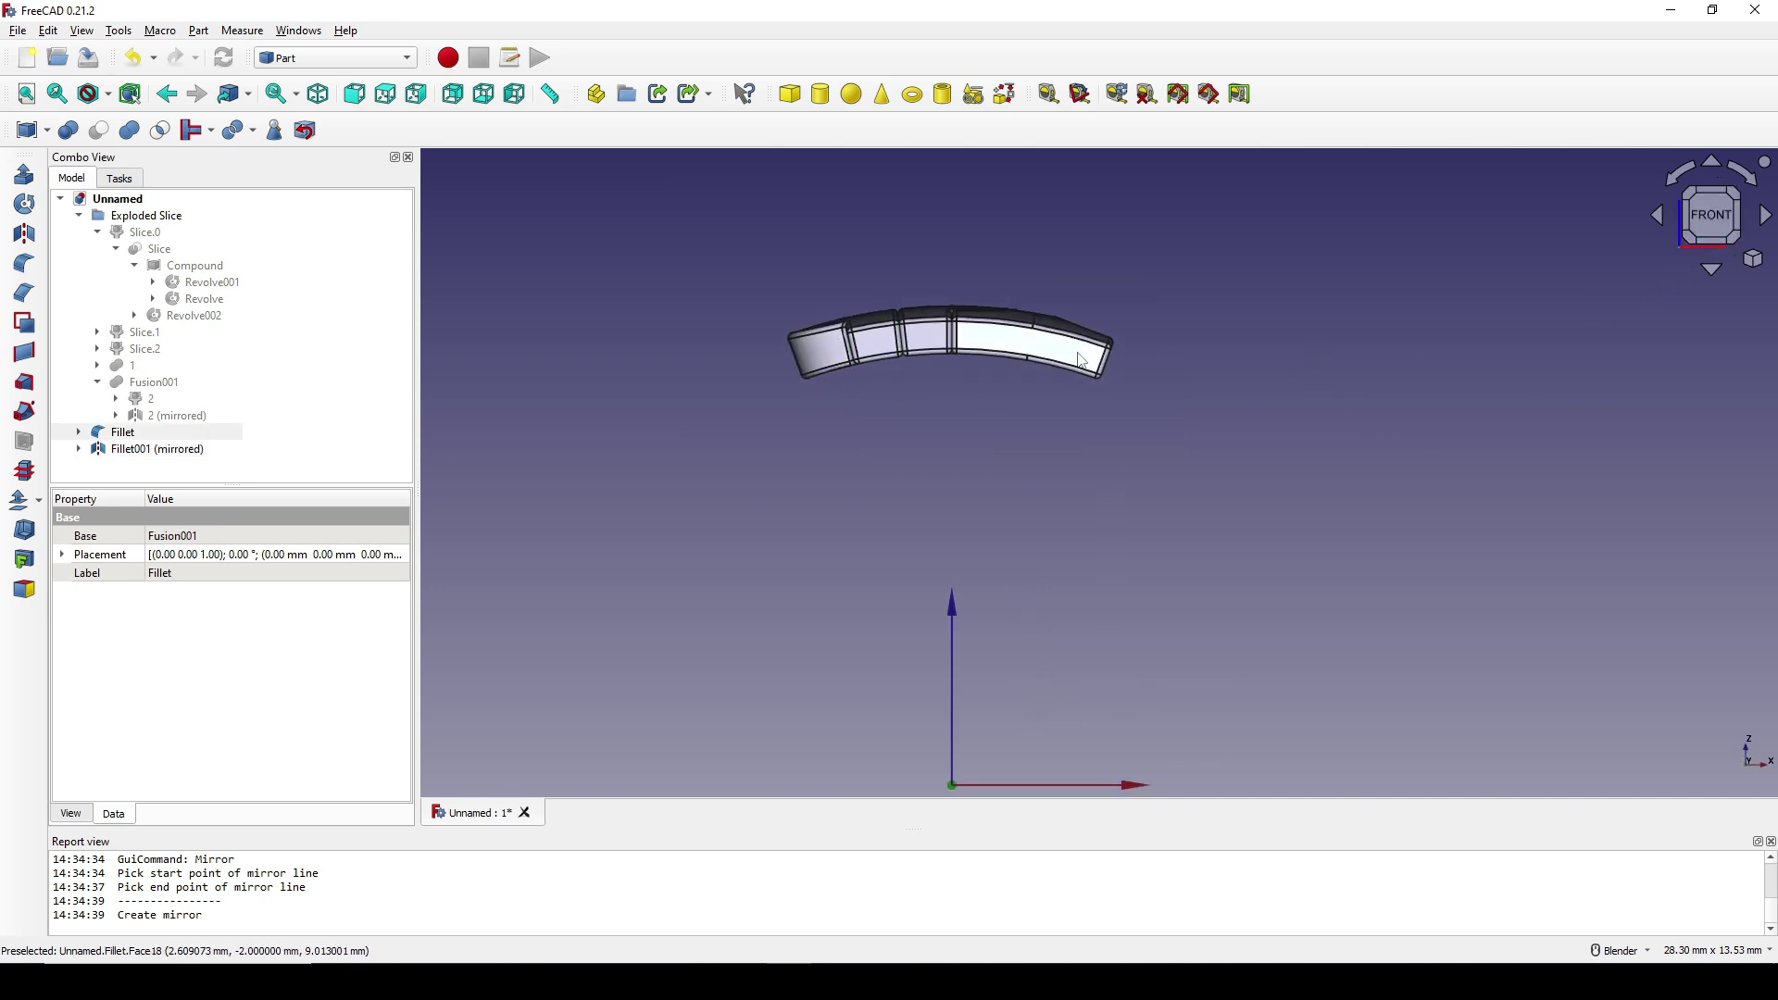
pyautogui.rightClick(135, 432)
pyautogui.click(229, 919)
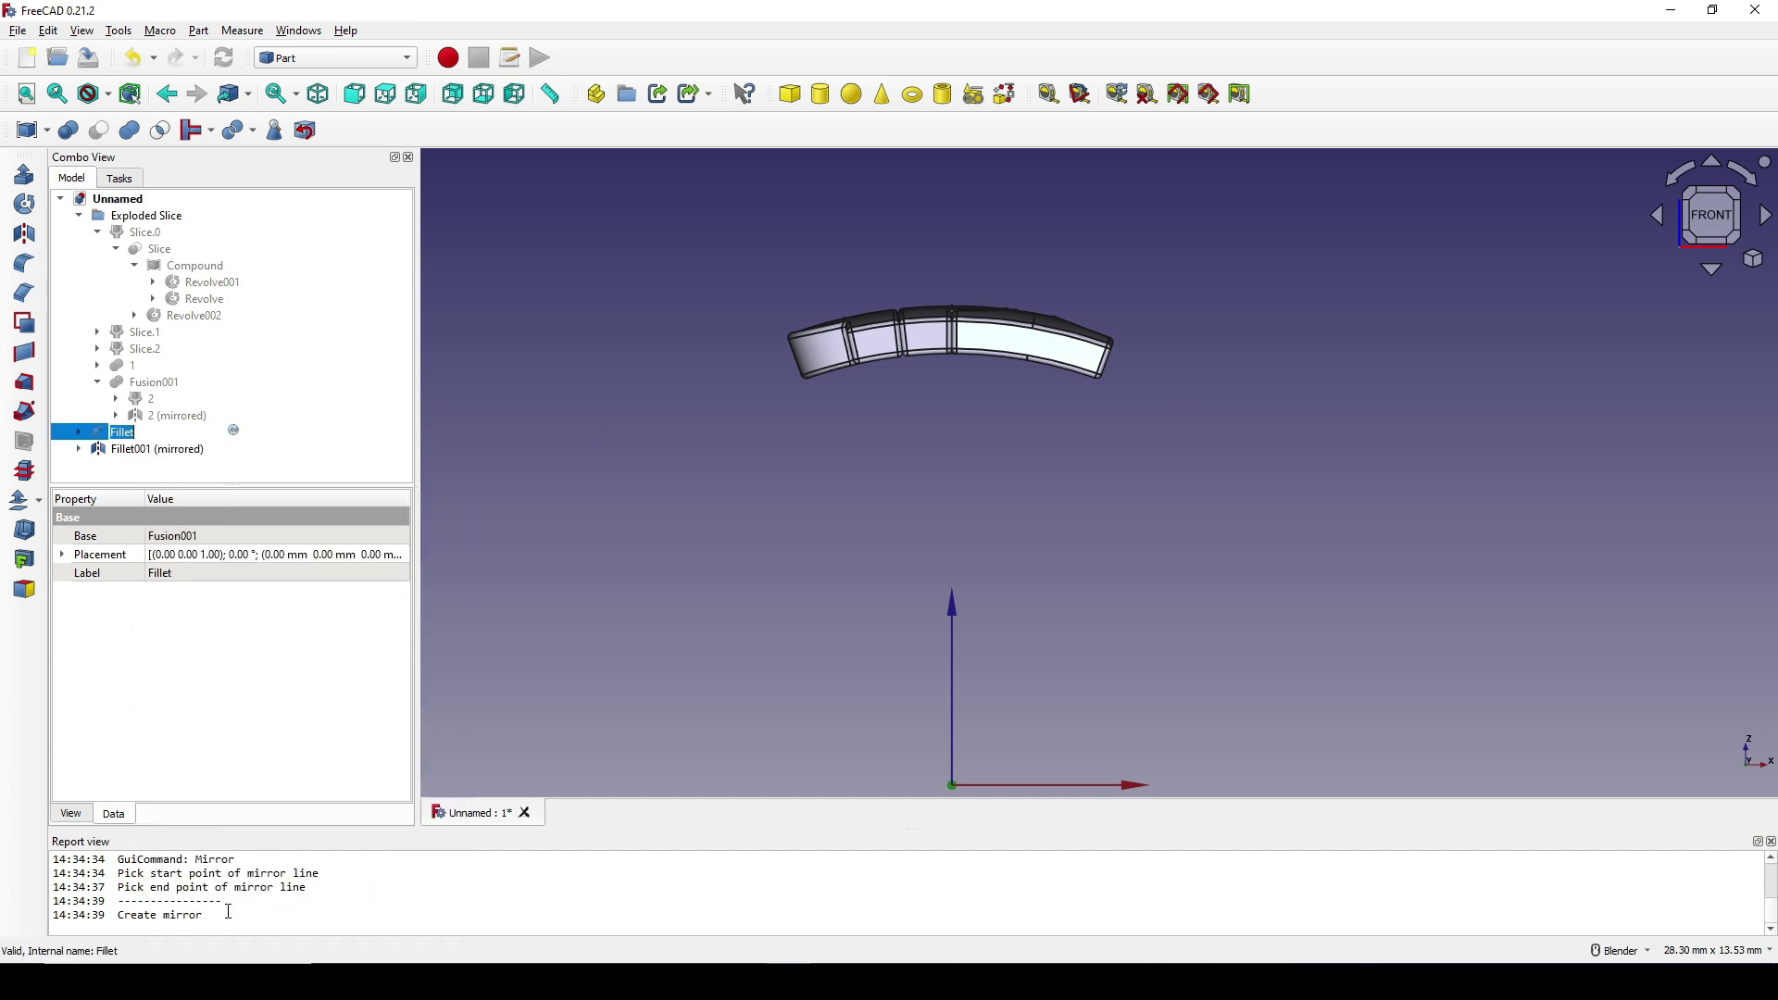
pyautogui.write('p')
pyautogui.press('Return')
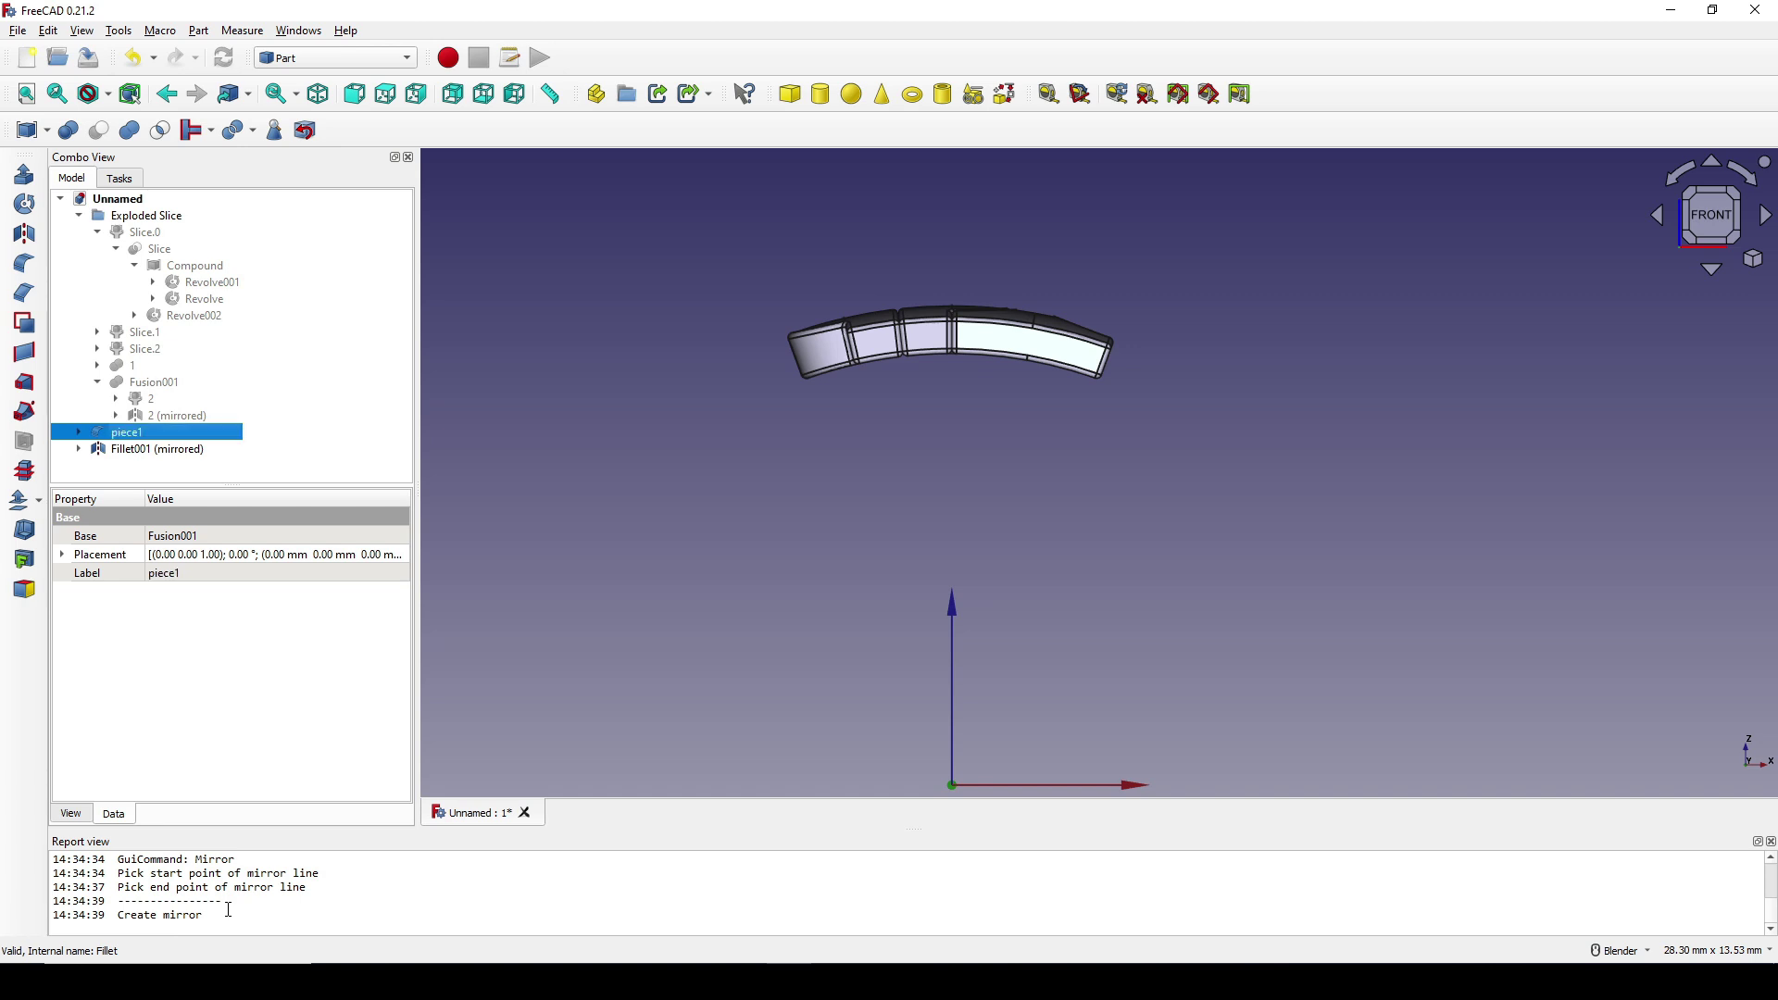
pyautogui.click(916, 344)
pyautogui.rightClick(163, 465)
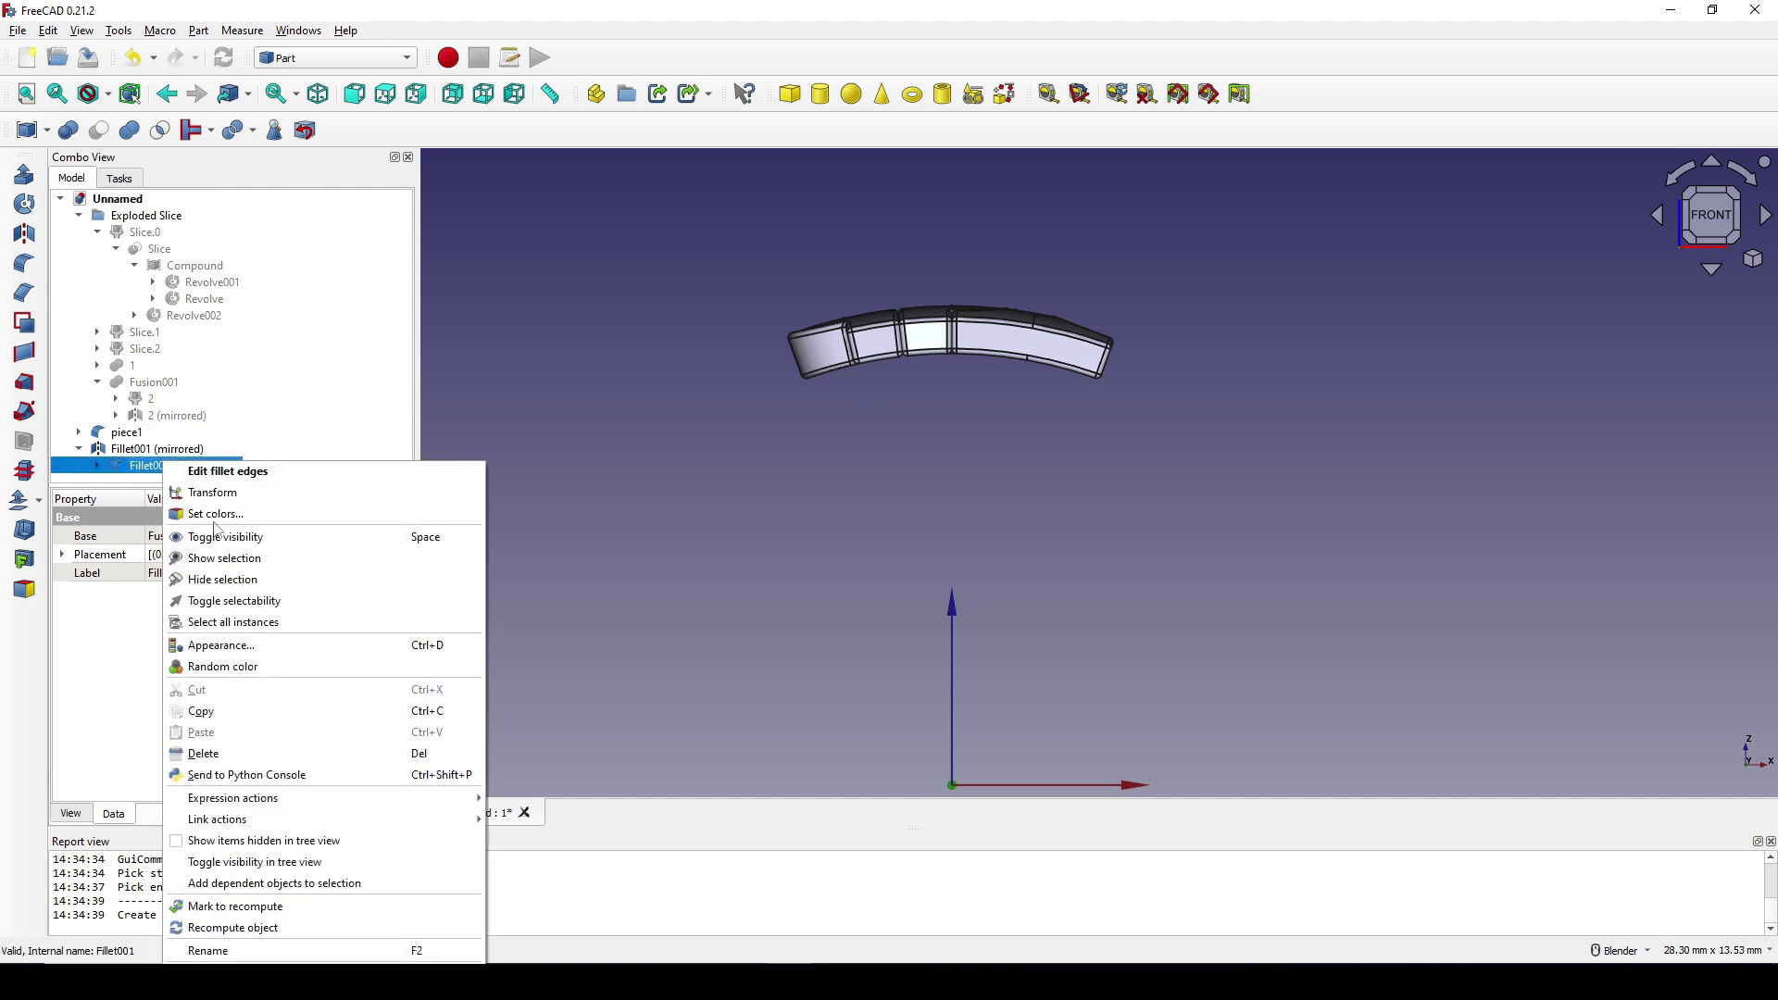
pyautogui.click(248, 950)
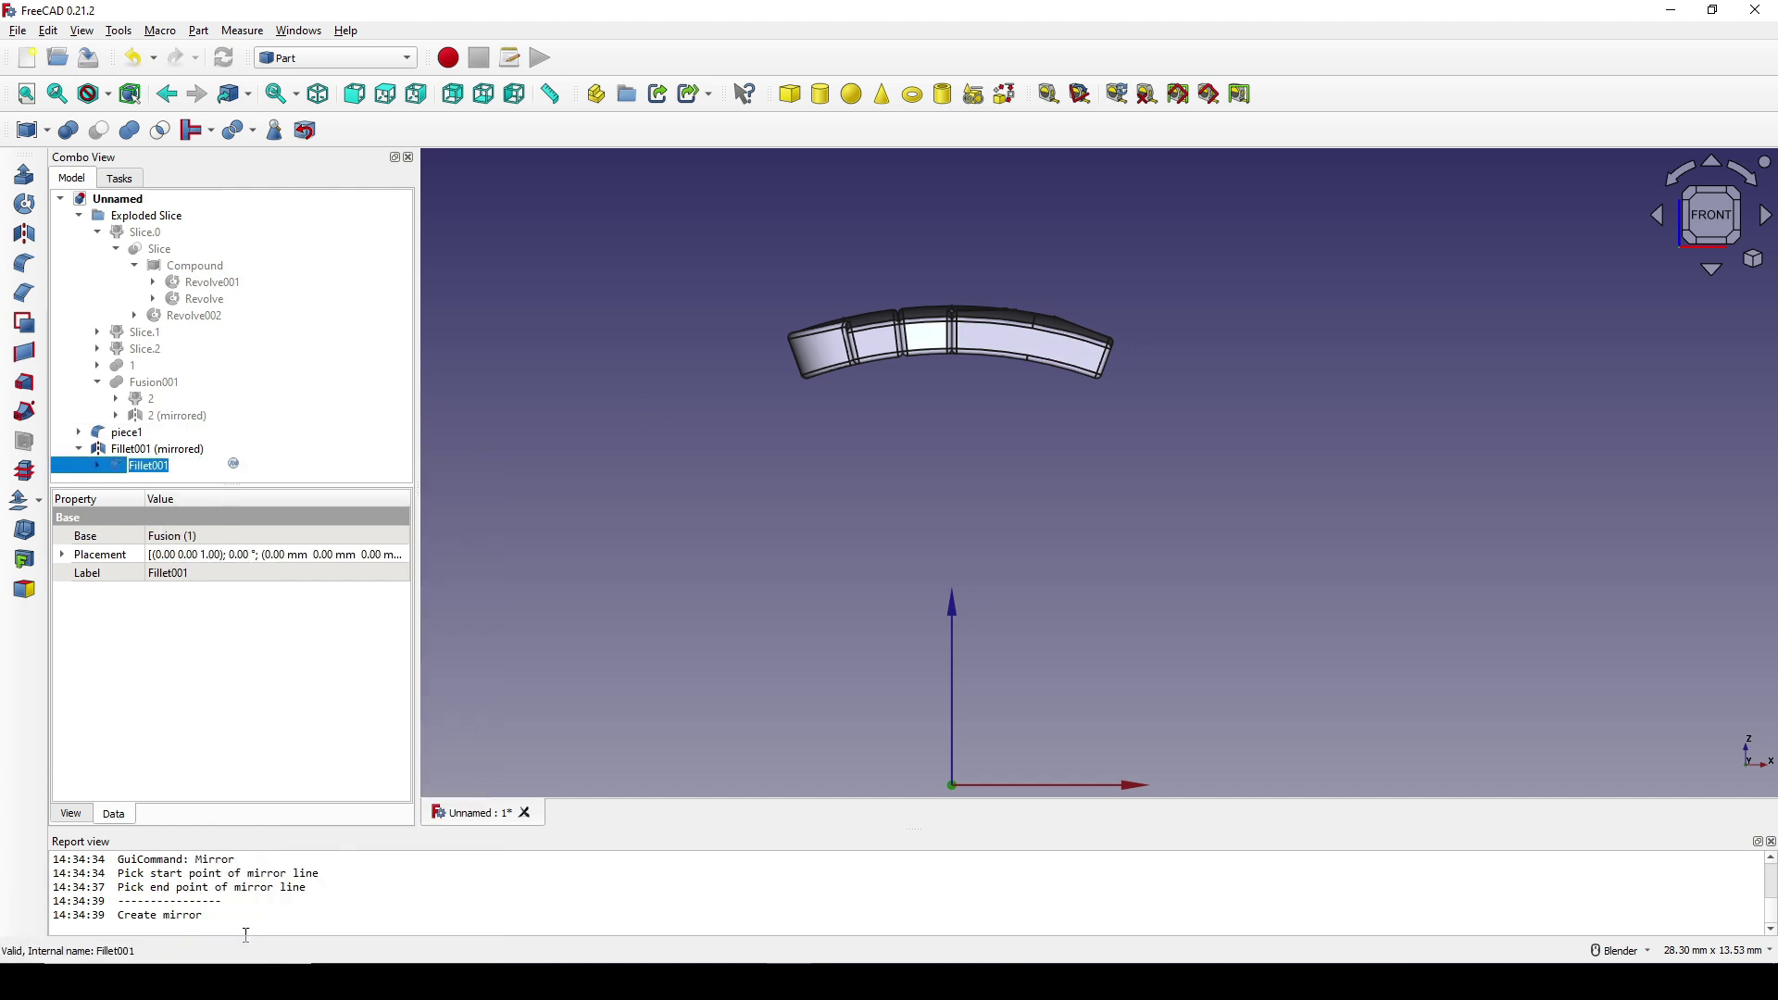
pyautogui.write('pie')
pyautogui.press('Return')
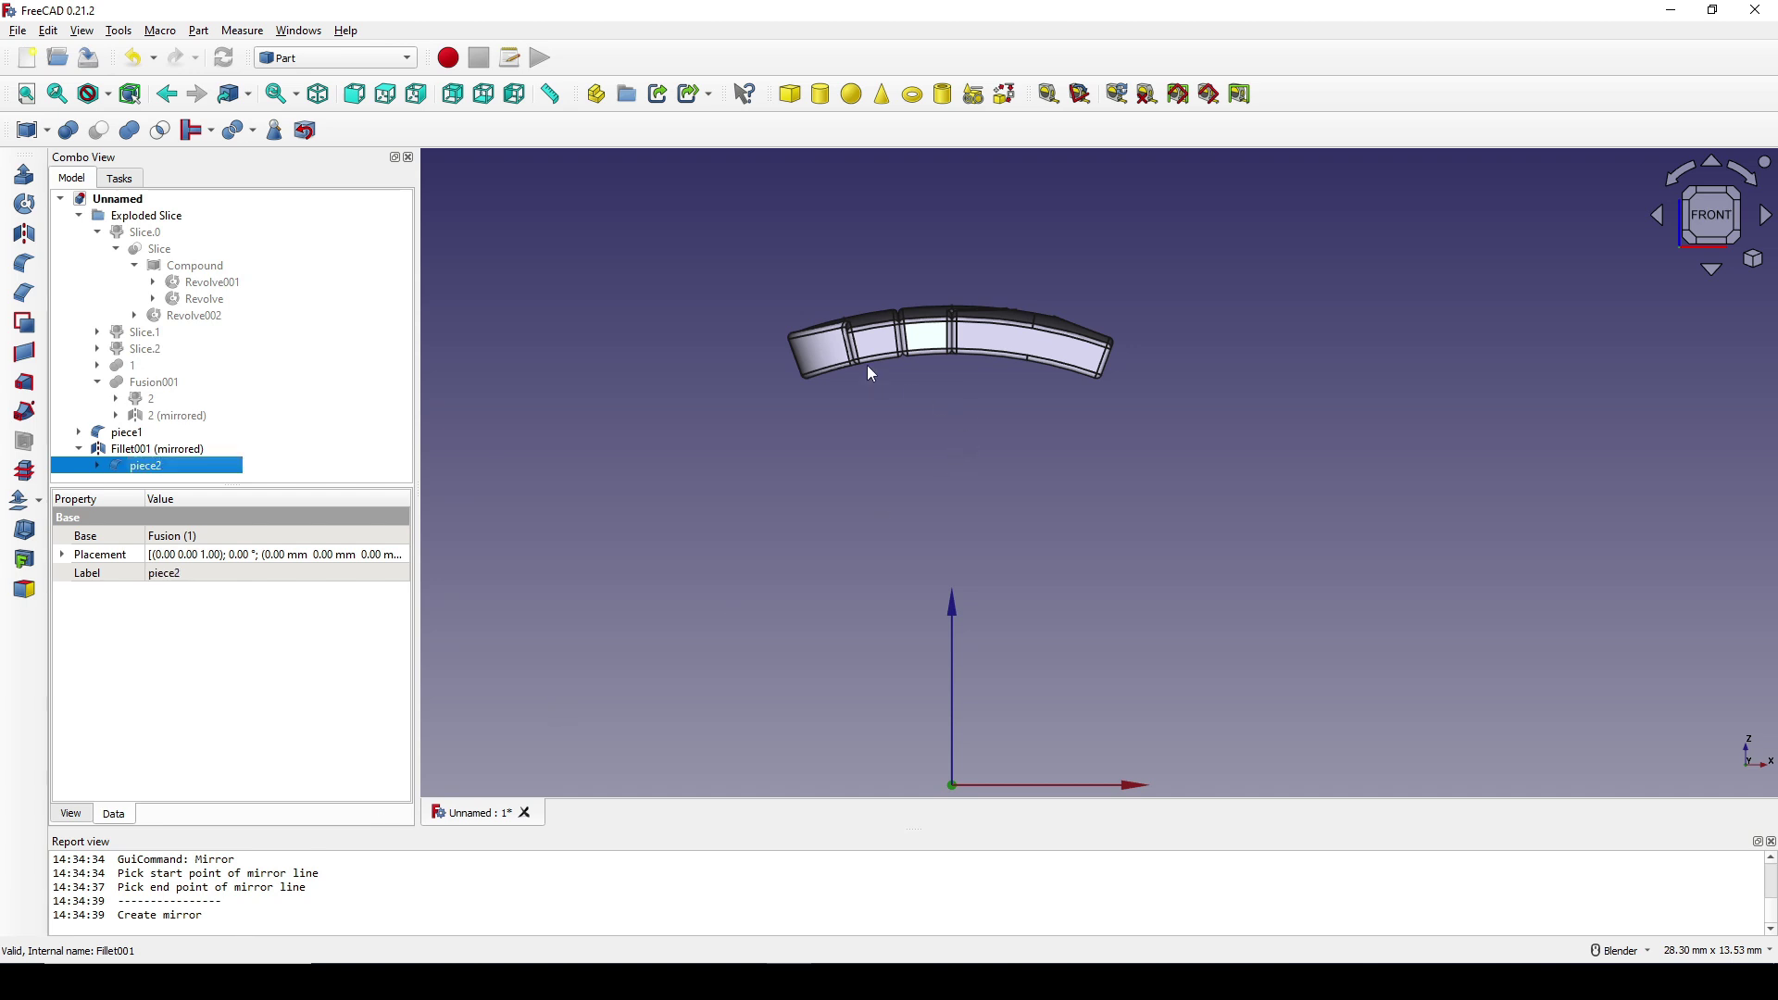
# - Rename the Fillet001 (mirrored) copy to piece3
pyautogui.click(162, 449)
pyautogui.click(185, 466)
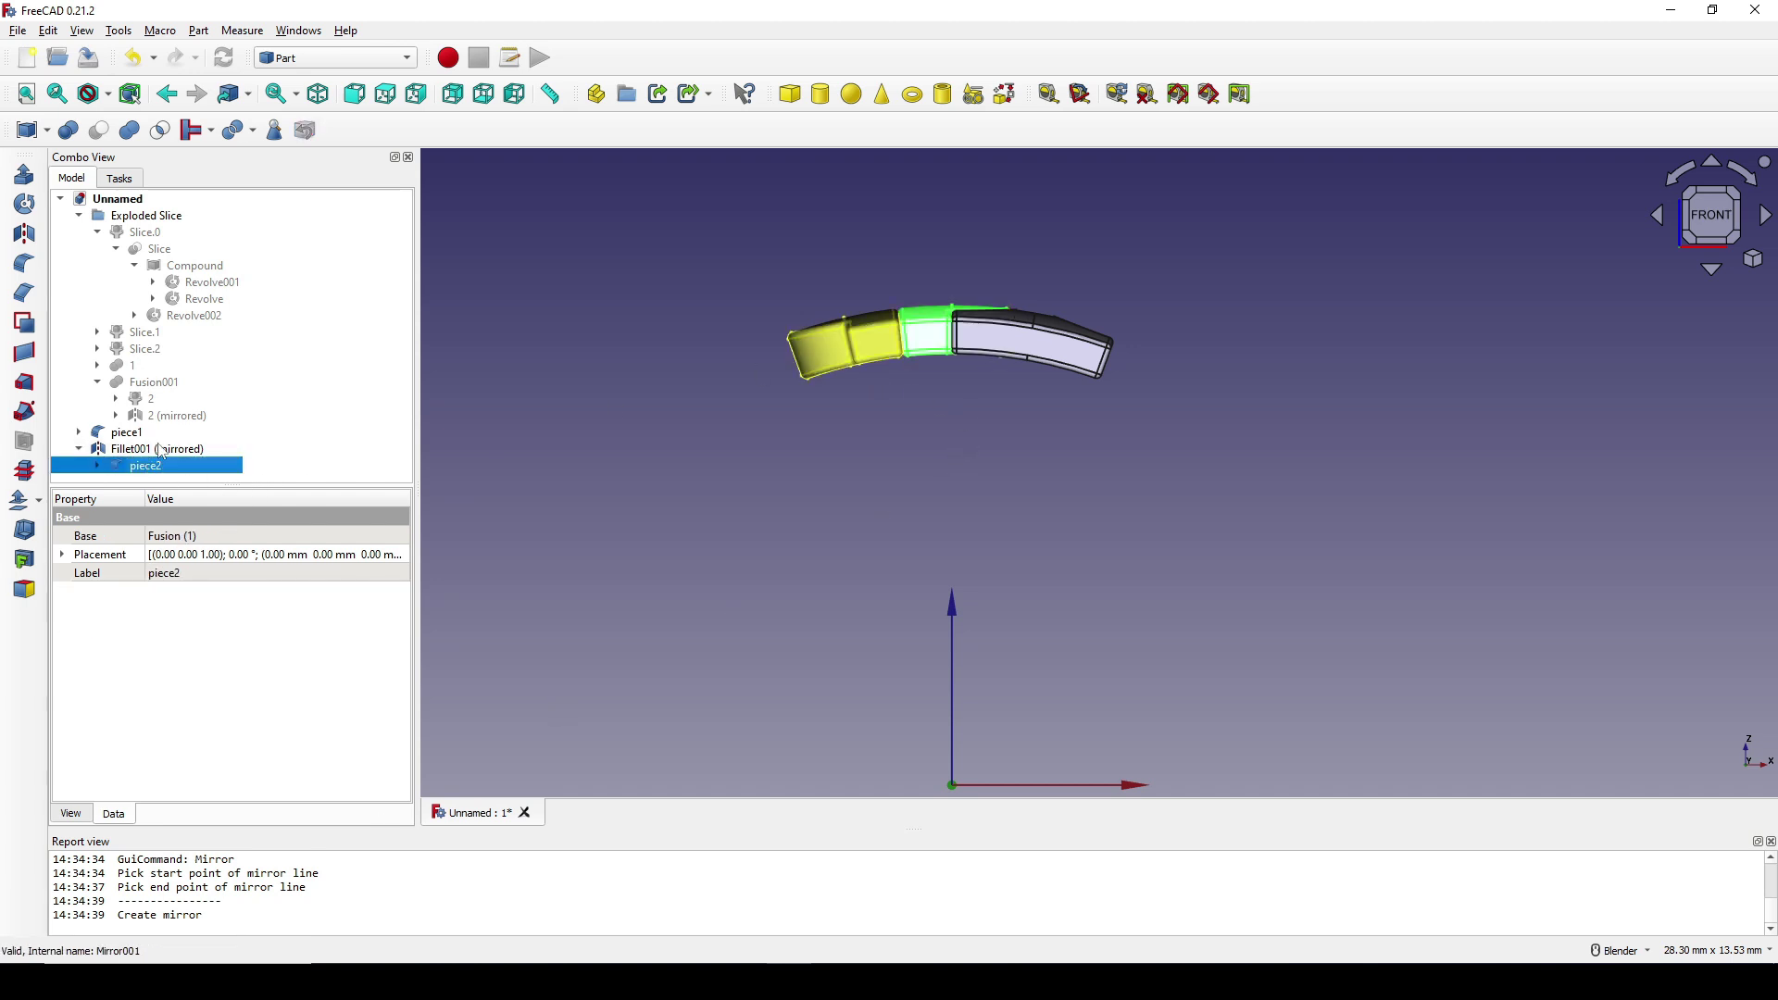
pyautogui.click(162, 449)
pyautogui.rightClick(159, 447)
pyautogui.click(290, 916)
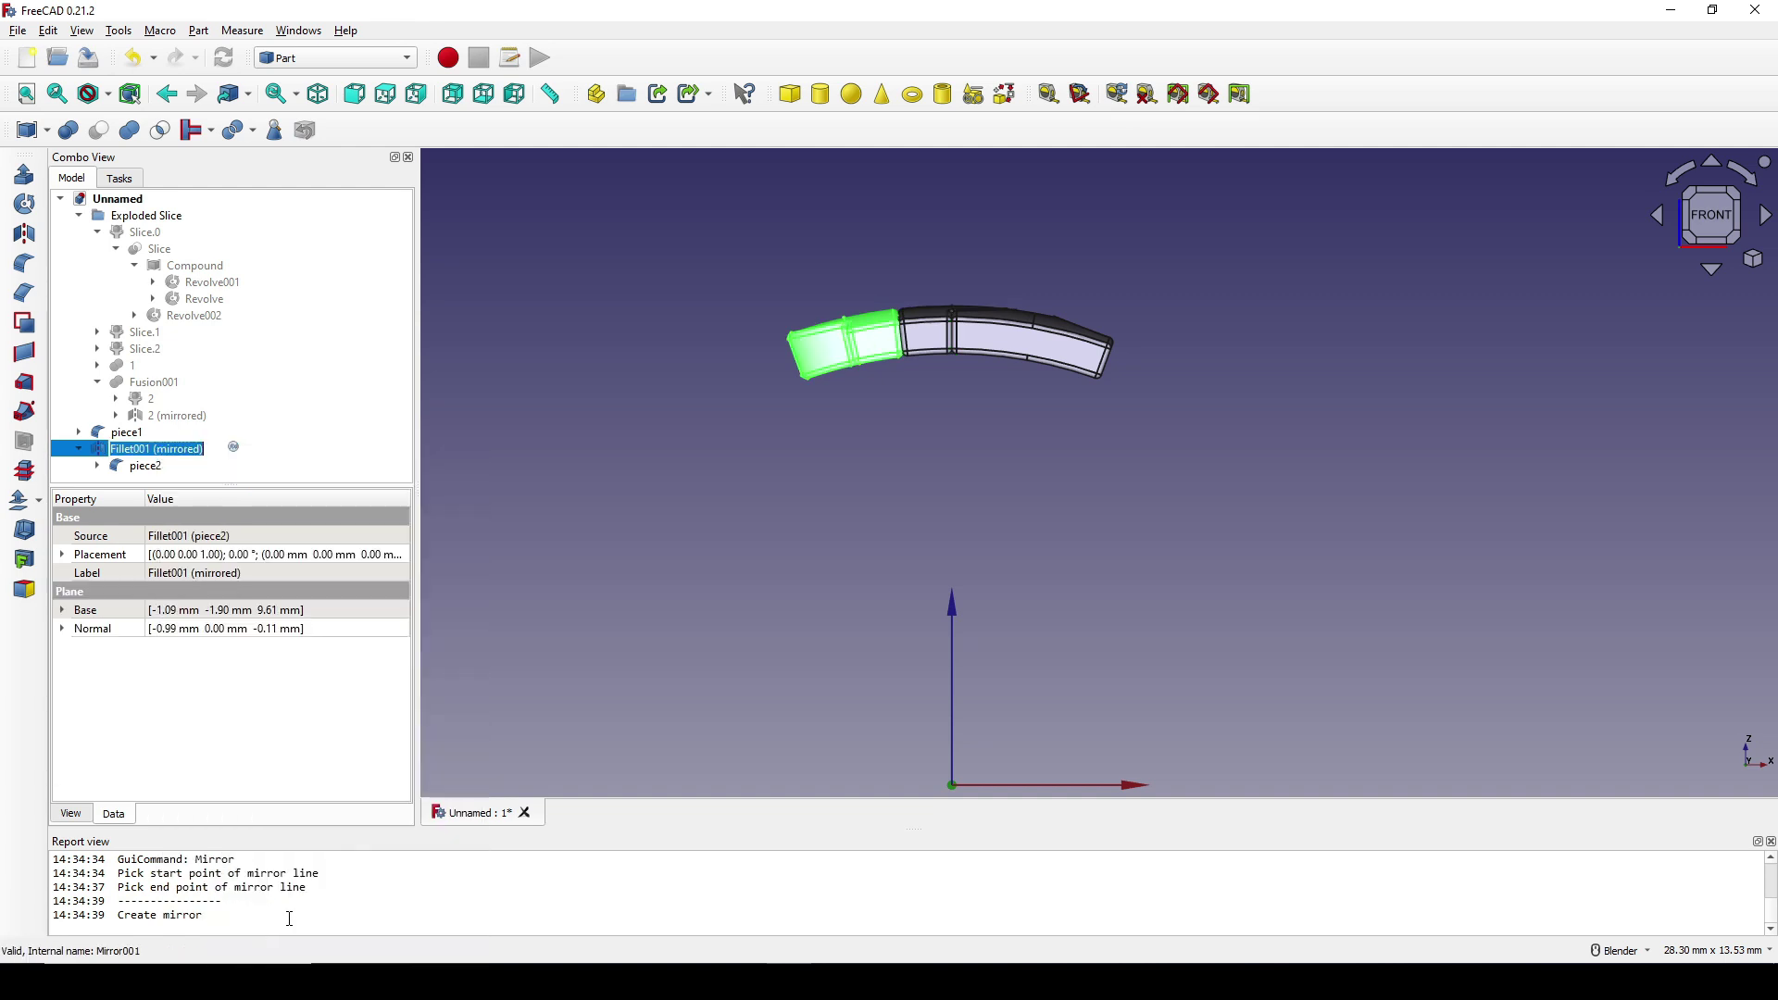
pyautogui.write('piece3')
pyautogui.press('Return')
# - Verify in the tree which parts are piece1, piece3 and piece2
pyautogui.keyDown('shift'); pyautogui.moveTo(1115, 561); pyautogui.dragTo(1041, 441, button='middle'); pyautogui.keyUp('shift')
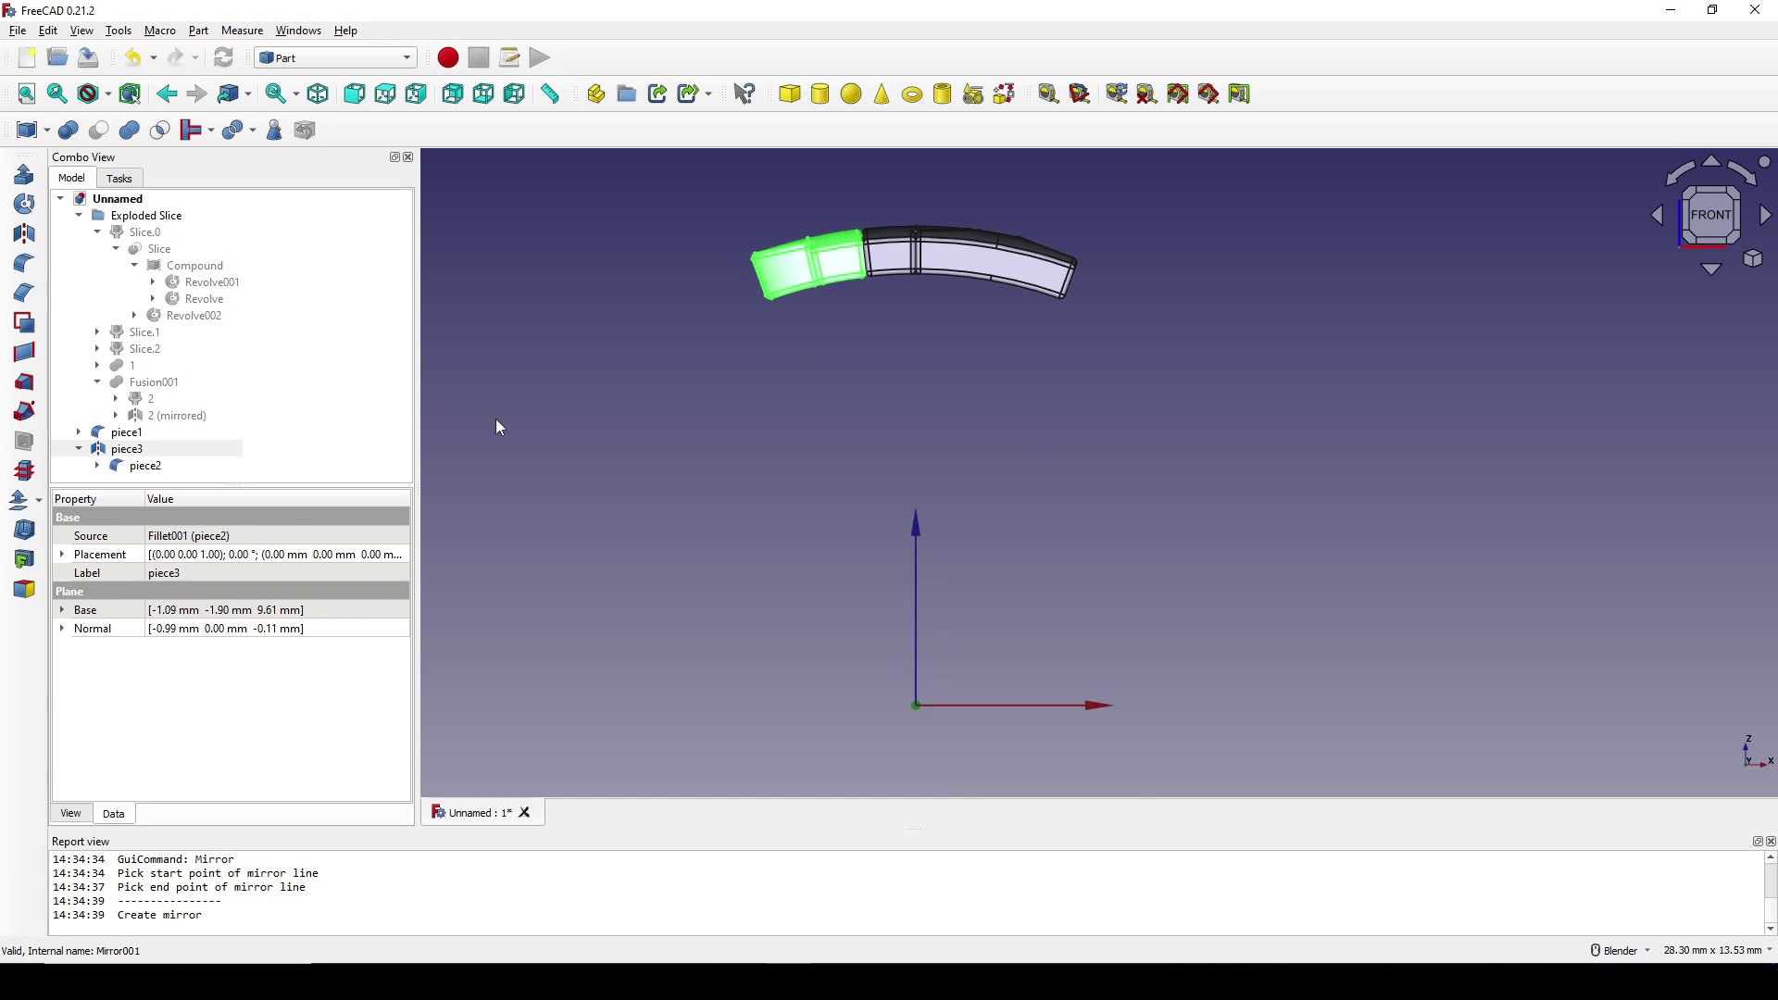
pyautogui.click(141, 432)
pyautogui.click(141, 449)
pyautogui.click(197, 464)
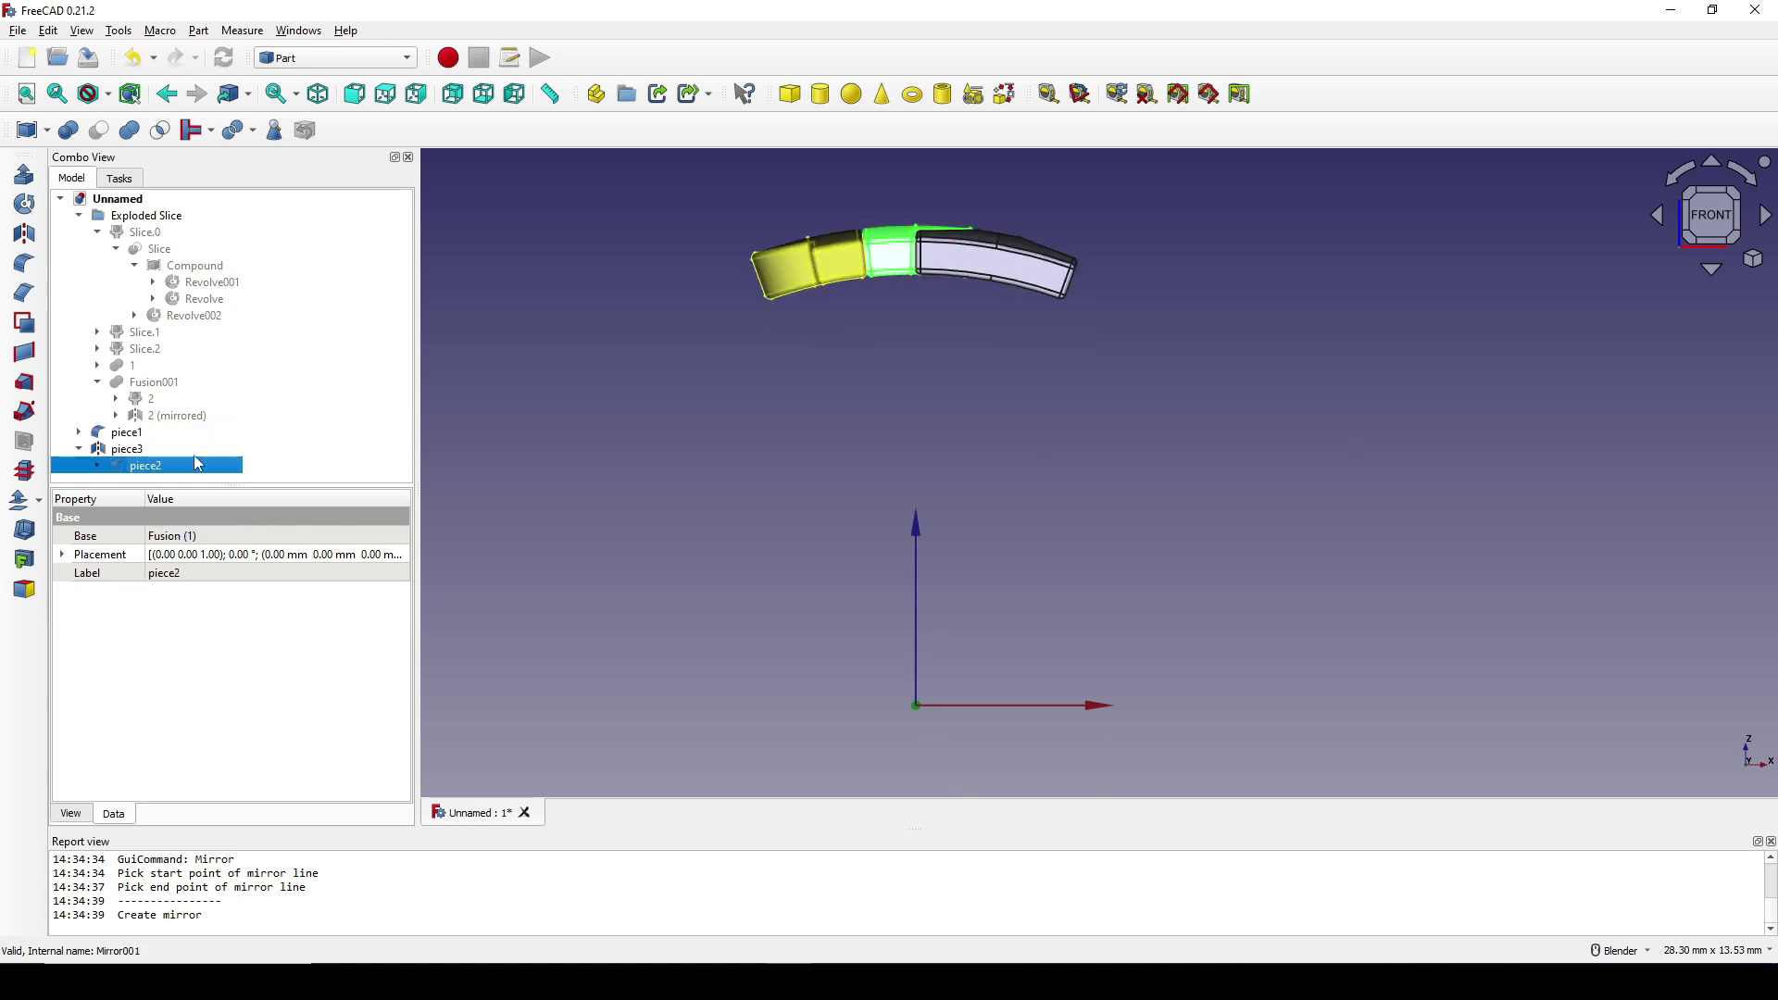
pyautogui.click(959, 331)
pyautogui.keyDown('shift'); pyautogui.moveTo(960, 331); pyautogui.dragTo(998, 378, button='middle'); pyautogui.keyUp('shift')
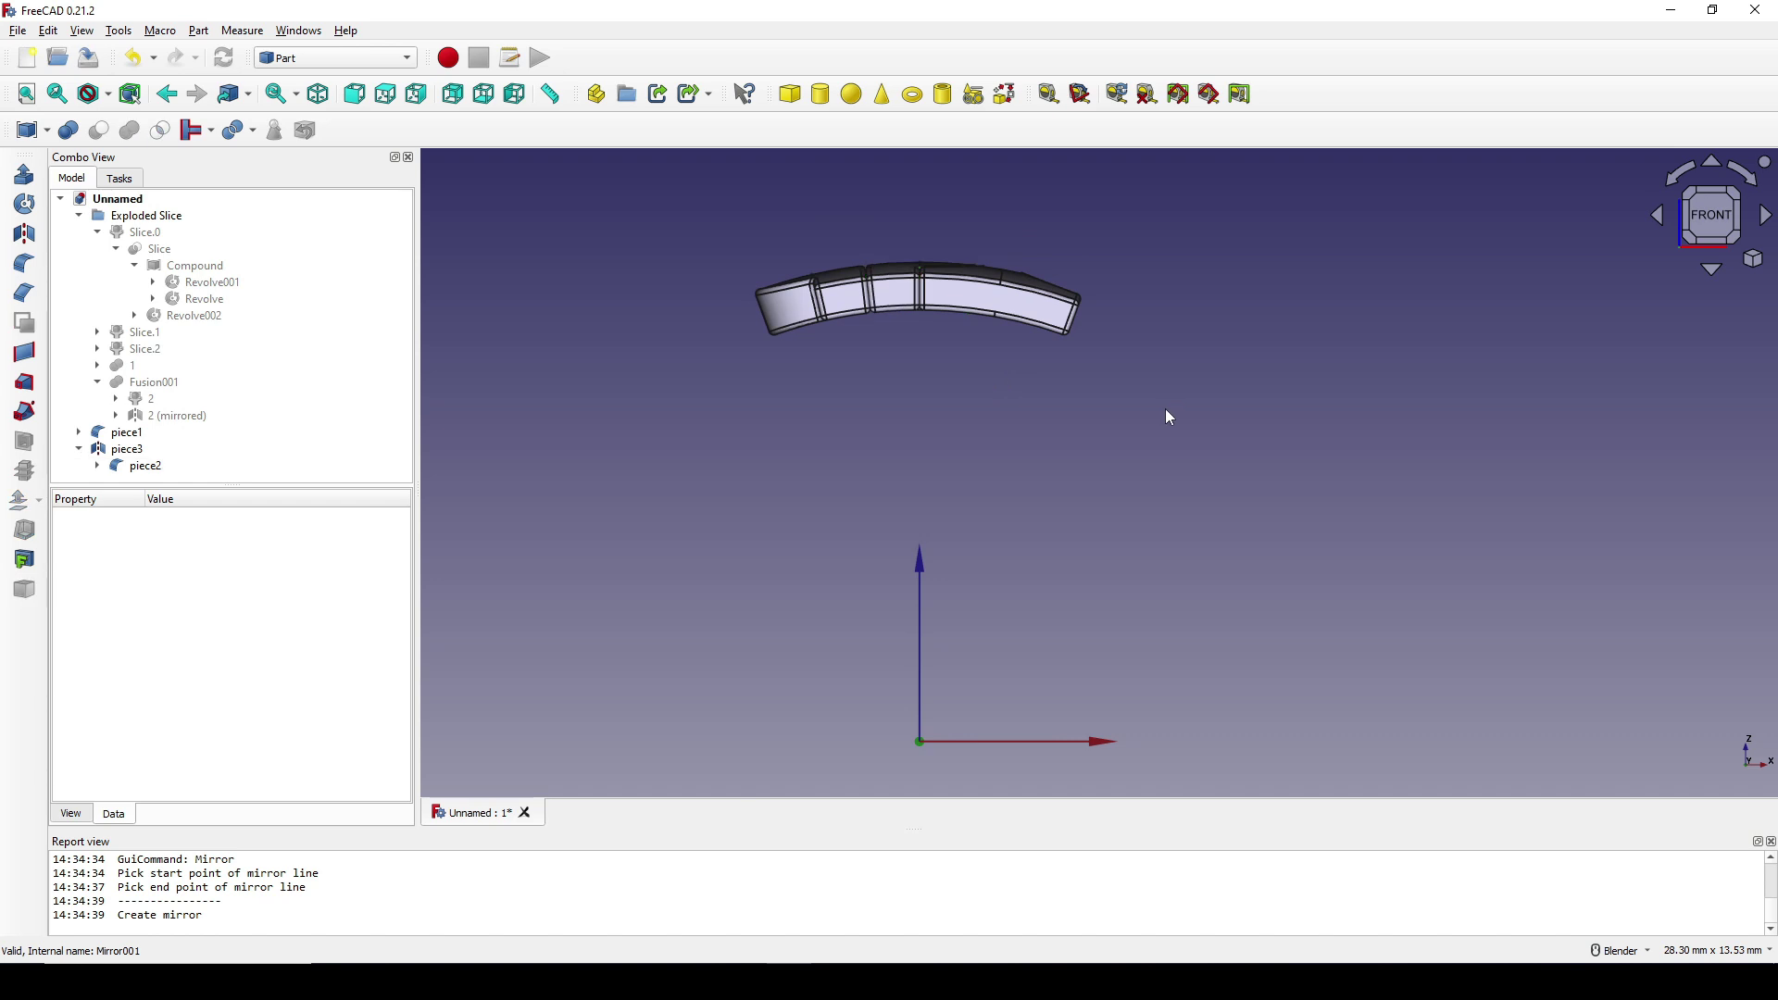
# - In Draft, create an 11-element 360° polar array of piece1 centred on the origin
pyautogui.click(344, 57)
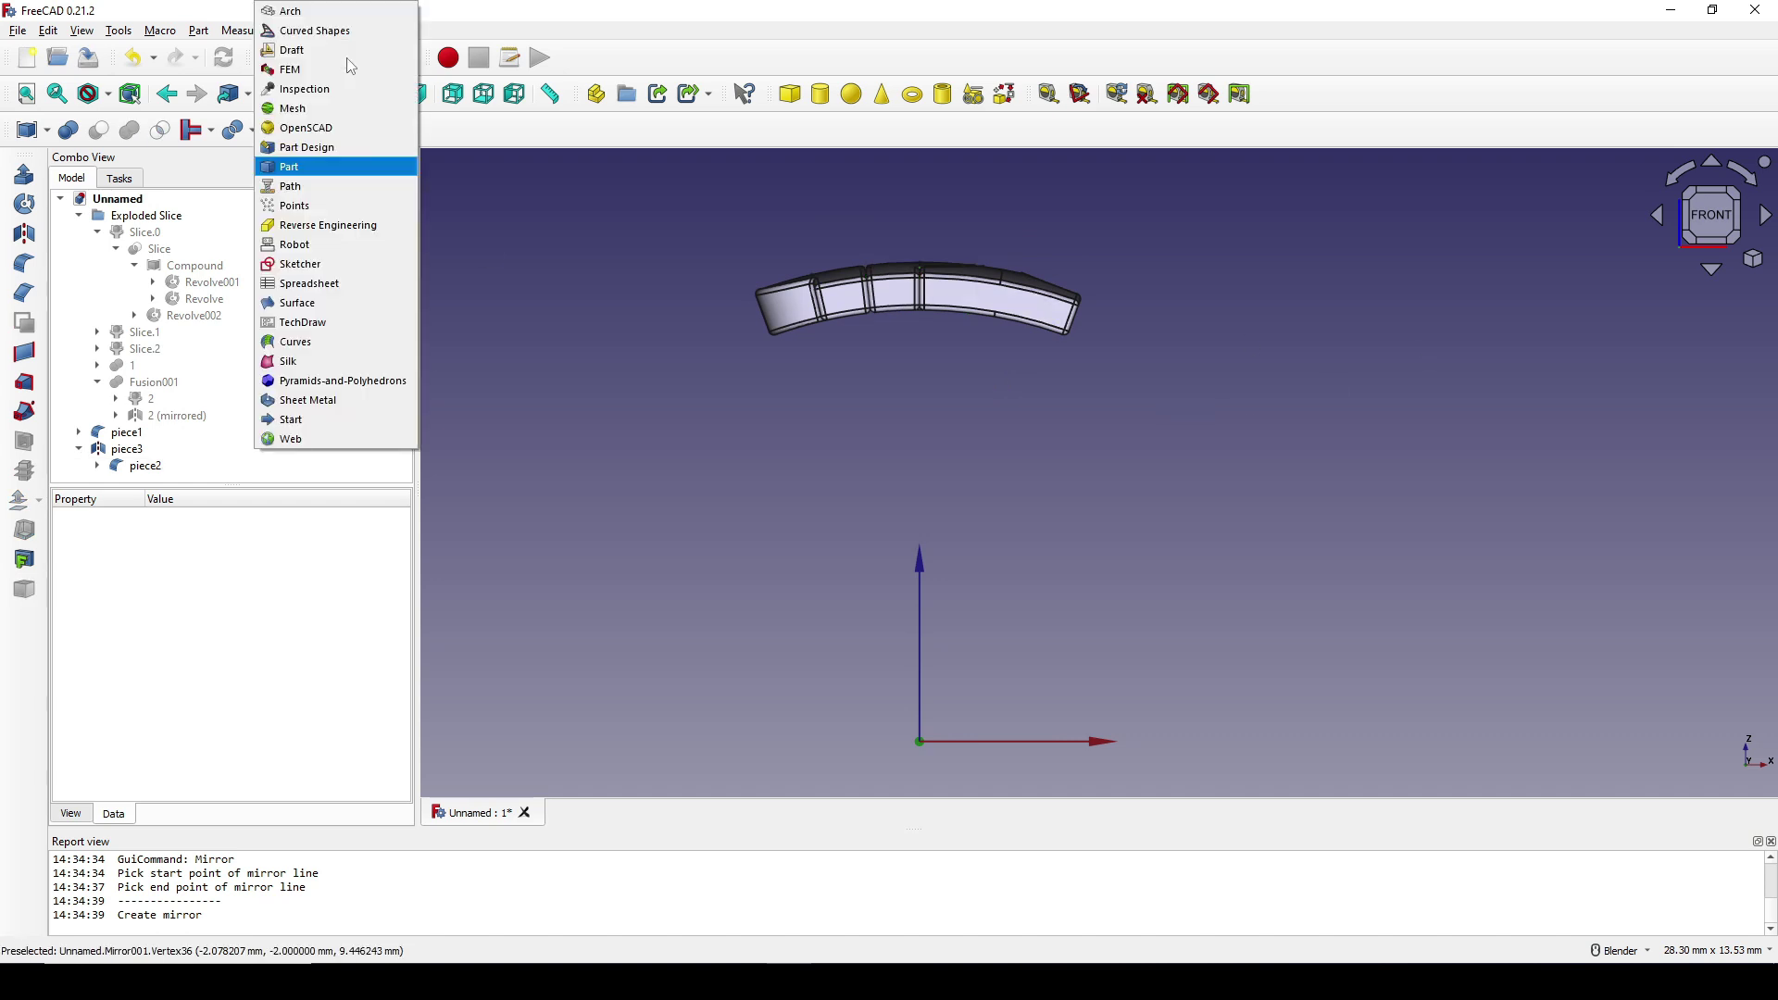
pyautogui.click(344, 61)
pyautogui.keyDown('shift'); pyautogui.moveTo(1051, 458); pyautogui.dragTo(1050, 445, button='middle'); pyautogui.keyUp('shift')
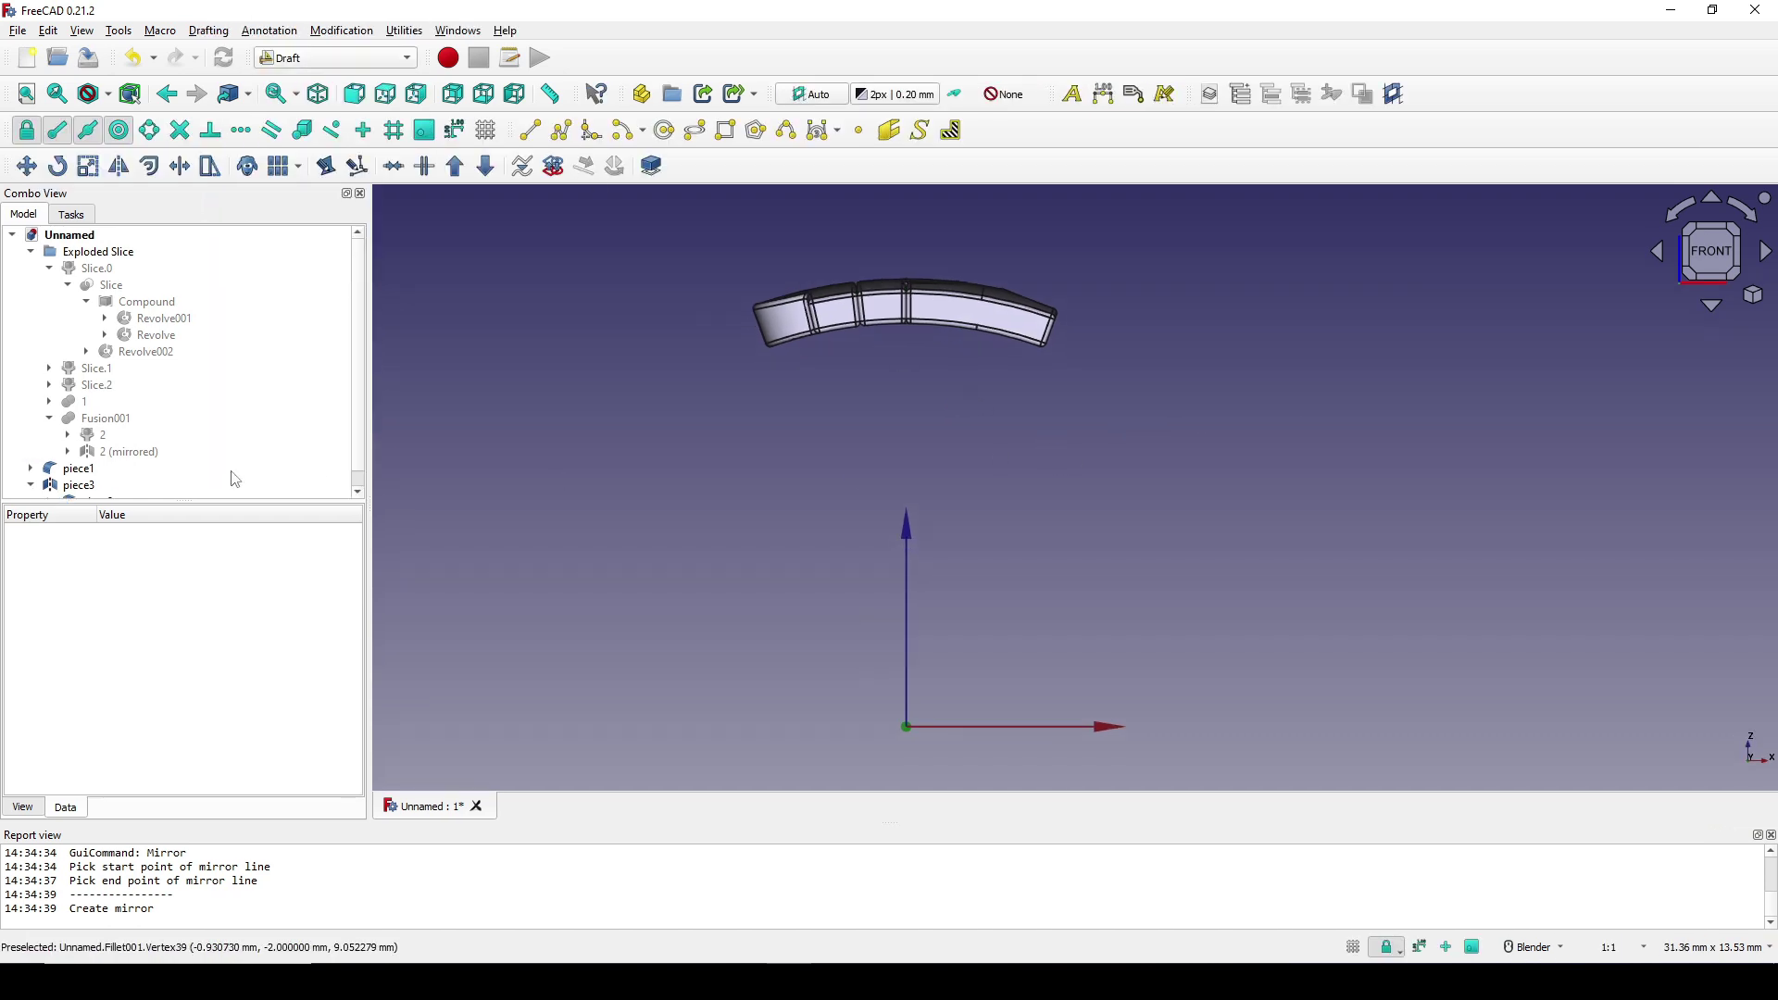
pyautogui.scroll(-1, 235, 480)
pyautogui.click(78, 453)
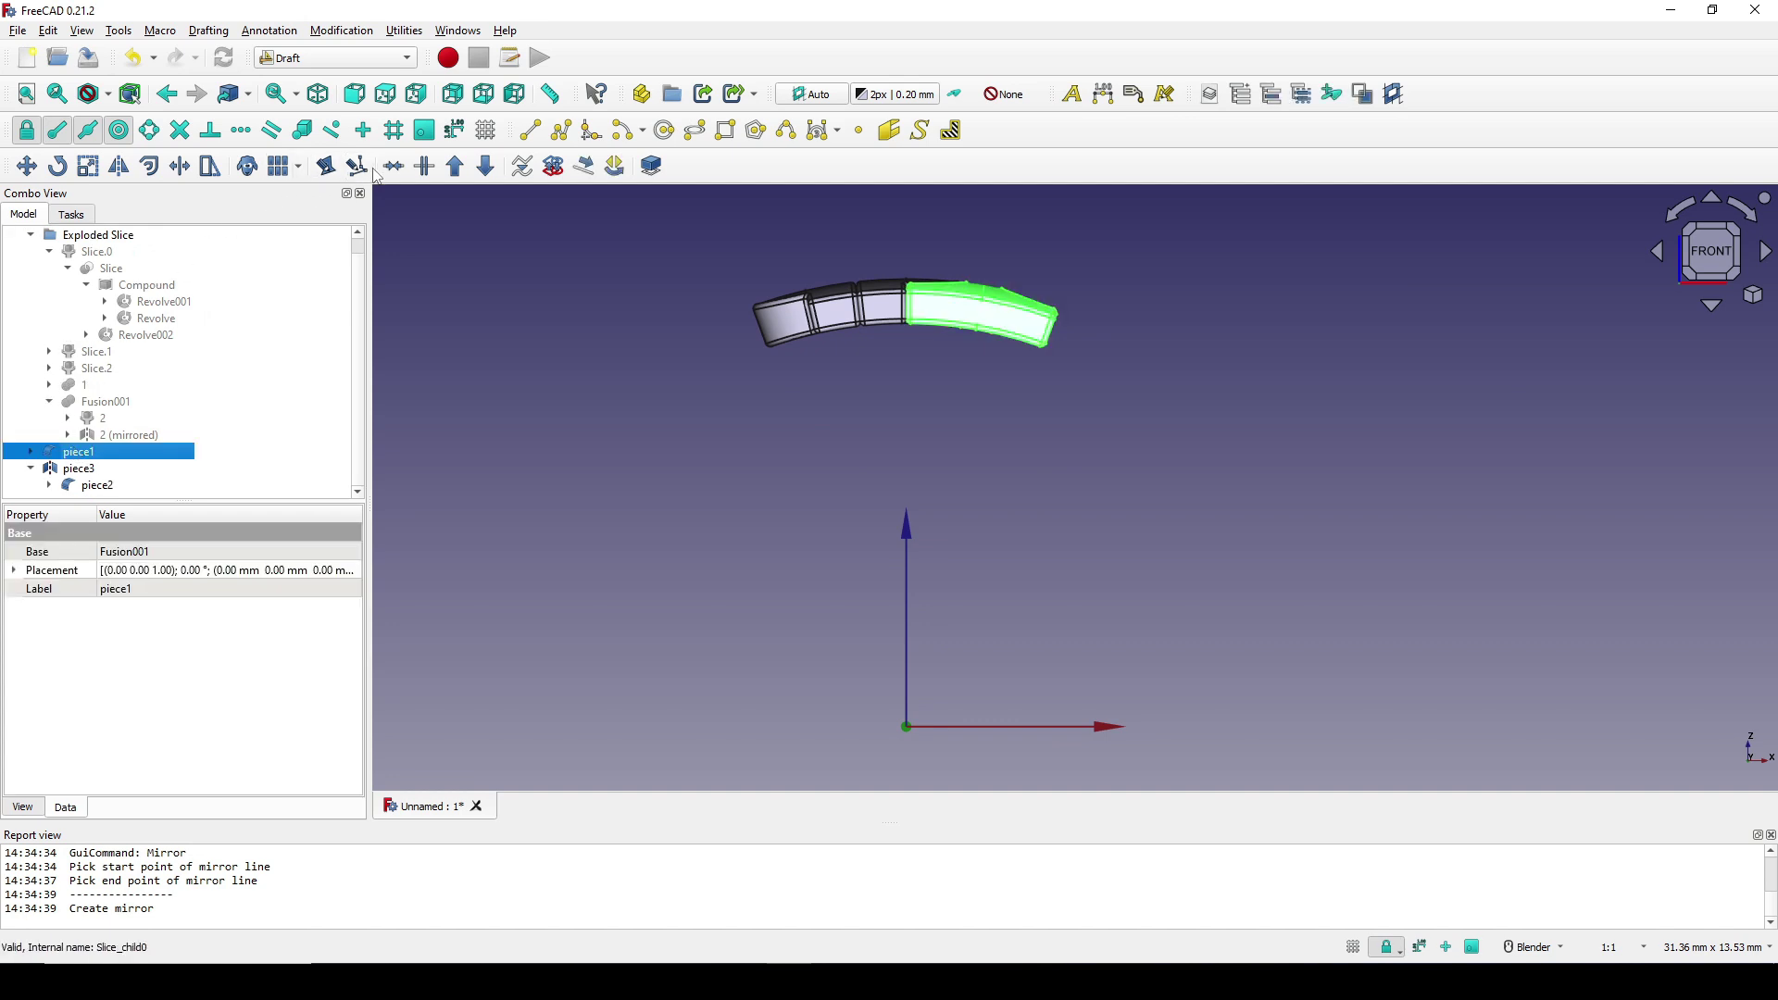
pyautogui.click(344, 30)
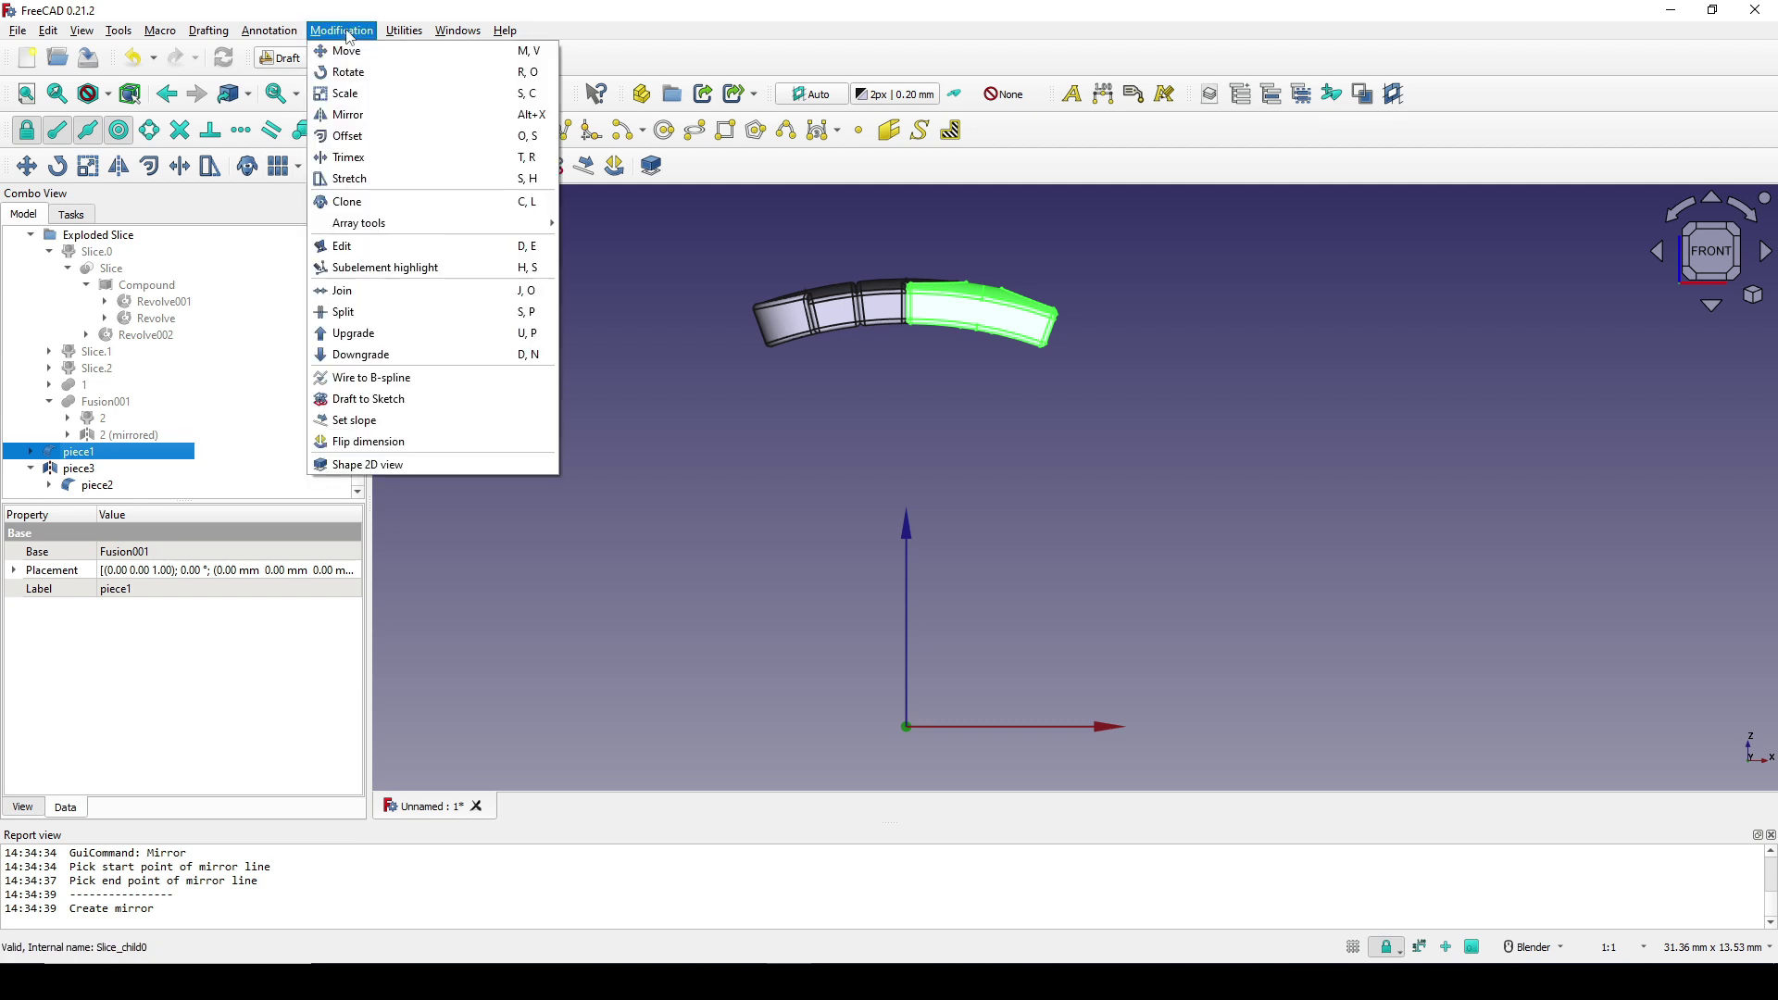
pyautogui.moveTo(518, 223)
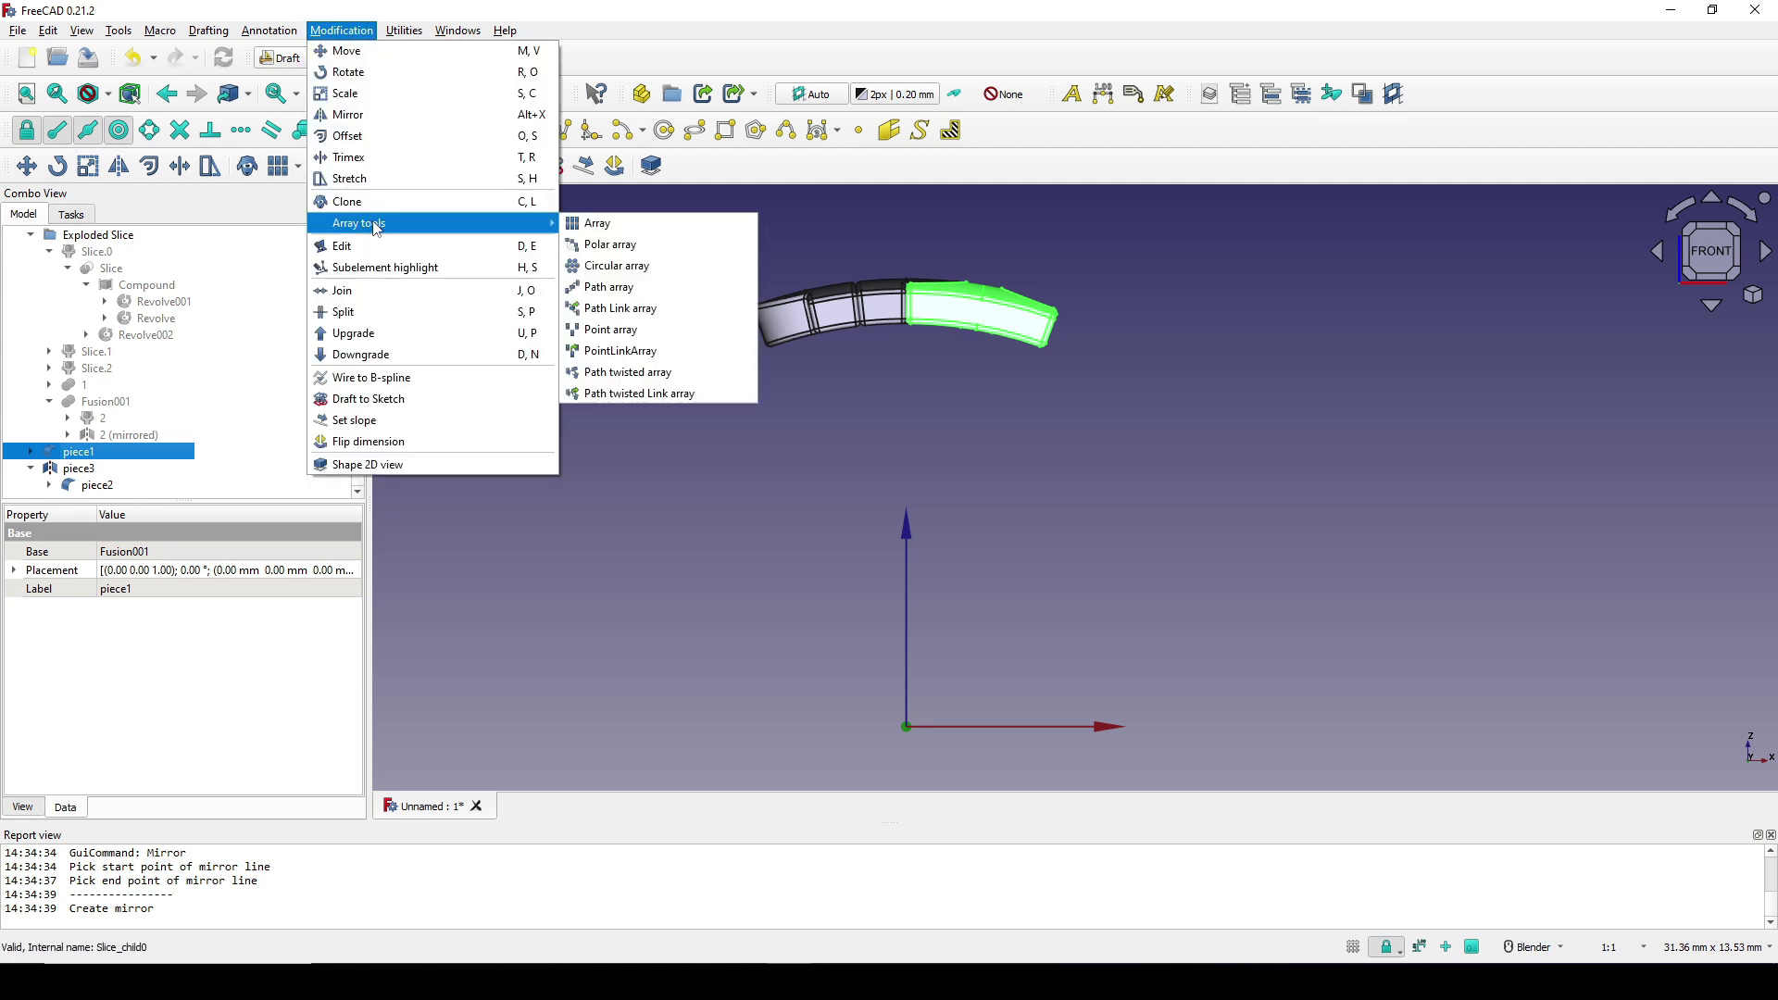
pyautogui.click(615, 245)
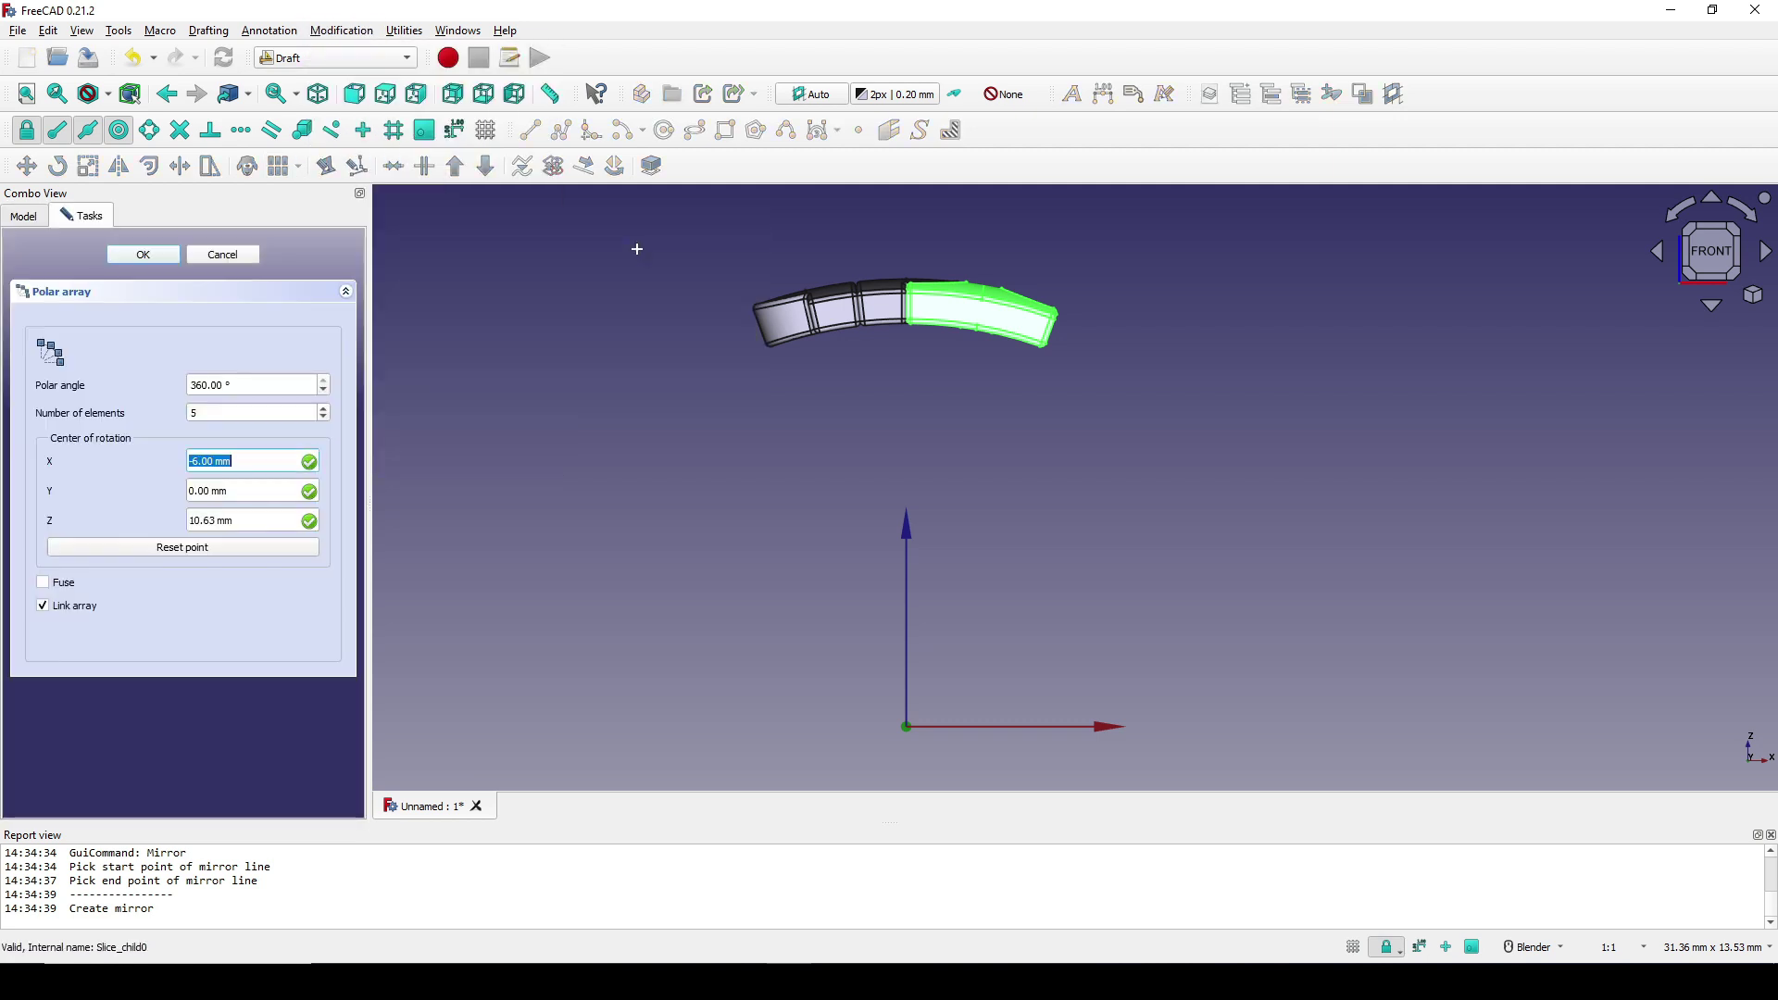
pyautogui.click(200, 554)
pyautogui.doubleClick(228, 419)
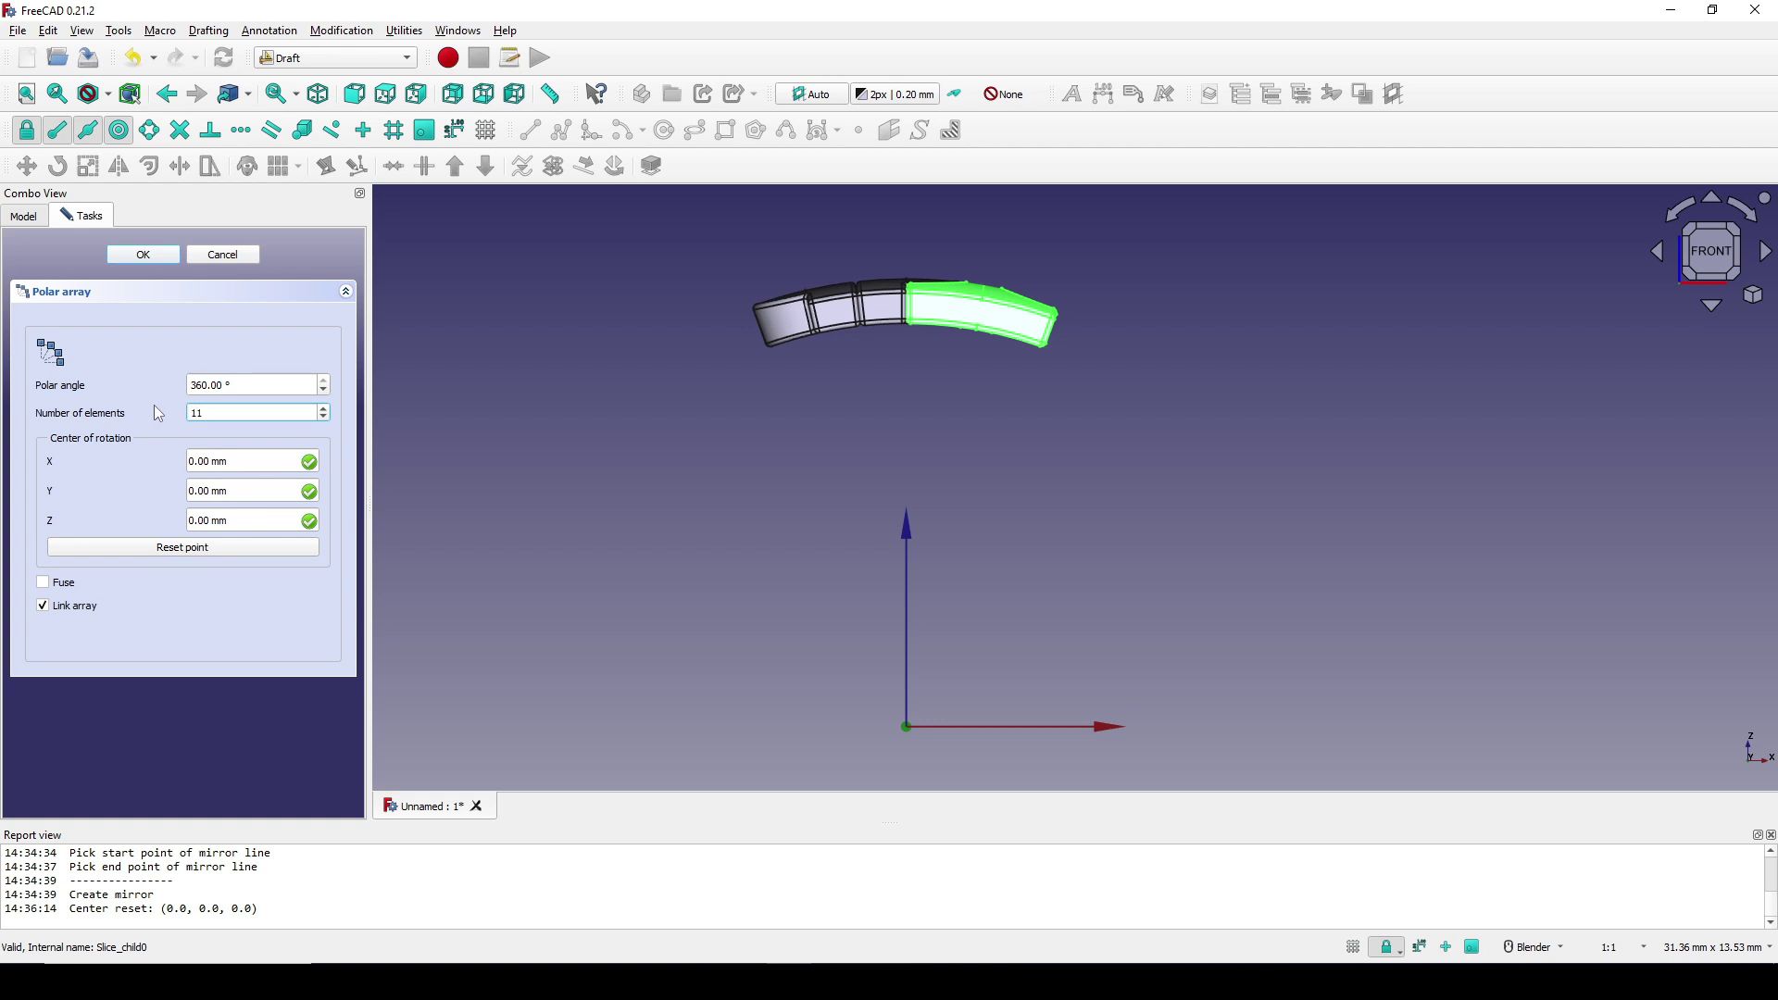
pyautogui.click(144, 256)
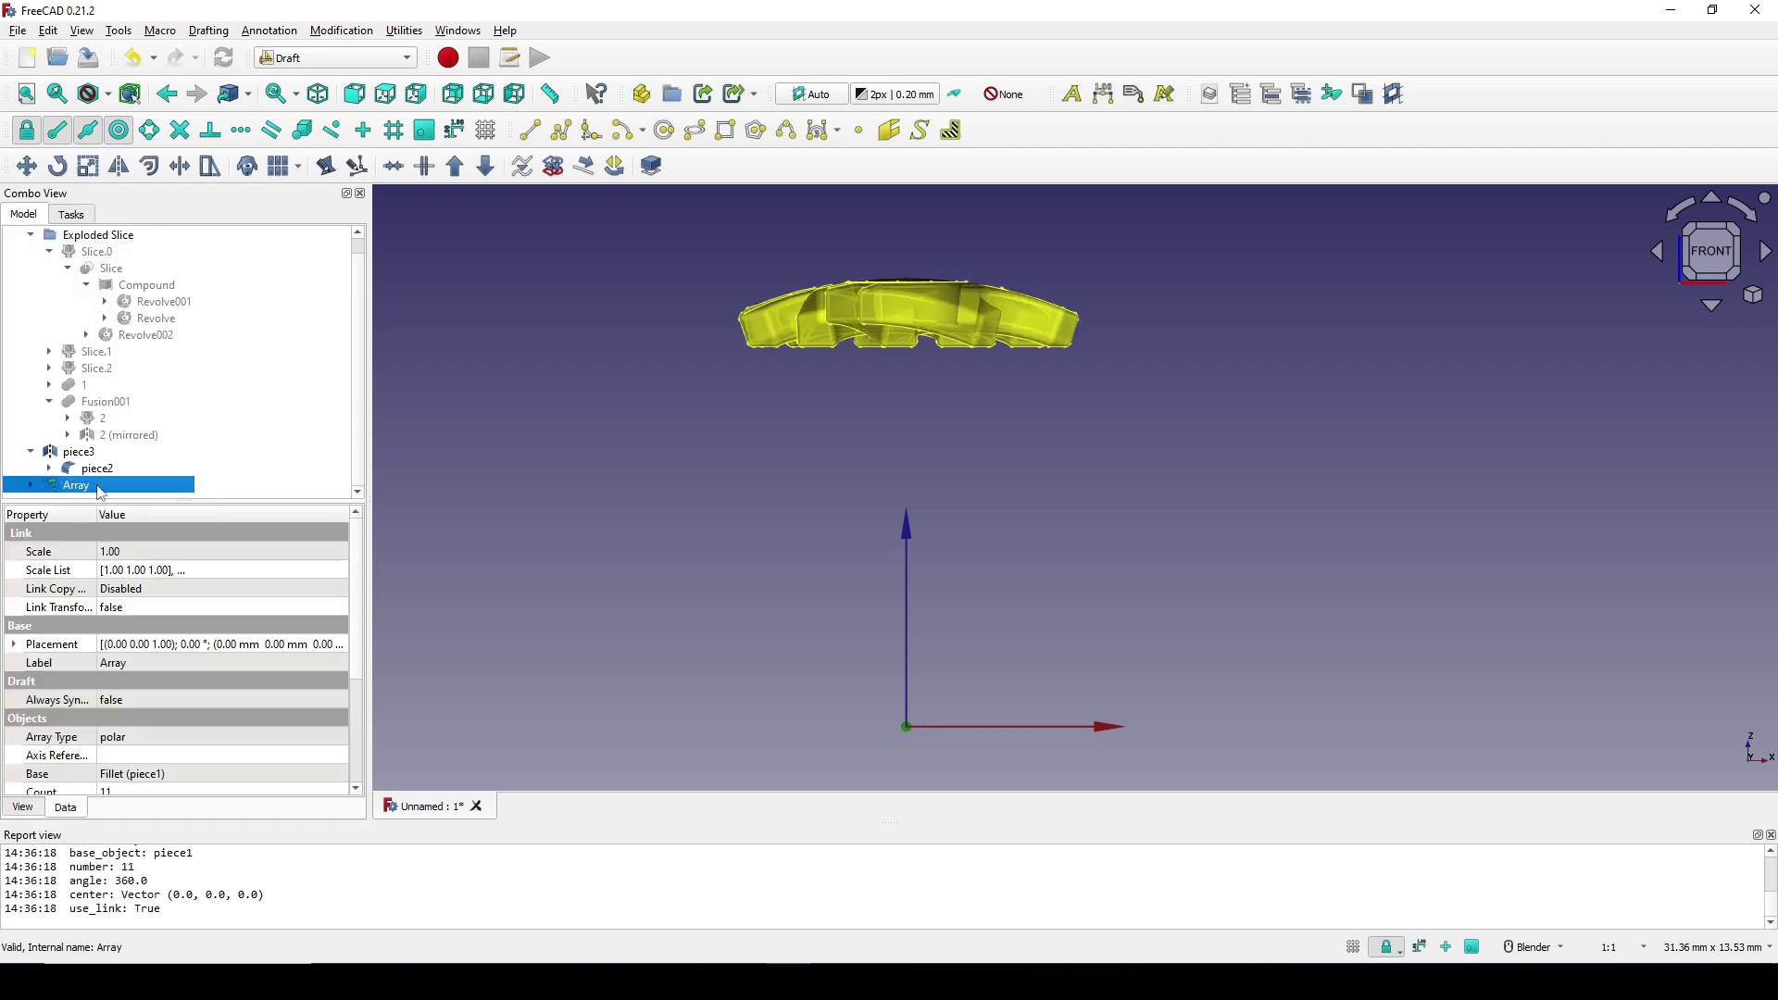
# - Set the array's rotation axis to (0, 1, 0) so the ring wraps around Y
pyautogui.scroll(-3, 181, 653)
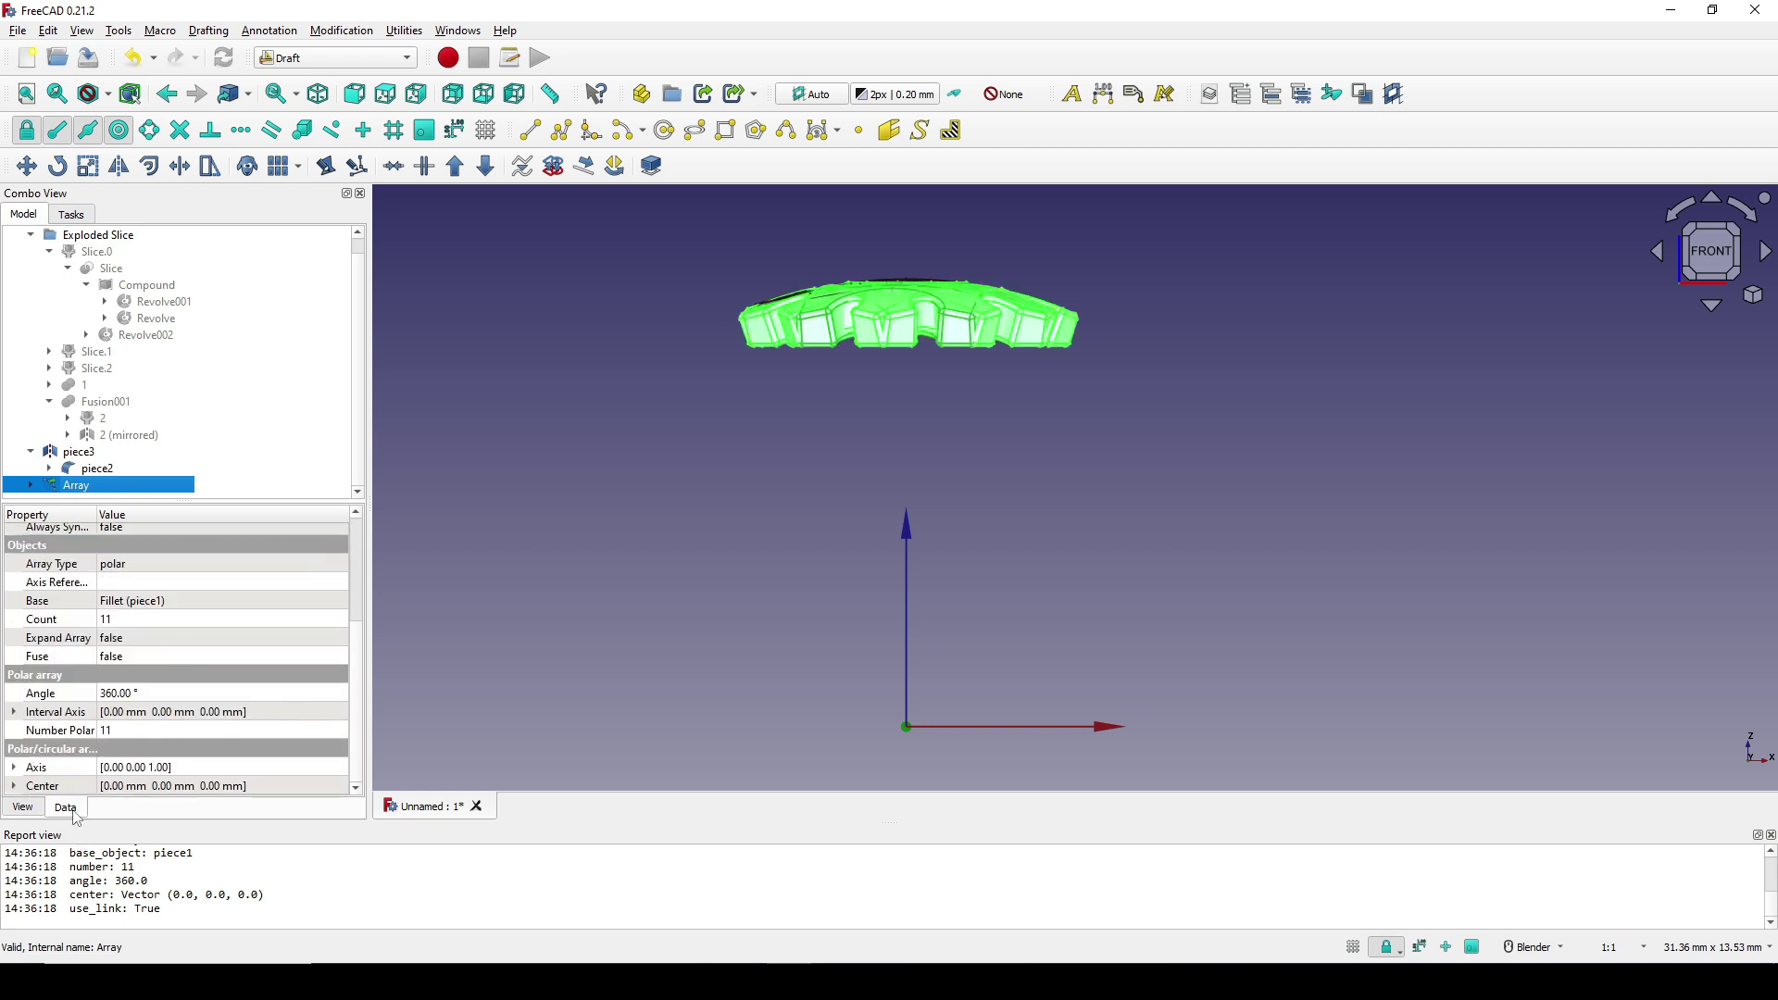
pyautogui.click(13, 767)
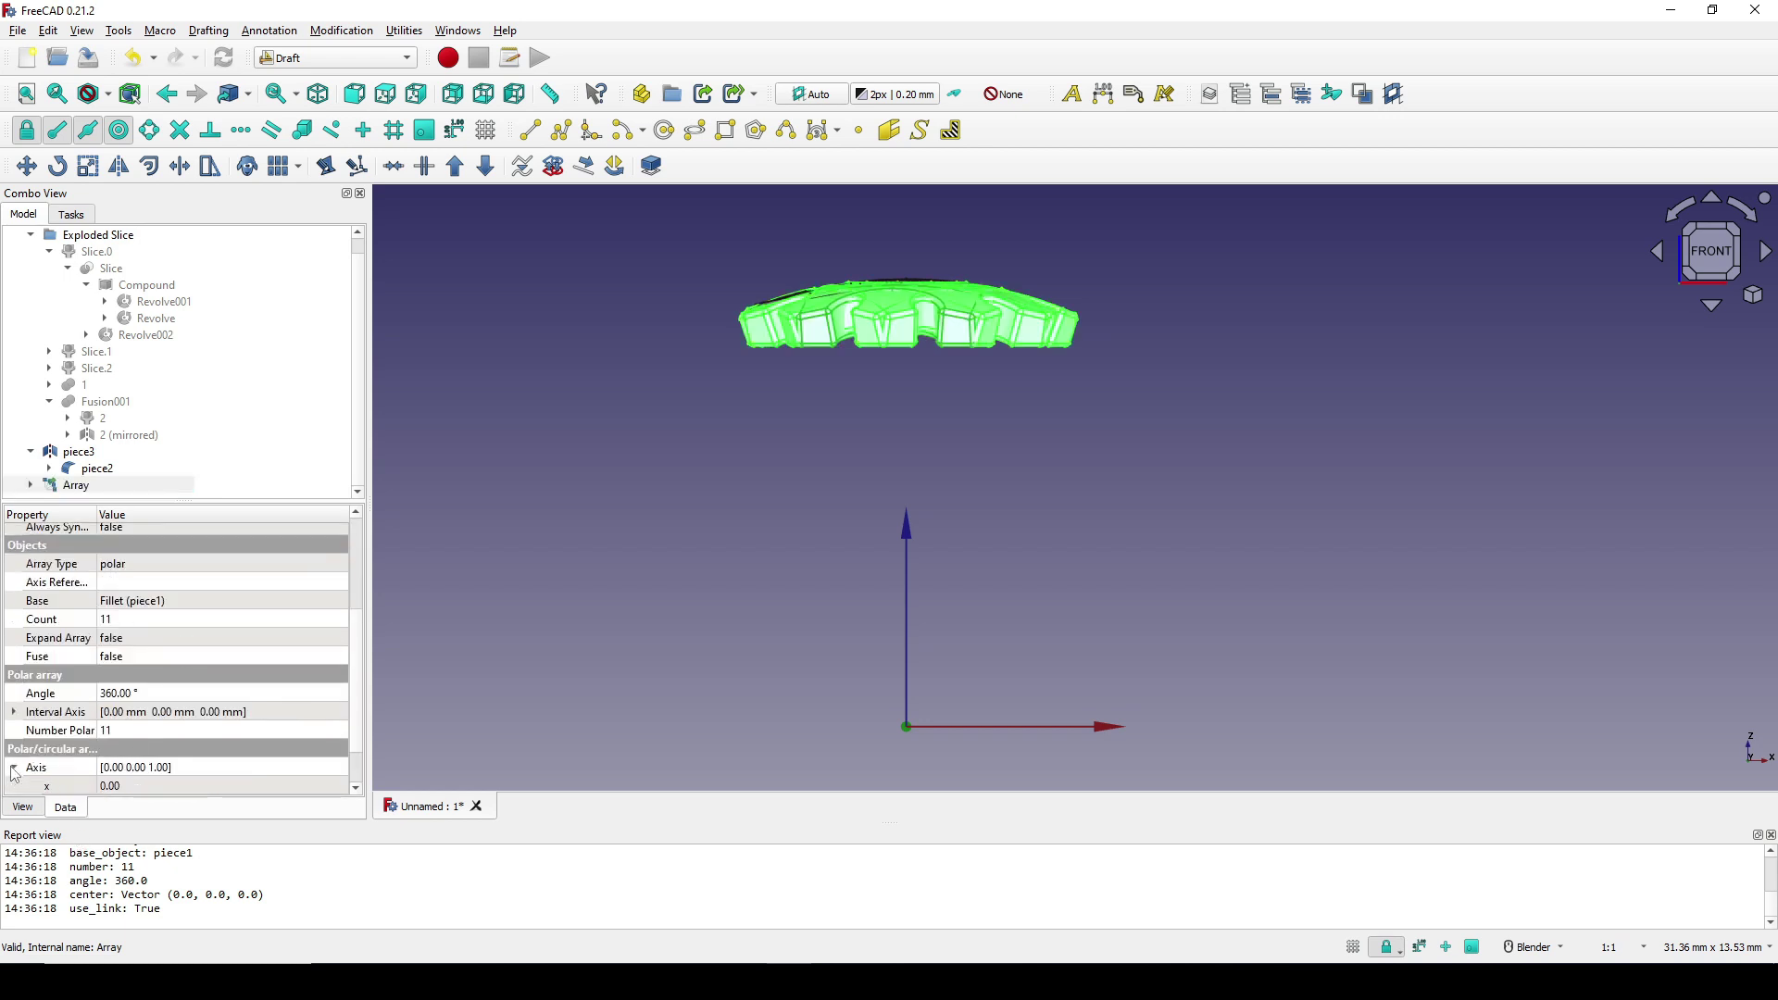
pyautogui.scroll(-1, 139, 741)
pyautogui.click(146, 768)
pyautogui.write('0')
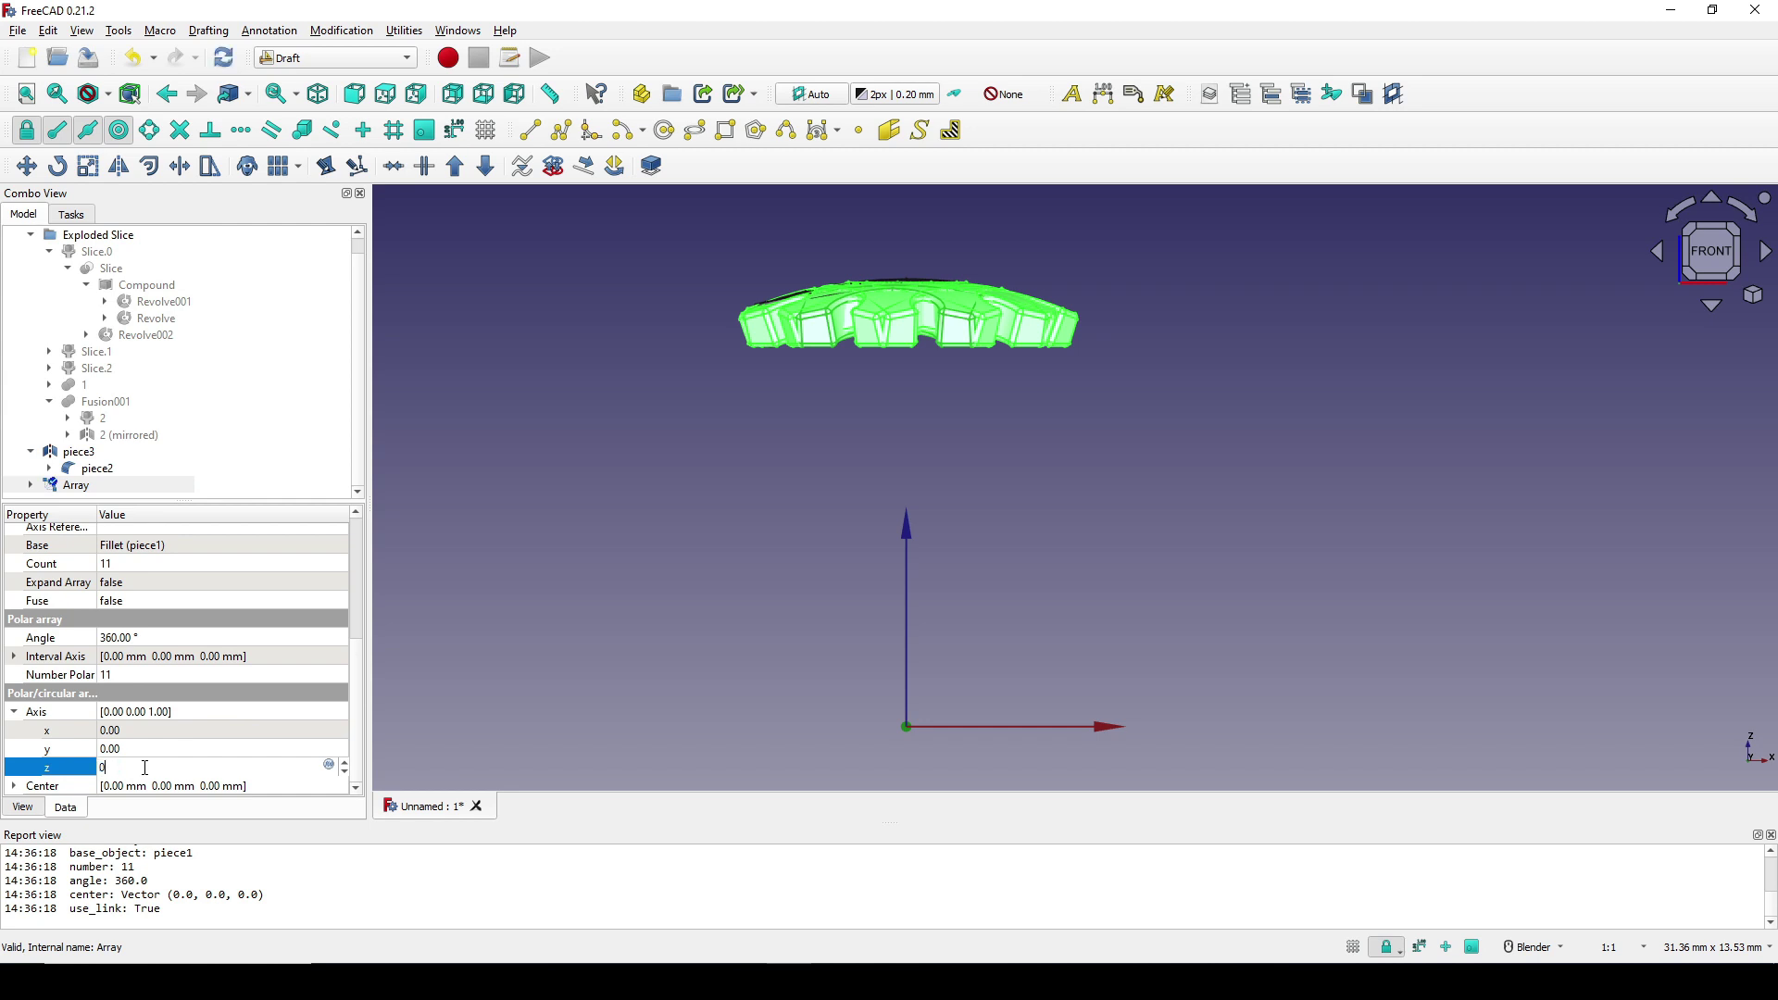
pyautogui.click(83, 750)
pyautogui.write('1')
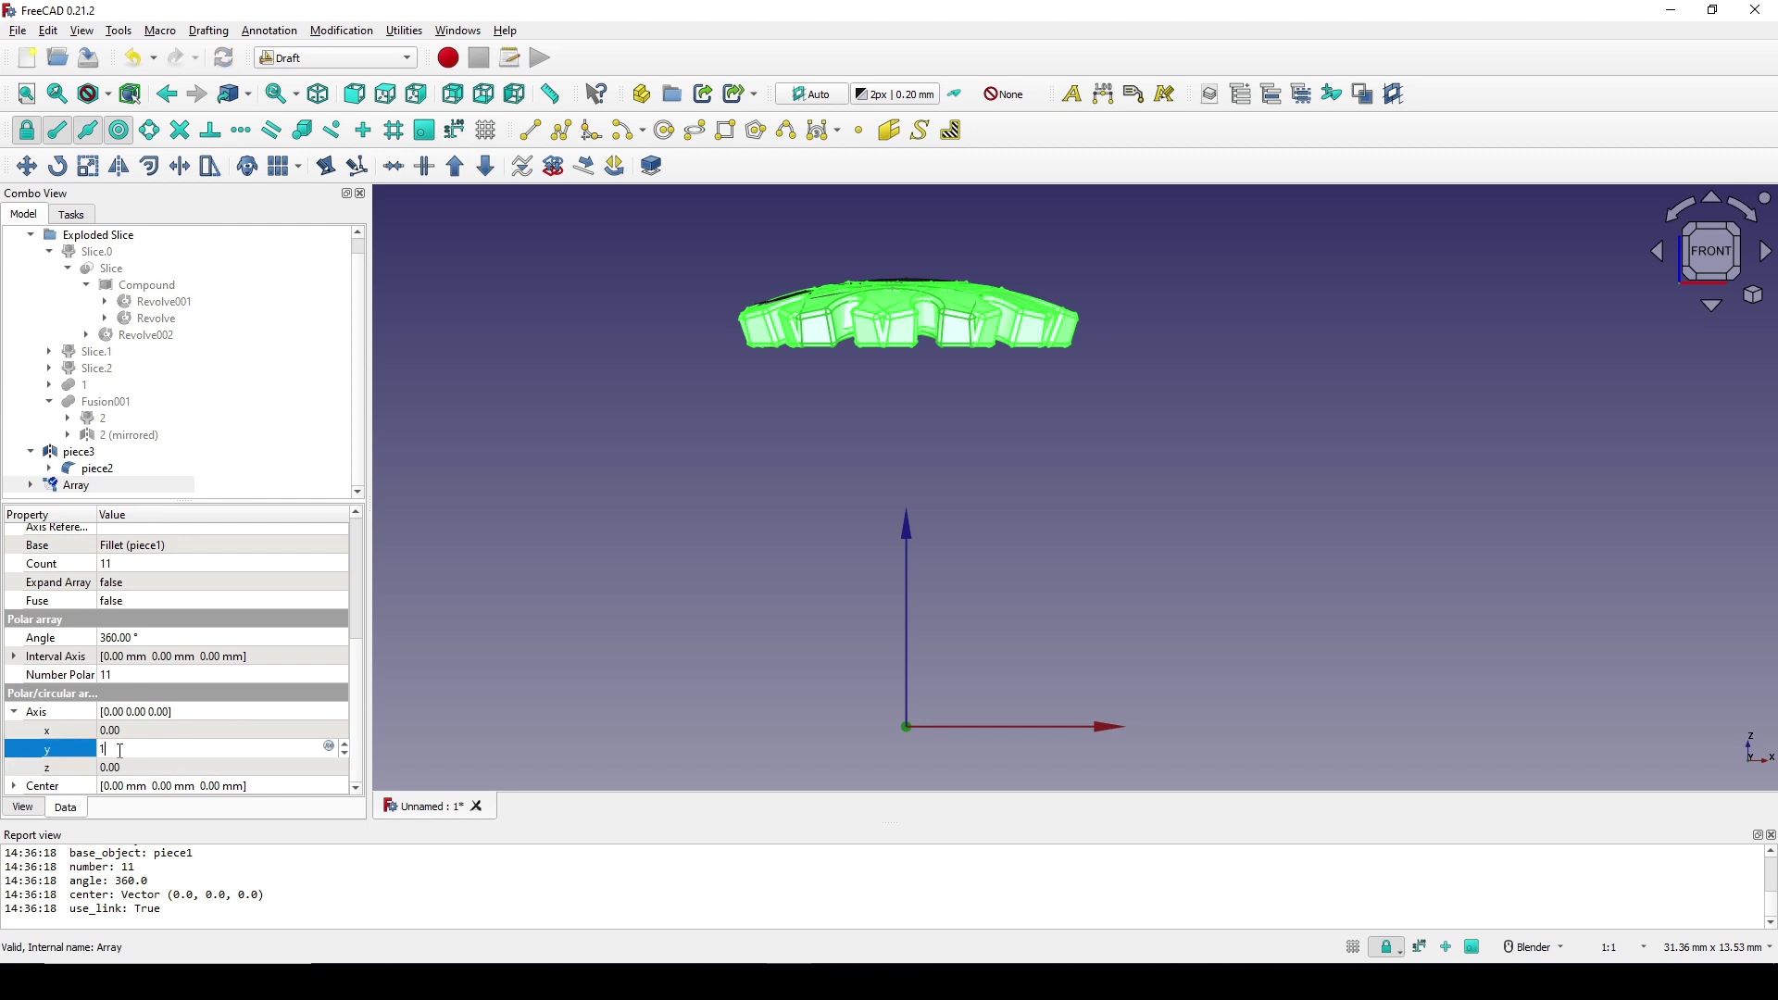
pyautogui.press('Return')
pyautogui.scroll(-2, 842, 404)
pyautogui.moveTo(885, 423)
pyautogui.keyDown('shift'); pyautogui.mouseDown(button='middle')
pyautogui.moveTo(921, 365)
pyautogui.moveTo(912, 404)
pyautogui.mouseUp(button='middle'); pyautogui.keyUp('shift')
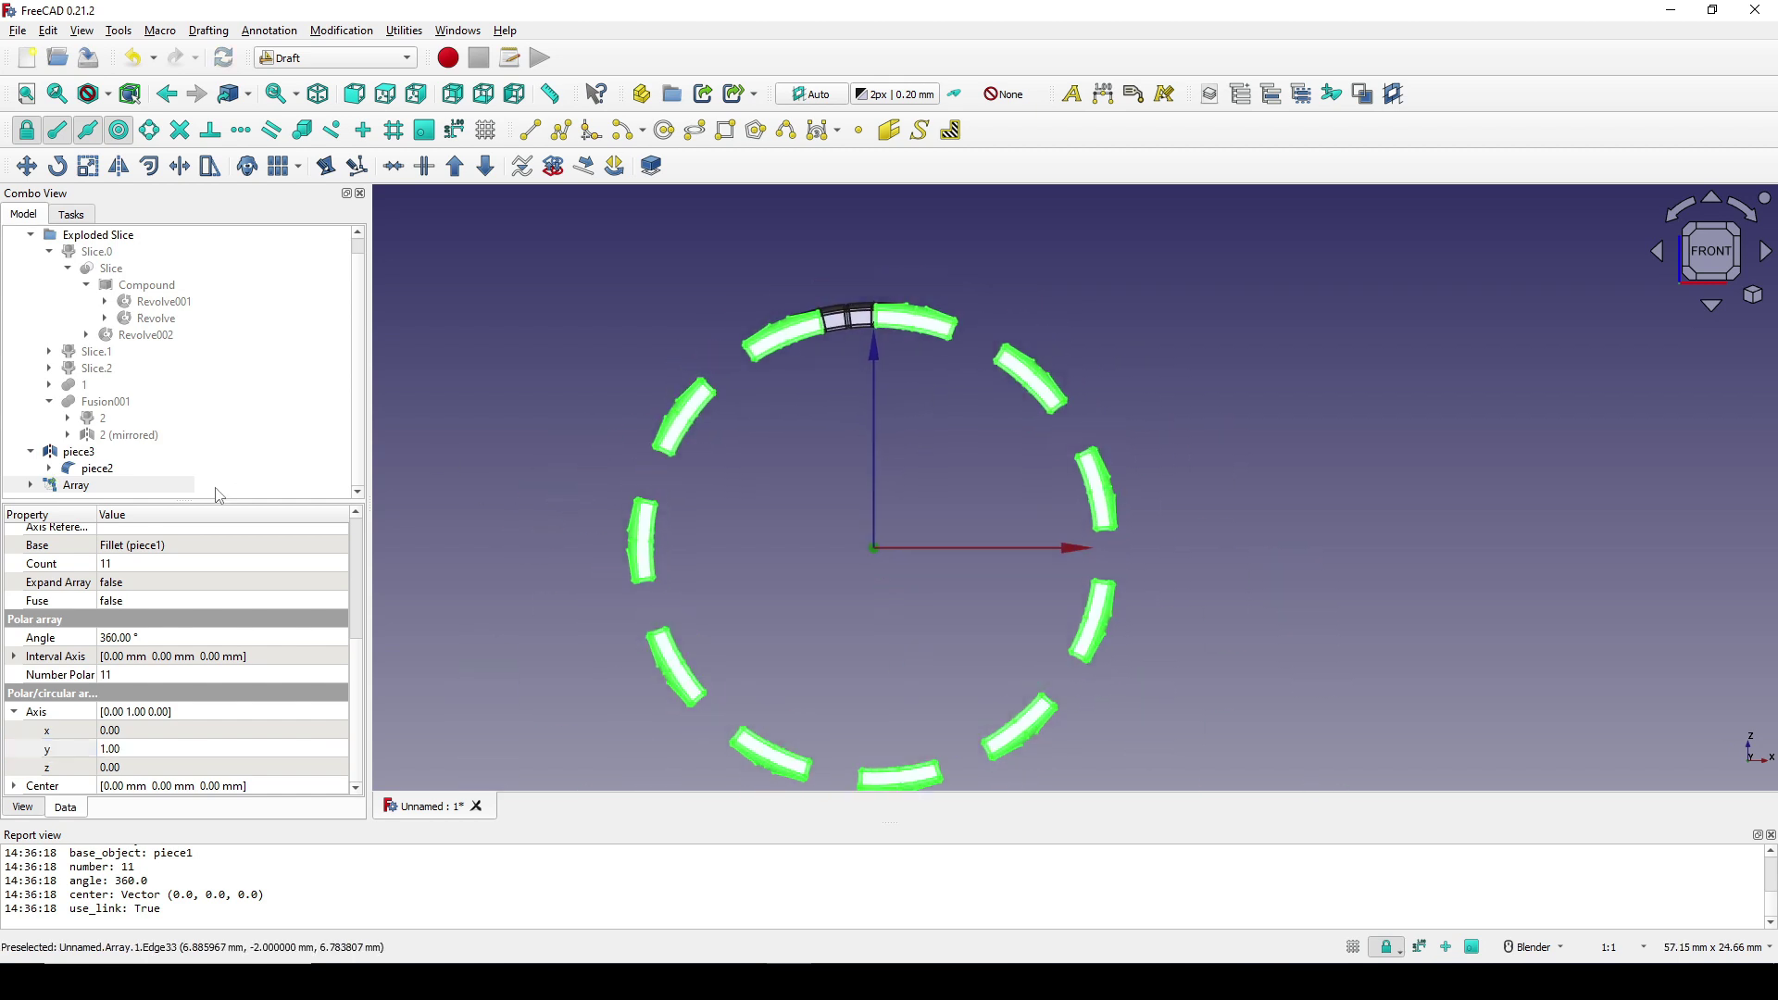
pyautogui.click(111, 470)
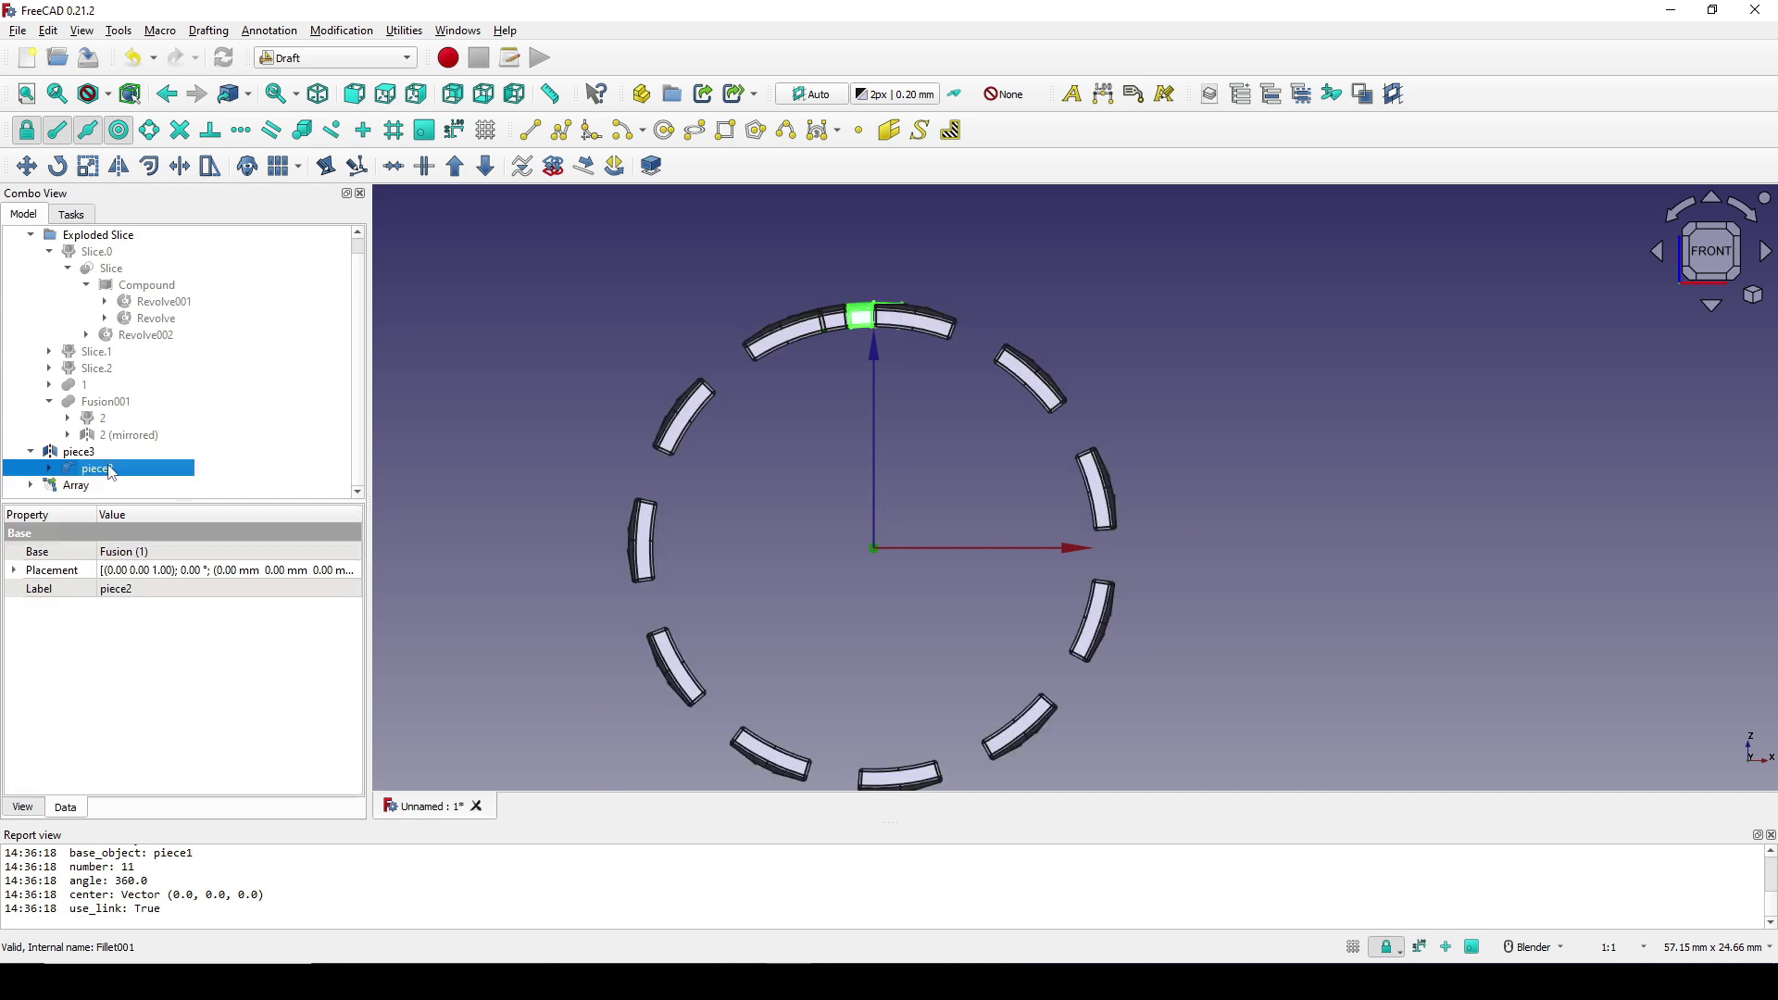
# - Create an 11-element polar array of piece2 centred on the origin
pyautogui.click(341, 31)
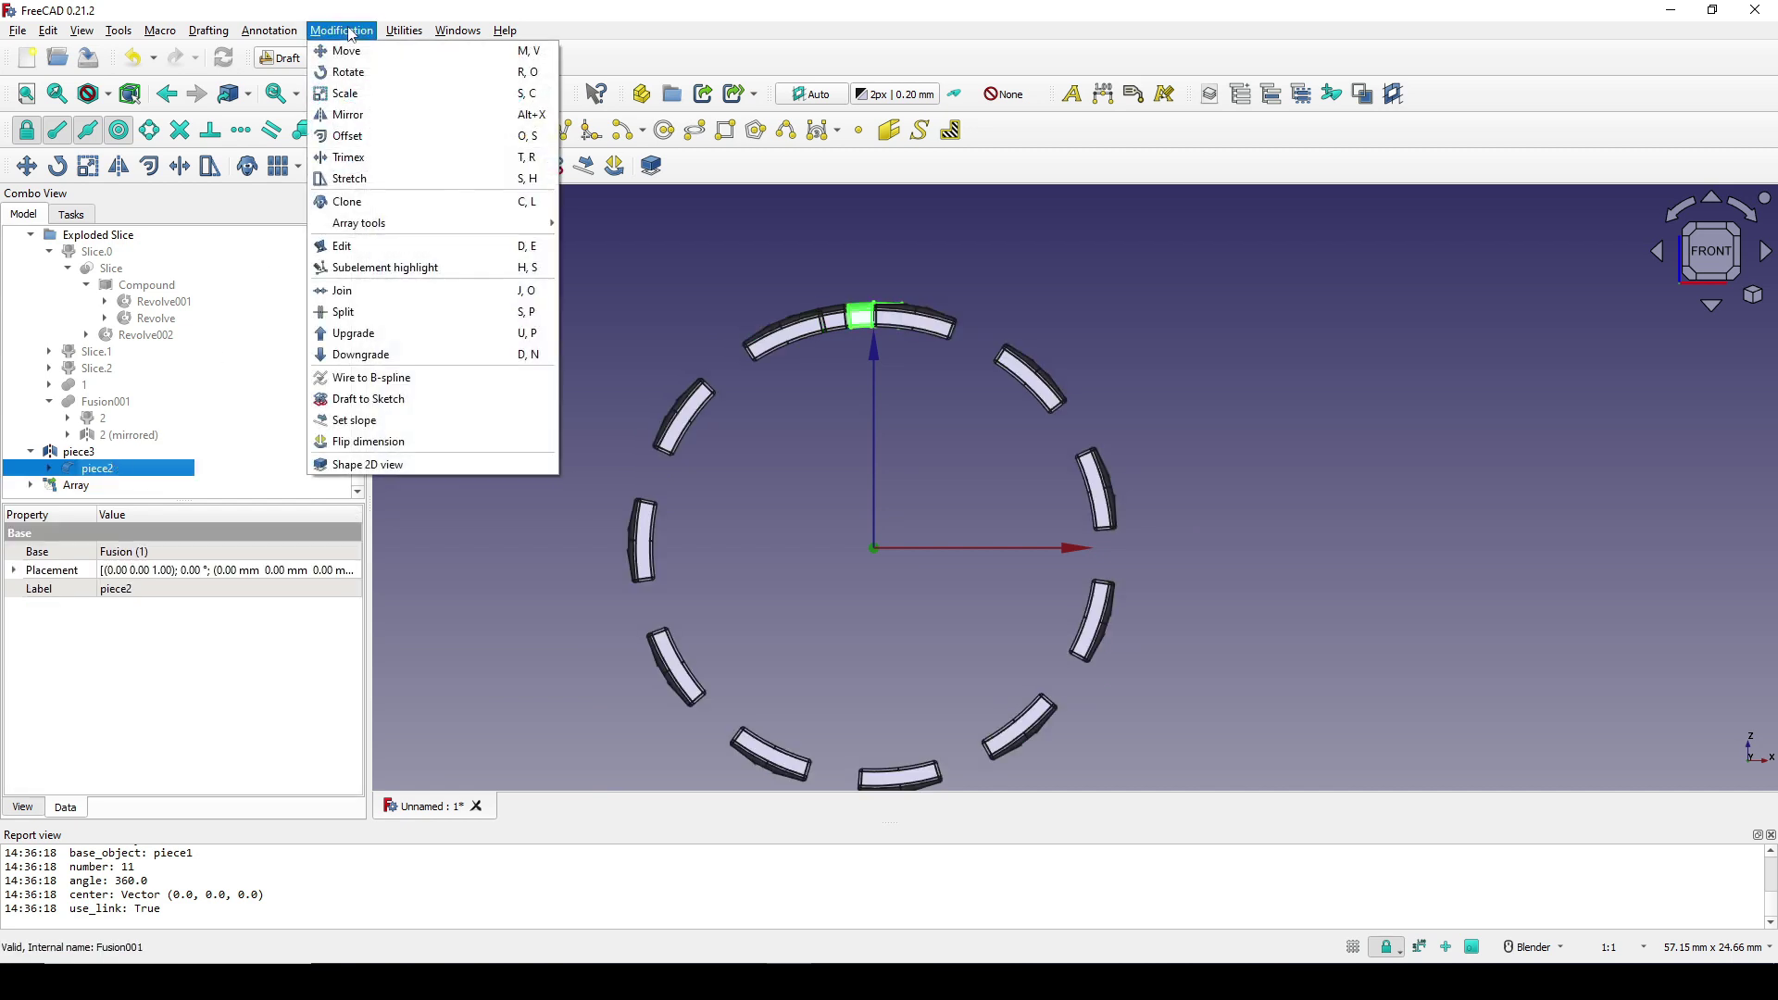
pyautogui.moveTo(402, 220)
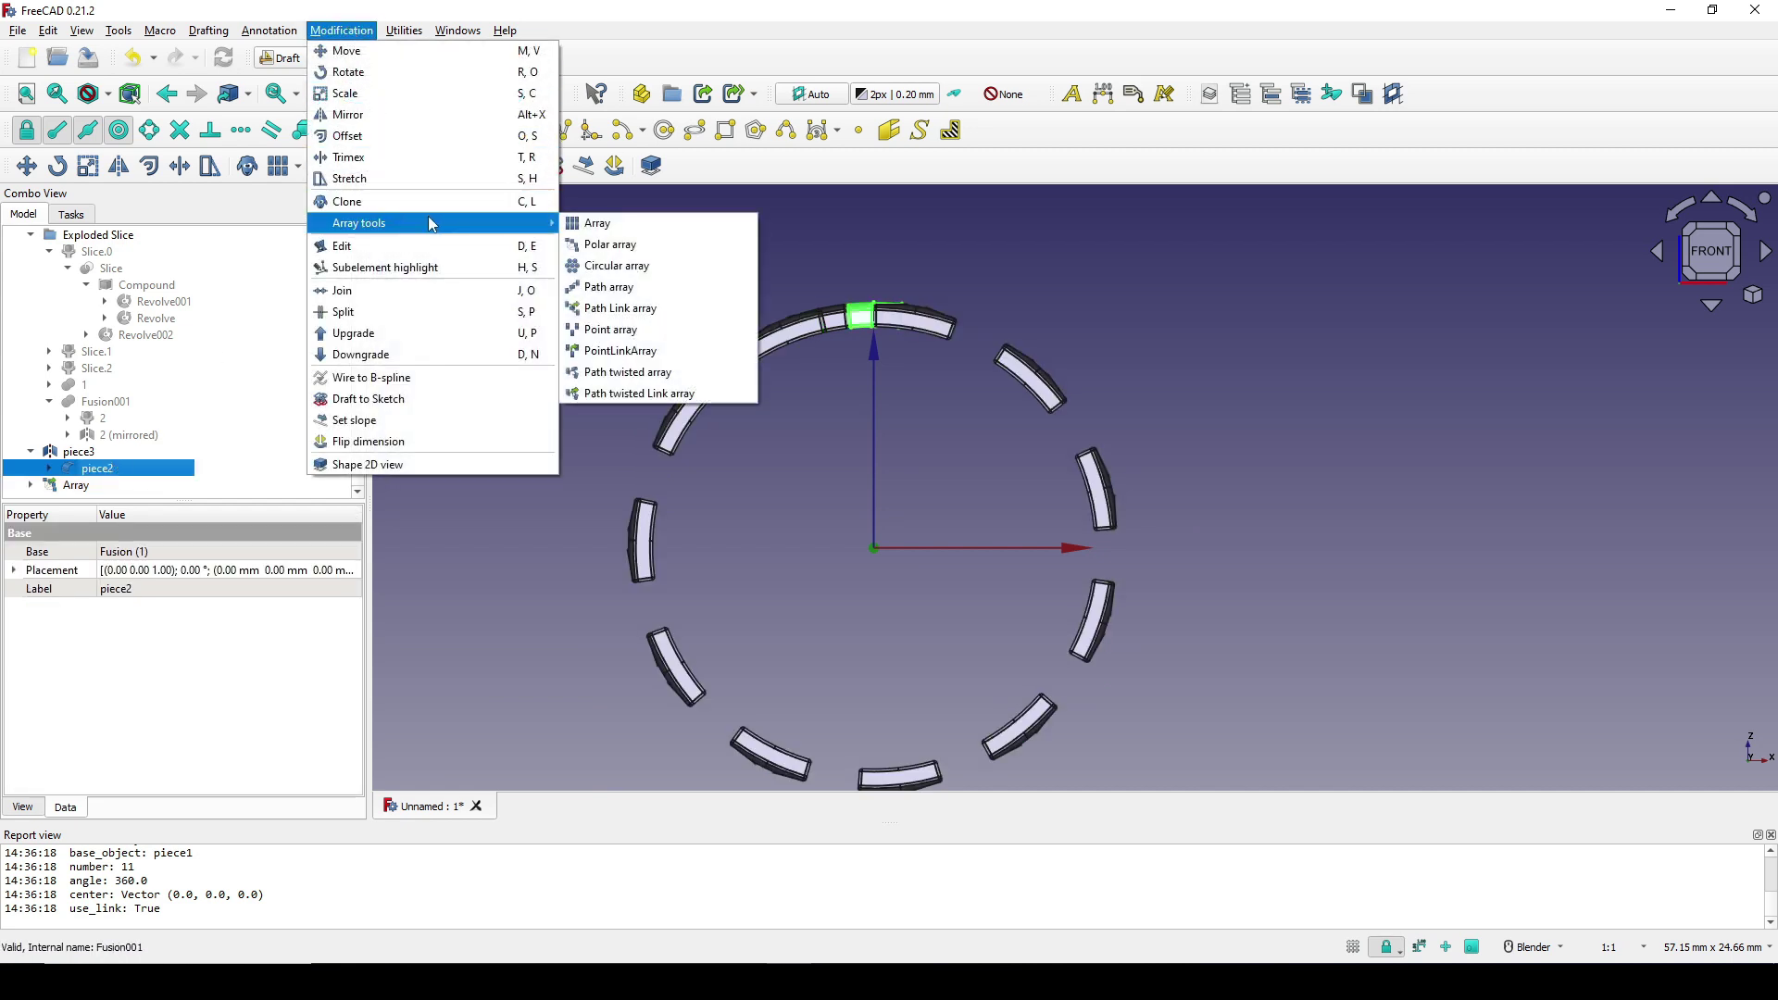
pyautogui.click(613, 239)
pyautogui.click(183, 548)
pyautogui.moveTo(212, 412); pyautogui.dragTo(159, 418)
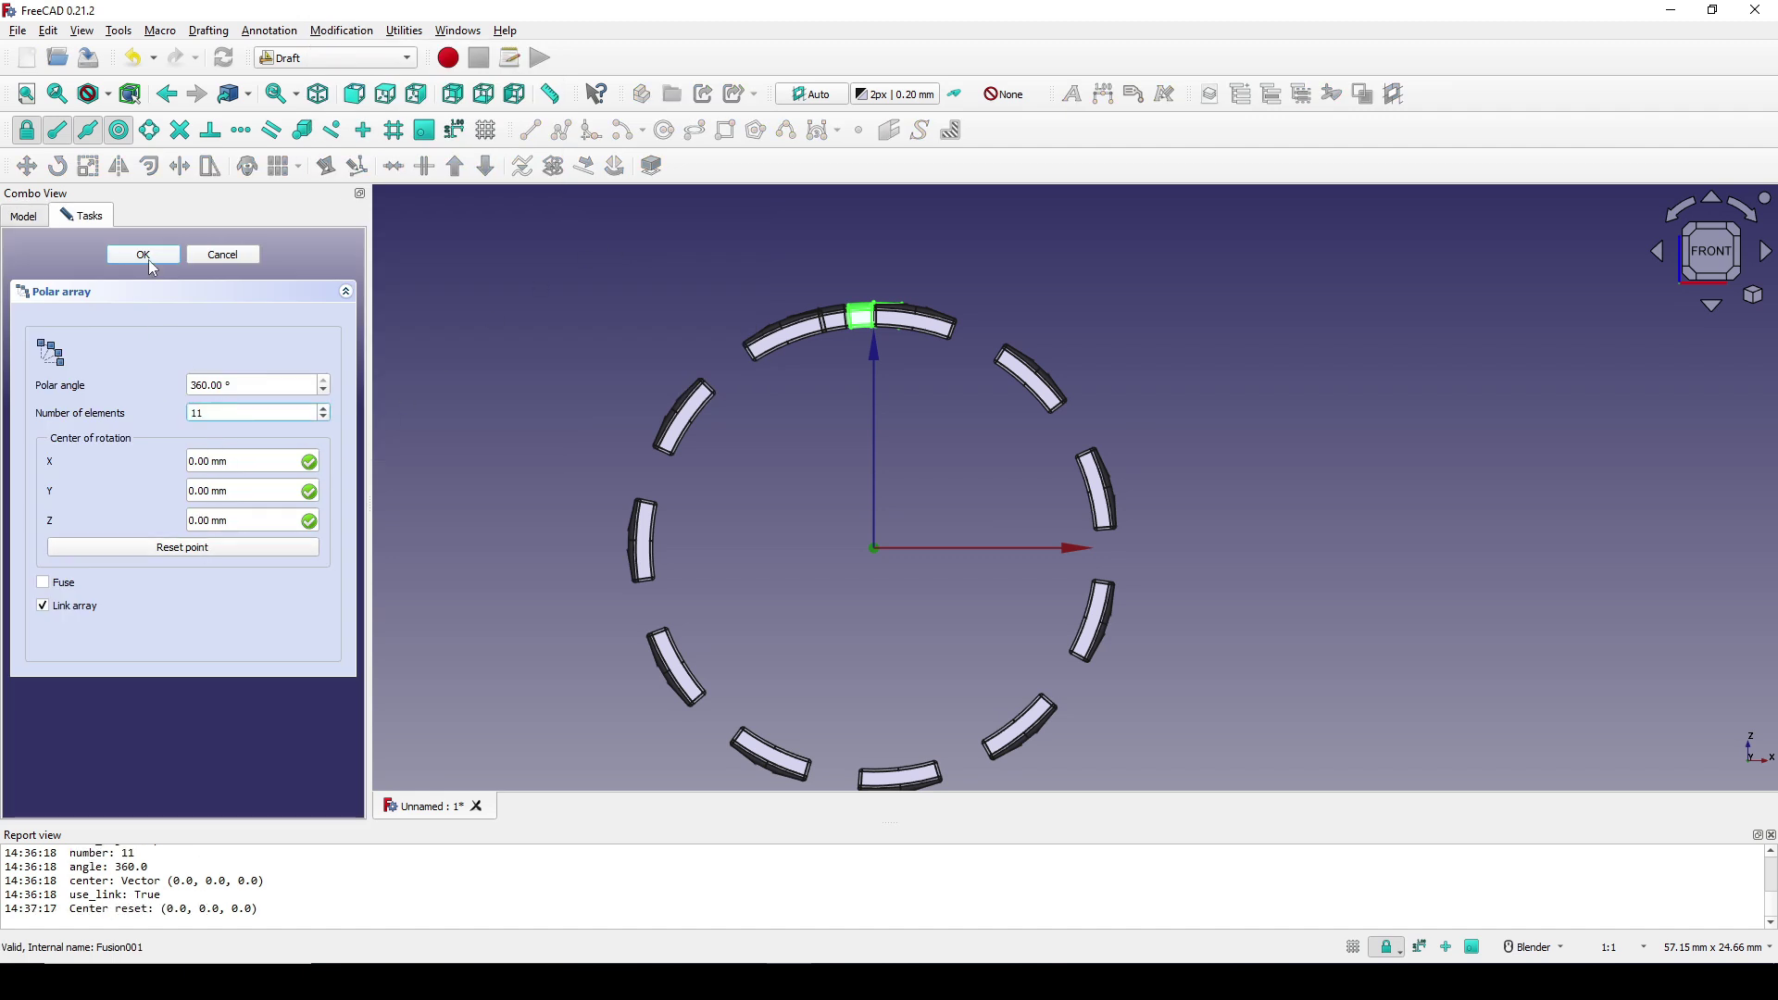
pyautogui.click(146, 256)
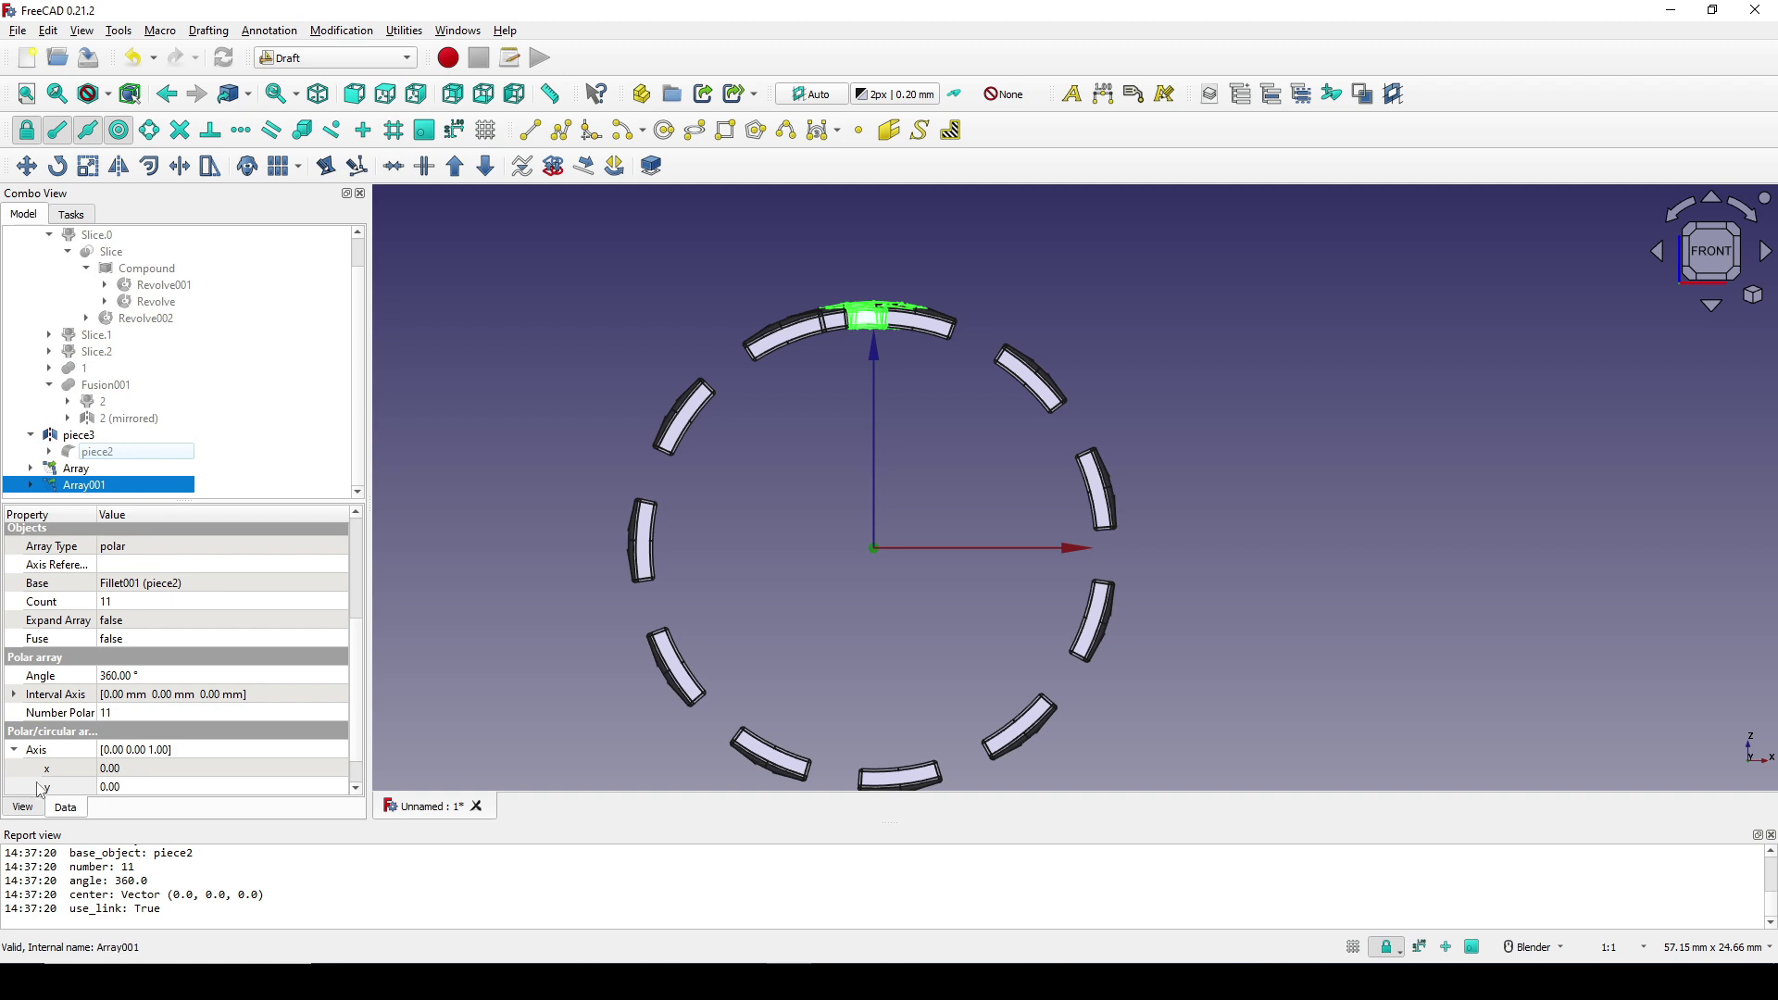
# - Set Array001's axis to (0,1,0) so the piece2 copies rotate around Y
pyautogui.scroll(-1, 51, 769)
pyautogui.click(114, 767)
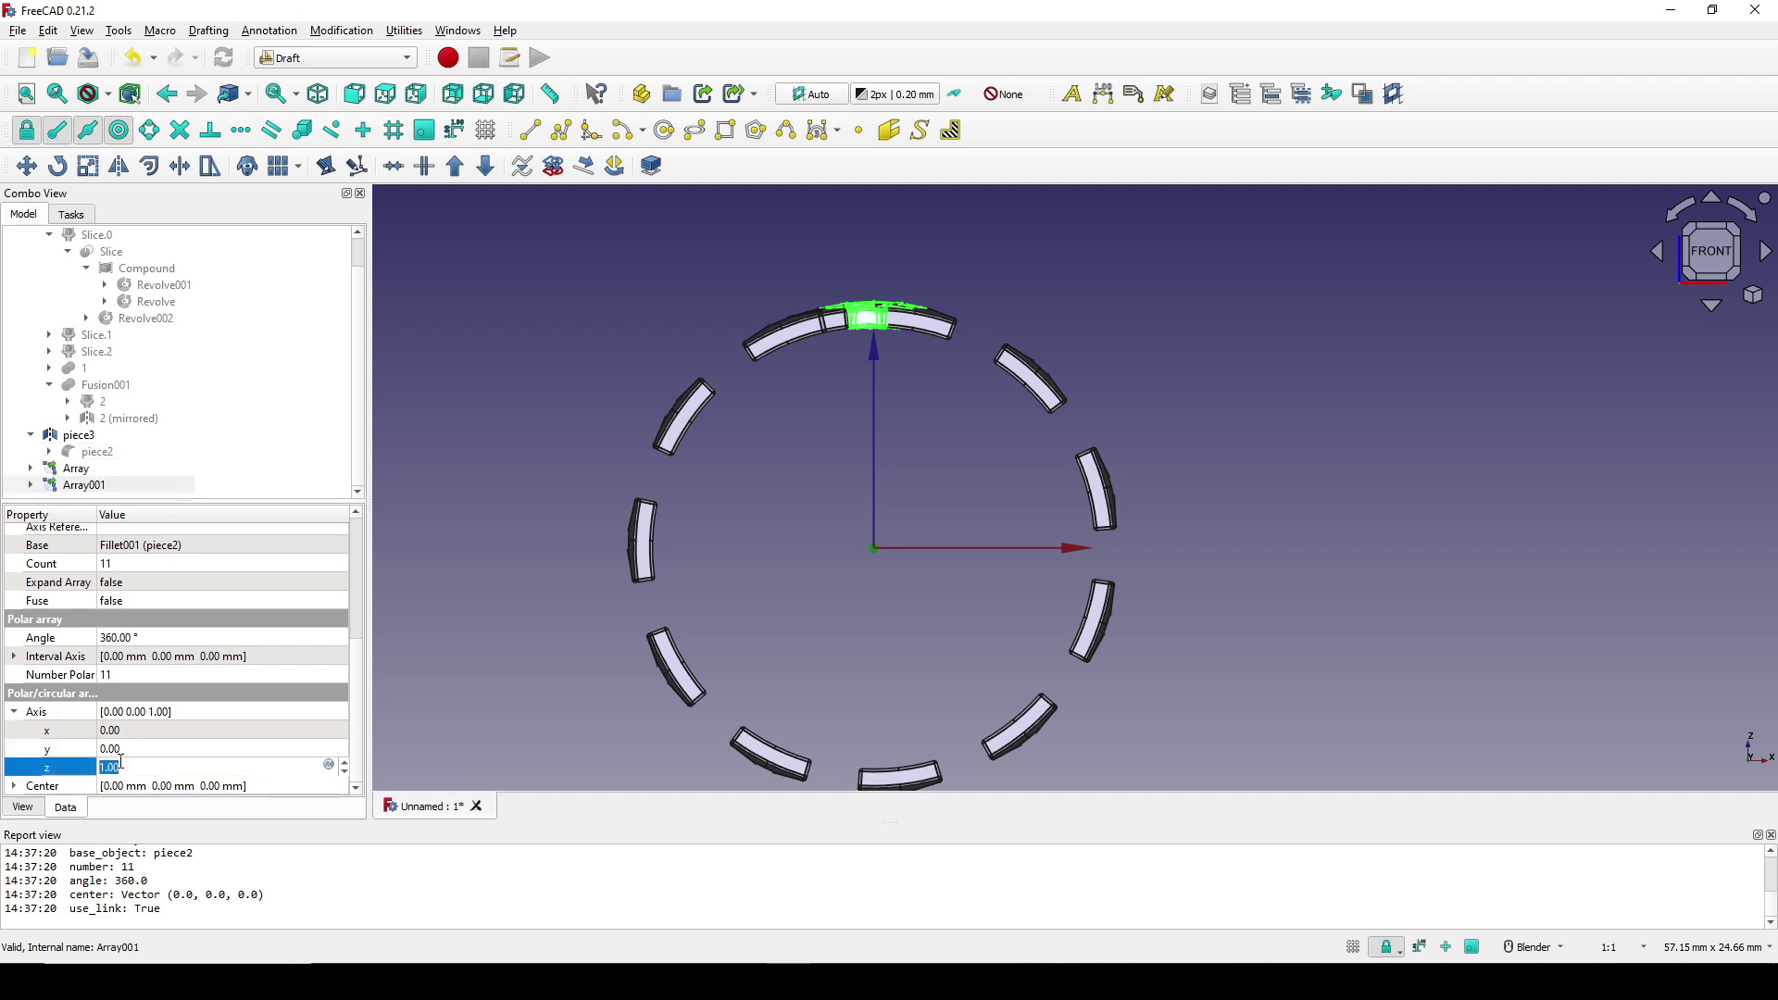
pyautogui.write('0')
pyautogui.click(121, 750)
pyautogui.write('1')
pyautogui.press('Return')
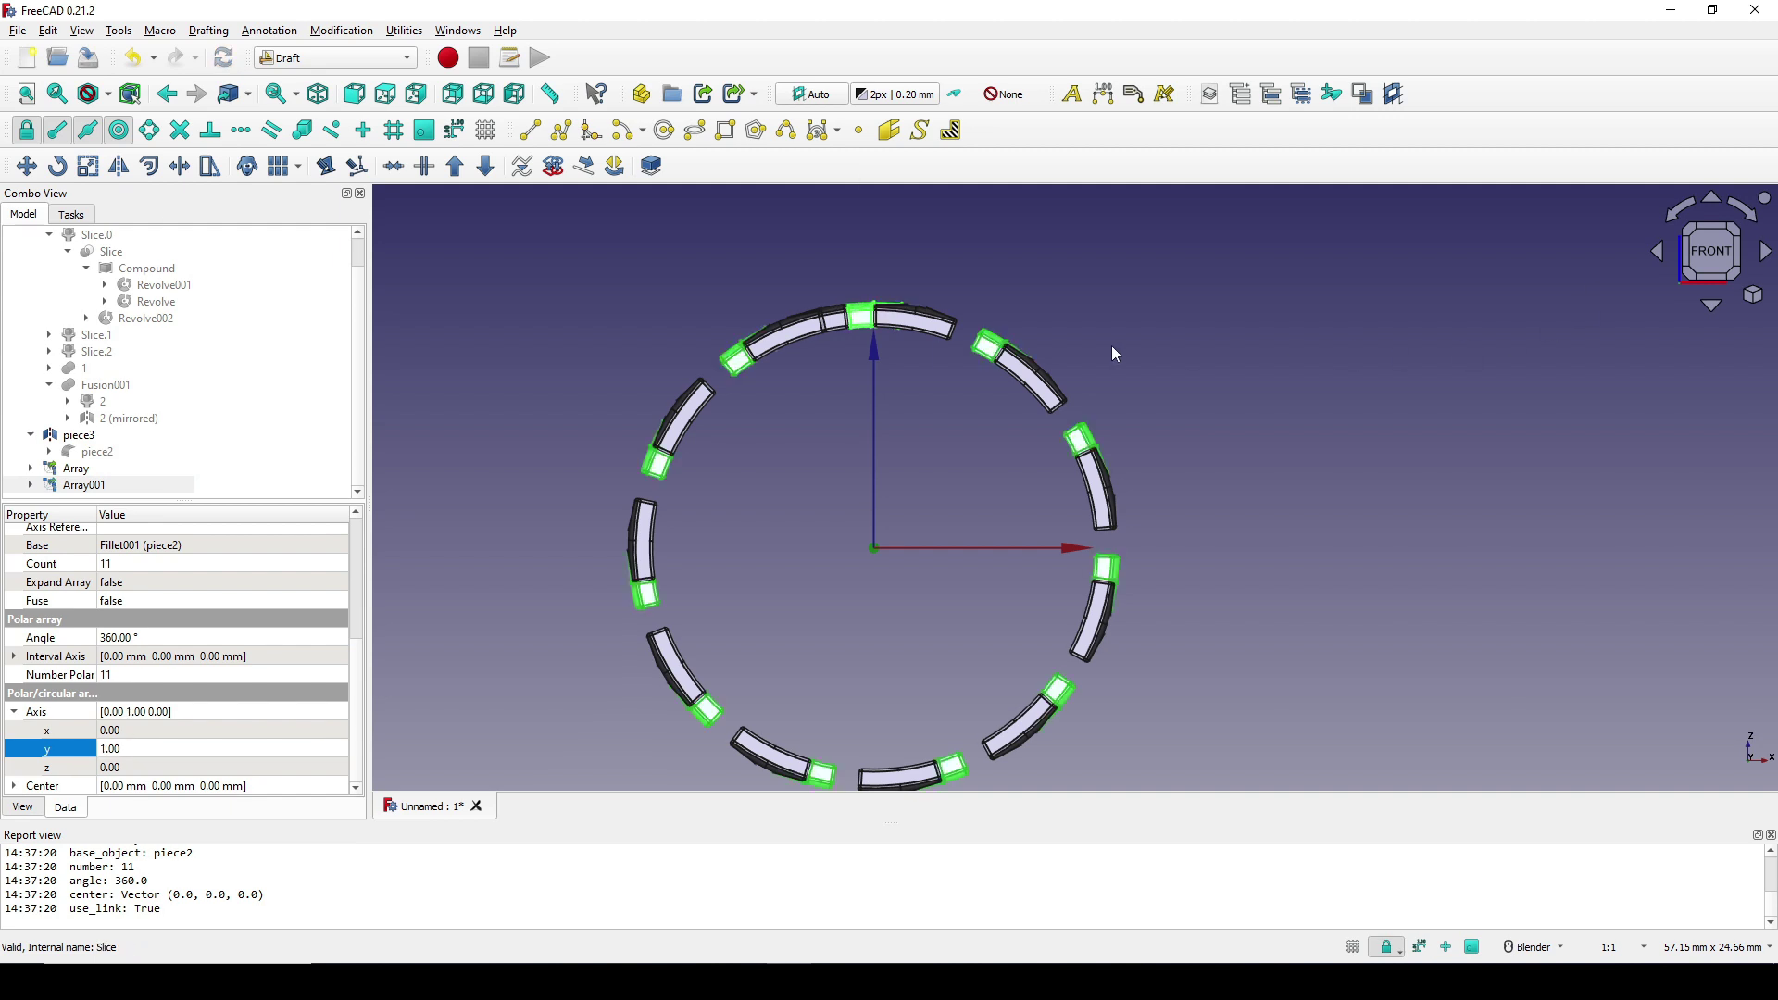
pyautogui.moveTo(1111, 347); pyautogui.dragTo(1092, 354, button='middle')
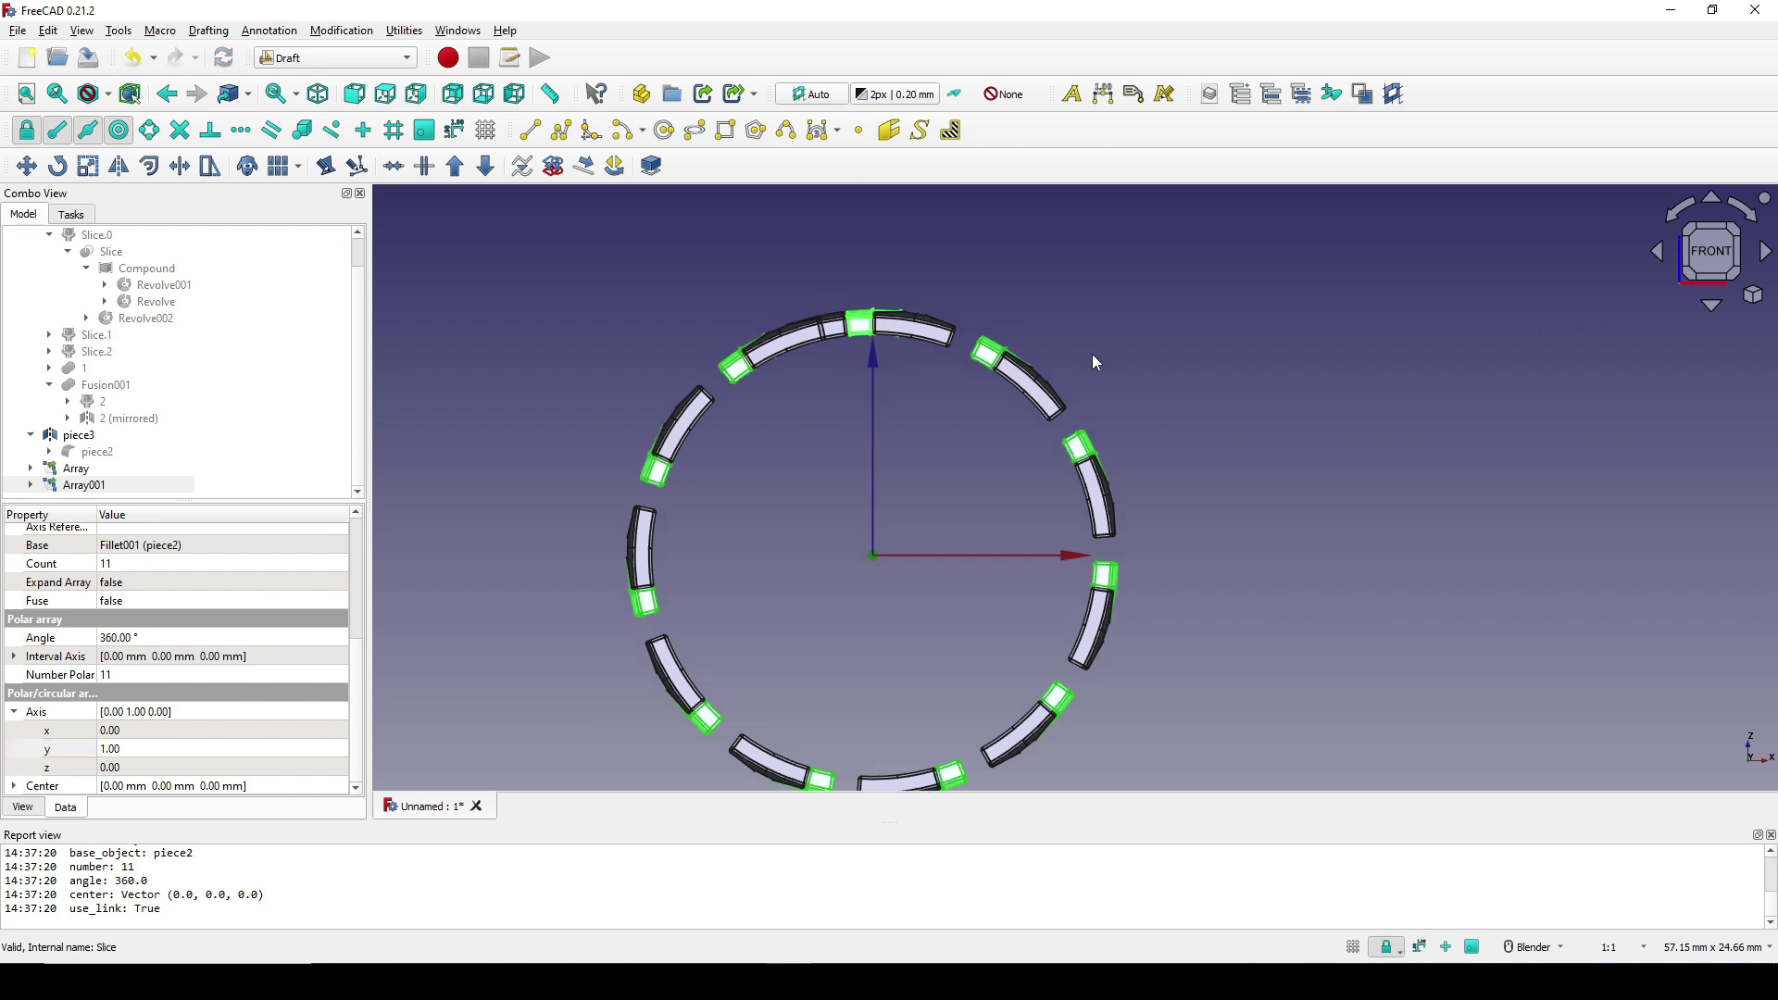
pyautogui.click(81, 435)
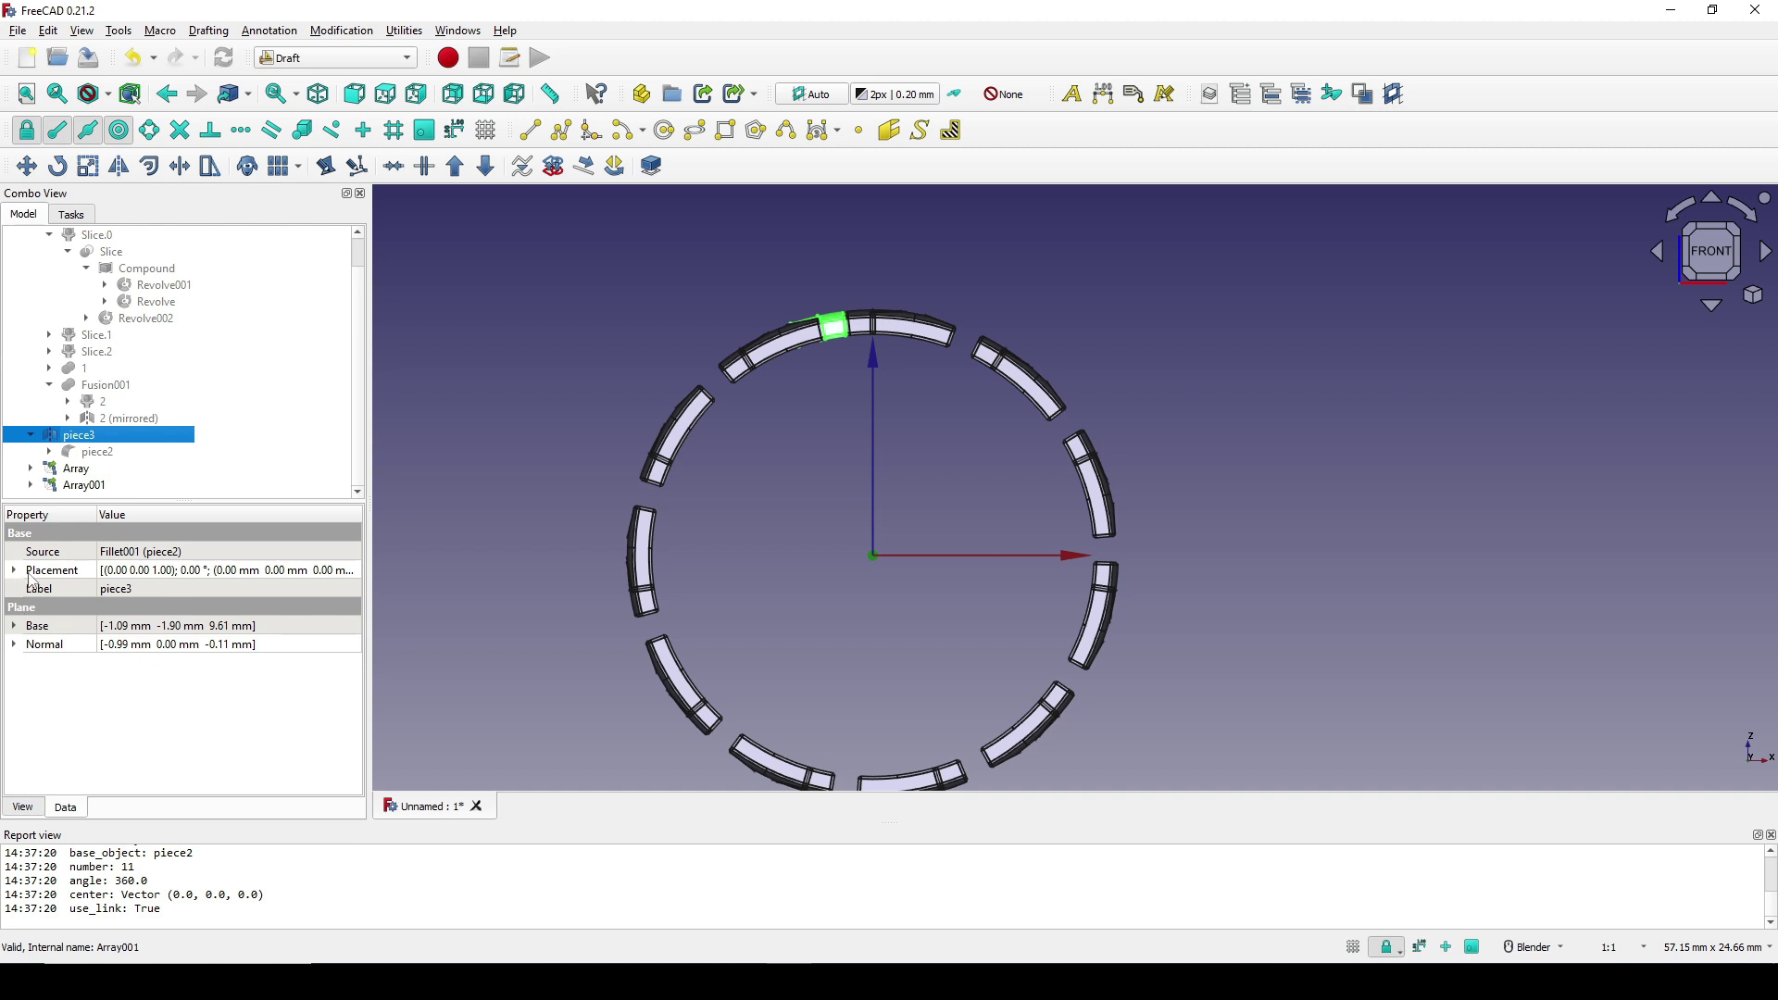
# - Create an 11-element polar array of piece3 centred on the origin
pyautogui.click(342, 31)
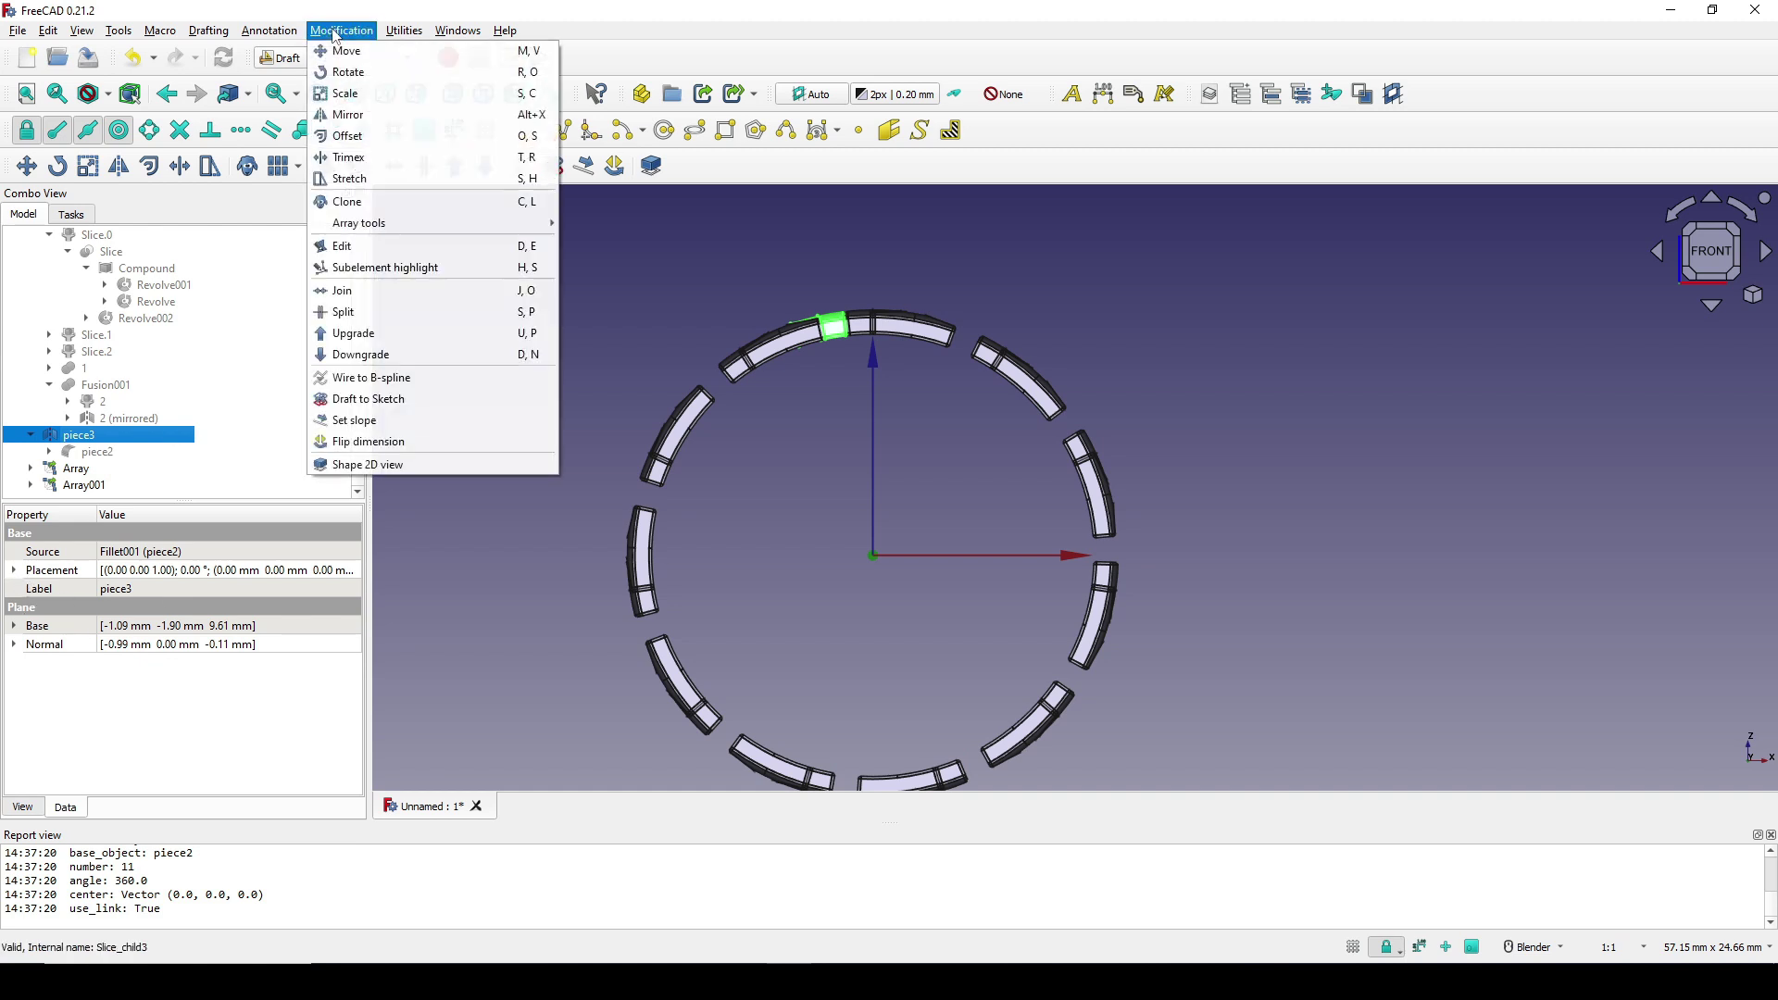
pyautogui.moveTo(481, 222)
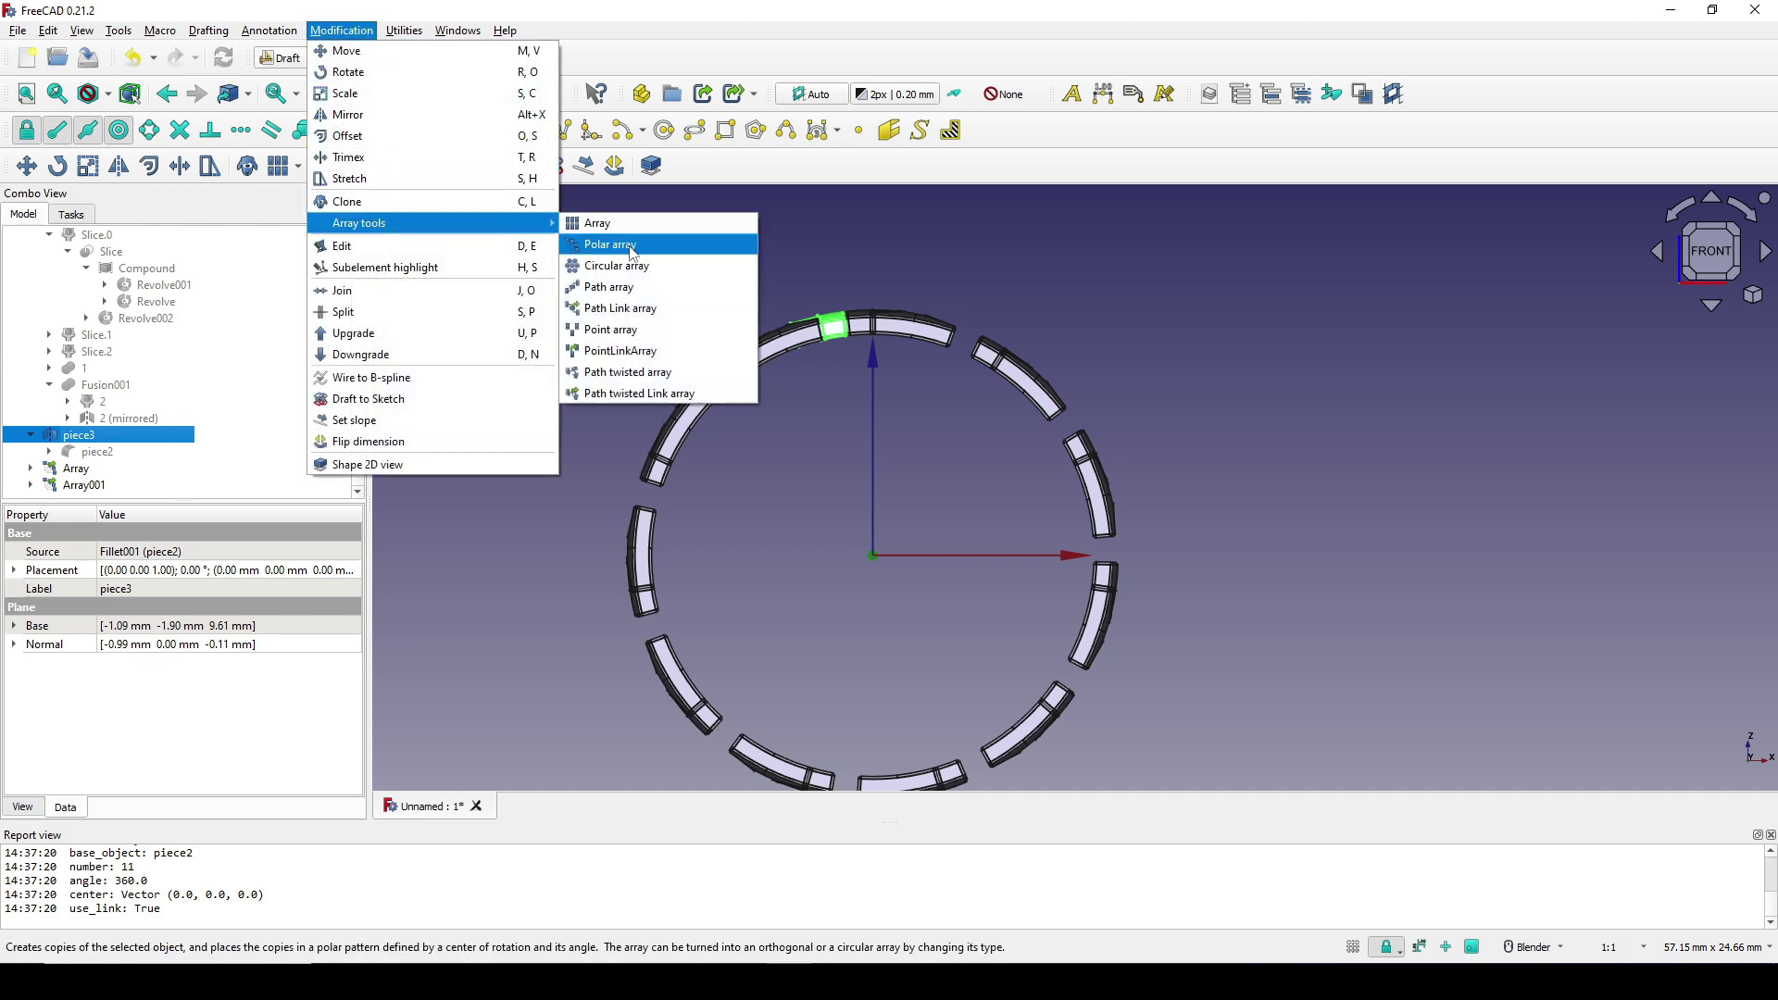
pyautogui.click(633, 244)
pyautogui.click(187, 552)
pyautogui.press('BackSpace')
pyautogui.write('11')
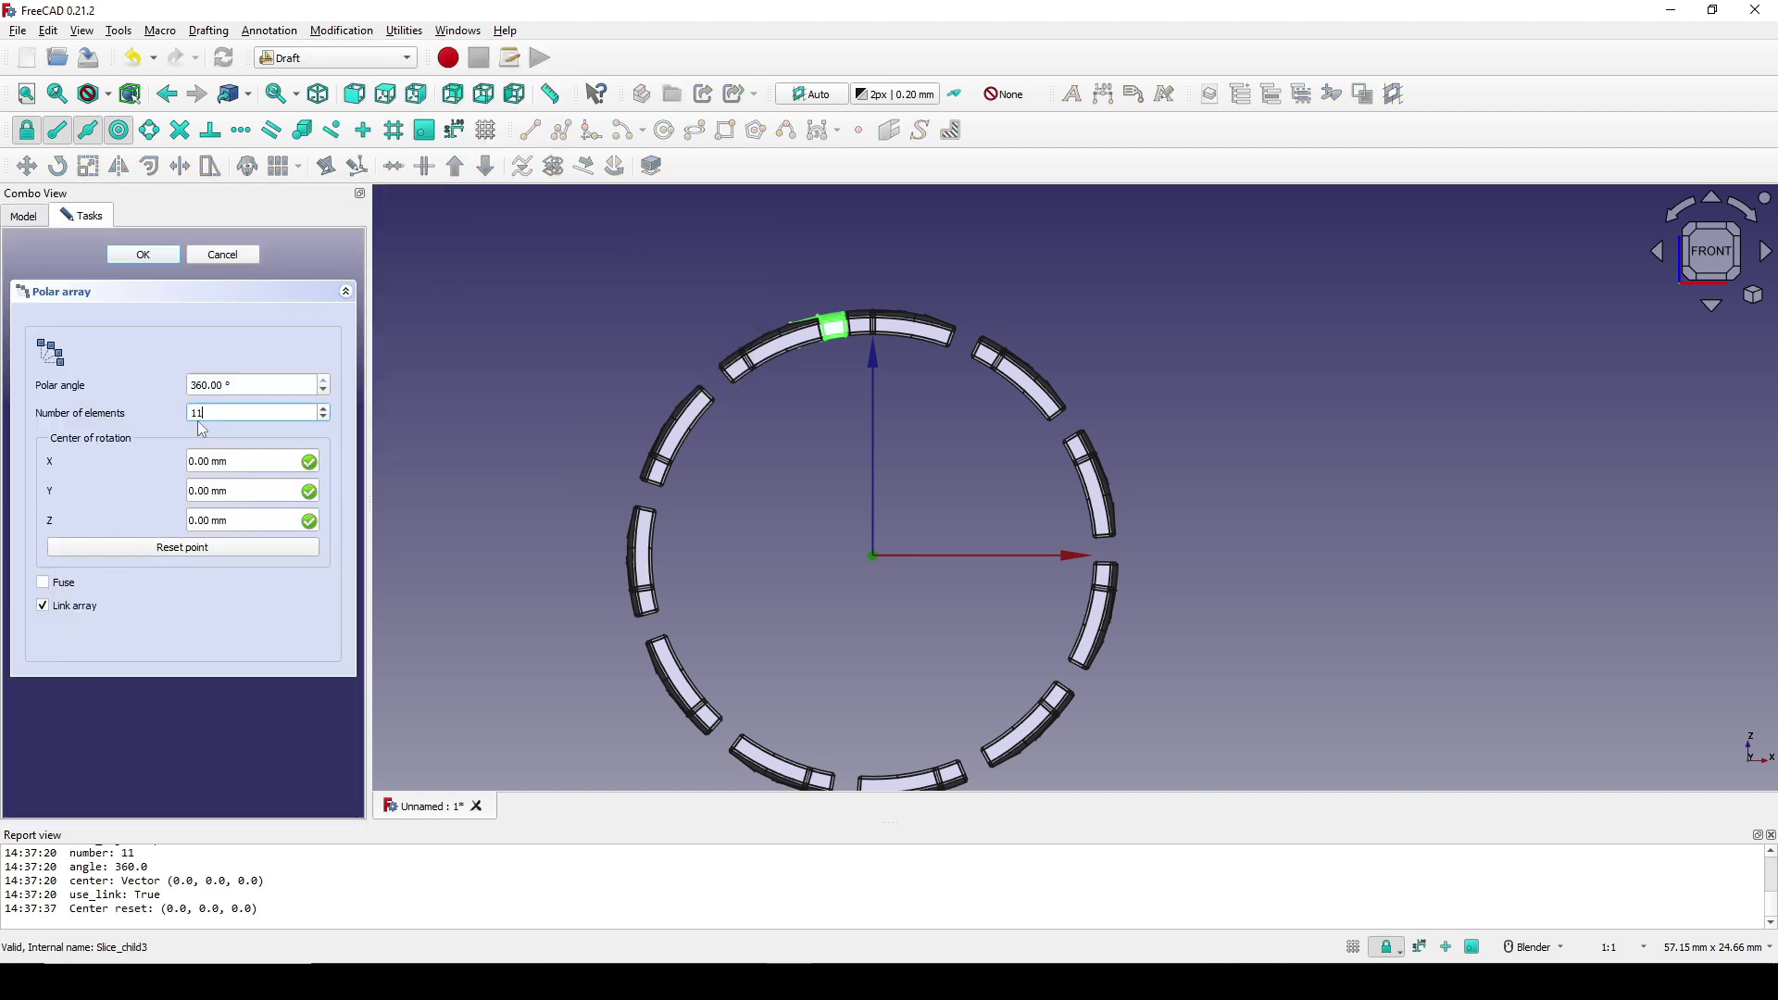
pyautogui.click(146, 261)
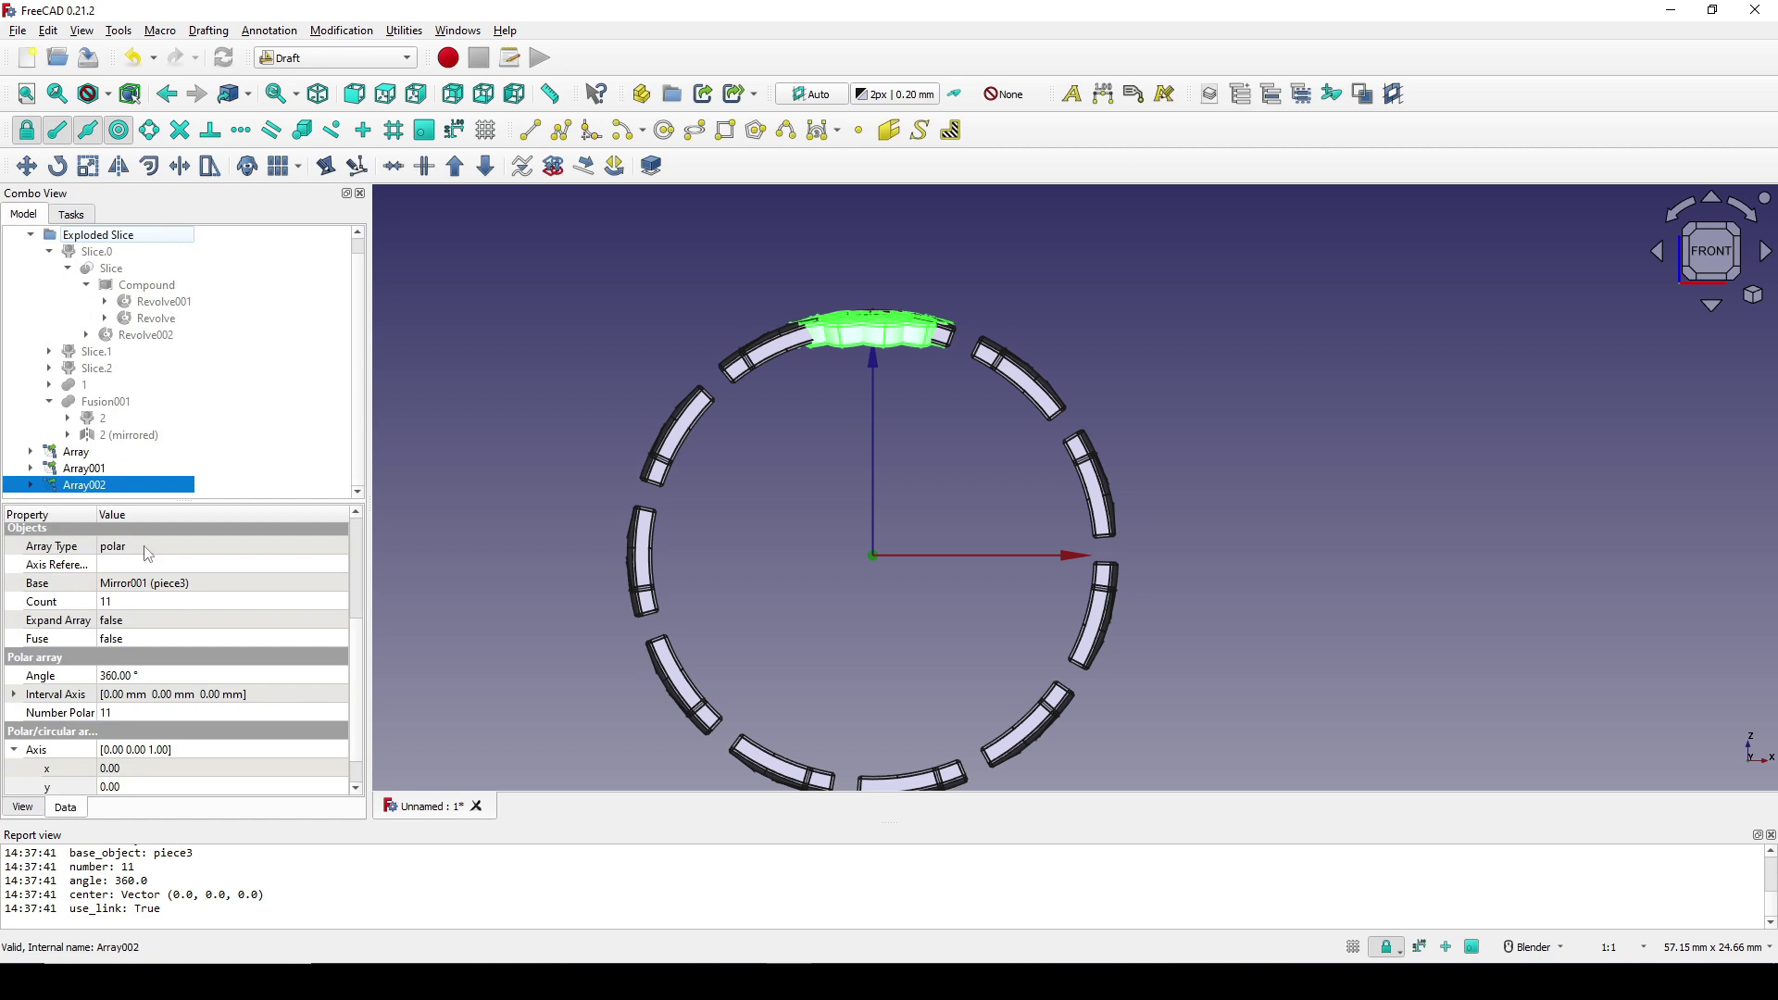
# - Change Array002's axis to (0,1,0) so the piece3 copies close the ring around Y
pyautogui.scroll(-1, 135, 771)
pyautogui.click(126, 766)
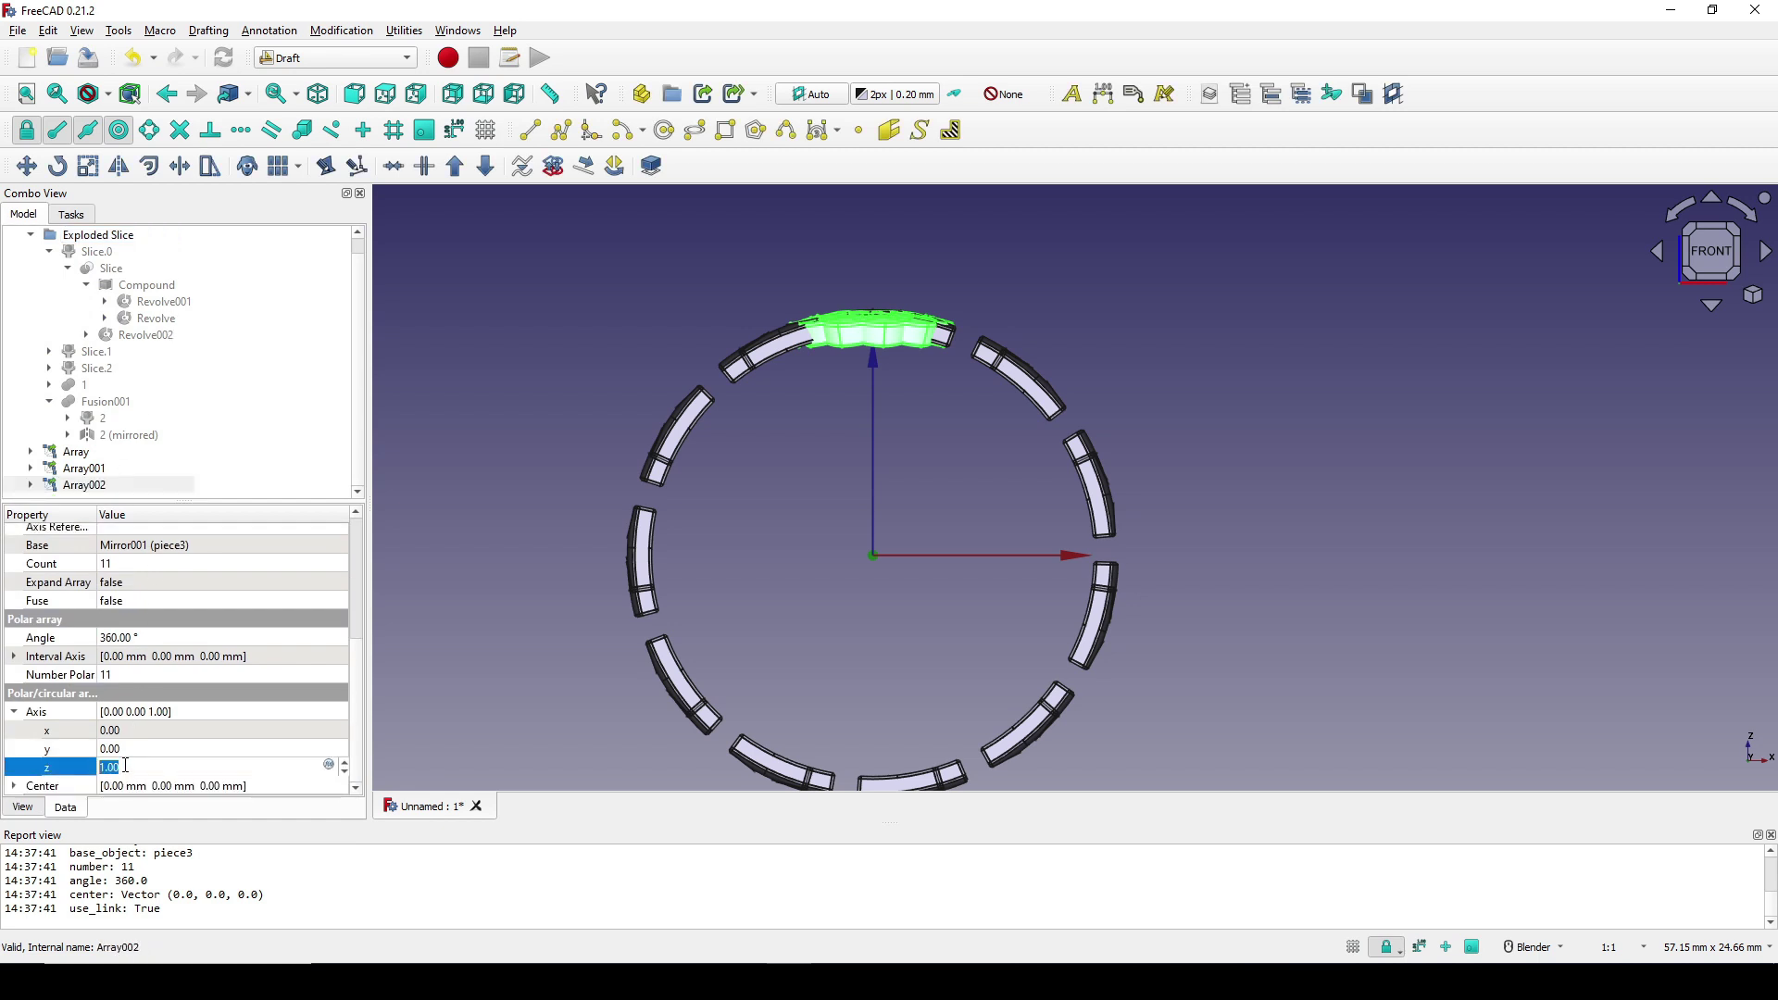
pyautogui.click(138, 752)
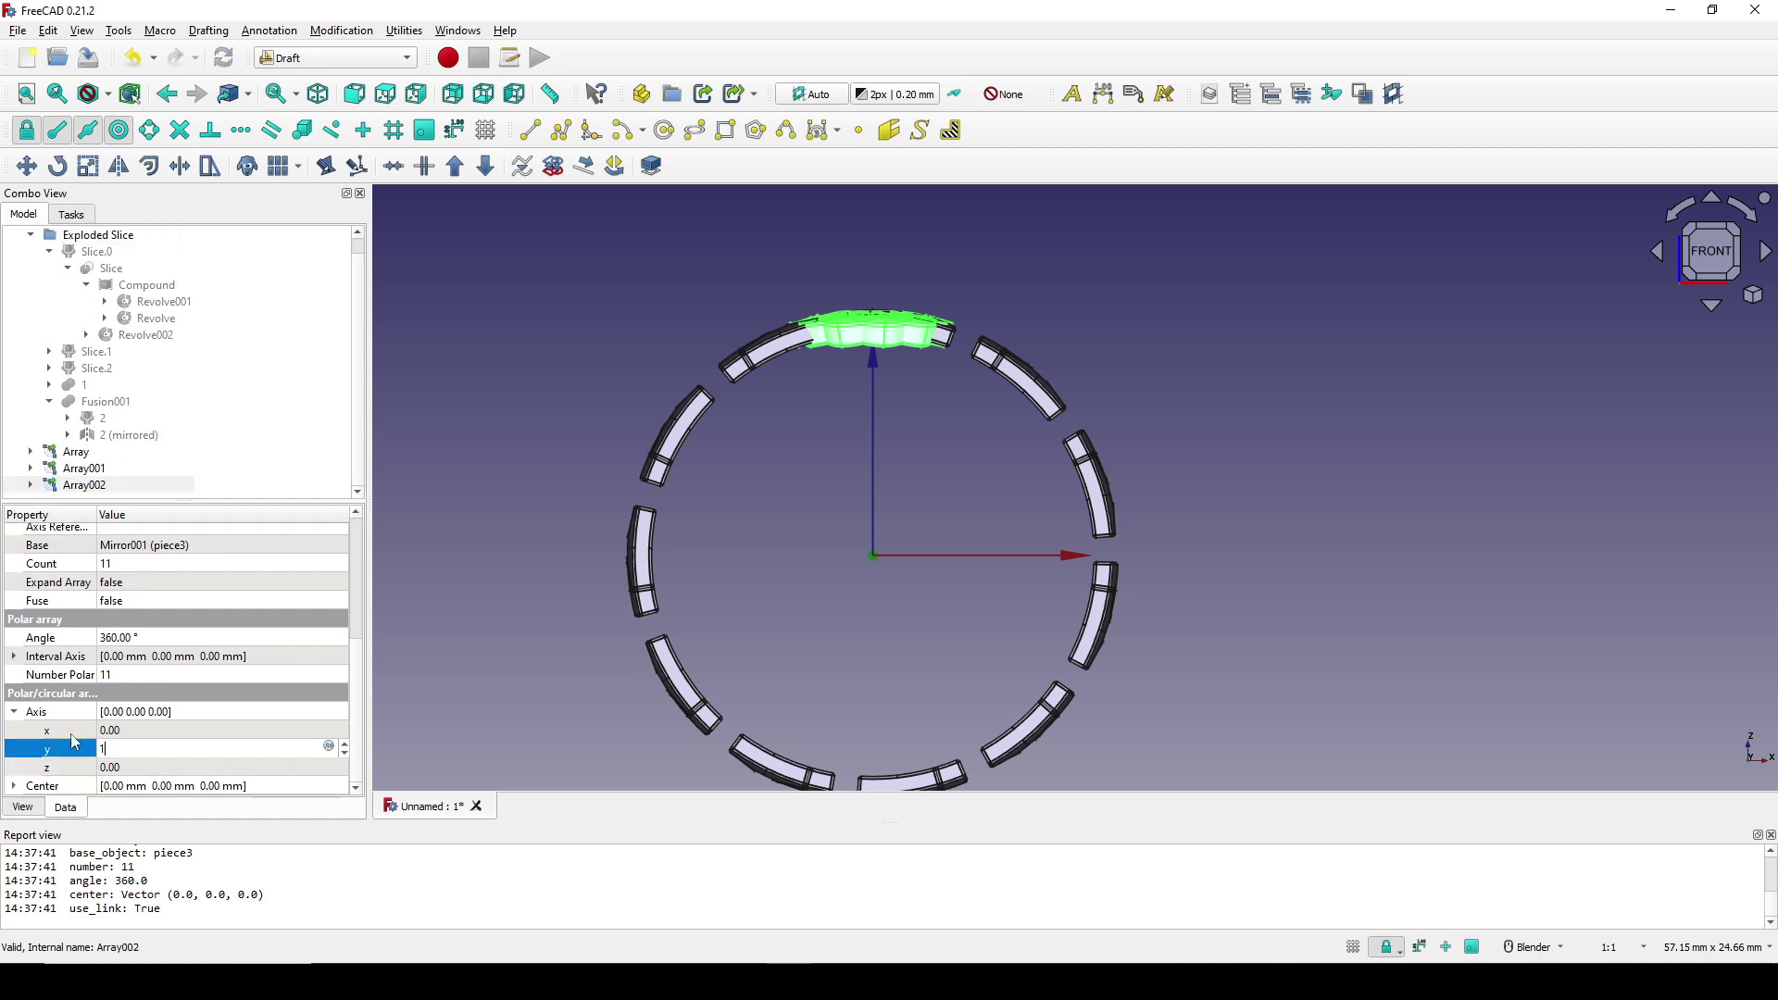
pyautogui.write('1')
pyautogui.press('Return')
pyautogui.moveTo(889, 486); pyautogui.dragTo(982, 456, button='middle')
pyautogui.click(981, 456)
pyautogui.scroll(3, 963, 455)
pyautogui.scroll(-3, 963, 456)
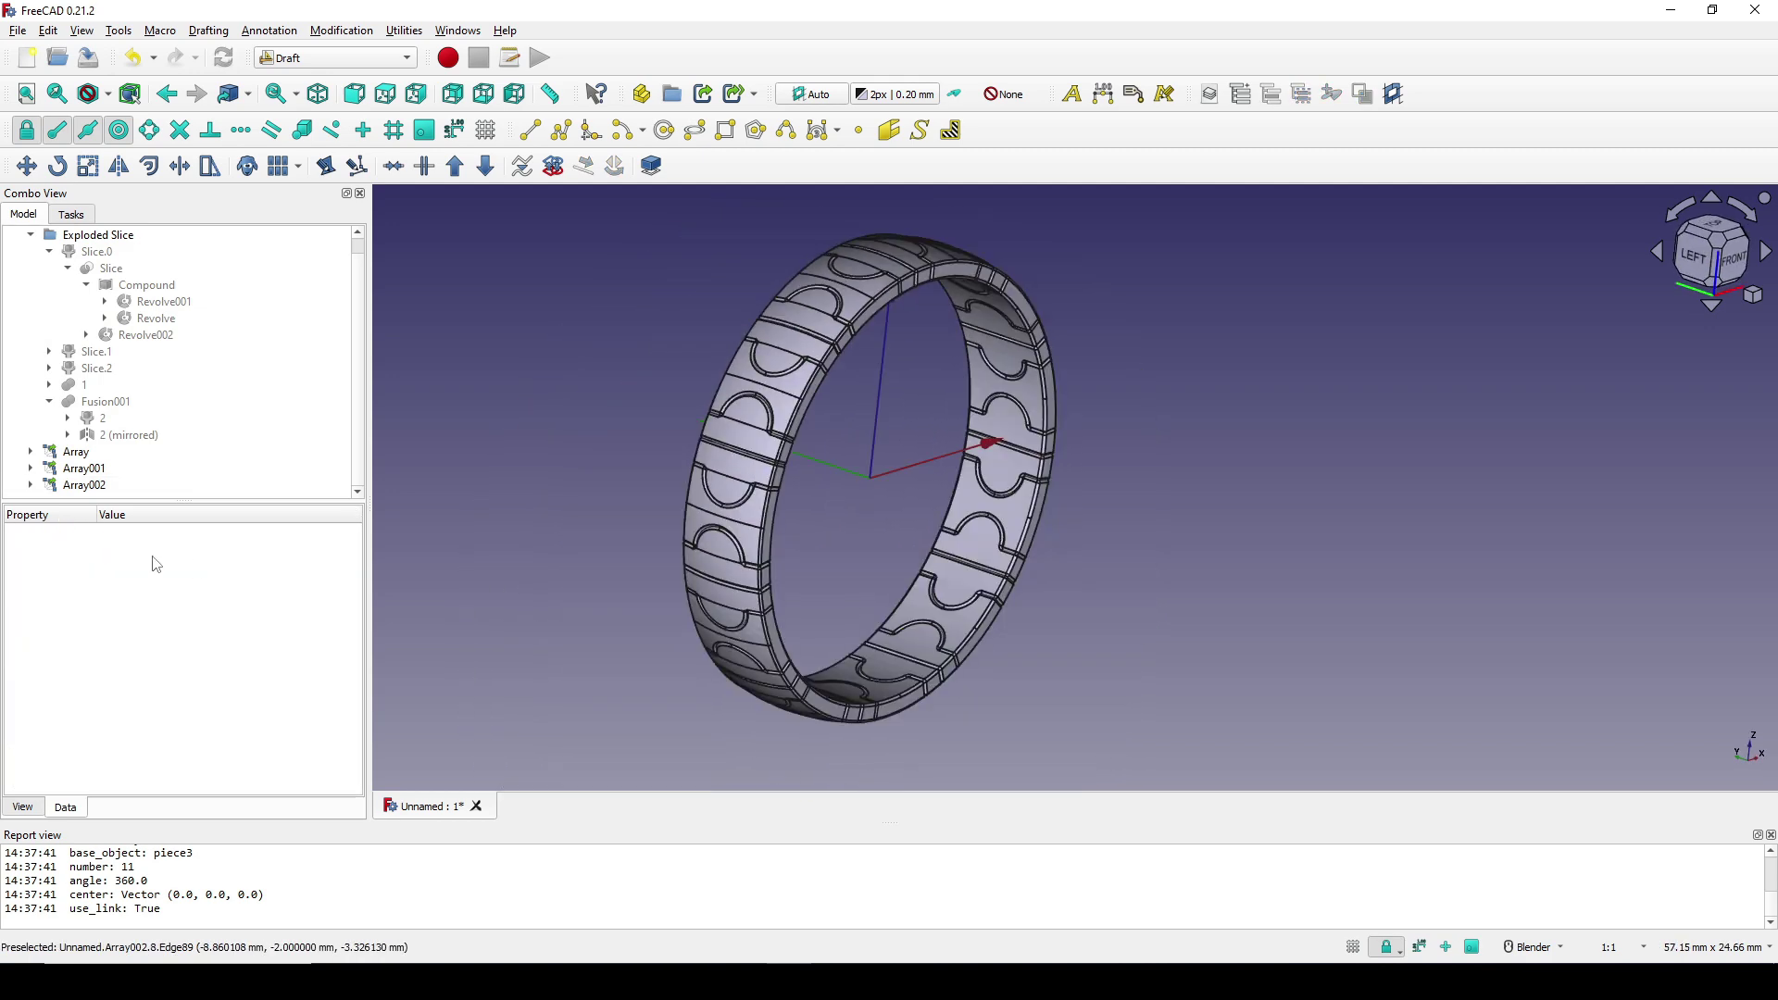
# - Give piece1 the Gold material through its display properties
pyautogui.scroll(-1, 32, 456)
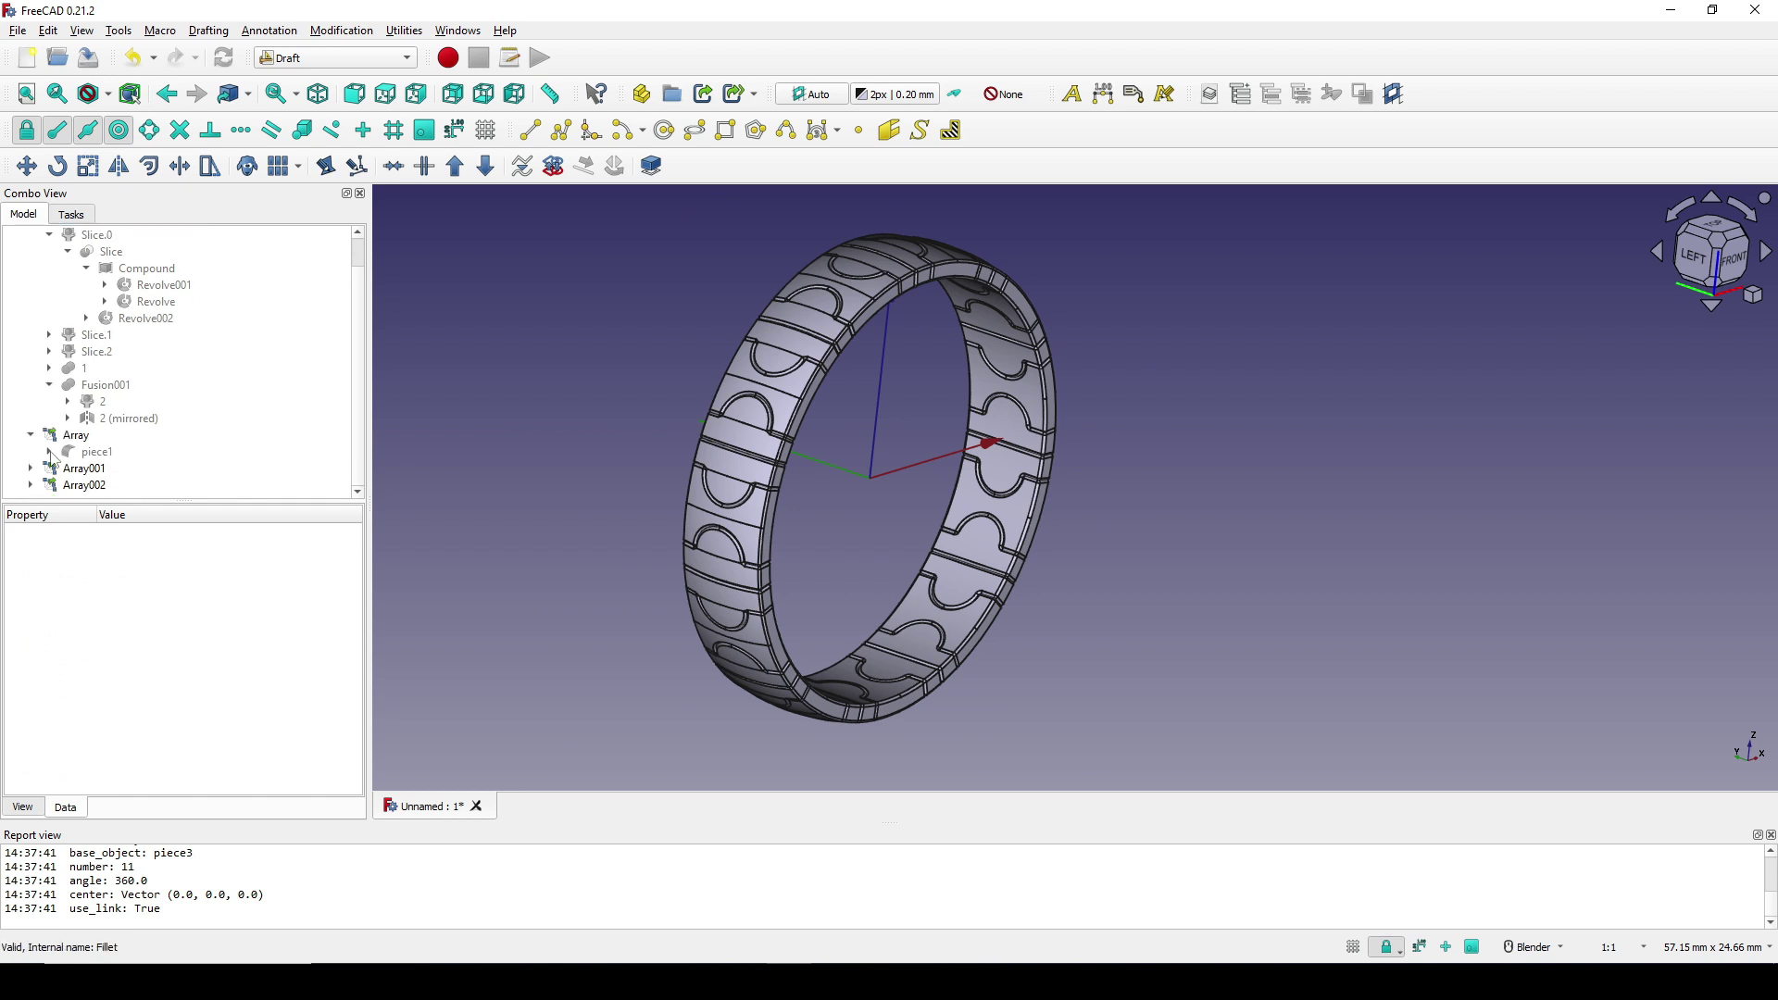
pyautogui.click(90, 454)
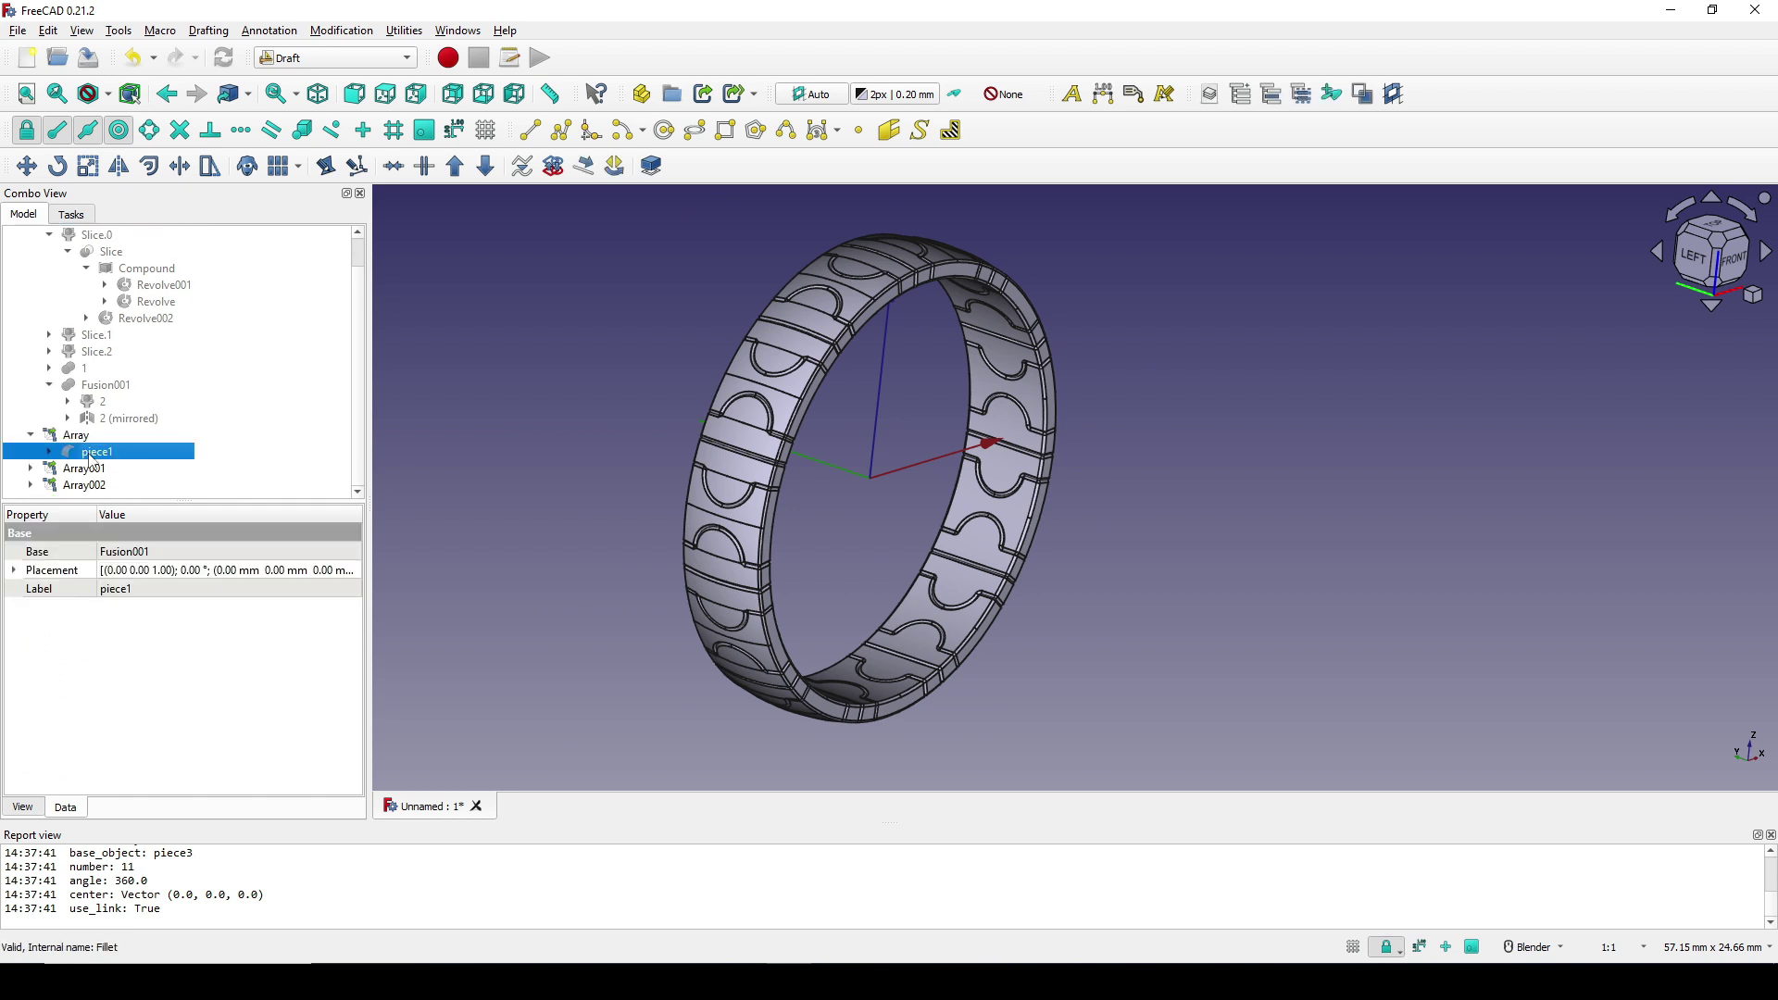
pyautogui.hotkey('ctrl', 'd')
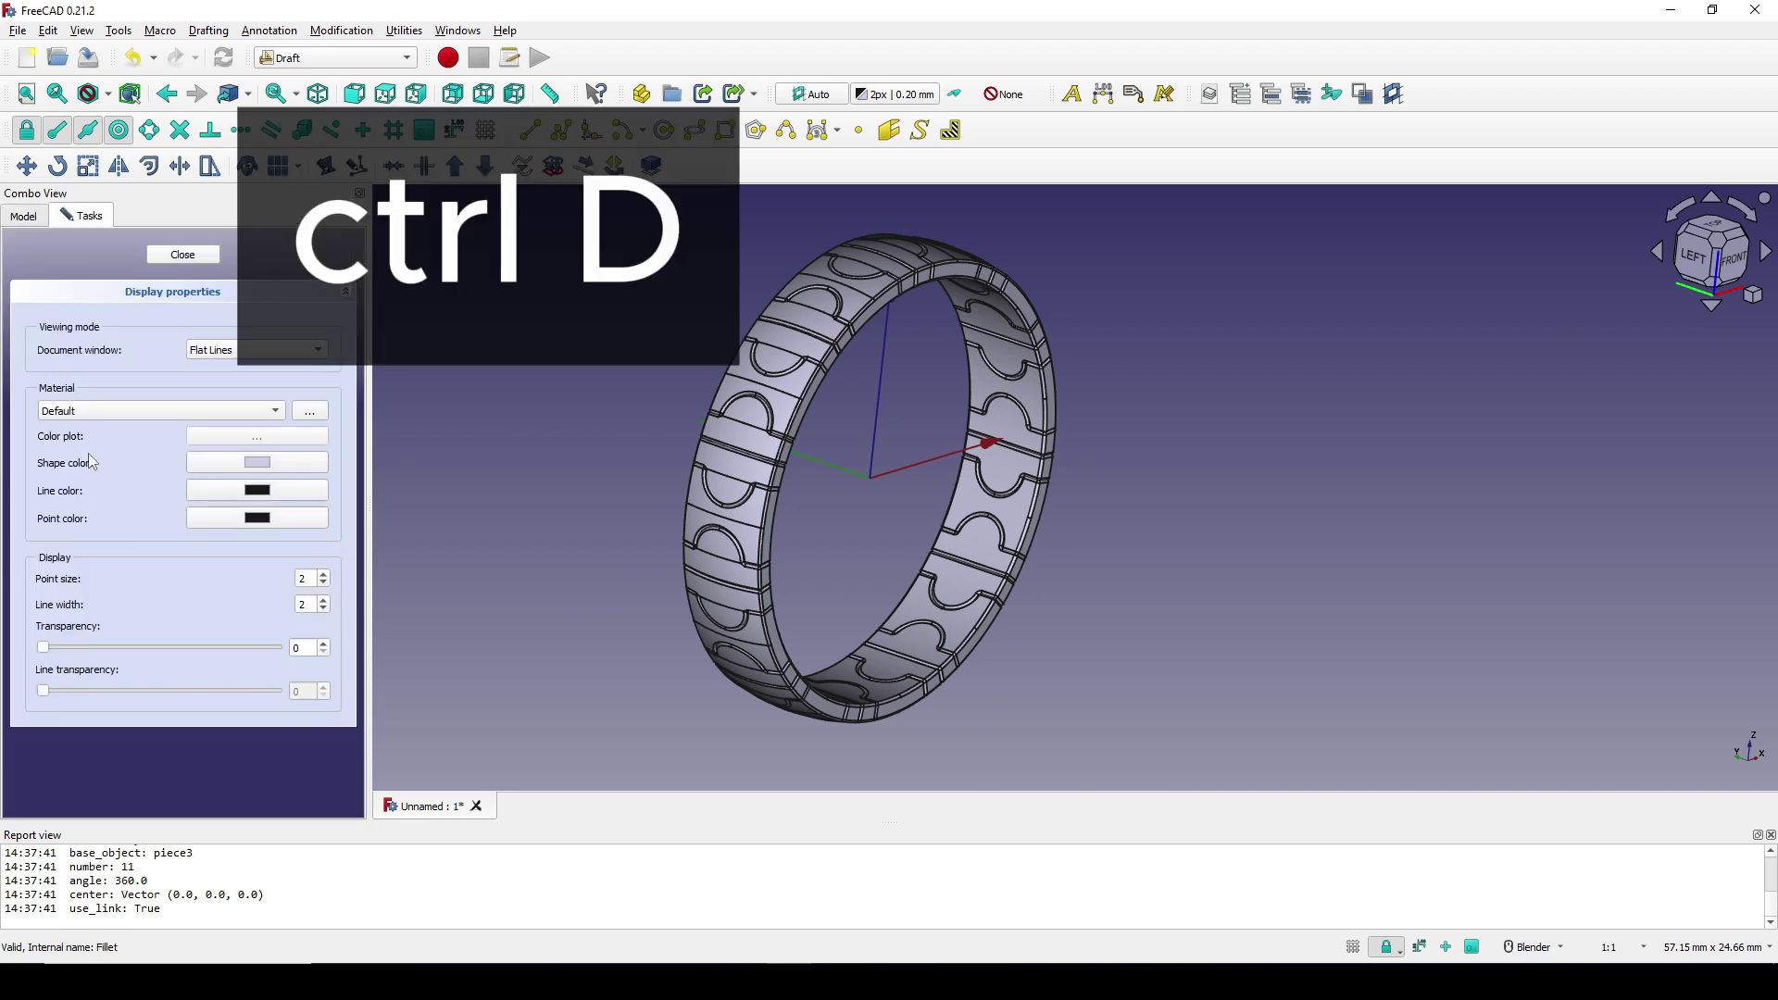
pyautogui.click(161, 412)
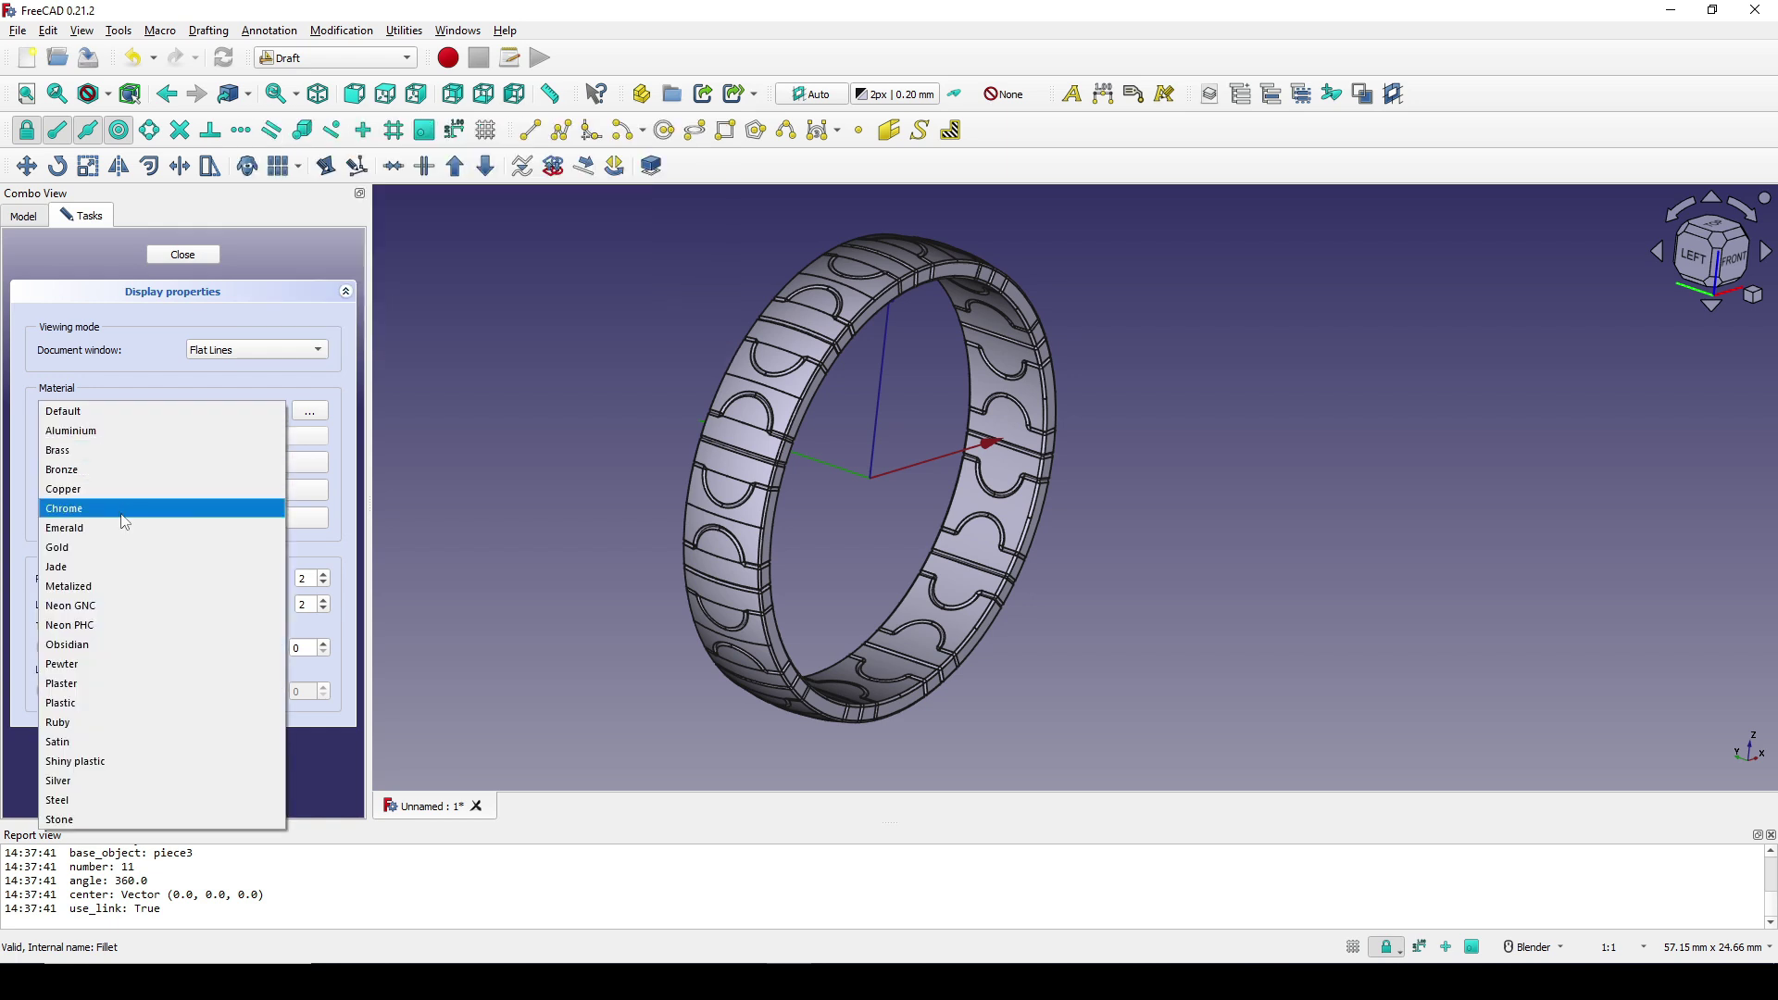
pyautogui.click(107, 546)
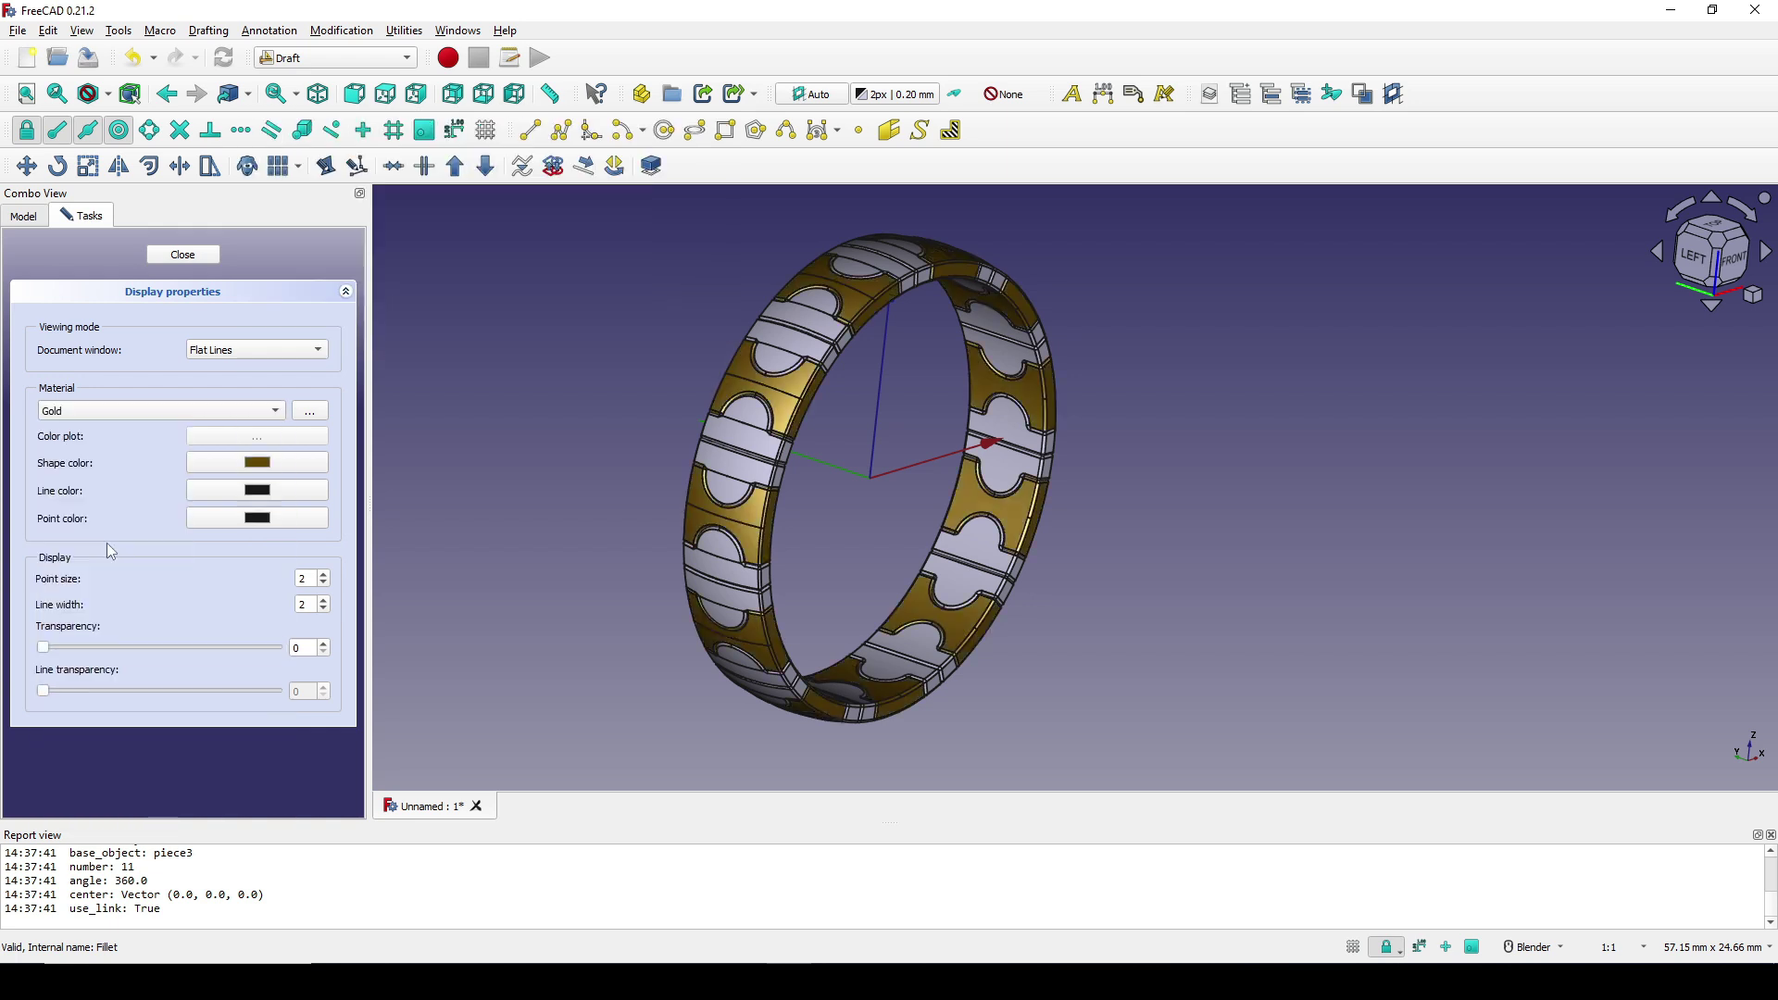
pyautogui.click(189, 256)
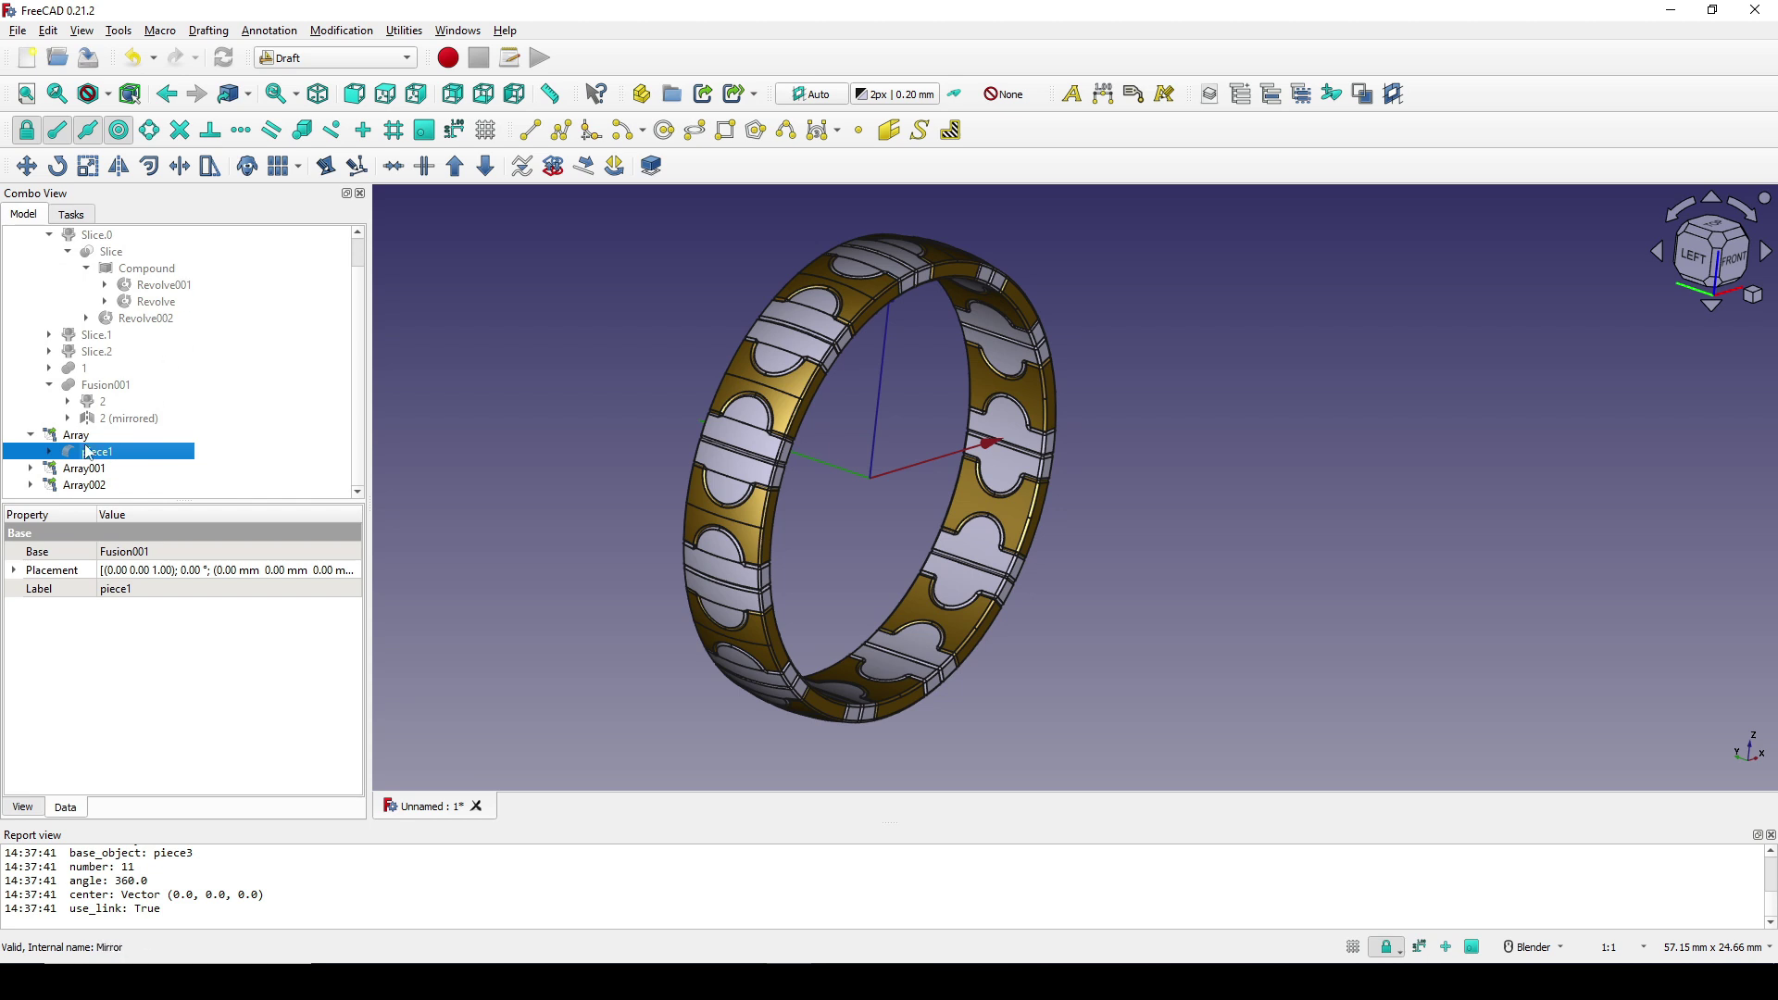
# - Give piece2, the base of Array001, the Brass material
pyautogui.click(32, 470)
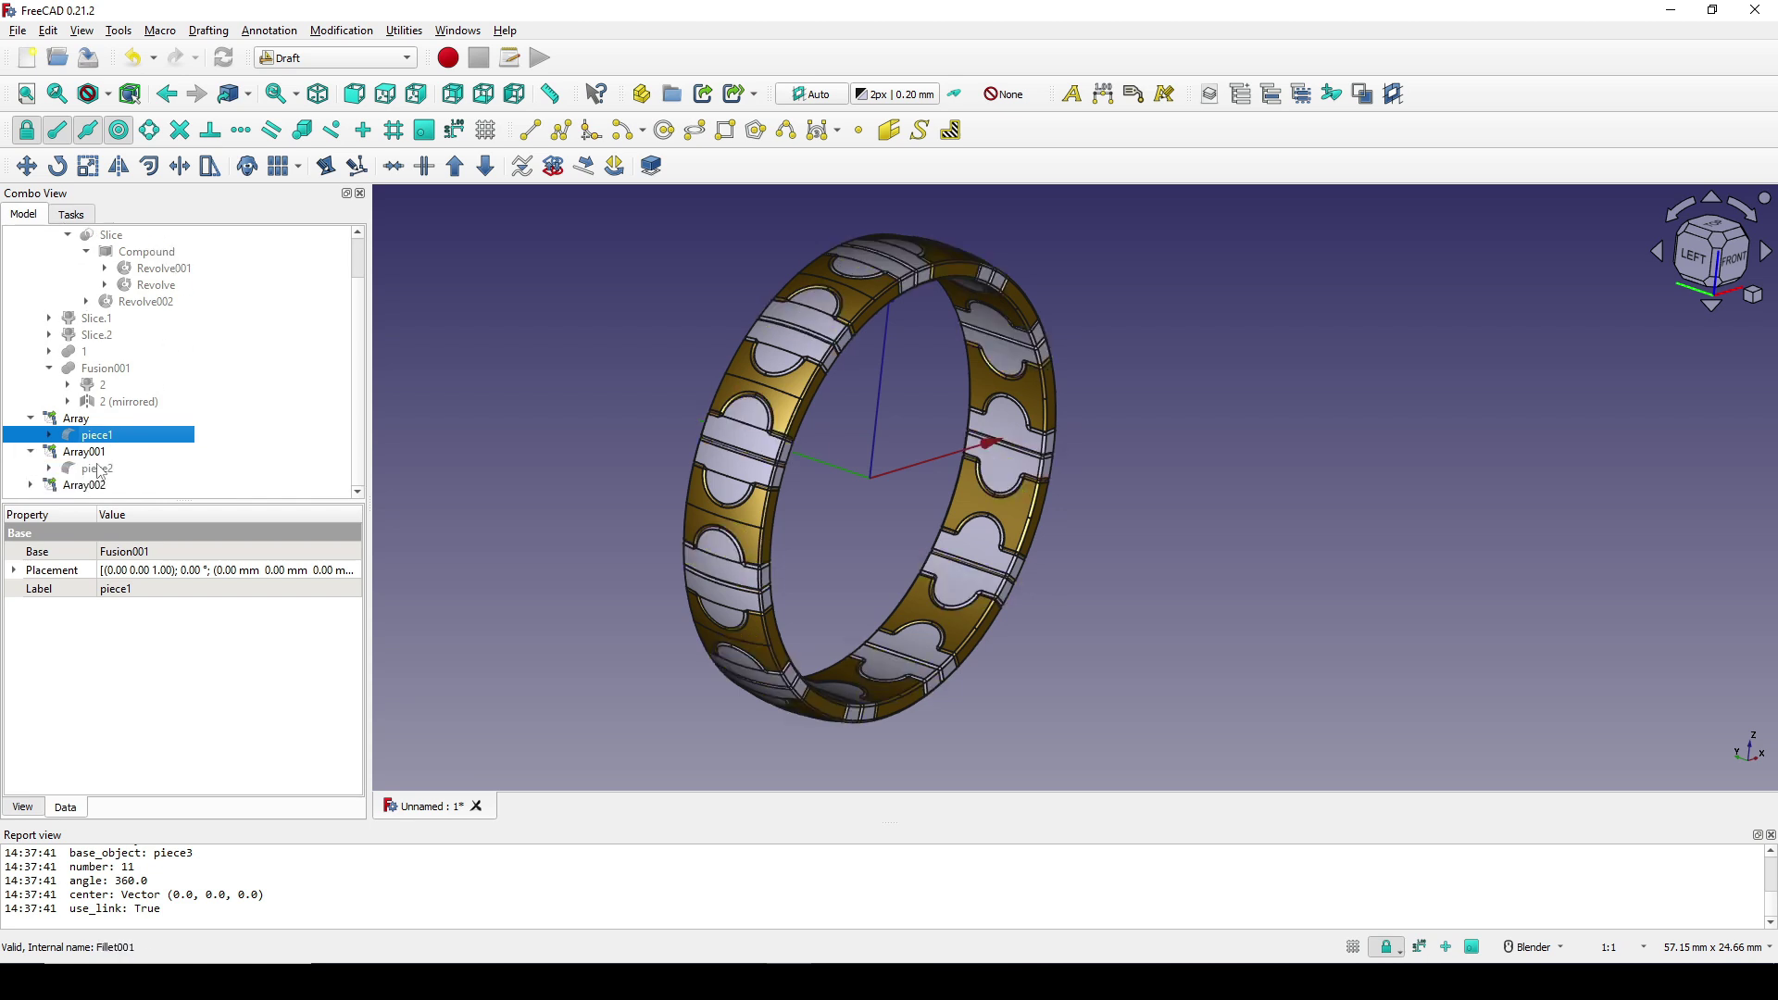
pyautogui.click(98, 468)
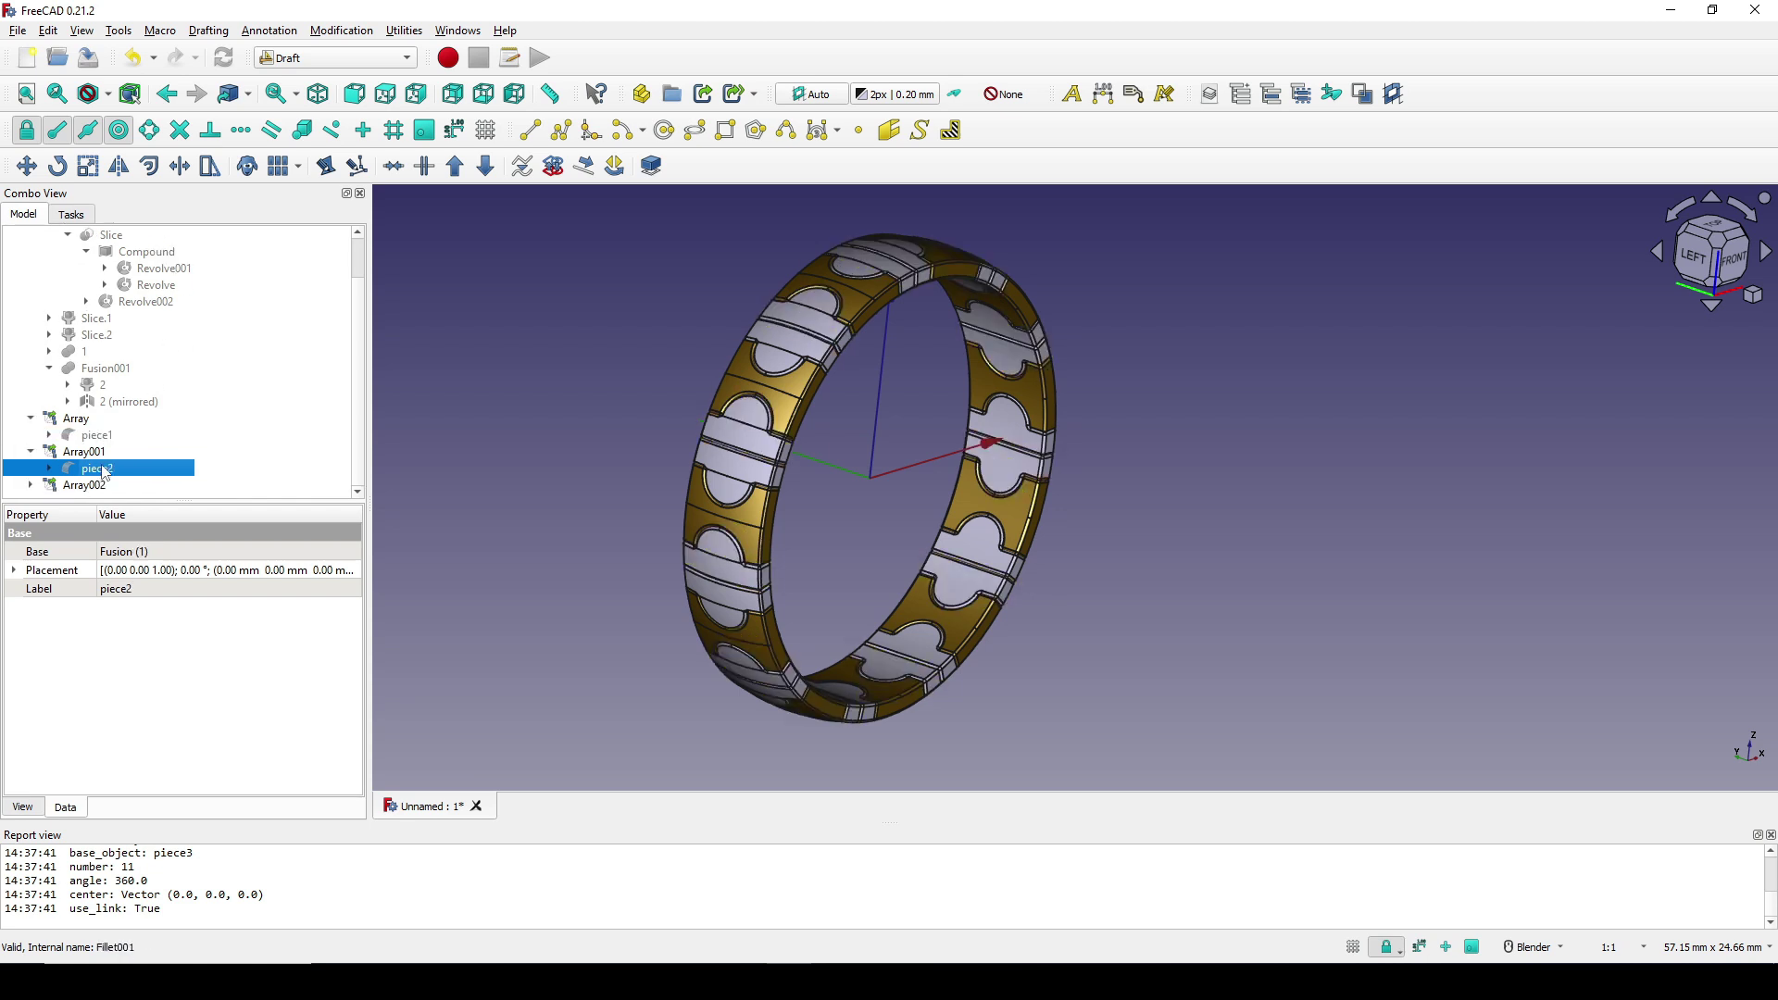
pyautogui.hotkey('ctrl', 'd')
pyautogui.click(166, 411)
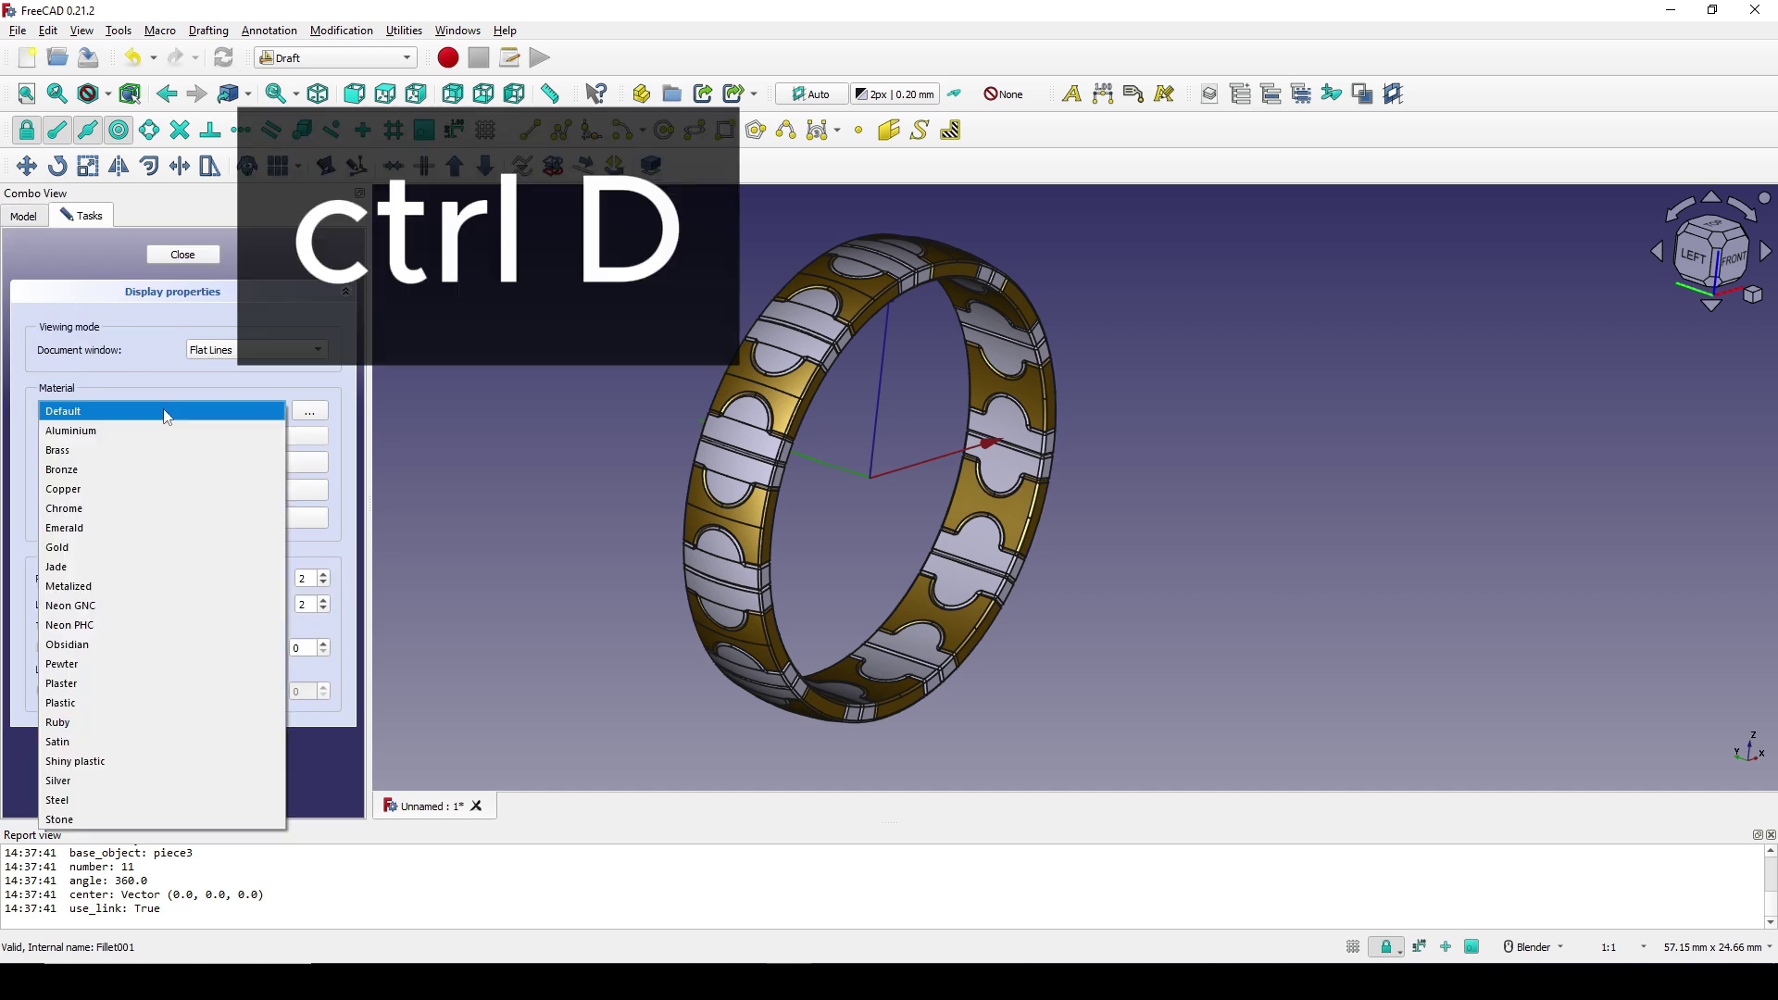
pyautogui.click(135, 449)
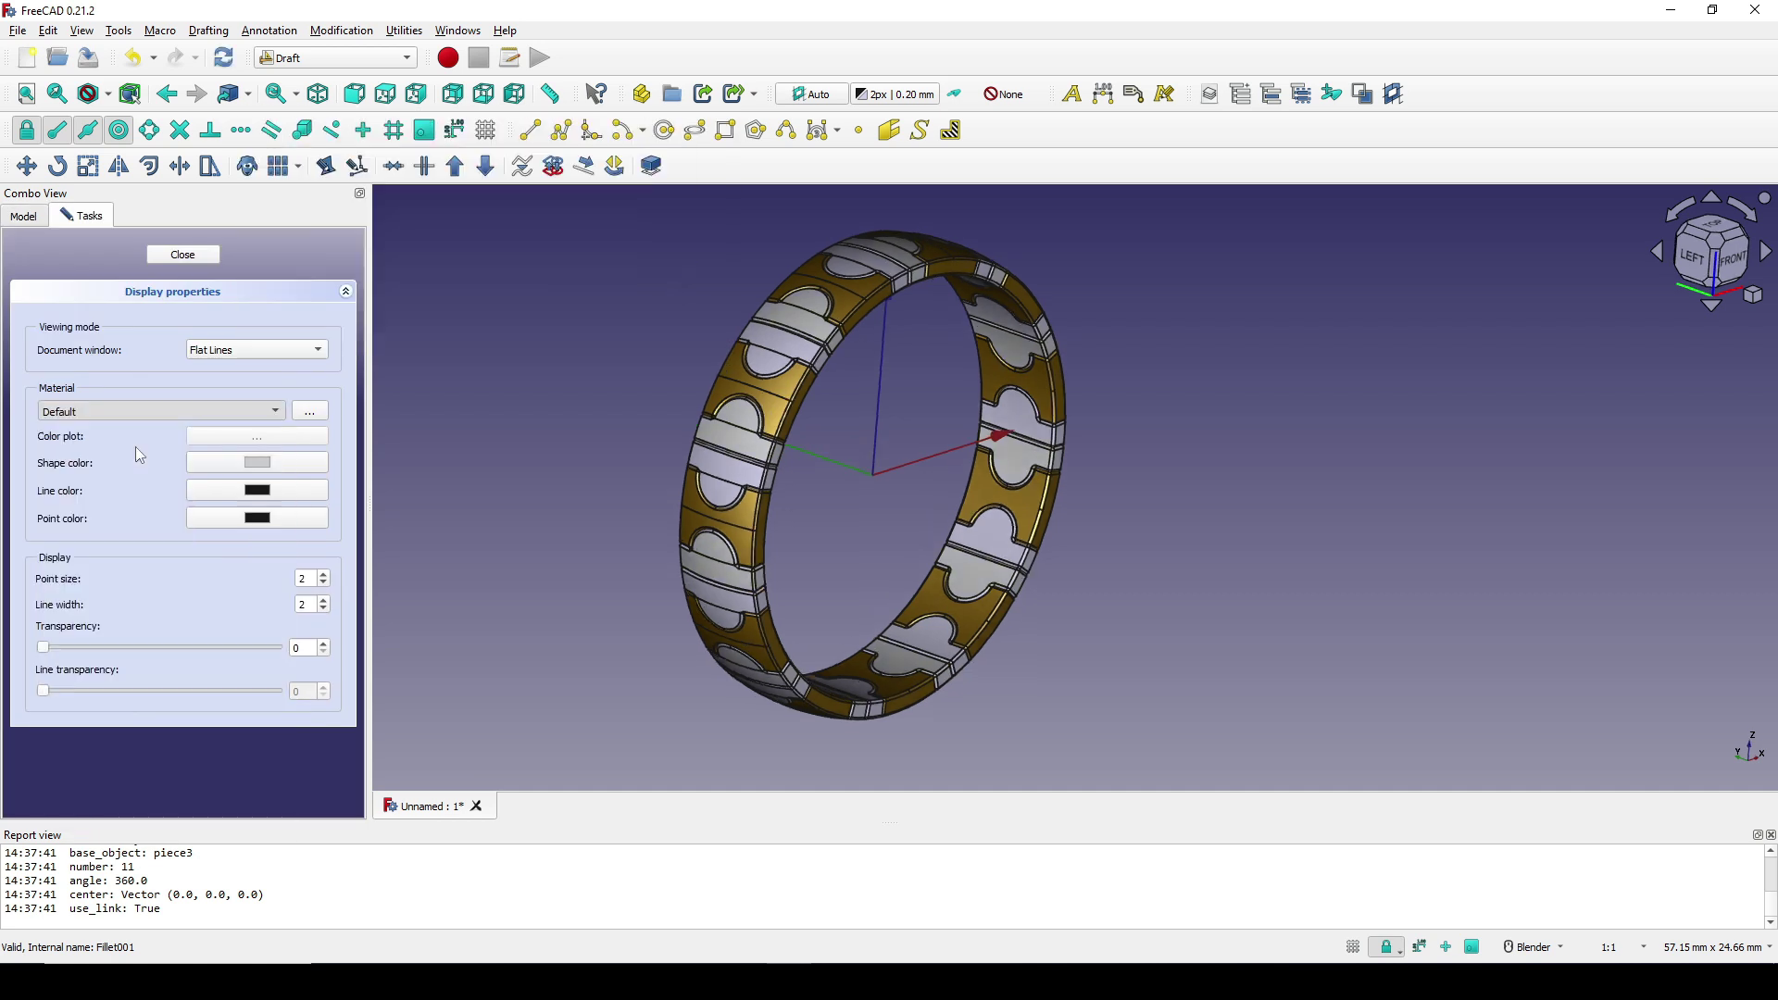
pyautogui.click(185, 259)
# - Give piece3, the base of Array002, the Brass material
pyautogui.moveTo(892, 431); pyautogui.dragTo(860, 447, button='middle')
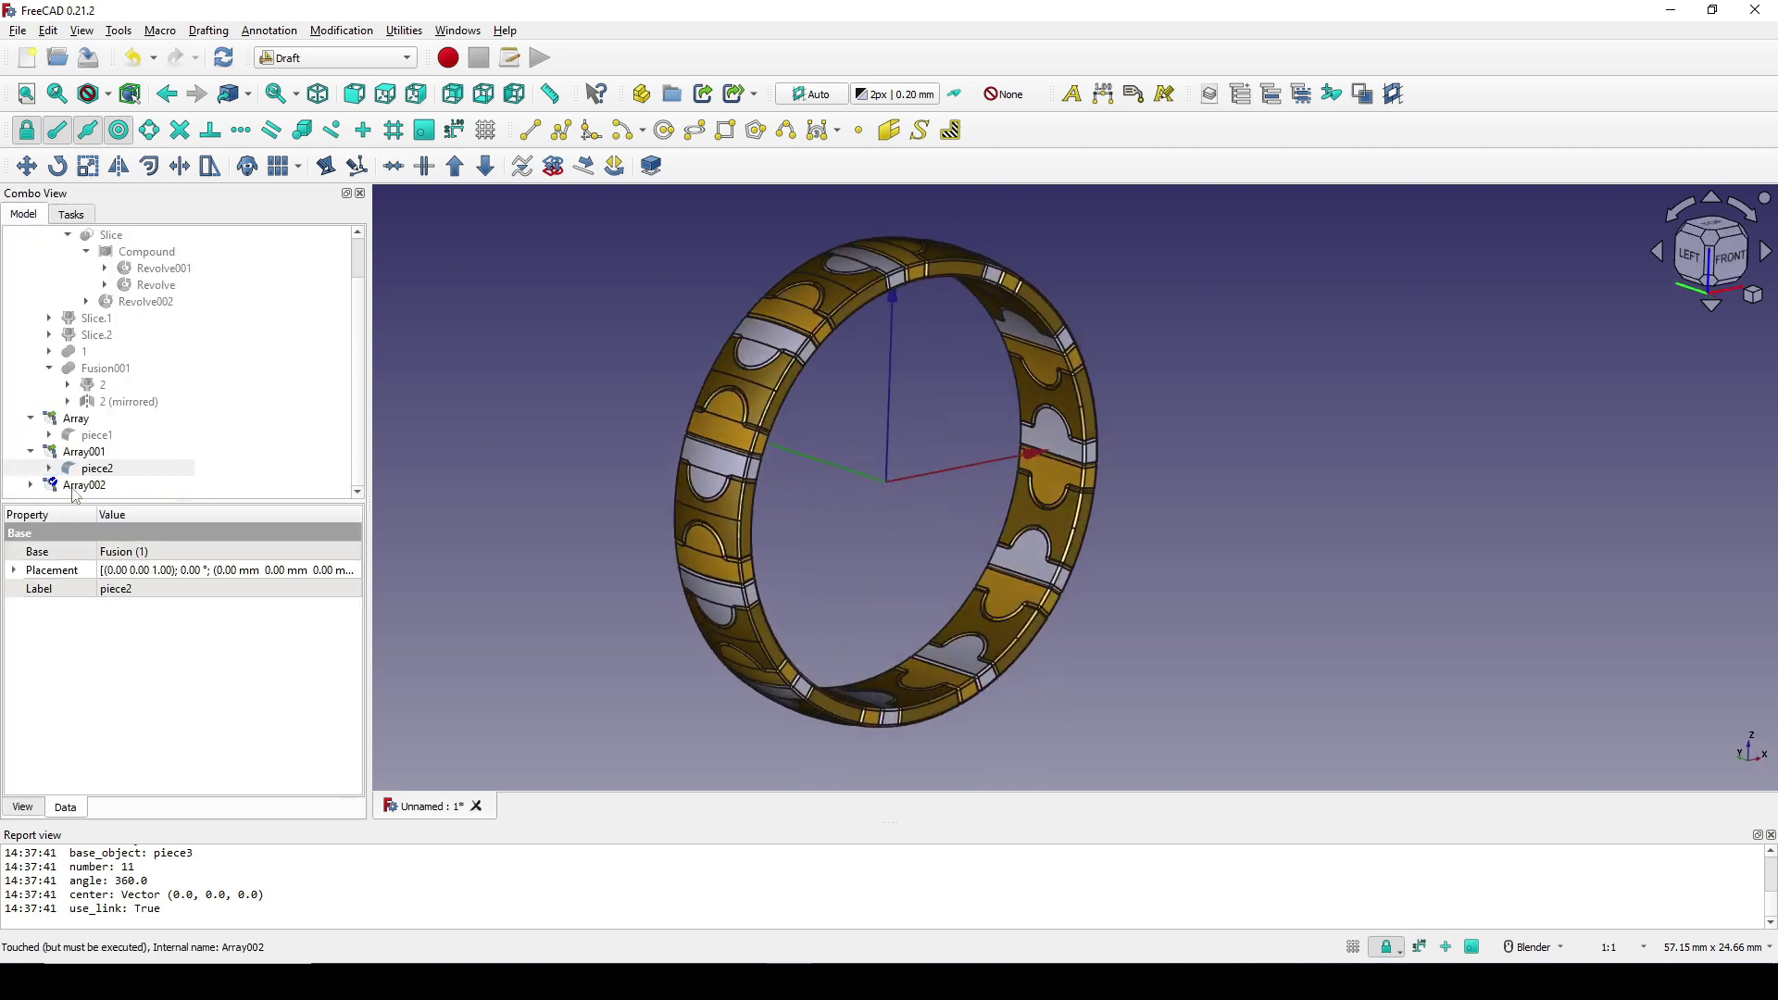
pyautogui.click(30, 484)
pyautogui.click(97, 485)
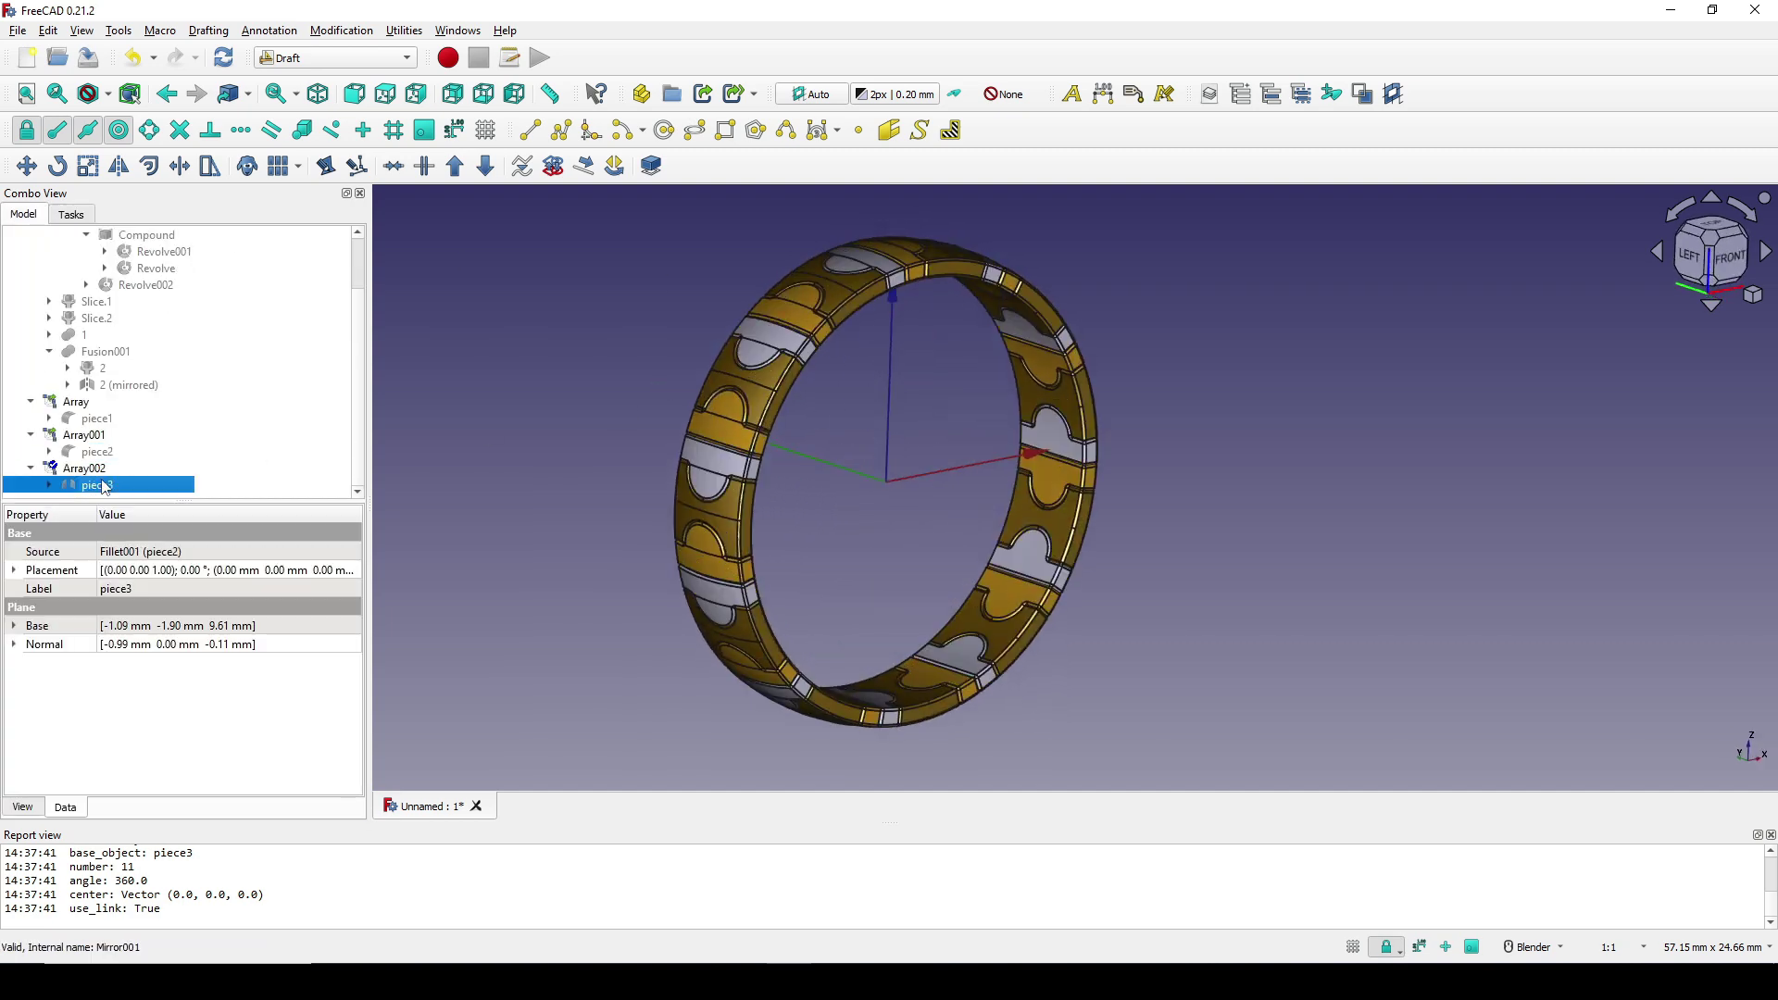
pyautogui.hotkey('ctrl', 'd')
pyautogui.click(148, 410)
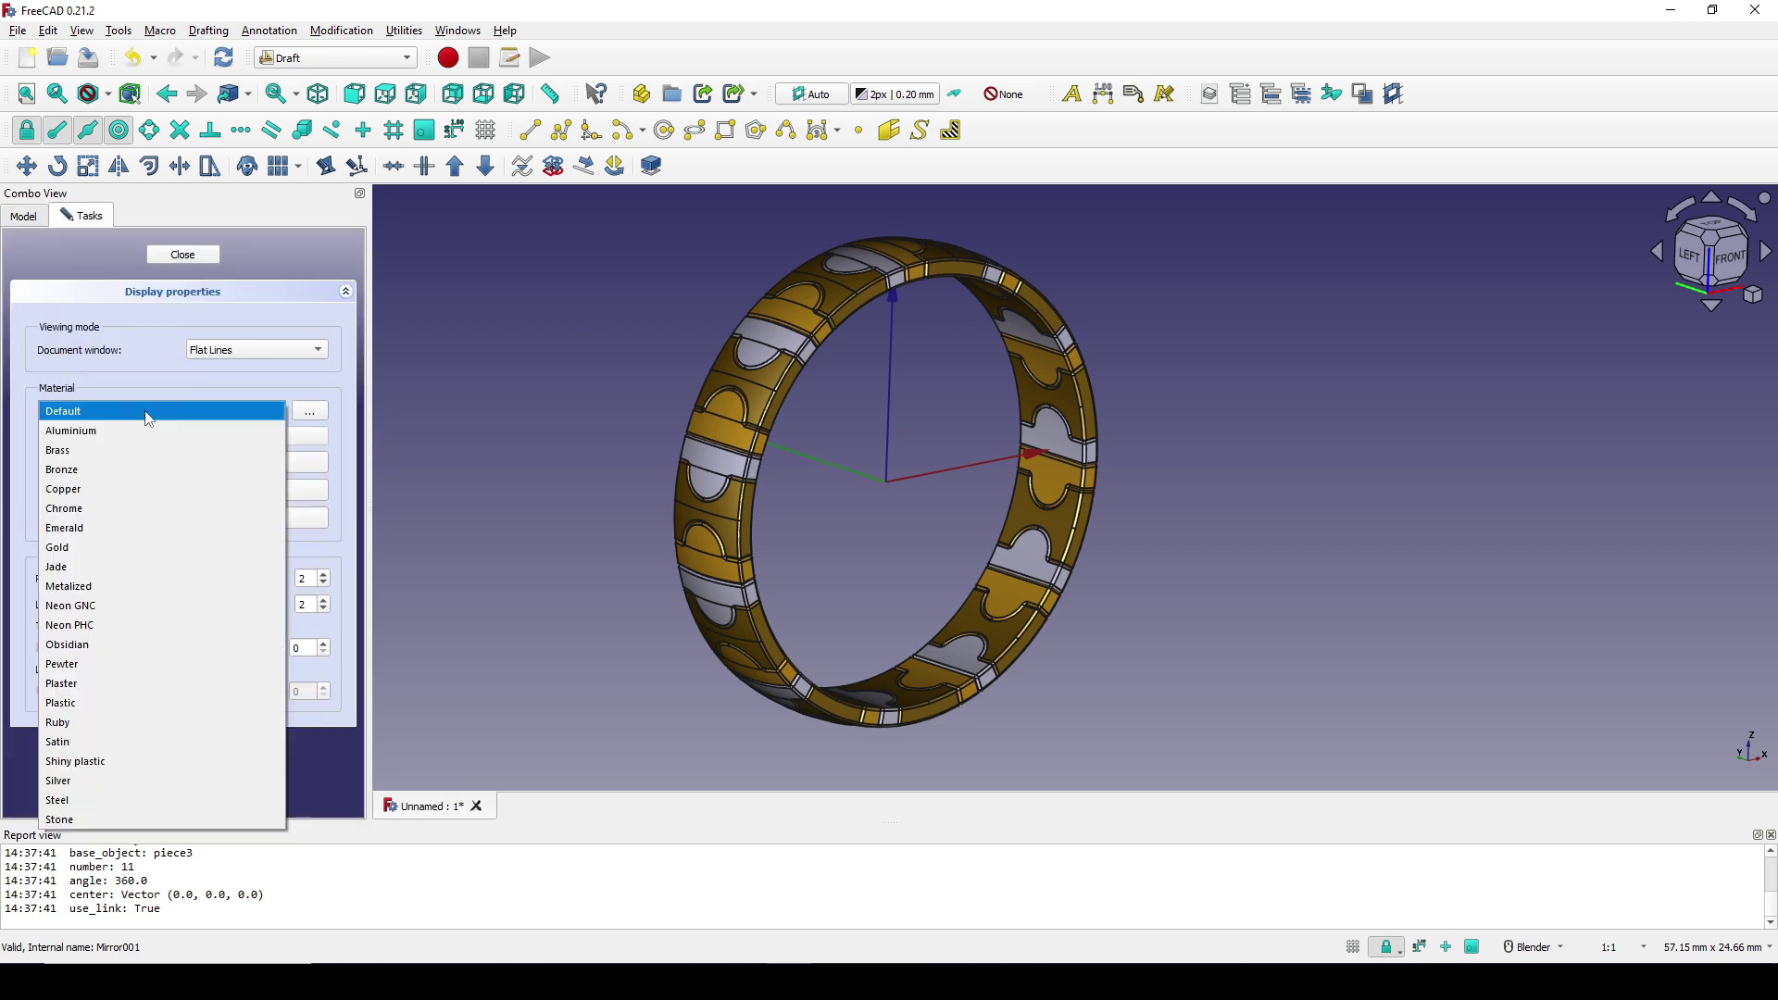
pyautogui.click(110, 451)
pyautogui.click(184, 254)
pyautogui.click(528, 333)
pyautogui.moveTo(528, 333); pyautogui.dragTo(786, 391, button='middle')
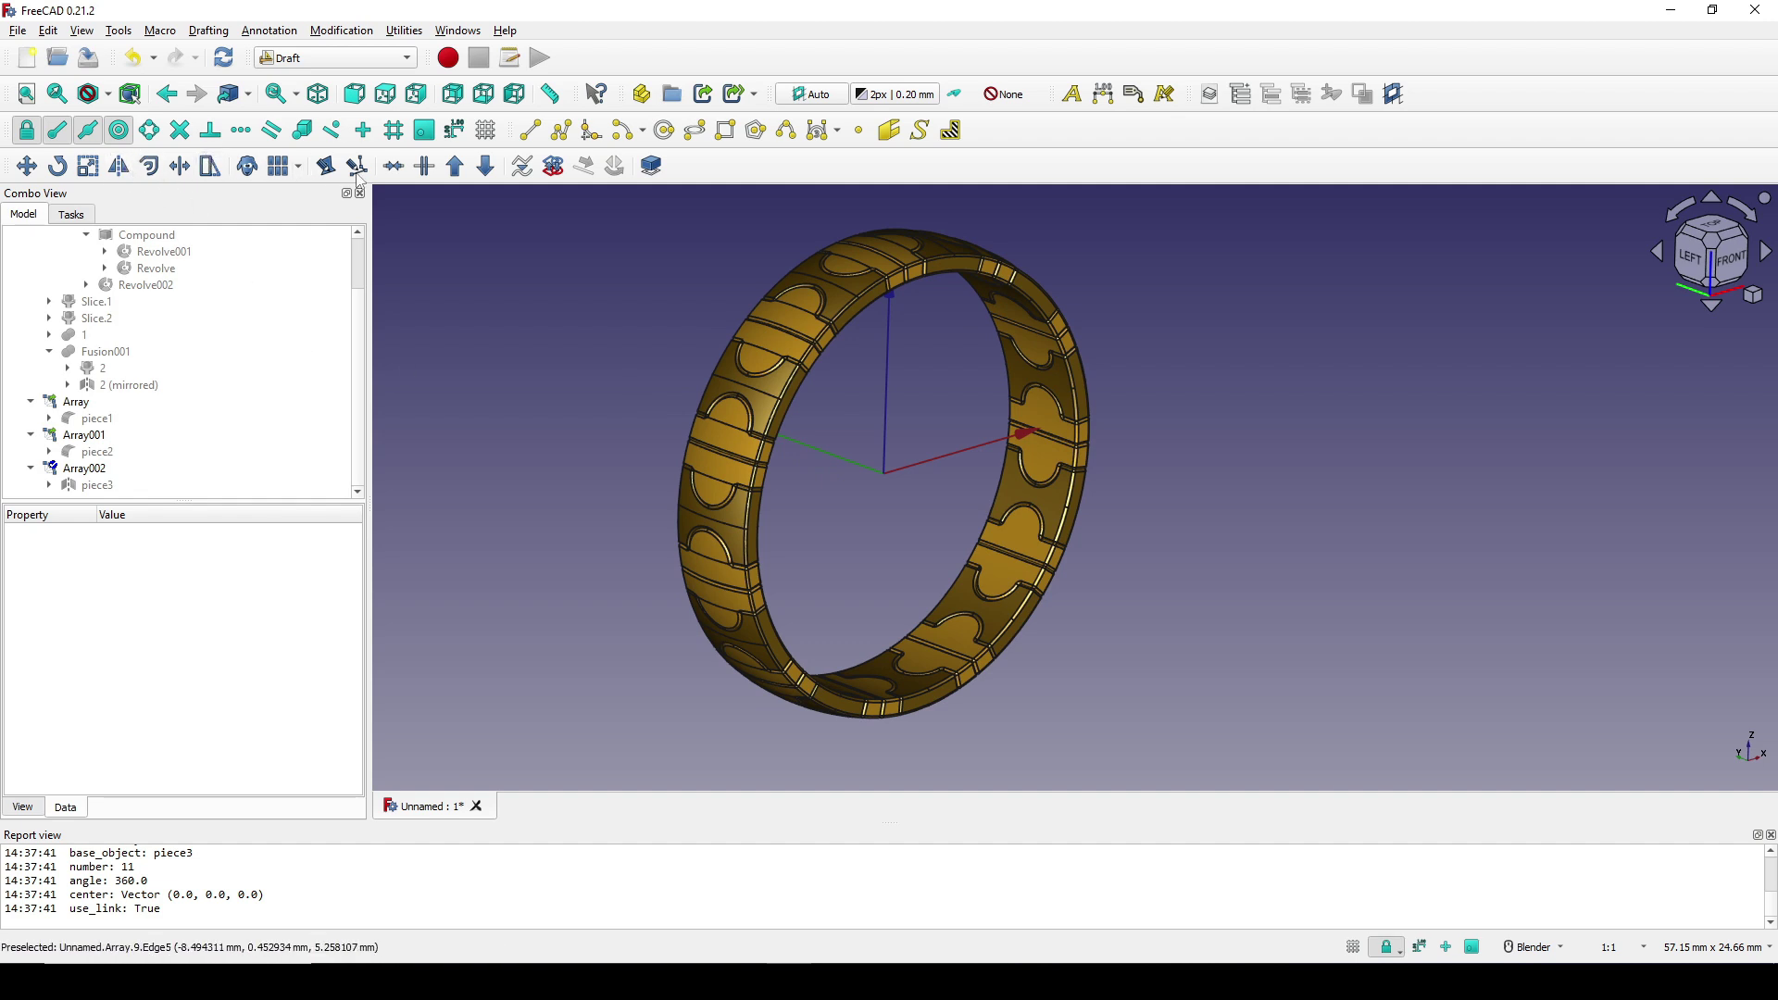
# - Switch the draw style to Shaded with V, 6 so the gold links show without edges
pyautogui.press('v')
pyautogui.press('6')
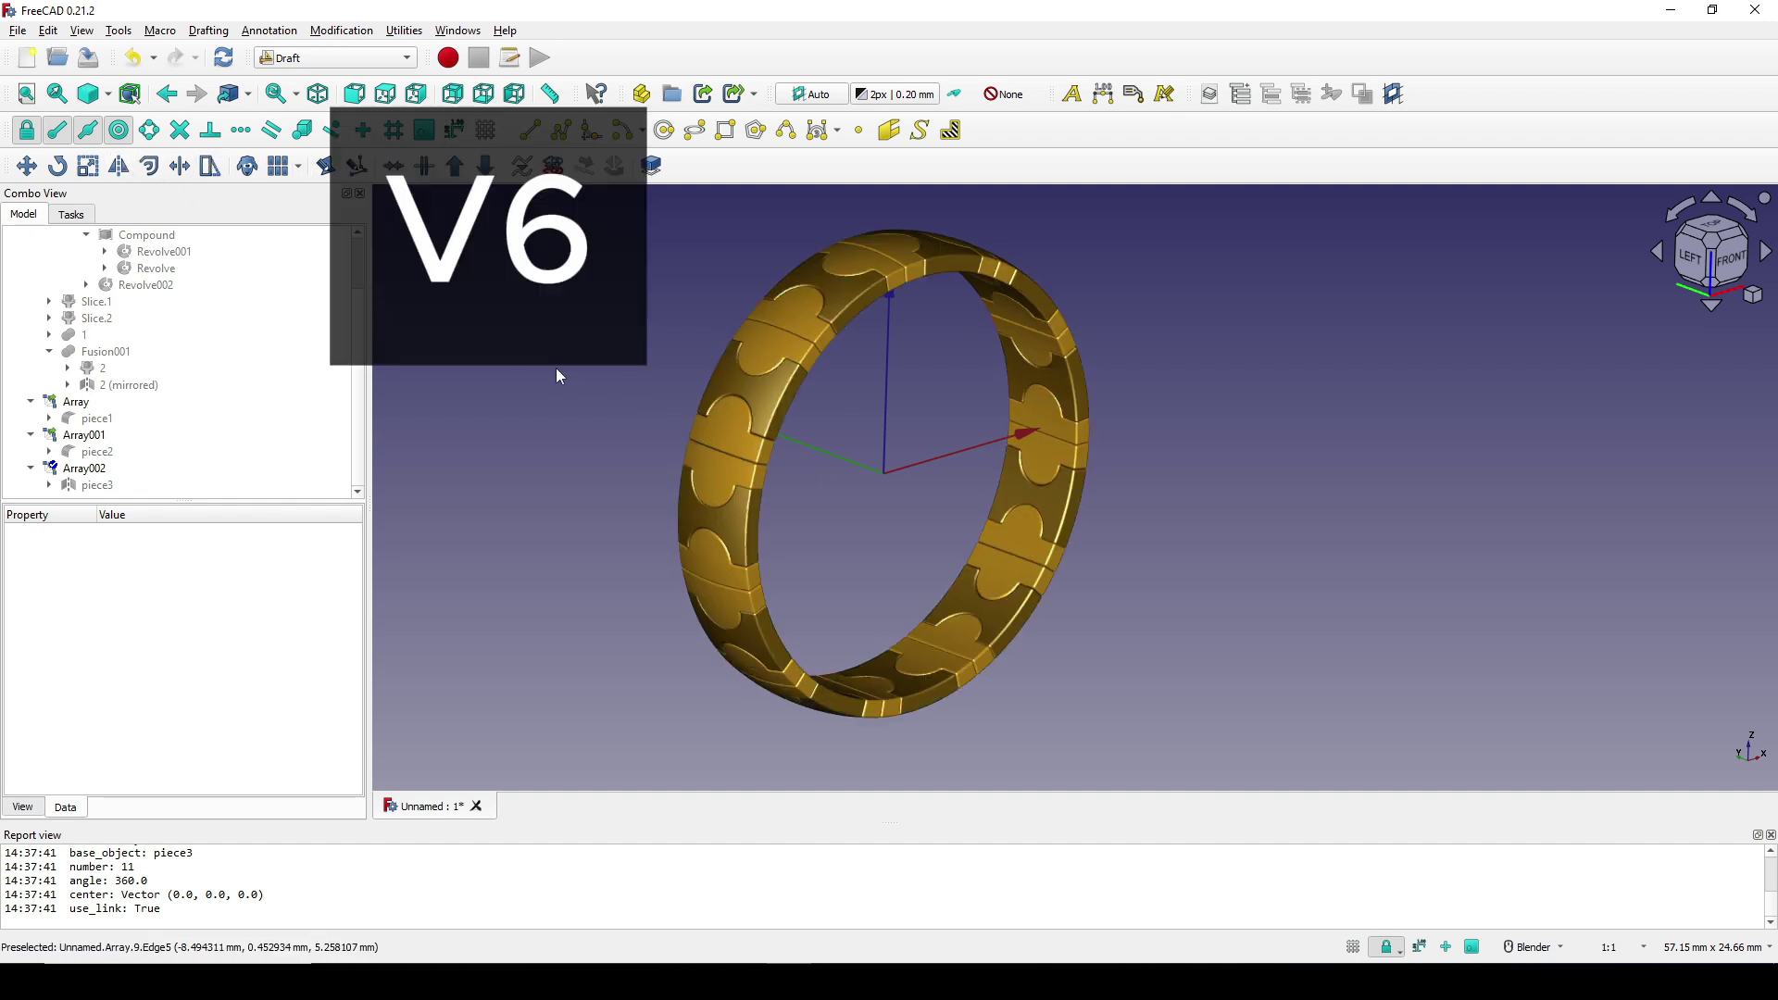